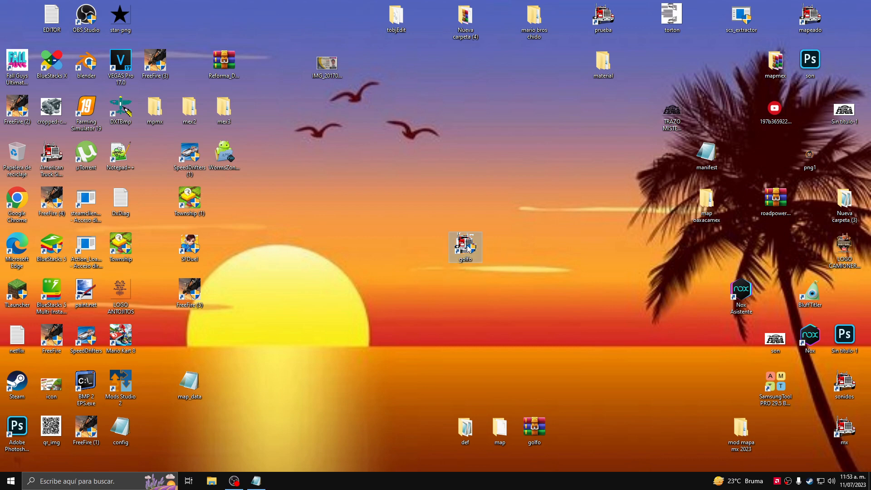
Launch the golfo map editor from its desktop shortcut and set the item type to Road.
double_click(468, 248)
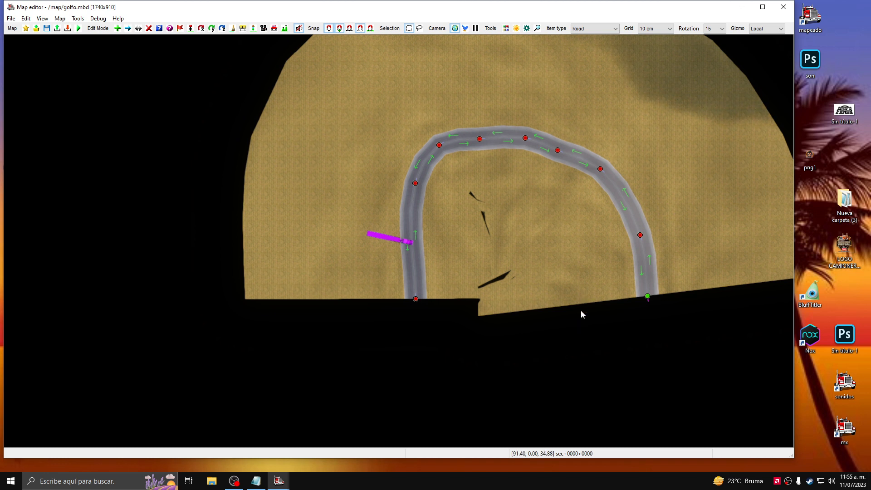
scroll(581, 310, down, 3)
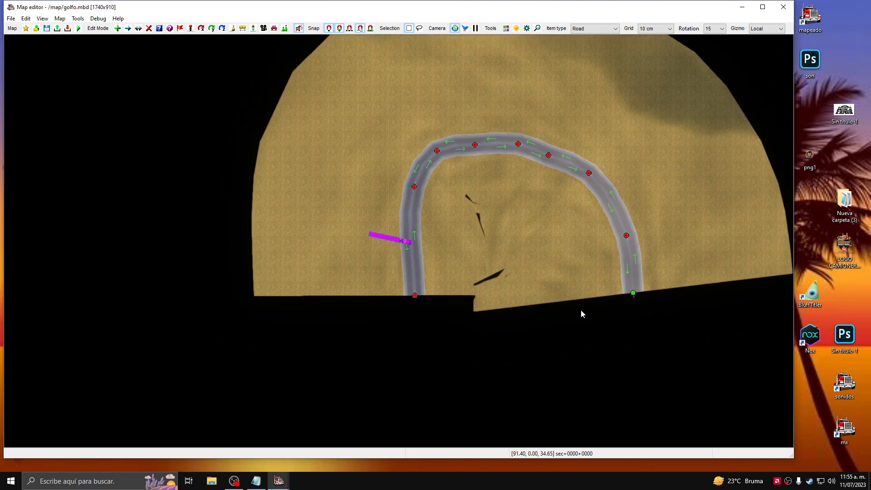
scroll(581, 311, down, 2)
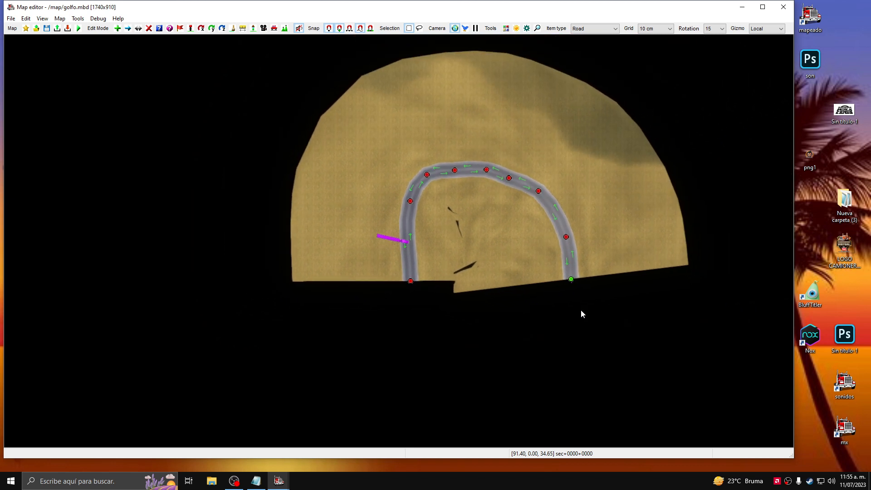
scroll(581, 311, down, 3)
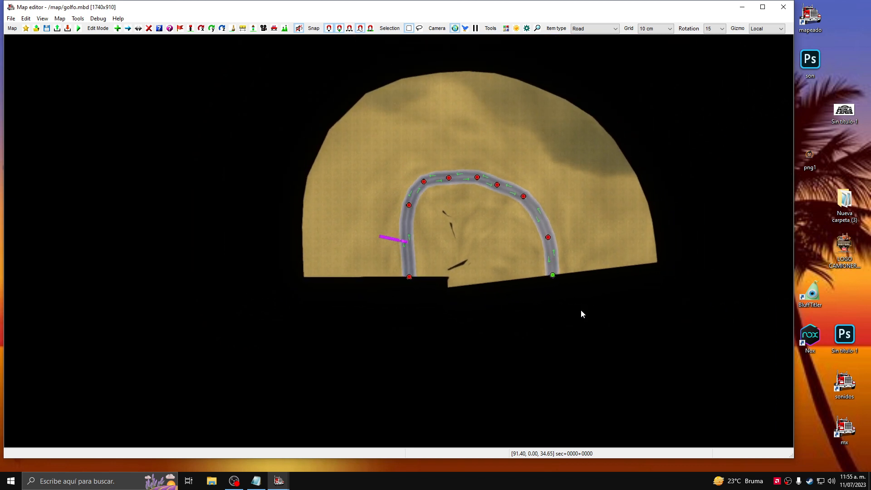
click(597, 31)
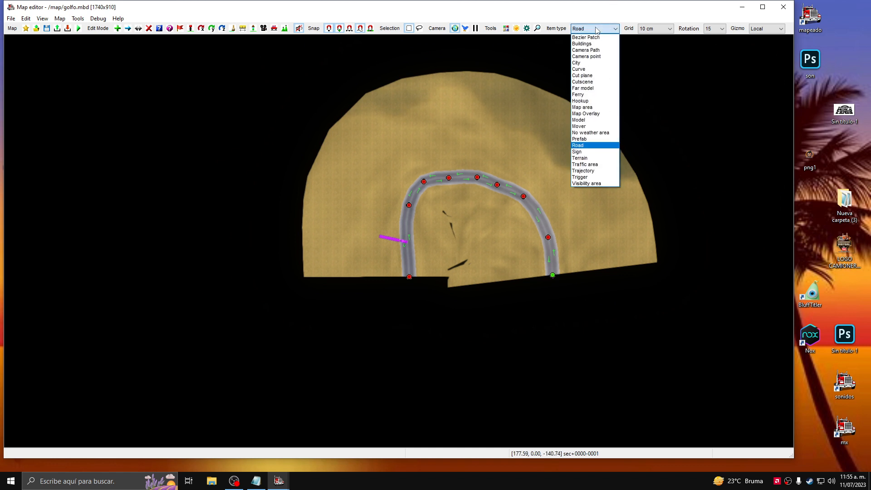
click(588, 145)
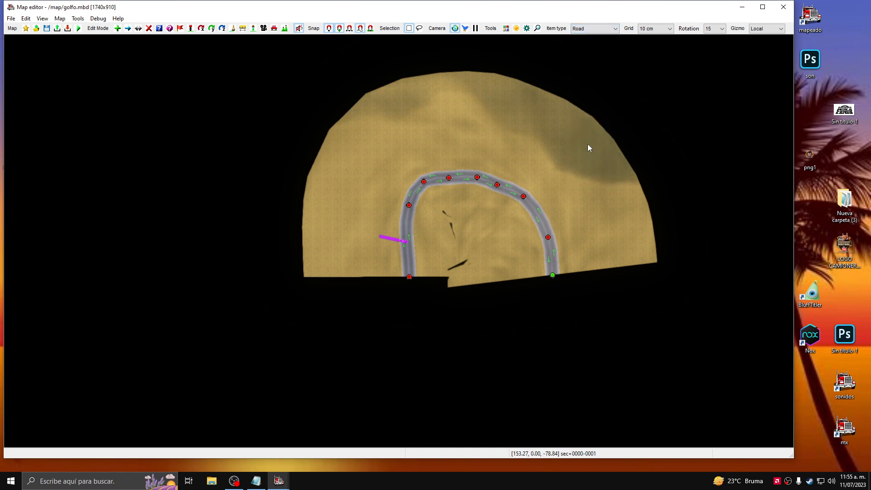
Start creating road items and check the us 1-1 country 1 lowpoly 15 road type in the content browser.
click(117, 29)
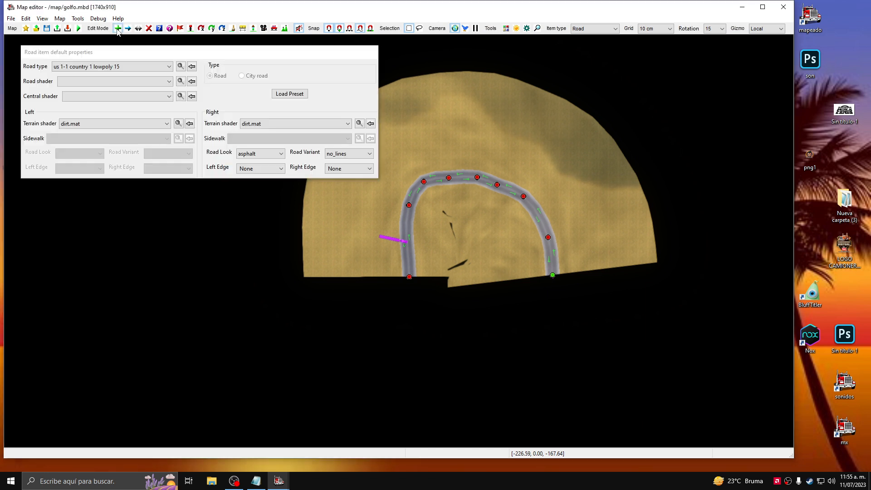
click(180, 66)
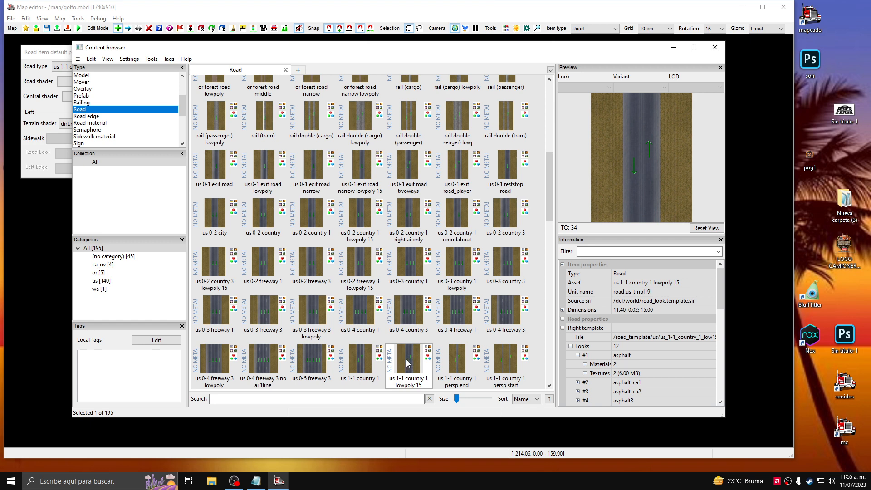
click(672, 45)
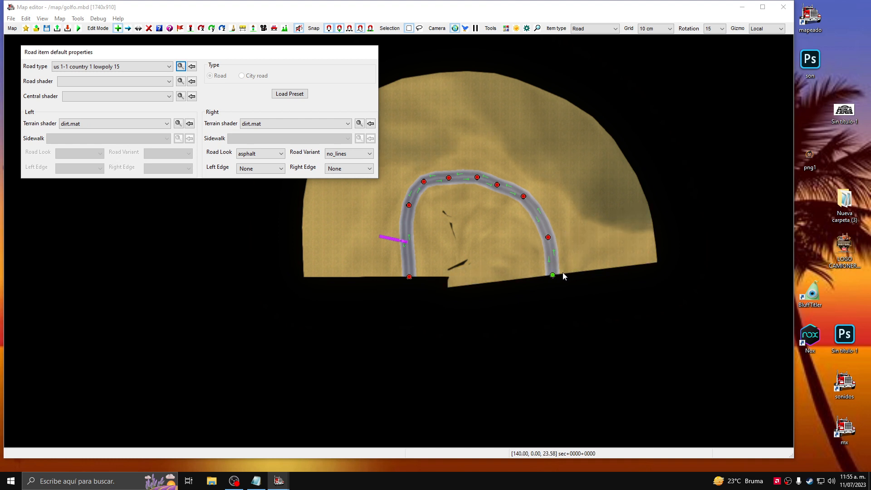
Extend the road from its green end node southeast, then curve it east to about (246, 93).
drag(552, 276, 594, 370)
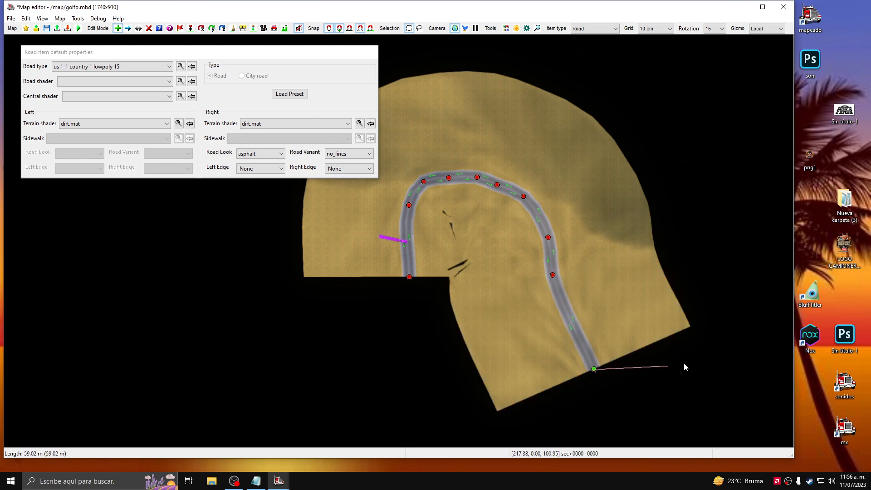
click(701, 355)
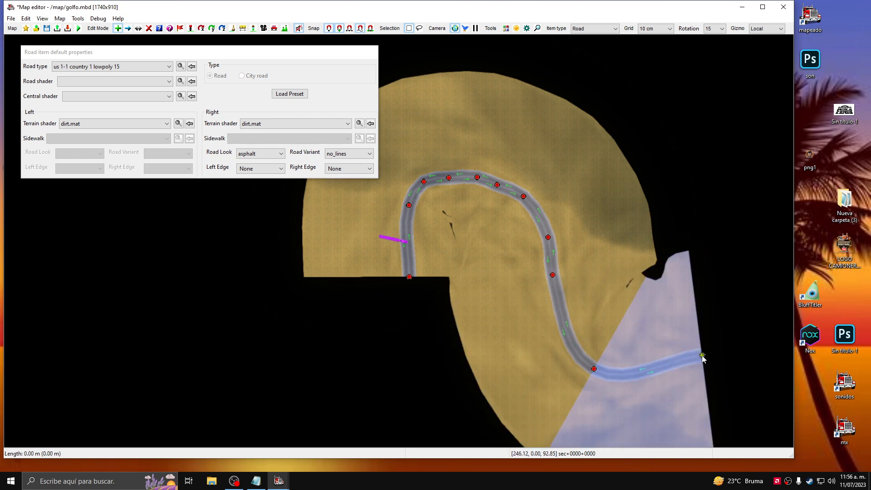
right_drag(702, 356, 697, 355)
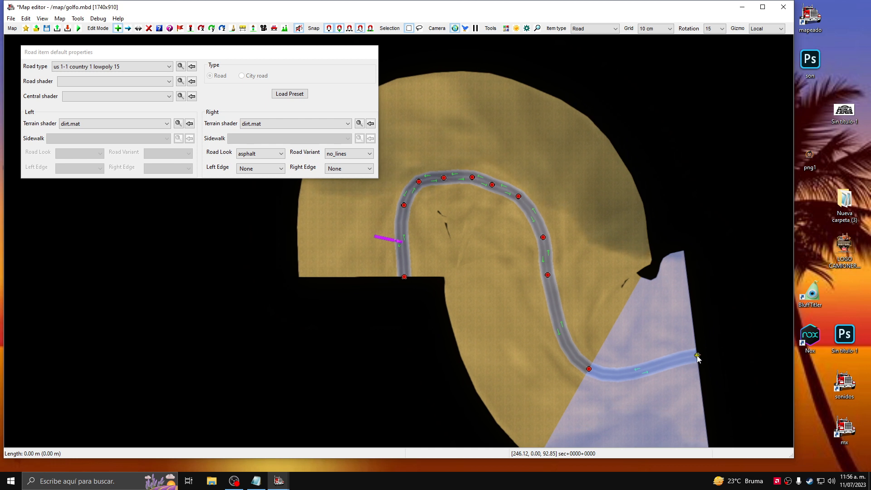
right_drag(697, 358, 472, 332)
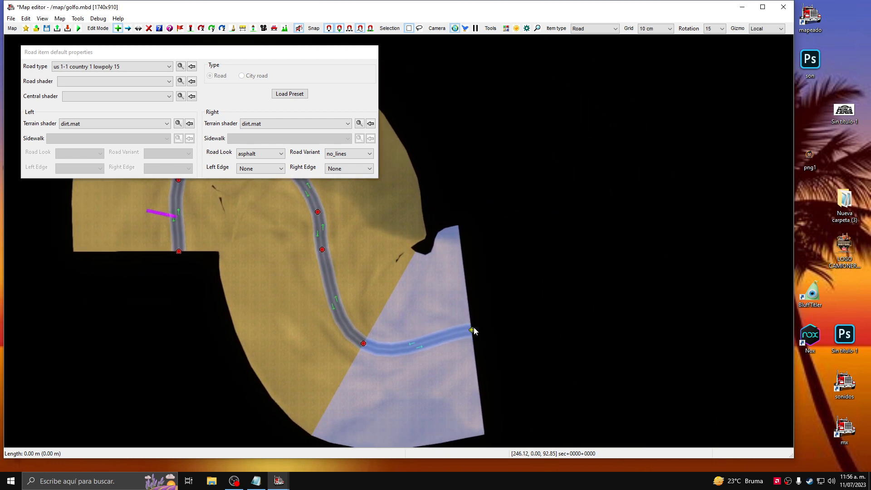
click(472, 331)
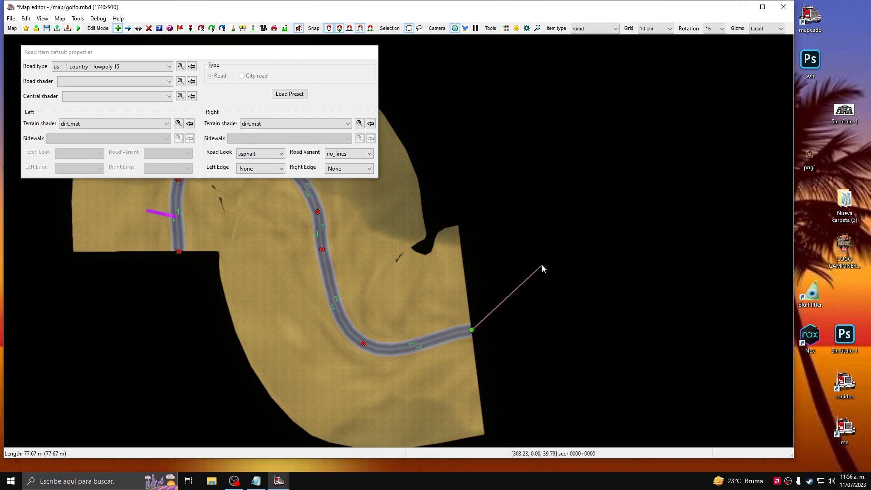
Continue the road with three segments northeast and one east, ending at about (430, -23).
click(542, 264)
click(573, 226)
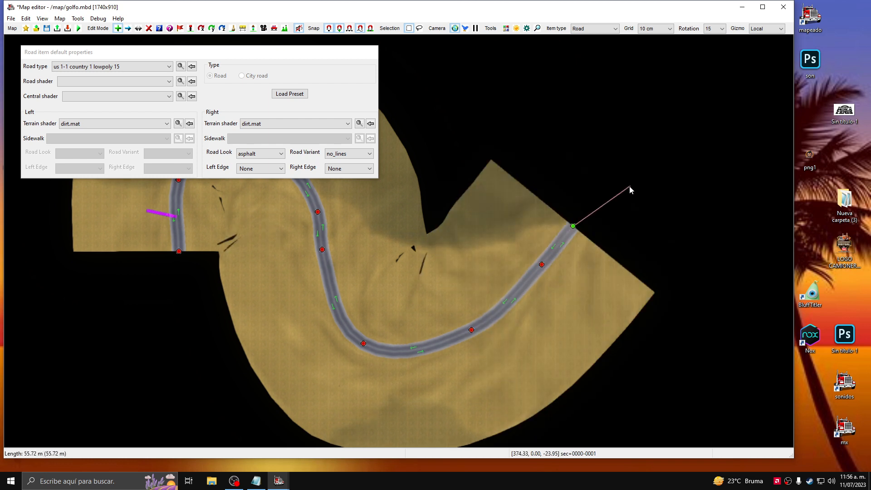
click(629, 186)
click(698, 187)
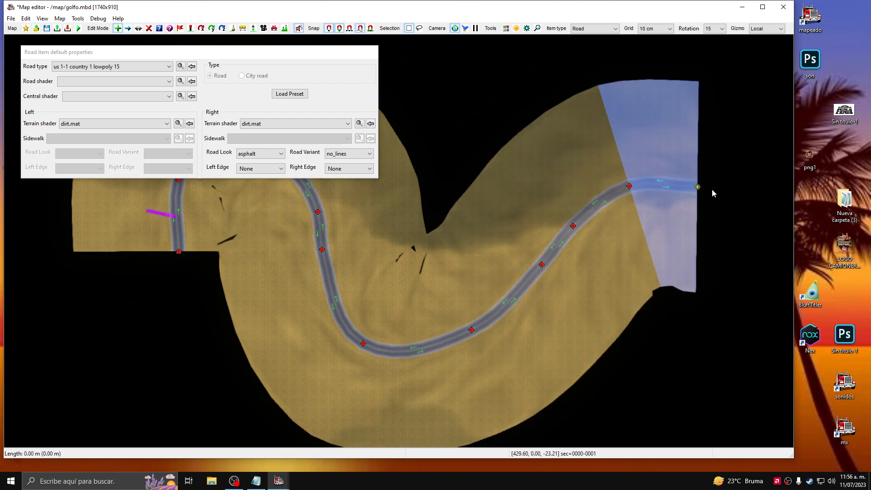
Extend the road east through about (504, -19) and (644, 7), then bend it south to about (687, 102).
middle_drag(715, 190, 569, 205)
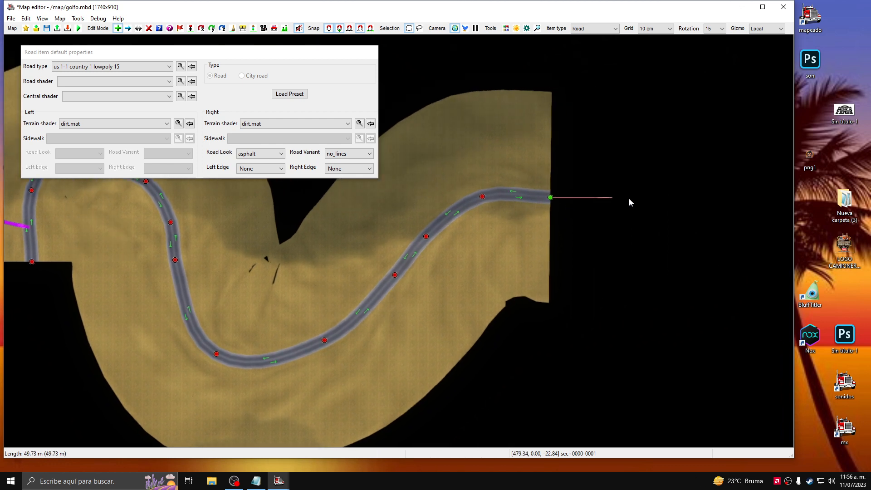
click(643, 203)
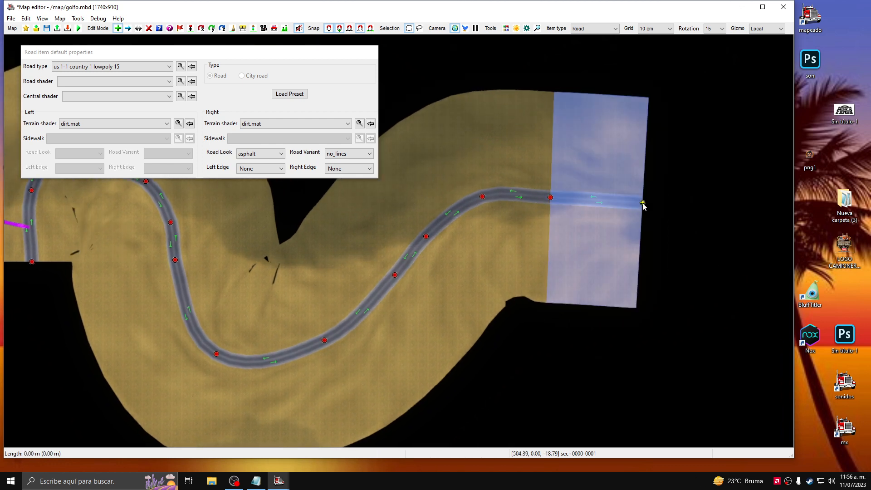
scroll(643, 202, down, 4)
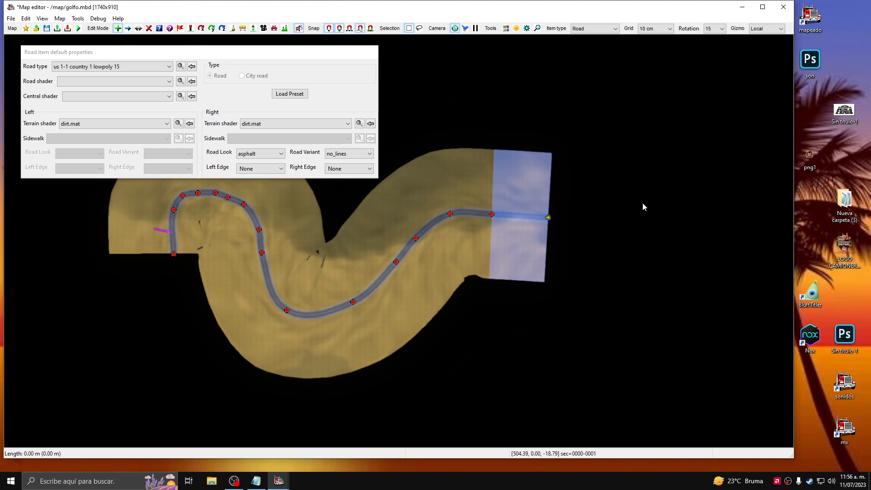
click(654, 237)
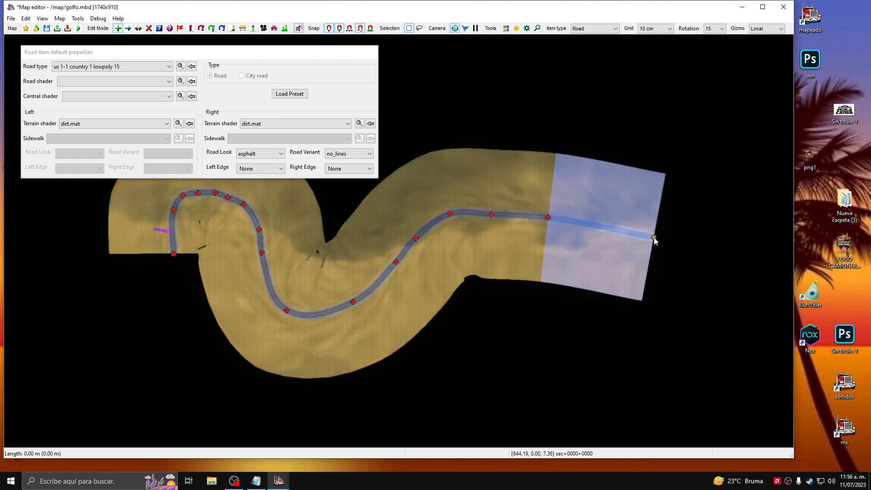
click(668, 259)
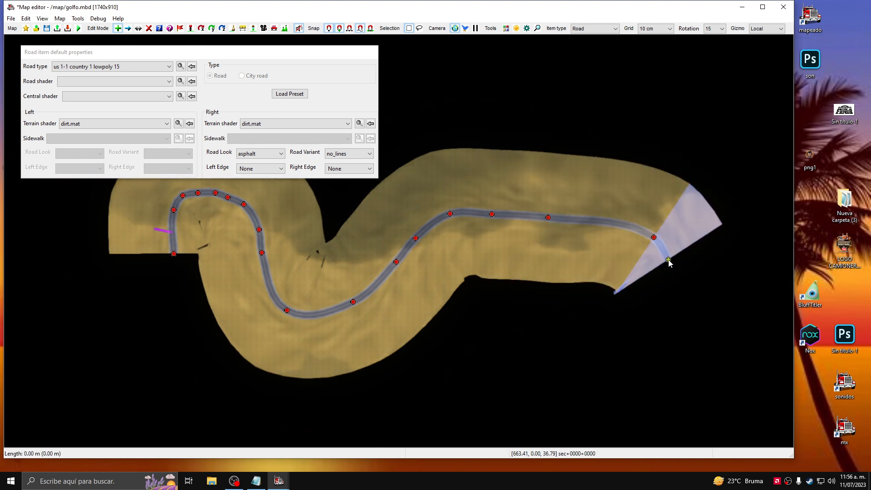
click(686, 310)
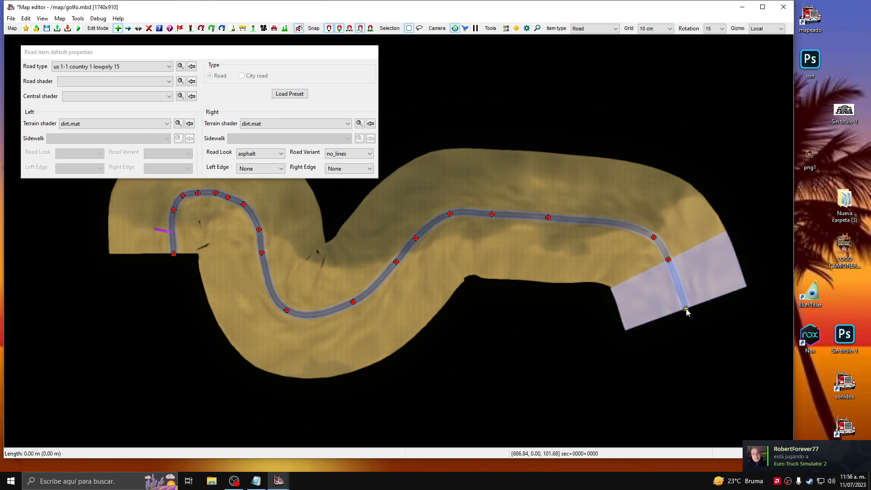
Continue the road with five segments that run east, loop around to the north and turn back northeast.
middle_drag(687, 310, 446, 267)
click(516, 285)
click(614, 248)
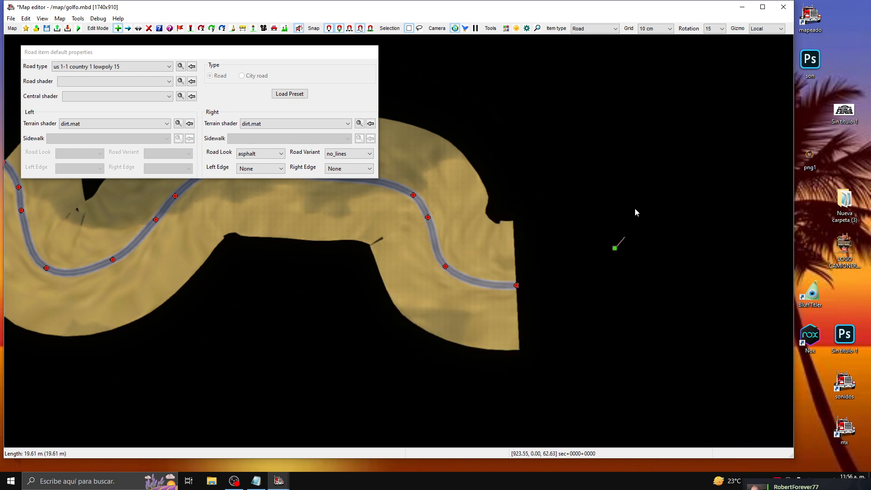
click(640, 190)
click(613, 127)
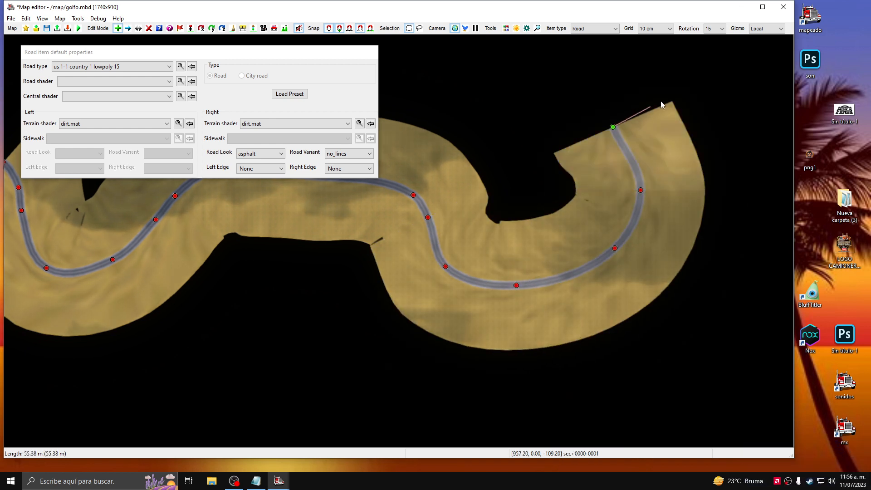
click(681, 78)
Add three segments through about (1088, -171), ending southeast at about (1227, -157), and finish creating the road.
middle_drag(726, 102, 580, 239)
click(601, 196)
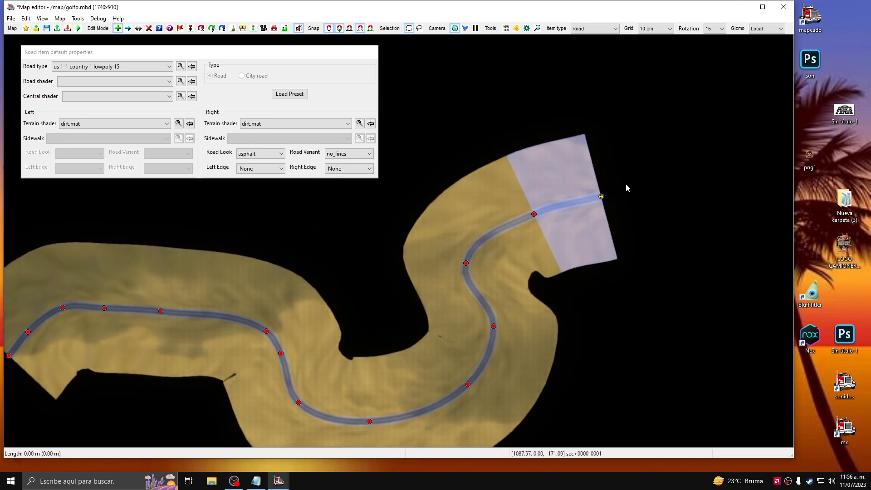
click(650, 173)
click(706, 208)
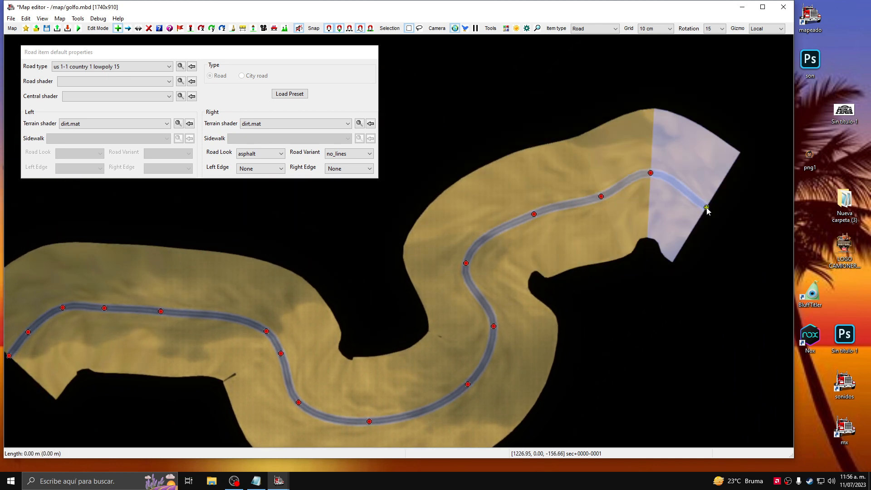
scroll(707, 207, down, 3)
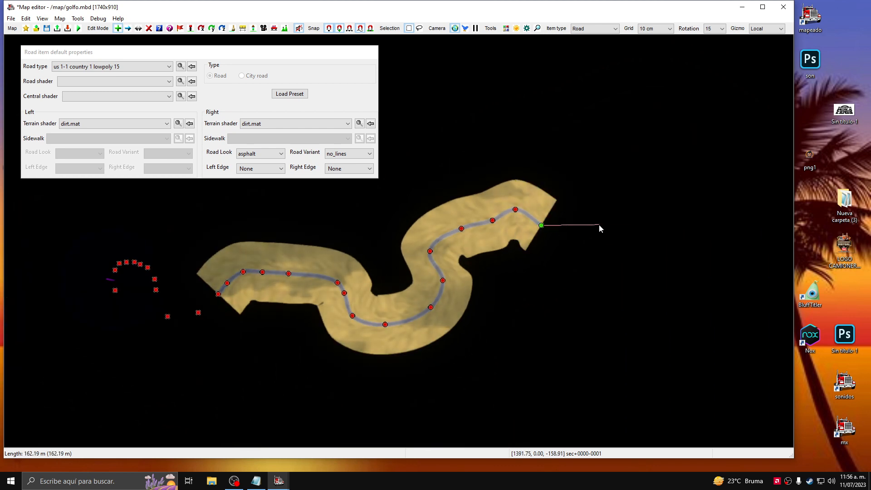
key(Escape)
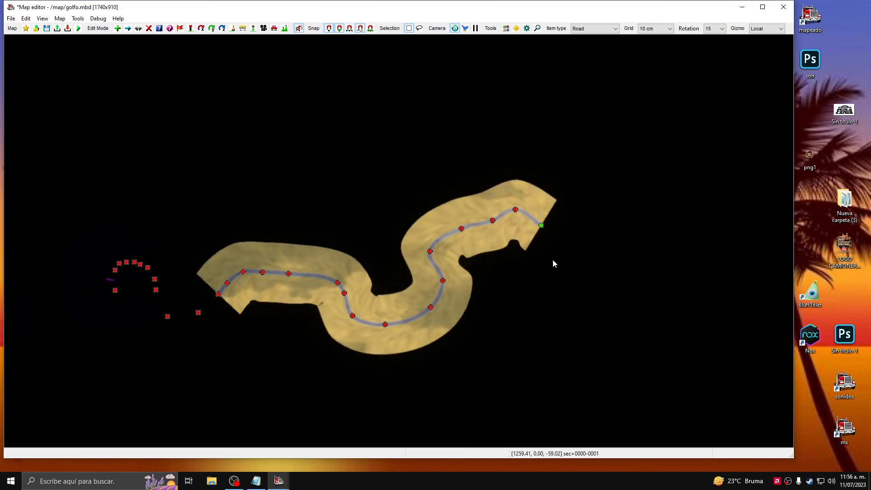
middle_drag(553, 260, 650, 244)
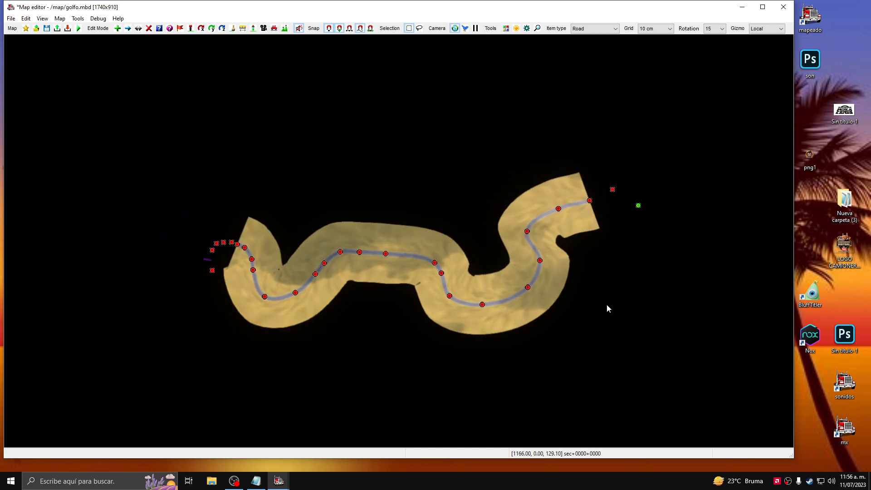
middle_drag(606, 304, 635, 327)
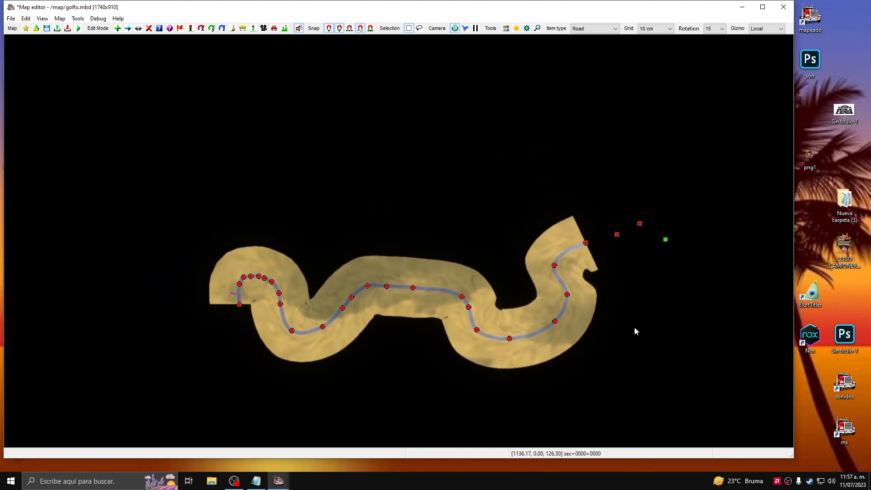
click(552, 321)
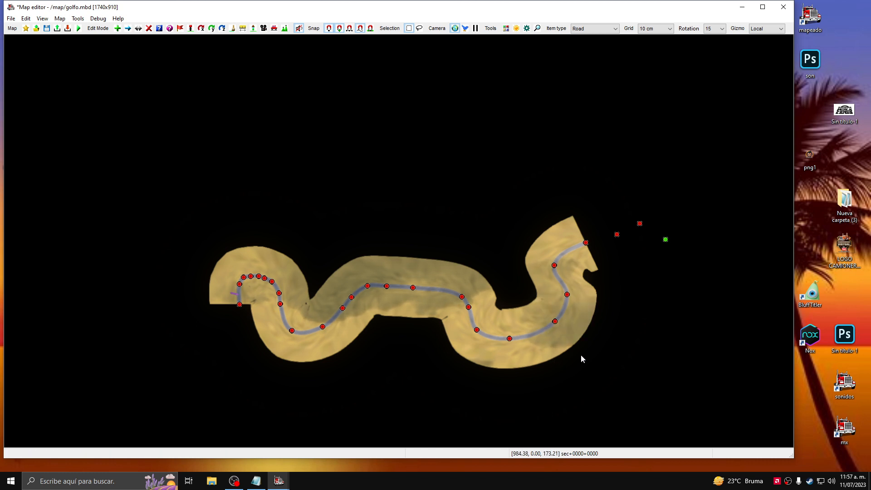
right_drag(581, 355, 600, 328)
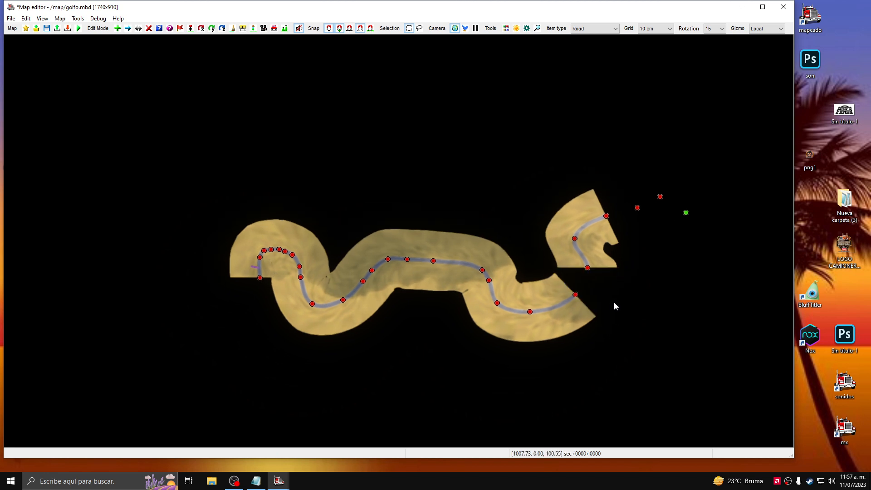
mouse_move(578, 362)
right_down()
mouse_move(663, 360)
mouse_move(646, 348)
mouse_move(589, 362)
right_up()
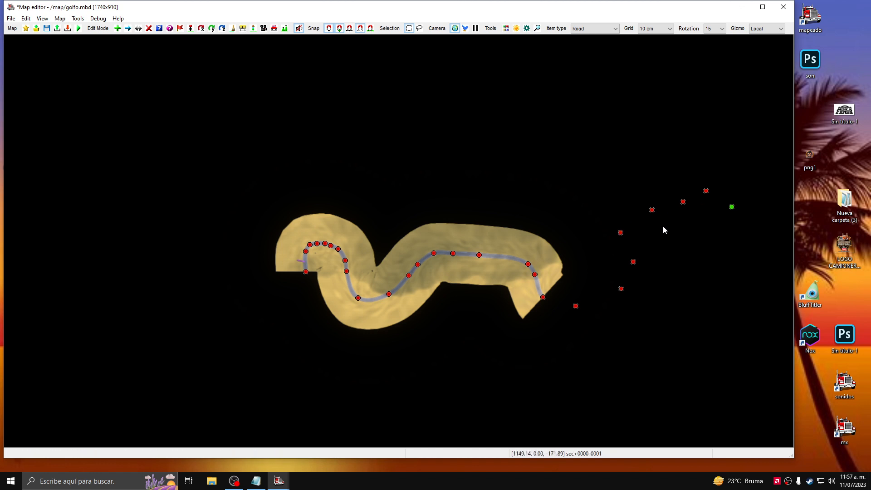
right_drag(662, 334, 624, 332)
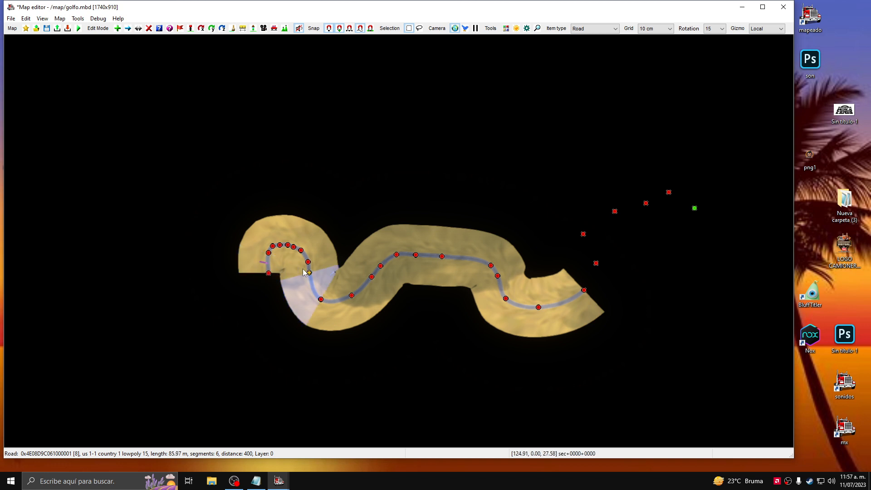
Select every node of the road, extending the selection from its western start node to the eastern end.
click(128, 29)
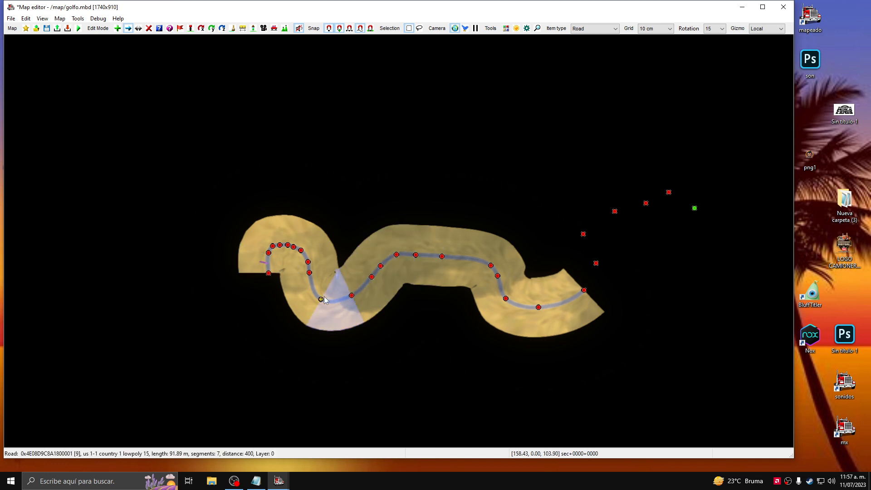
click(269, 274)
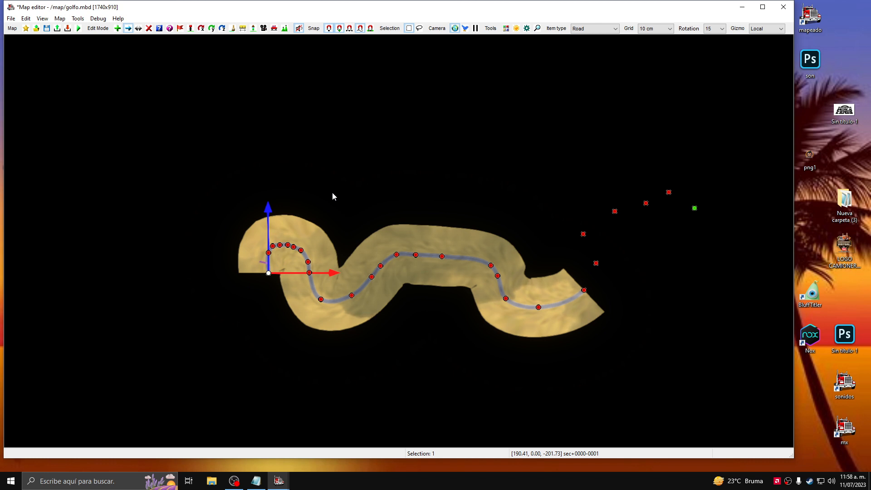
key(shift+Right)
key(shift+Right)
key(shift+Right)
key(shift+Right)
key(shift+Right)
key(shift+Right)
key(shift+Right)
key(shift+Right)
key(shift+Right)
key(shift+Right)
key(shift+Right)
key(shift+Right)
key(shift+Right)
key(shift+Right)
key(shift+Right)
key(shift+Right)
key(shift+Right)
key(shift+Right)
key(shift+Right)
key(shift+Right)
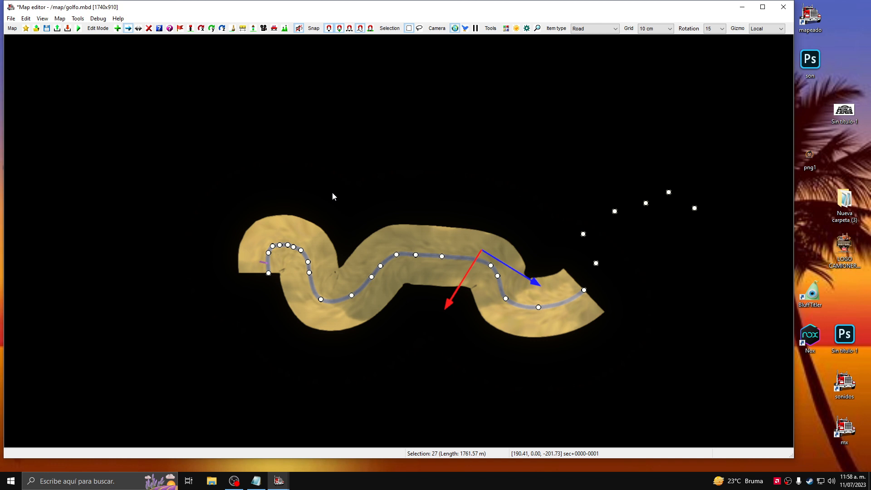
Open the properties of the selected road items, set the view distance to 1400 and enable No boundary.
click(160, 28)
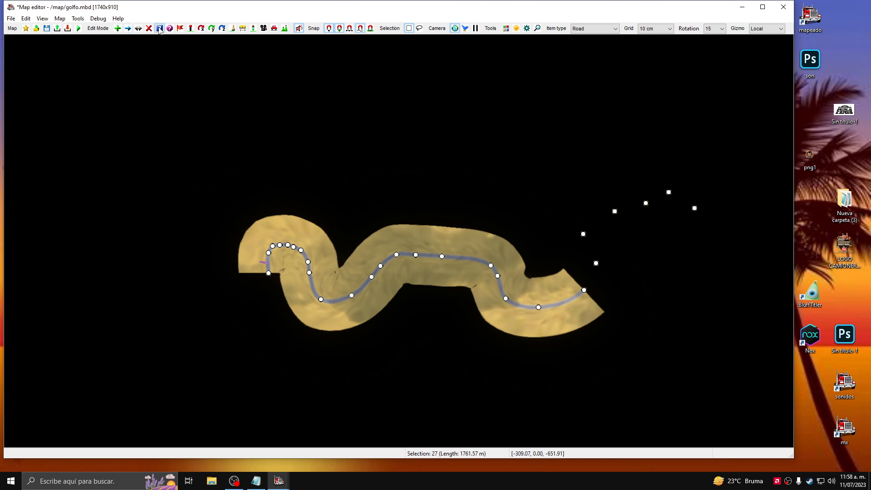
click(415, 256)
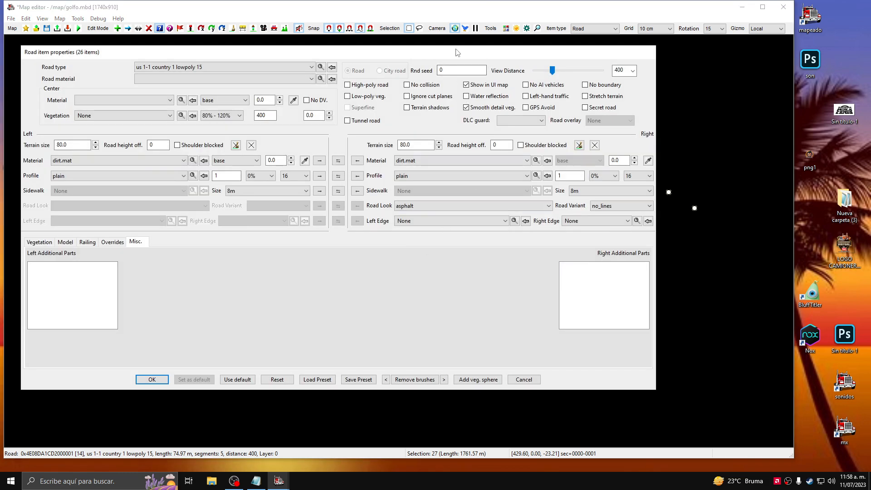
drag(456, 49, 494, 69)
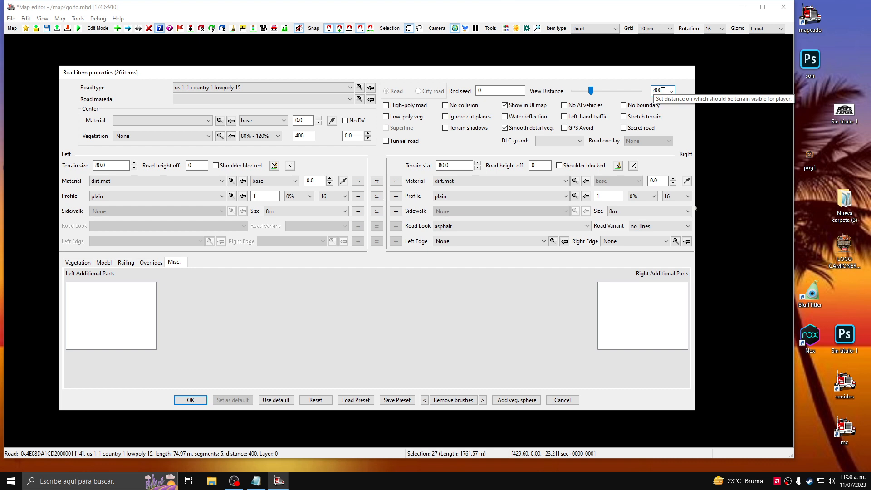
text(1)
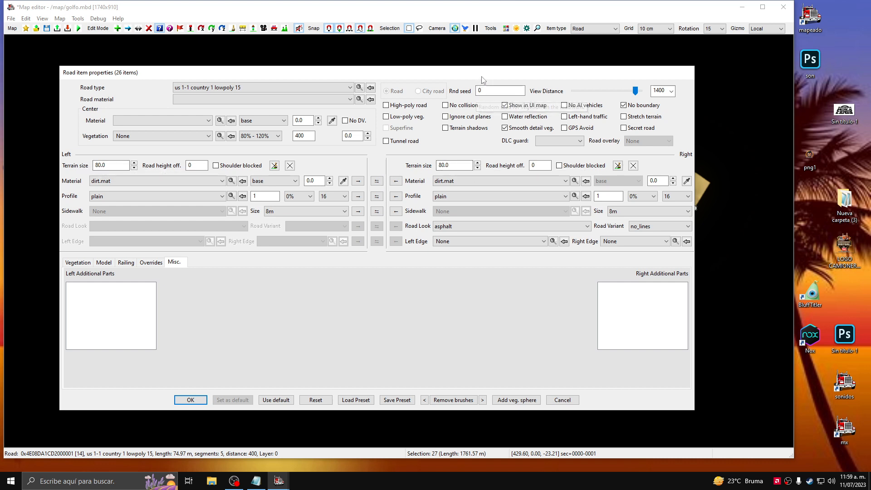
Set the terrain size to 5 on both the left and right sides of the selected roads and apply the properties.
drag(483, 74, 548, 84)
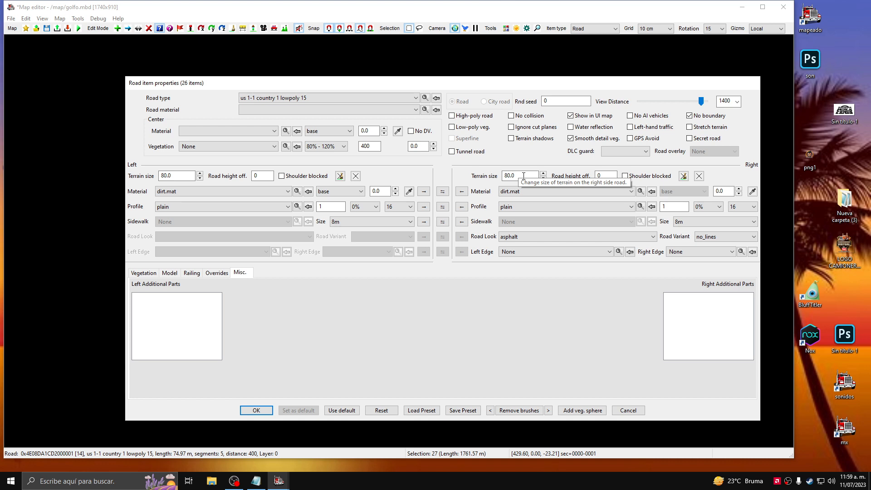
drag(640, 84, 521, 80)
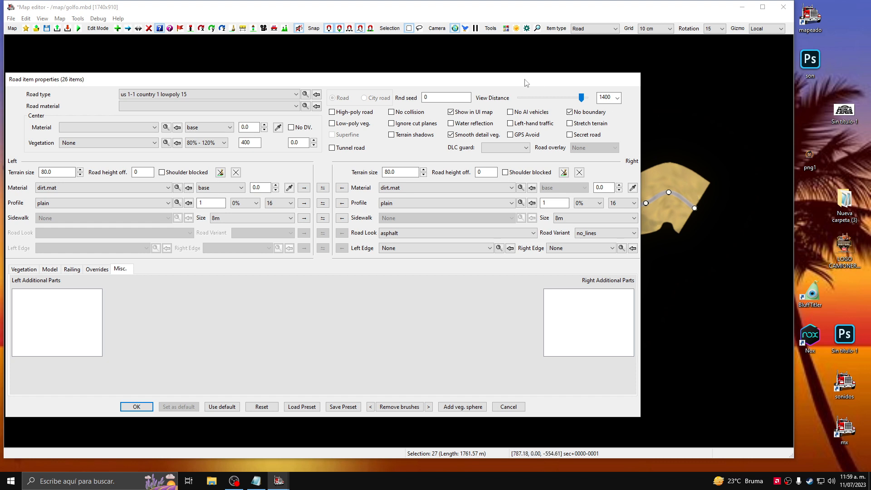
drag(526, 83, 538, 83)
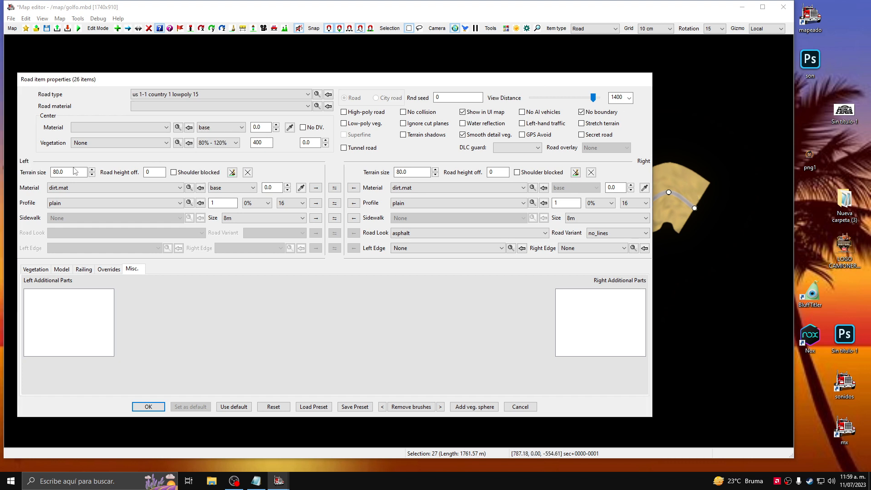
drag(76, 171, 55, 171)
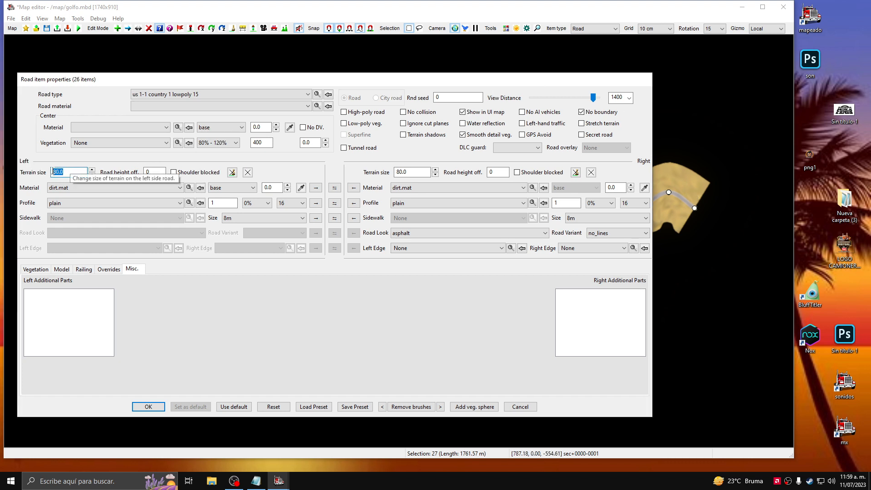
text(5)
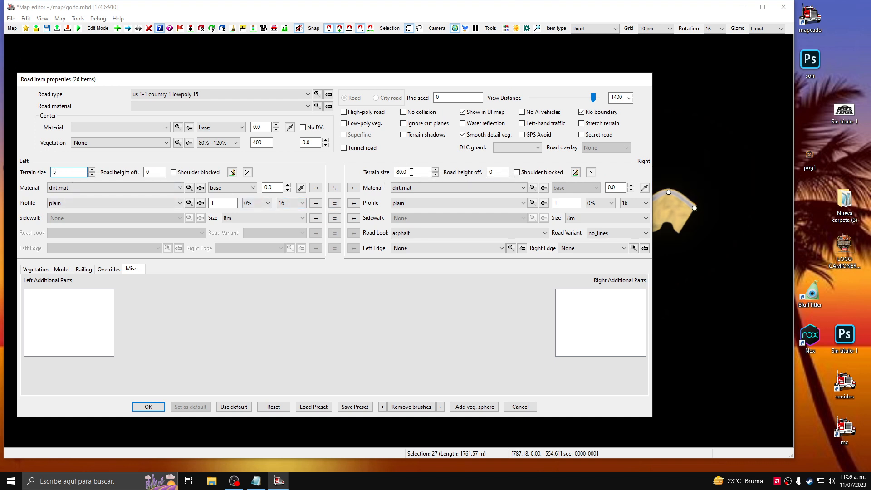
drag(411, 172, 387, 176)
text(5)
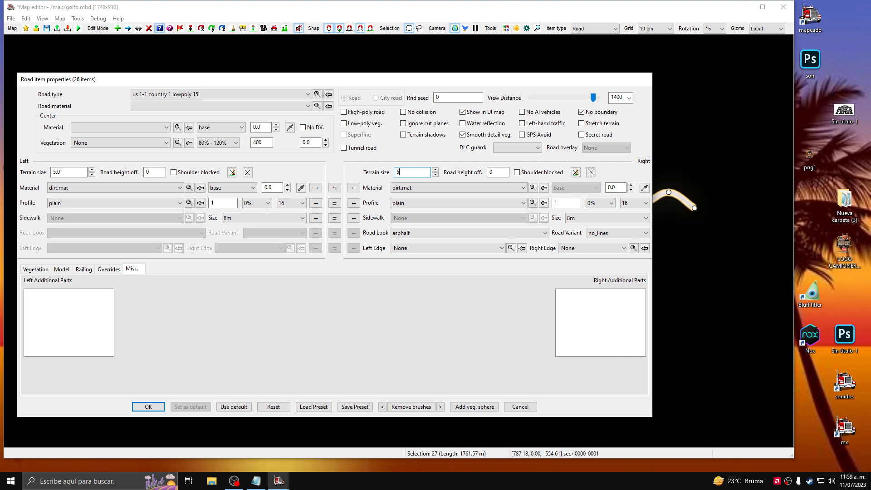
click(149, 407)
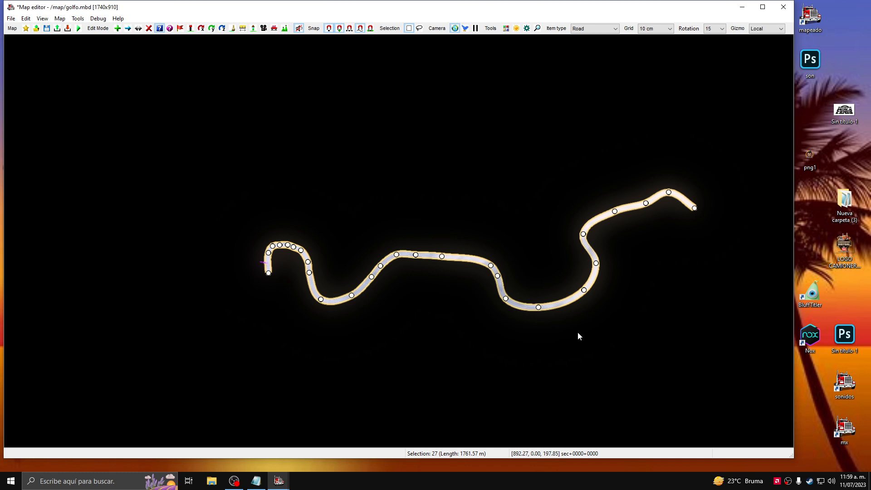
Inspect the road's full course, clear the node selection and examine the area around its western start.
middle_drag(454, 346, 287, 359)
middle_drag(595, 362, 870, 358)
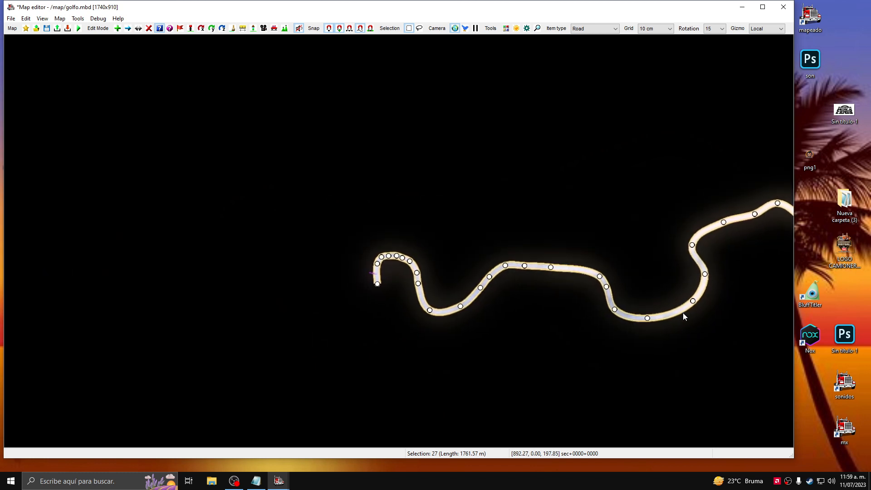
middle_drag(629, 365, 565, 372)
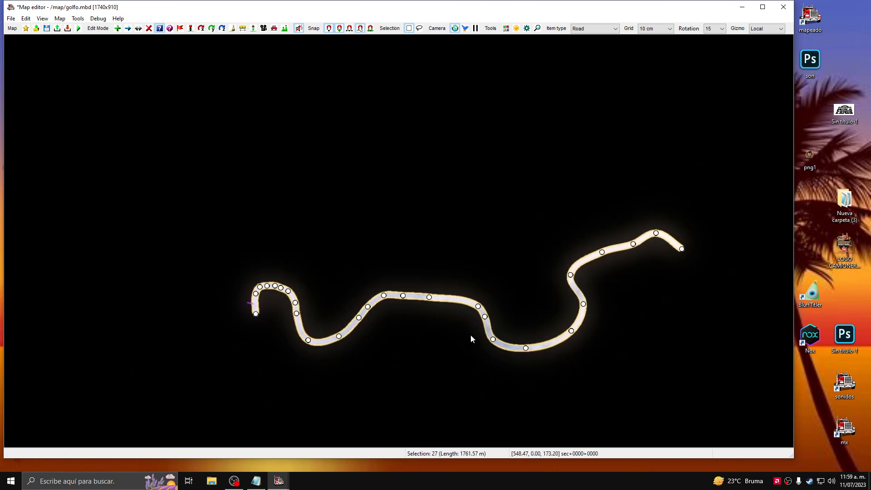
middle_drag(470, 339, 494, 310)
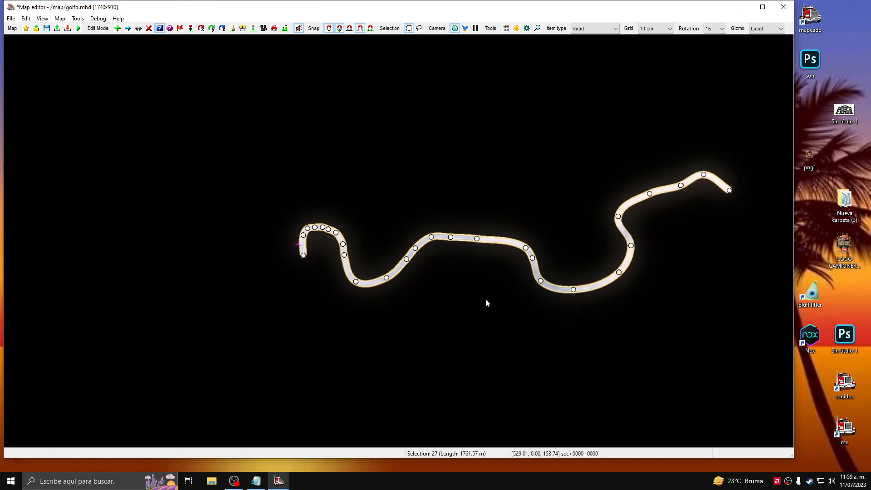
click(492, 243)
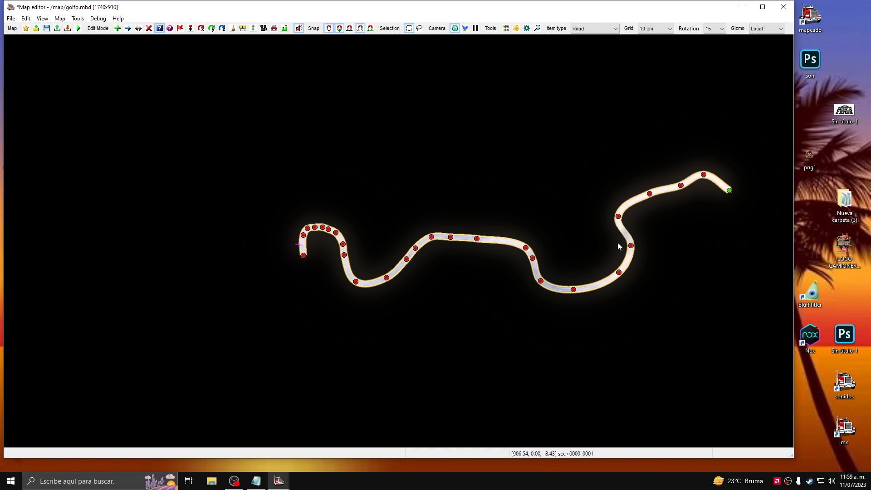
scroll(422, 288, up, 1)
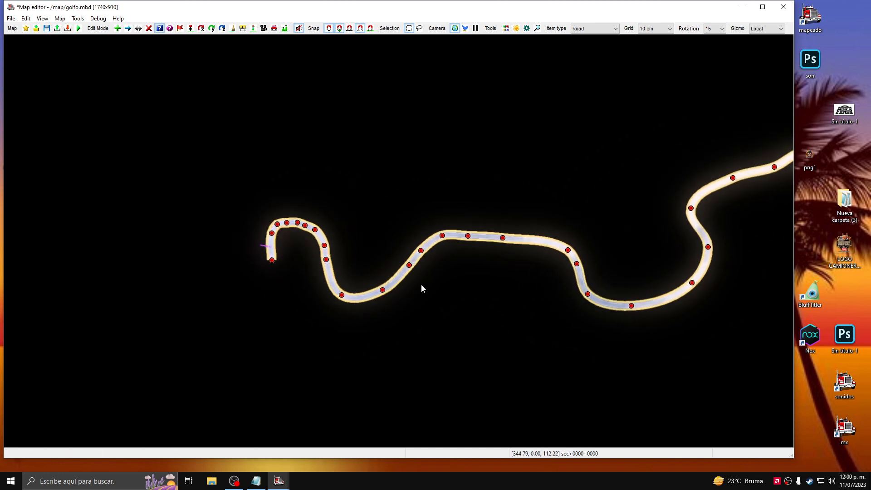
scroll(422, 286, up, 1)
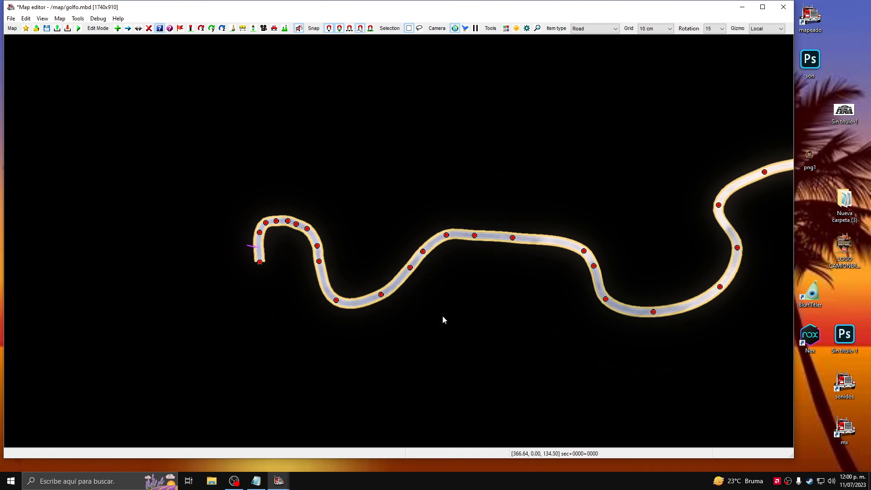
middle_drag(443, 321, 581, 311)
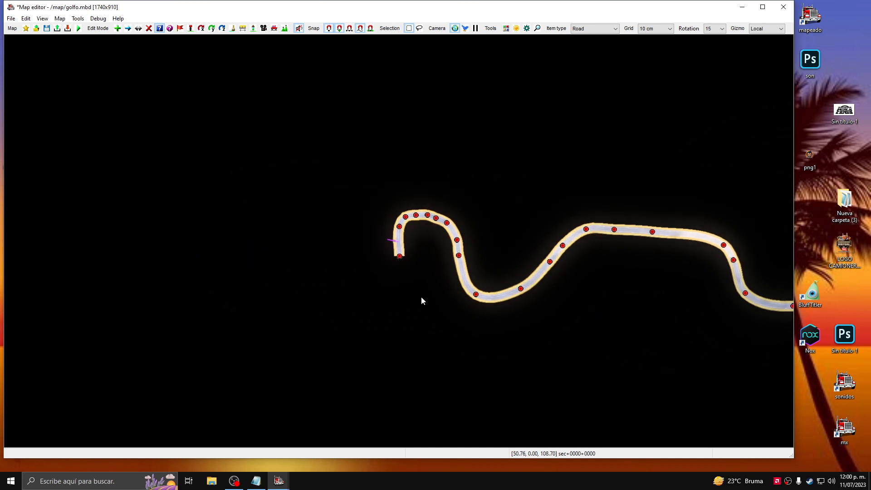
middle_drag(421, 295, 515, 311)
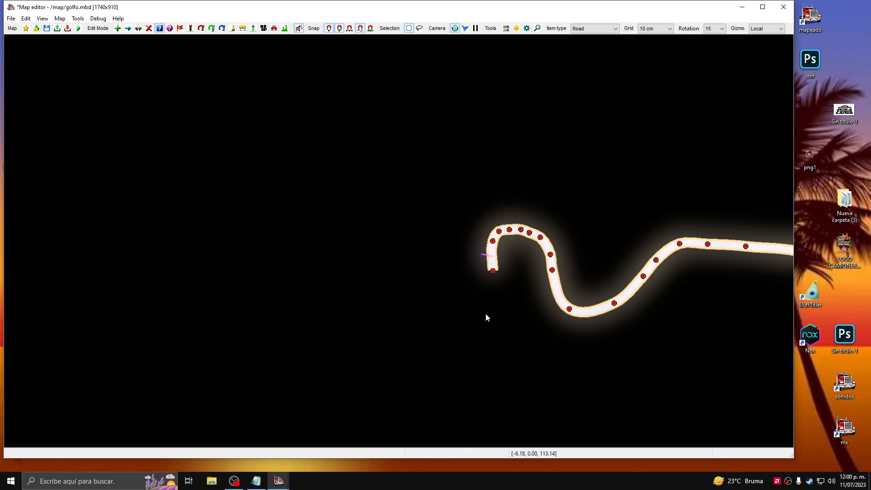
middle_drag(490, 315, 496, 316)
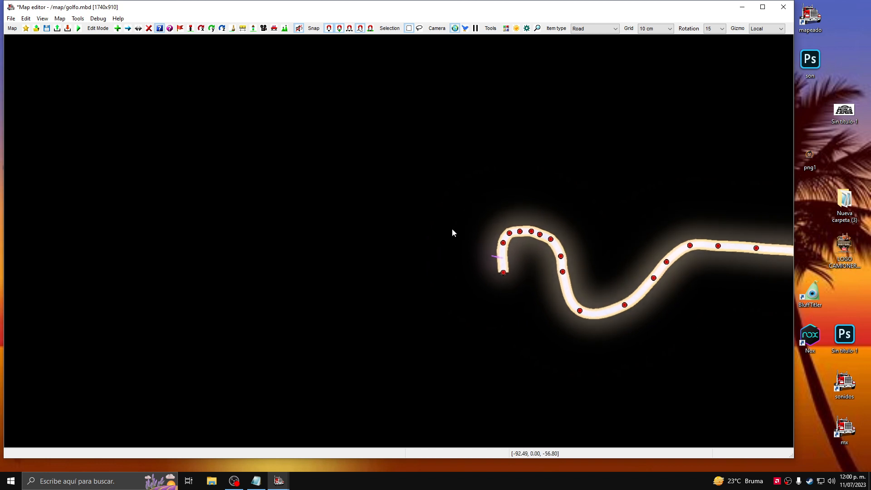
Switch the item type to Prefab and start creating a new prefab item.
click(604, 30)
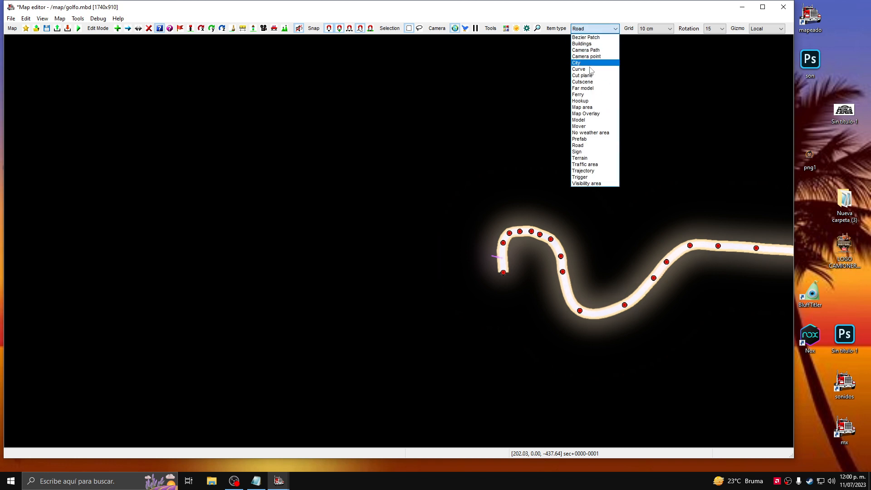
click(586, 139)
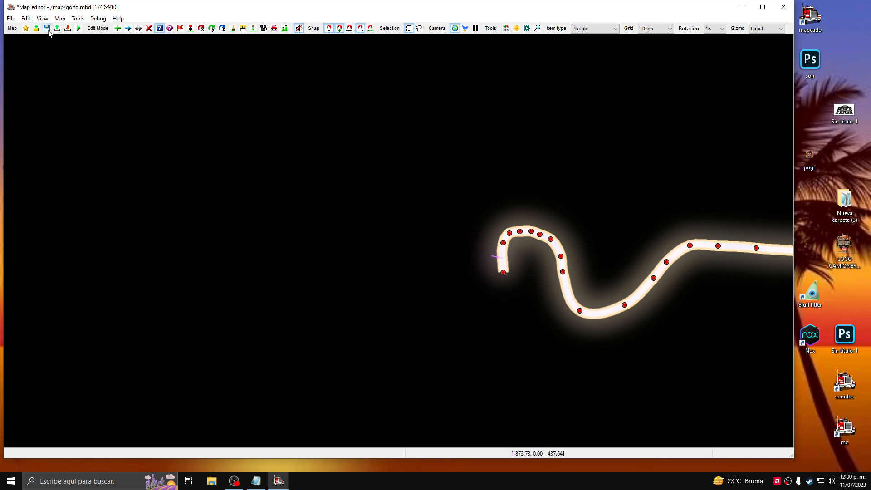
click(118, 28)
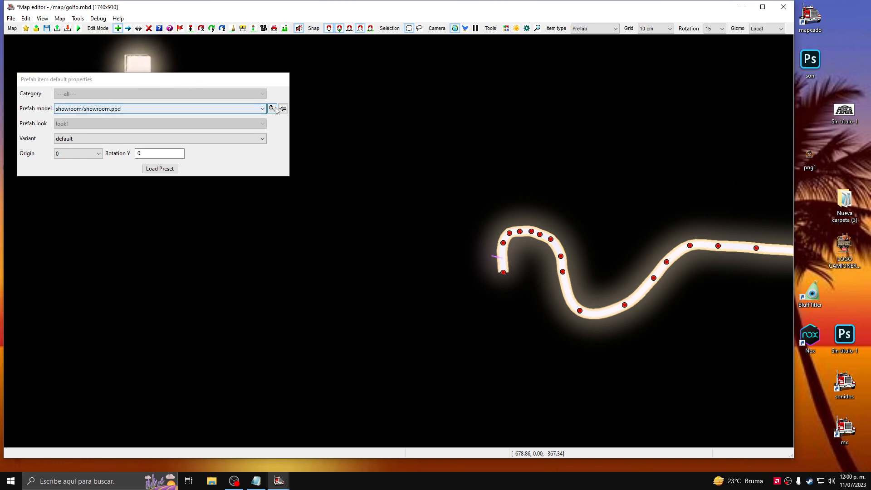
Browse the prefab models in the content browser and close it, keeping the showroom model.
click(272, 108)
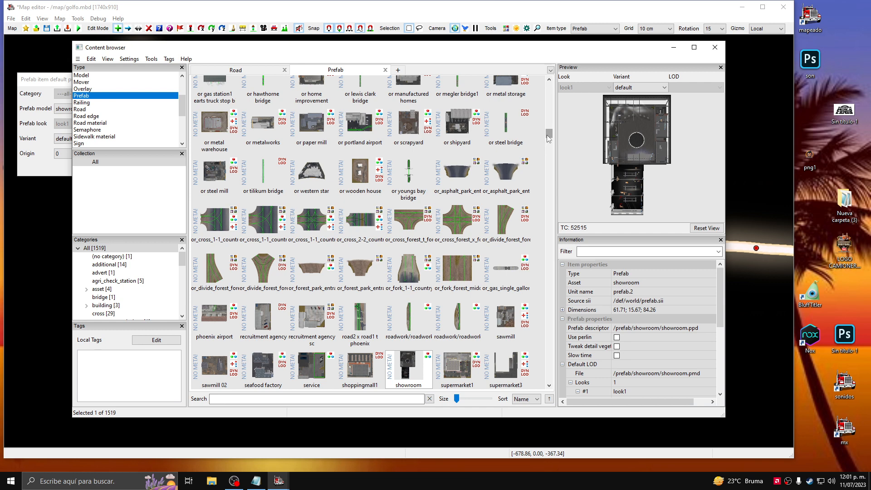
drag(547, 134, 549, 139)
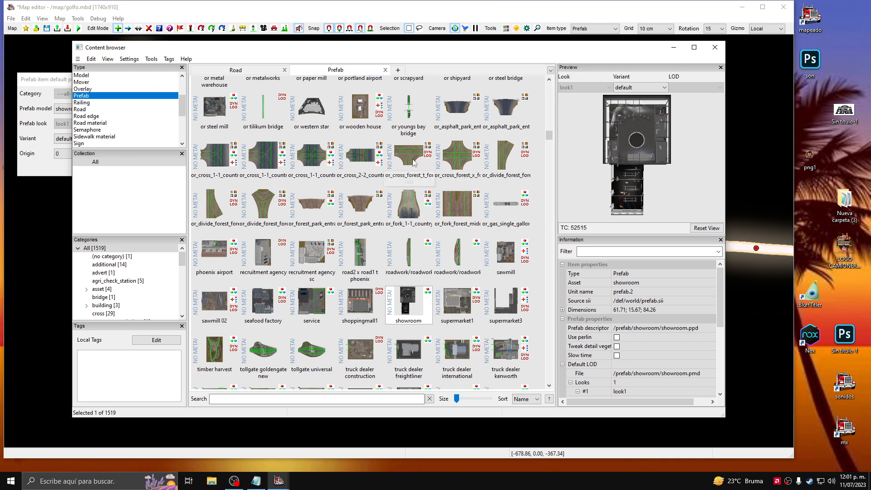
click(716, 48)
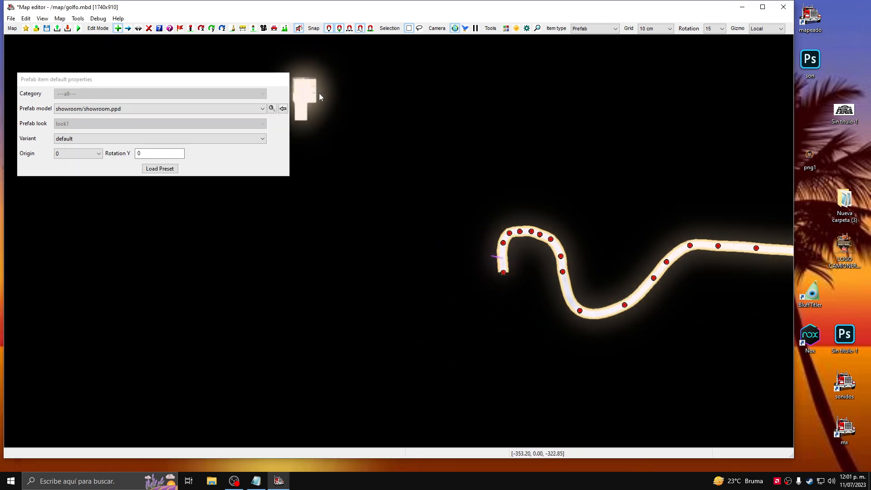
Cancel placing the showroom prefab, switch to move mode and select the end node of the road near the truck.
key(Escape)
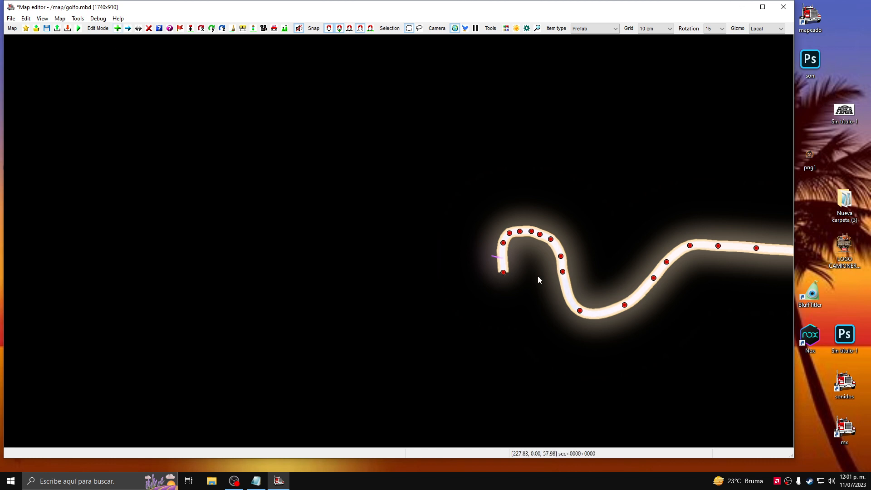
scroll(551, 298, up, 2)
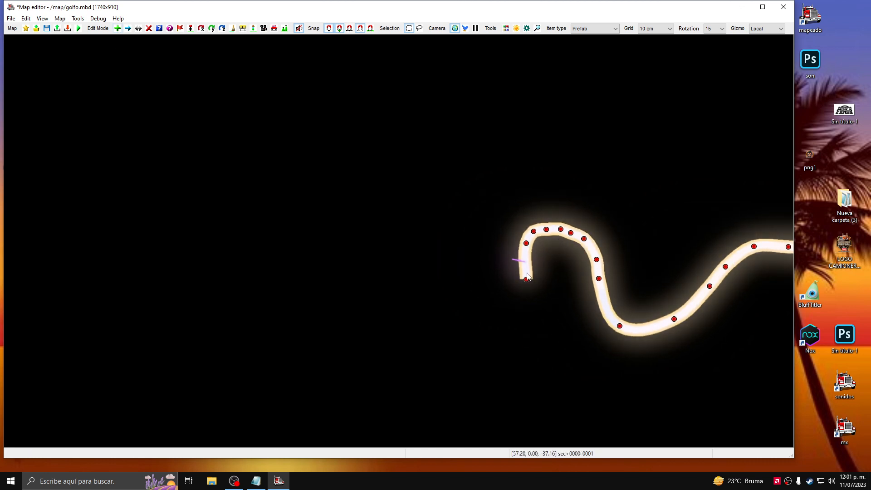
click(127, 29)
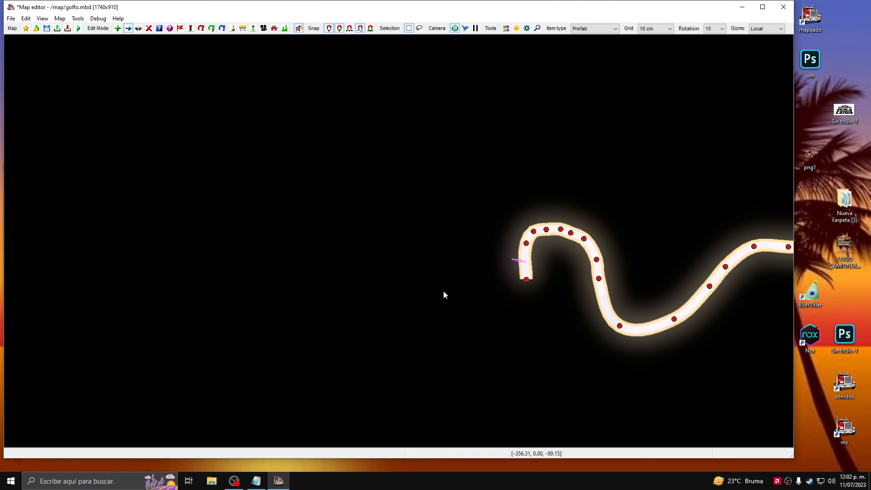
click(526, 280)
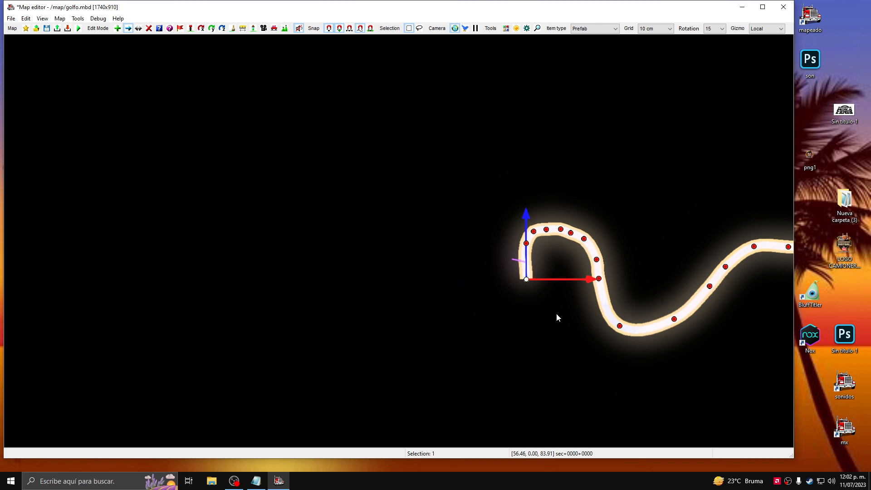
Browse the prefab_lanes=1,1 prefabs in the content browser and preview two us cross 1-1-1 country crossing models.
key(F3)
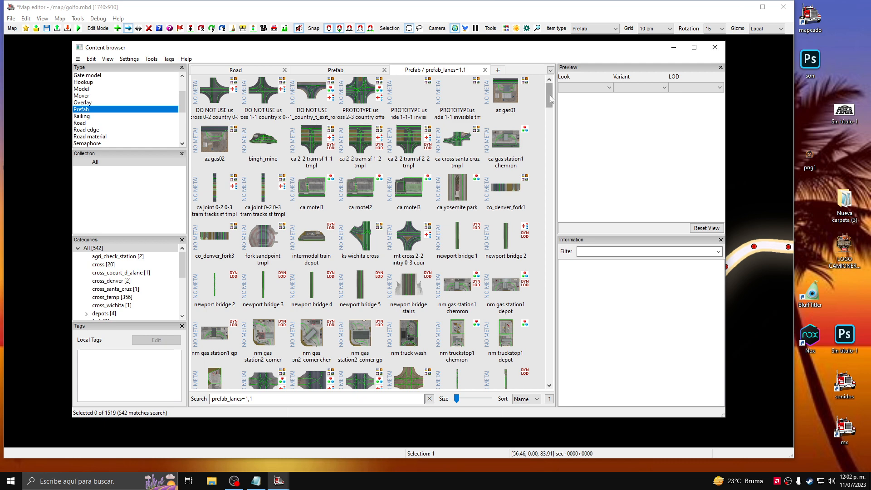
drag(551, 99, 553, 121)
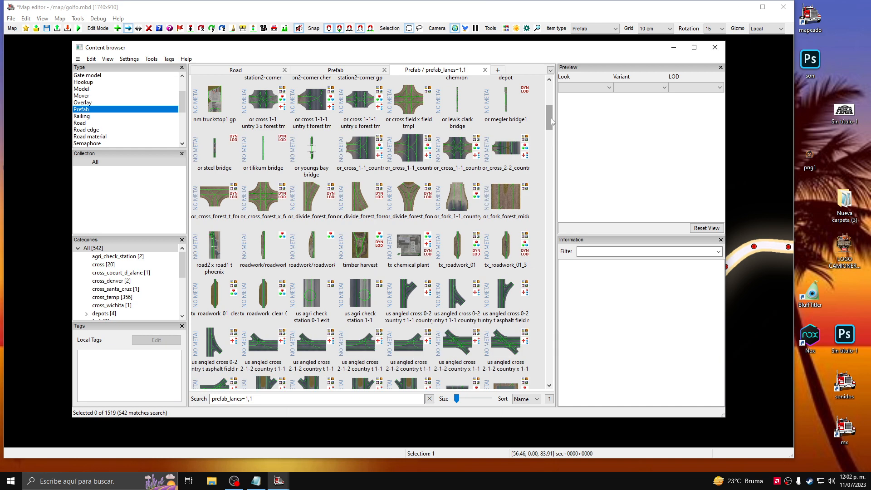
drag(551, 118, 551, 146)
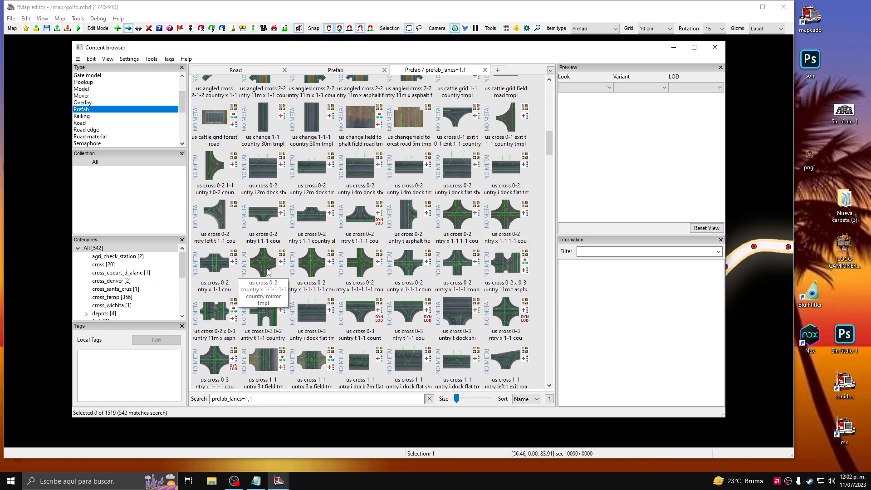
scroll(494, 230, down, 1)
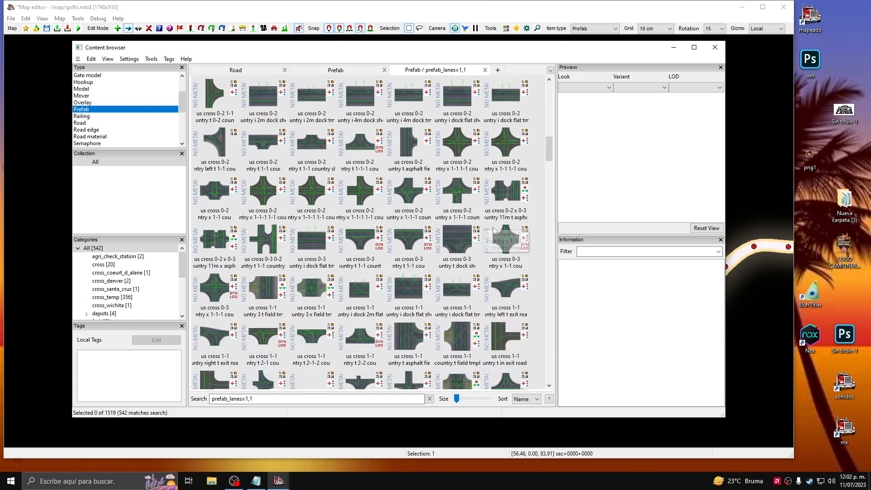
scroll(495, 230, down, 1)
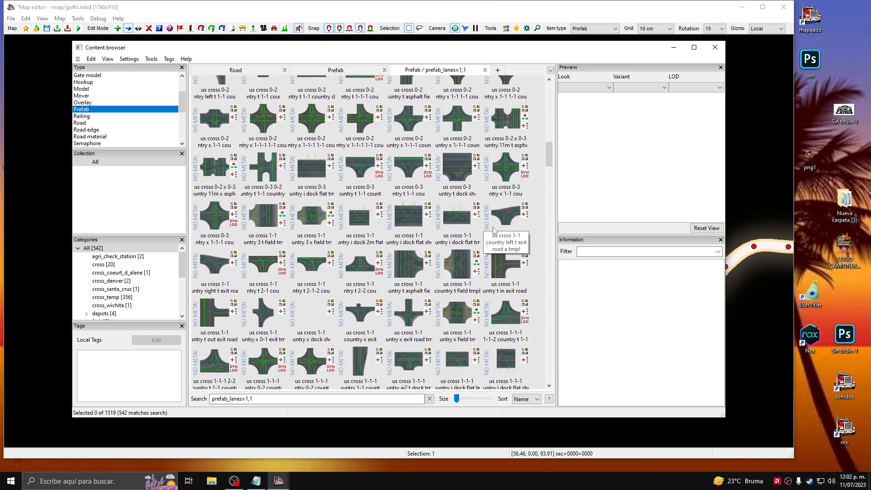
scroll(494, 231, down, 1)
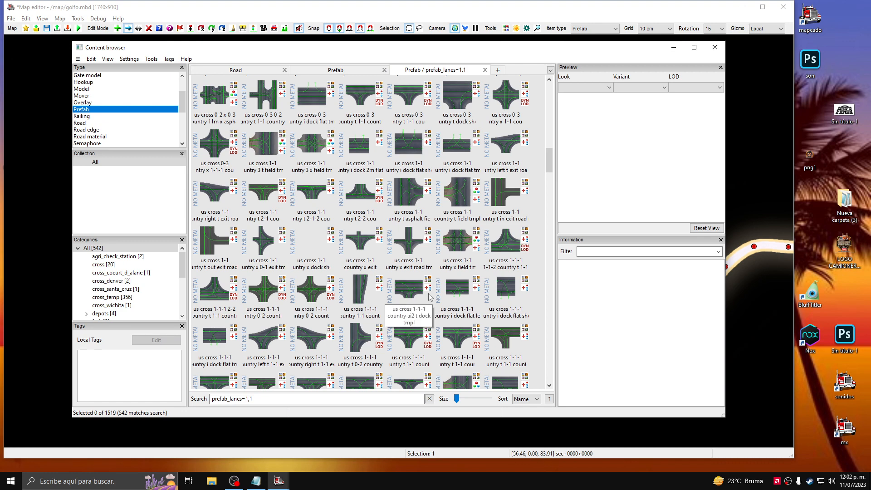
scroll(430, 298, down, 1)
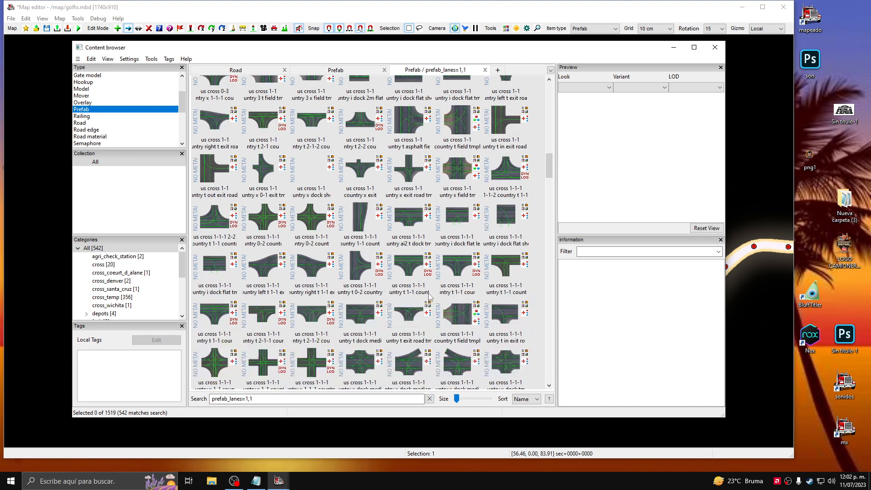
click(211, 366)
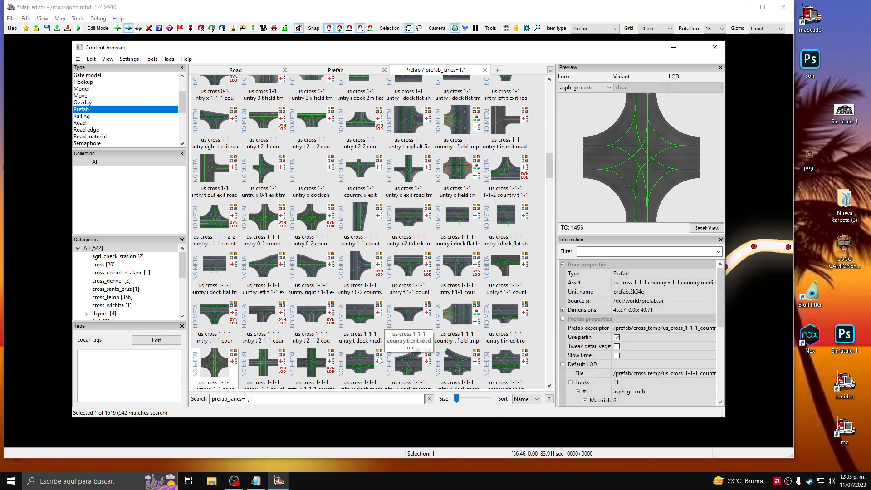
click(361, 363)
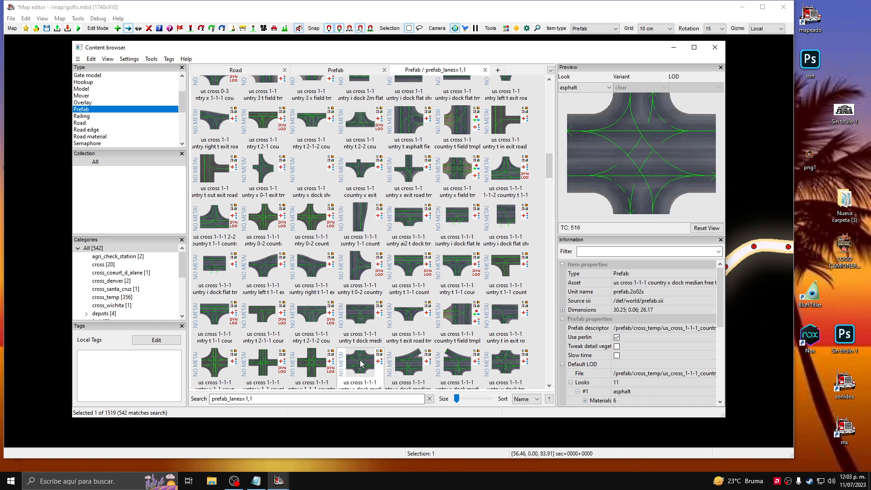
scroll(415, 341, down, 5)
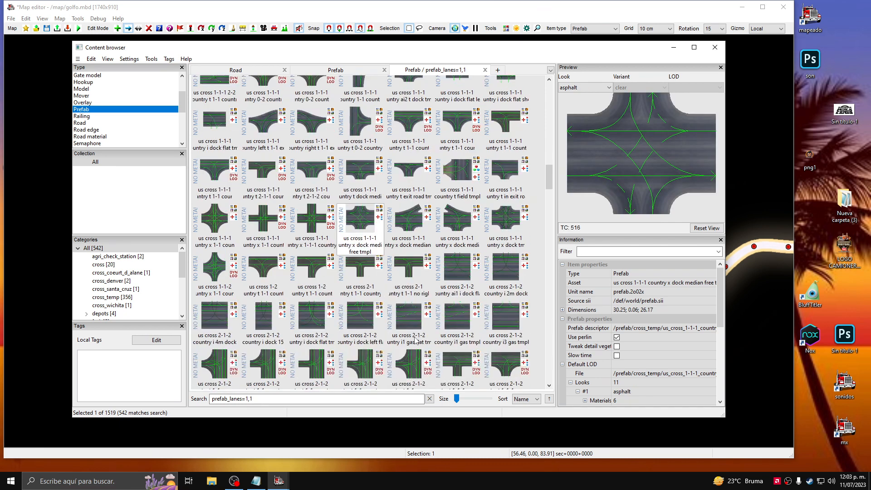
scroll(415, 340, down, 2)
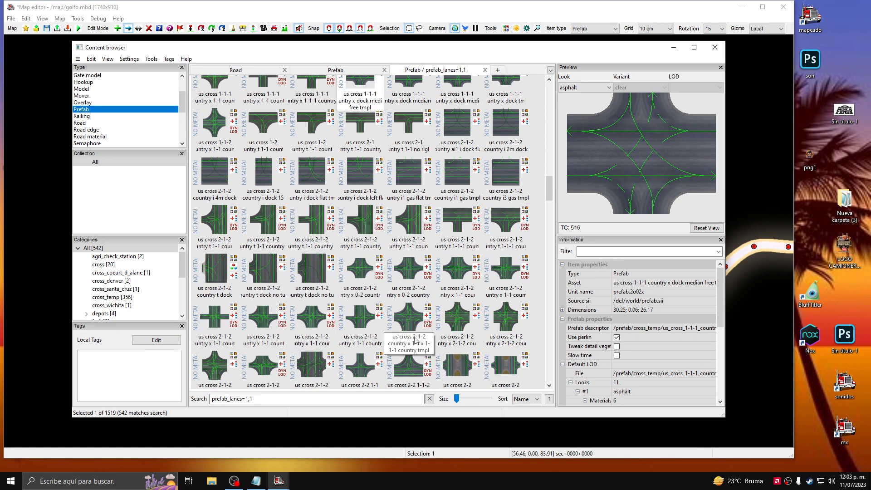
scroll(416, 340, down, 2)
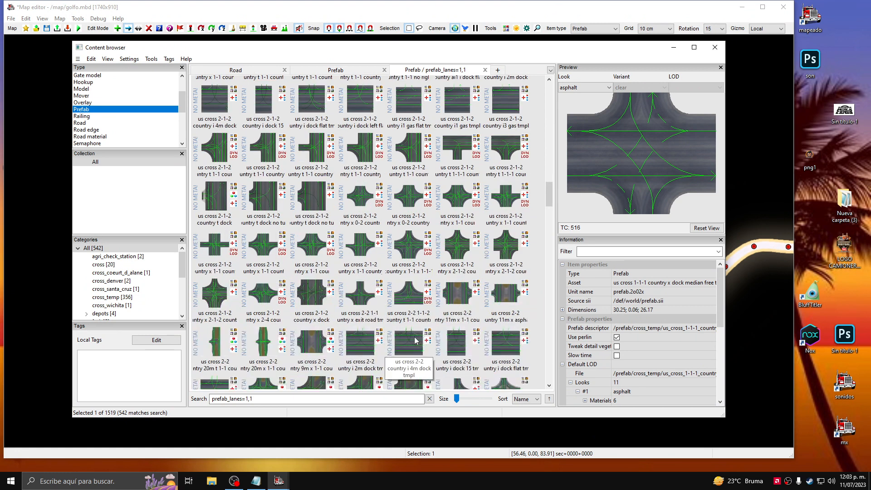
scroll(415, 340, down, 2)
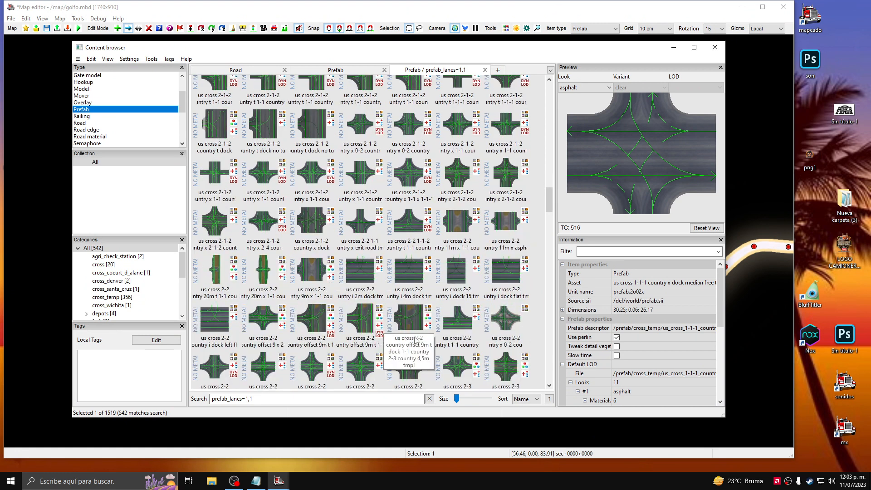
scroll(456, 310, down, 2)
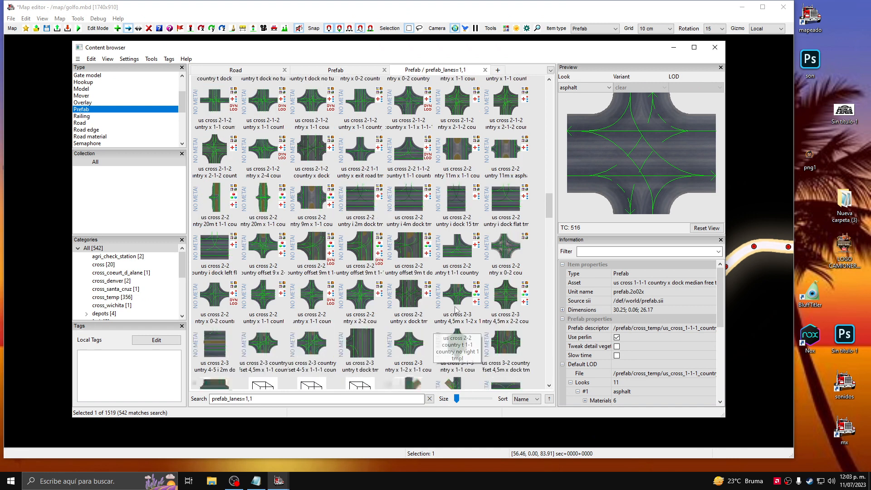
scroll(456, 310, down, 2)
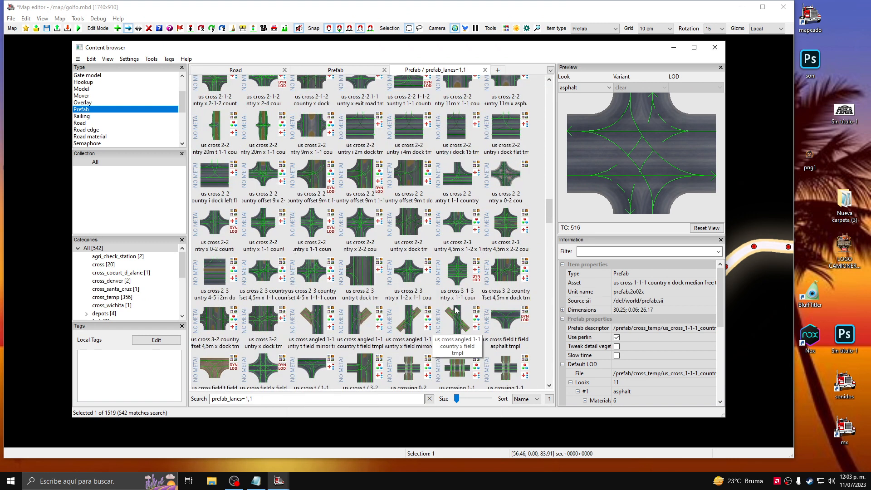
Preview the us cross field t field asphalt tmpl prefab and choose us cross field x field asphalt tmpl as the model to place.
click(507, 322)
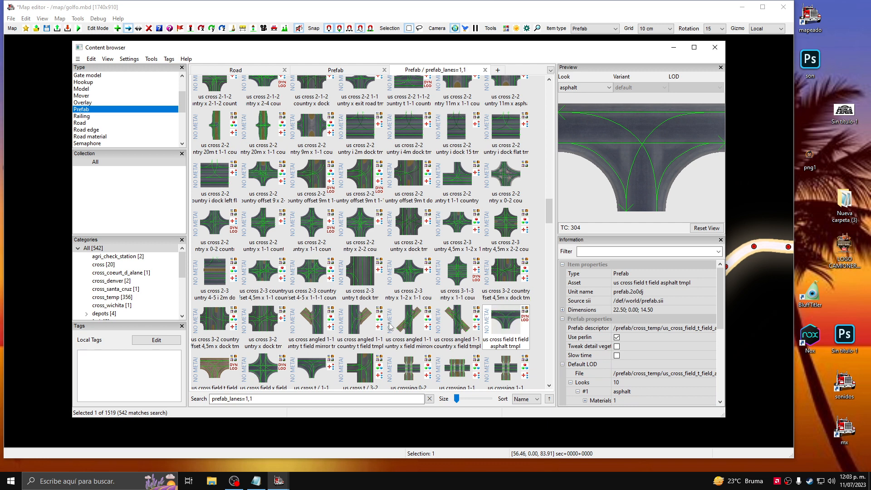
click(271, 369)
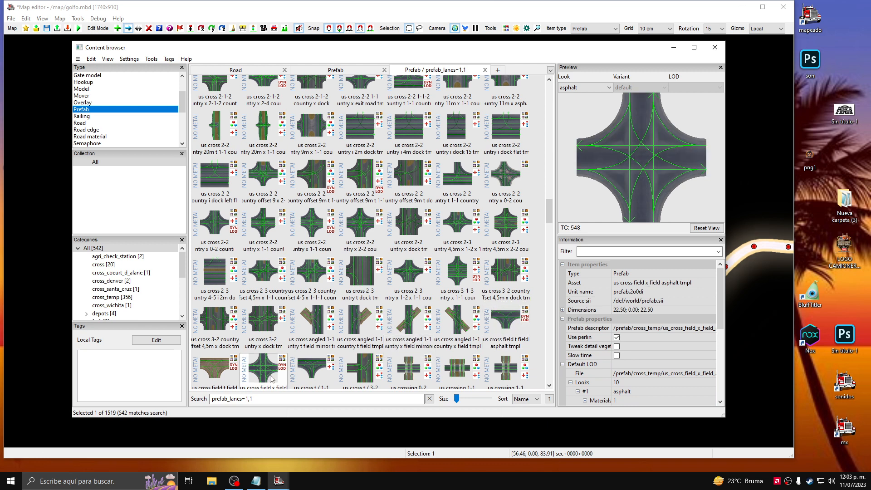
double_click(272, 378)
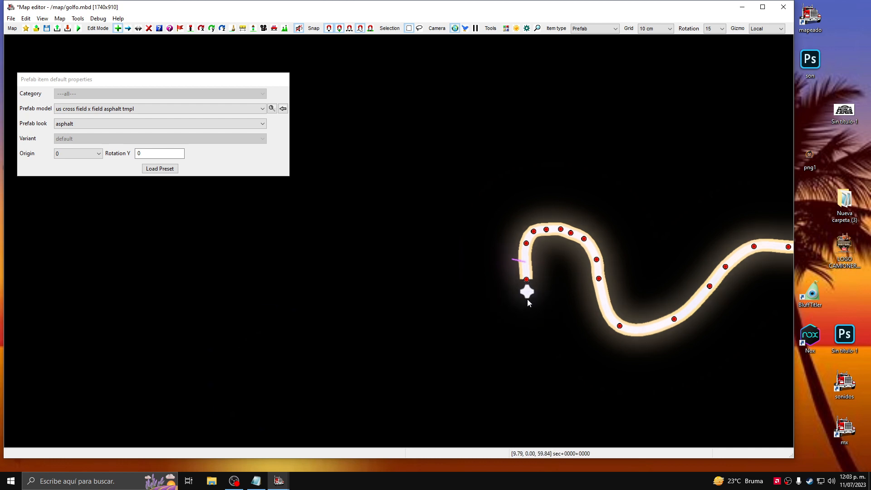
Place one field crossing prefab with the asphalt look beside the road's western end and leave placement mode.
scroll(527, 296, up, 2)
scroll(563, 309, up, 1)
right_drag(569, 311, 426, 323)
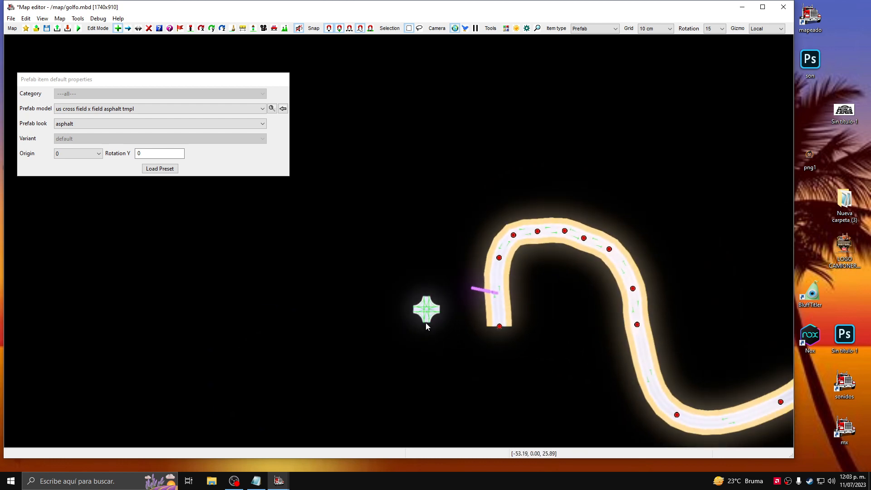
scroll(535, 345, up, 3)
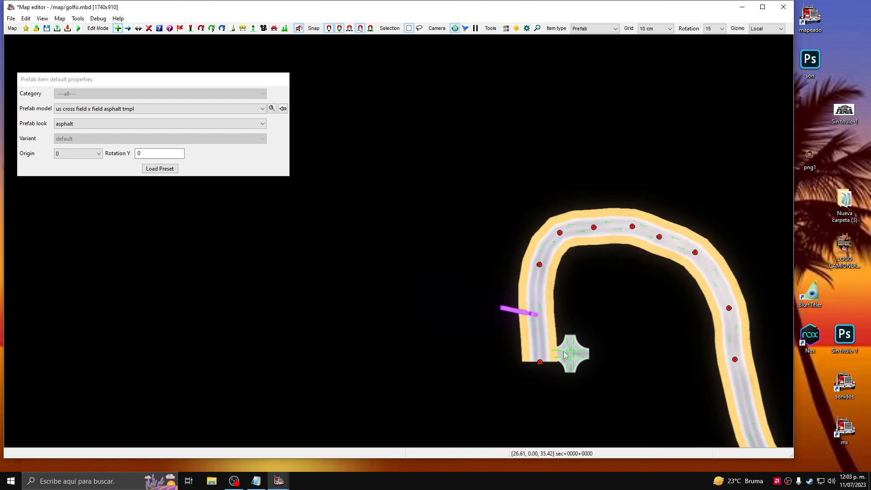
right_drag(564, 330, 491, 273)
scroll(479, 282, up, 2)
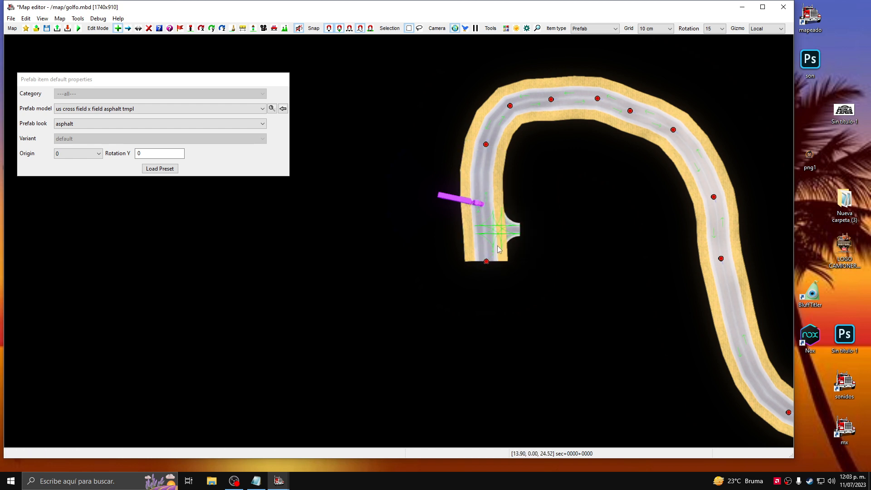
click(458, 267)
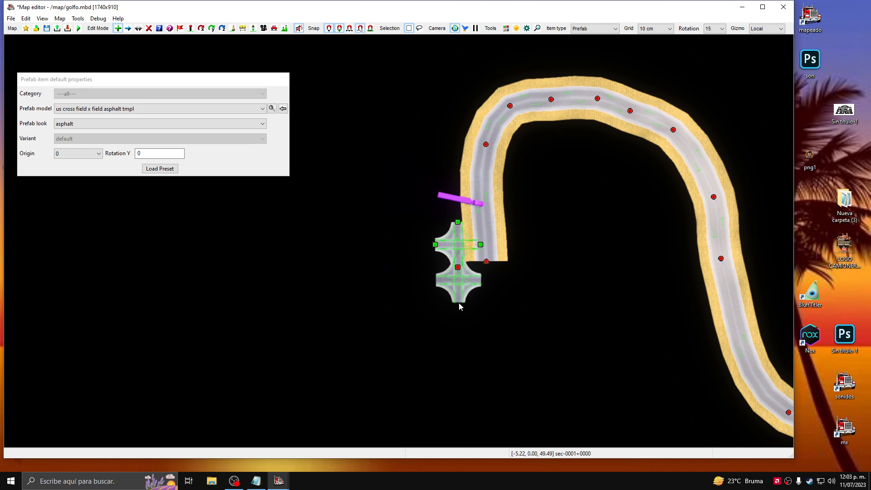
key(Escape)
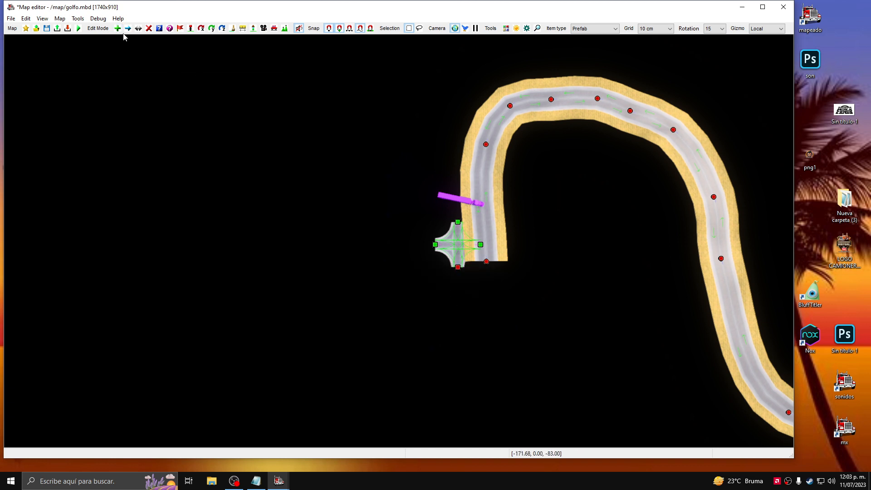
Connect the crossing to the road by moving its node farthest from its origin onto the road's western end node.
click(458, 222)
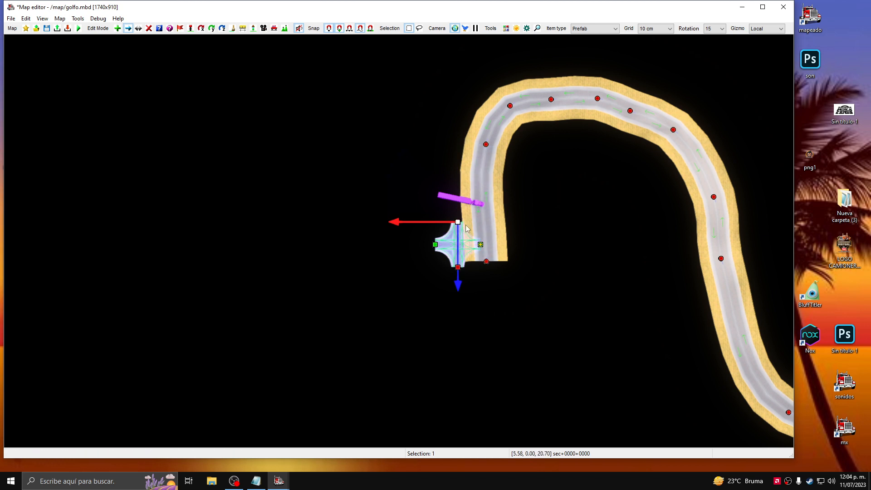
drag(458, 222, 498, 276)
scroll(498, 274, up, 4)
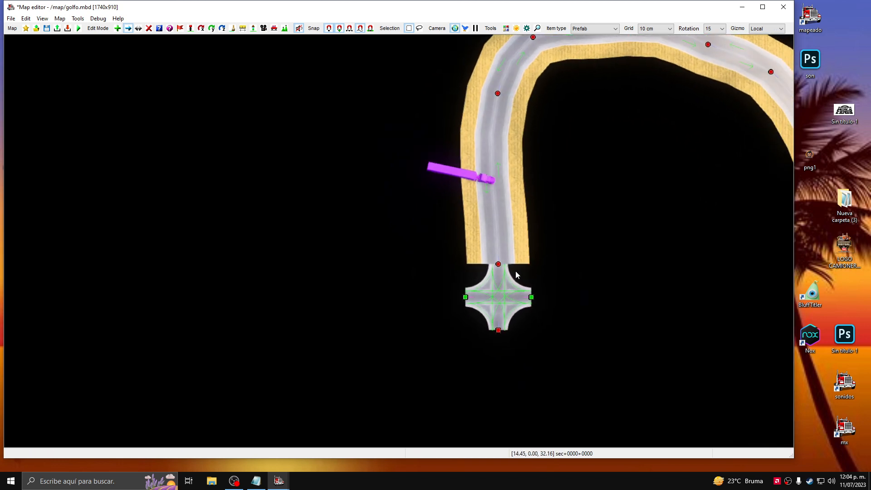
Examine the junction between the road and the crossing, and delete the crossing prefab.
scroll(516, 271, up, 4)
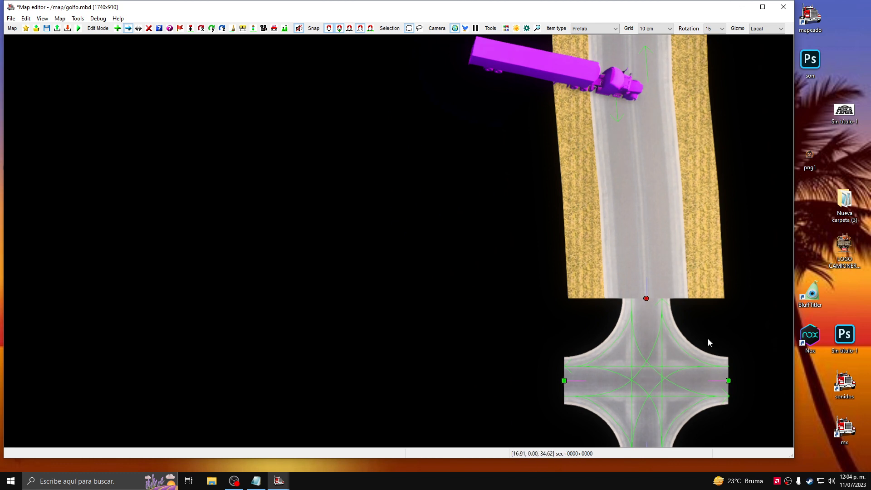
scroll(708, 341, down, 1)
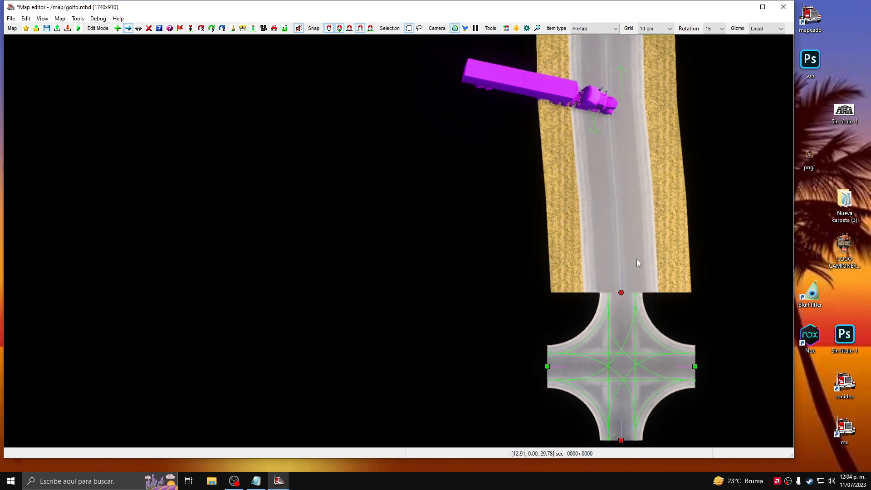
scroll(630, 356, down, 1)
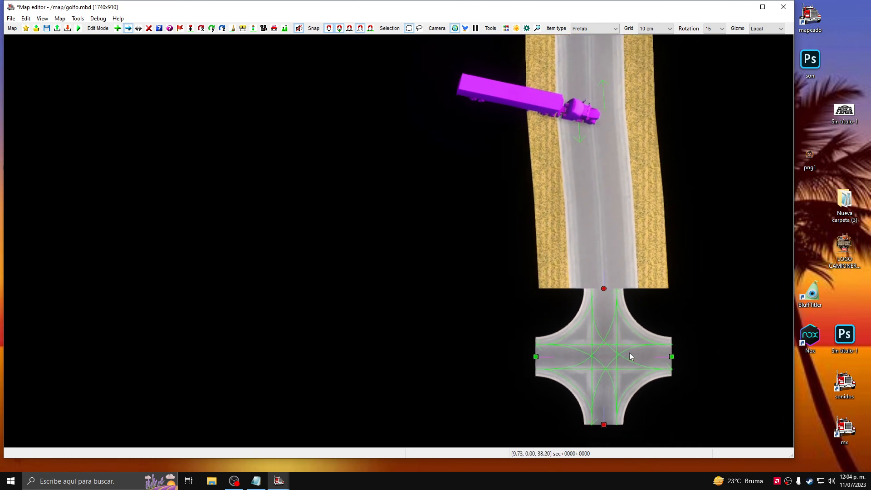
scroll(630, 356, down, 1)
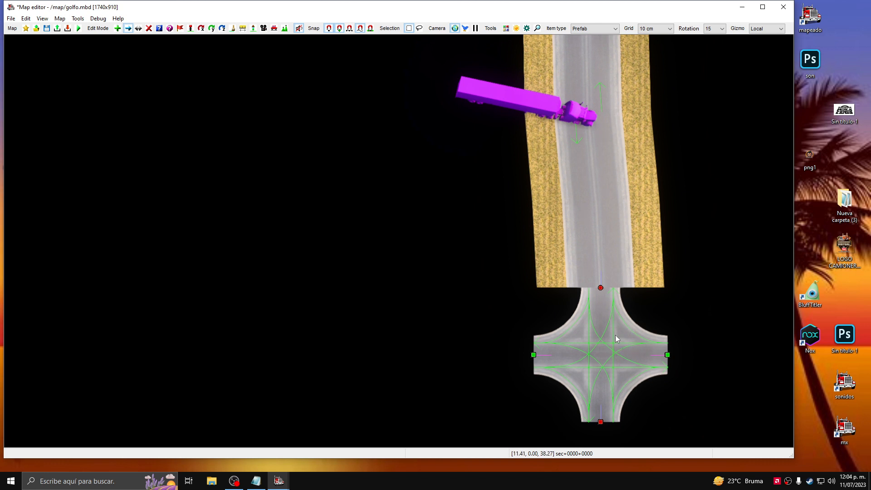
click(149, 29)
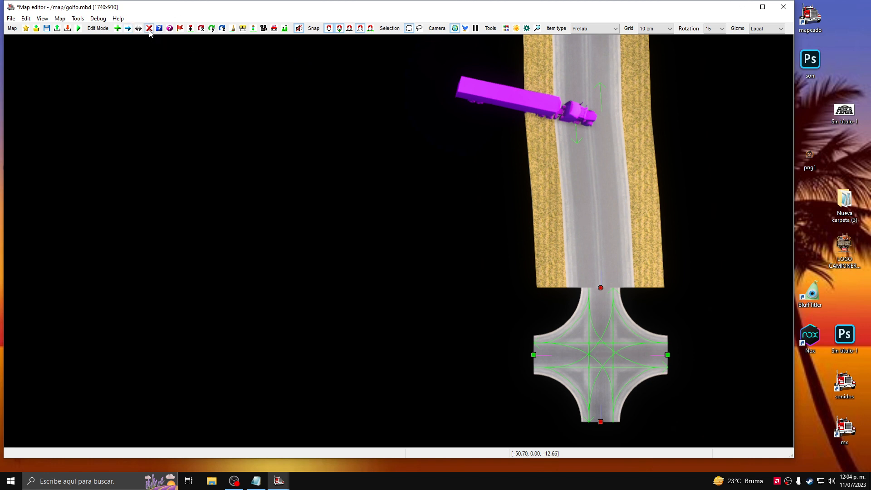
click(601, 423)
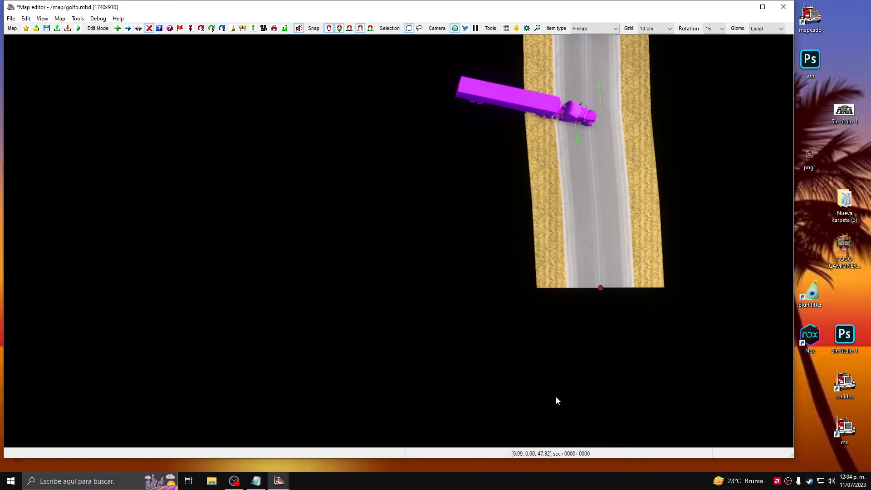
Find the us_cross_1-1_country_x_1-1_country crossing among the prefab_lanes=1,1 results and choose it as the prefab model to place.
scroll(556, 396, down, 1)
scroll(556, 396, down, 2)
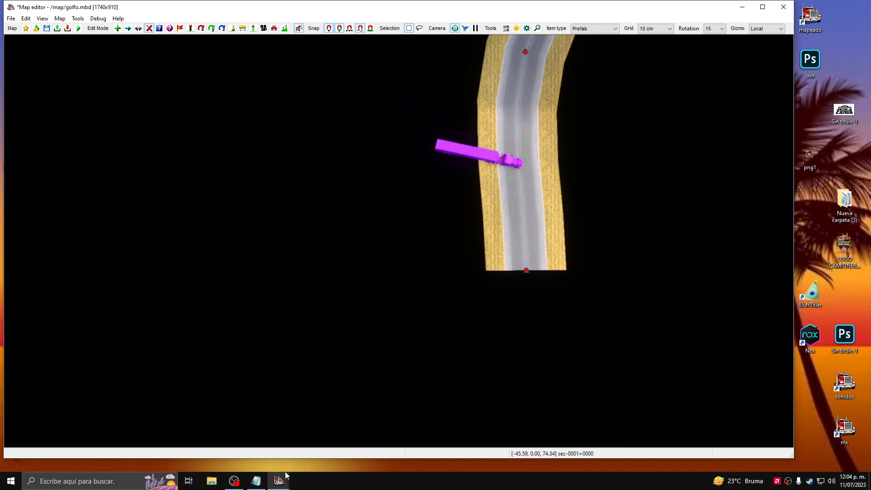
mouse_move(281, 480)
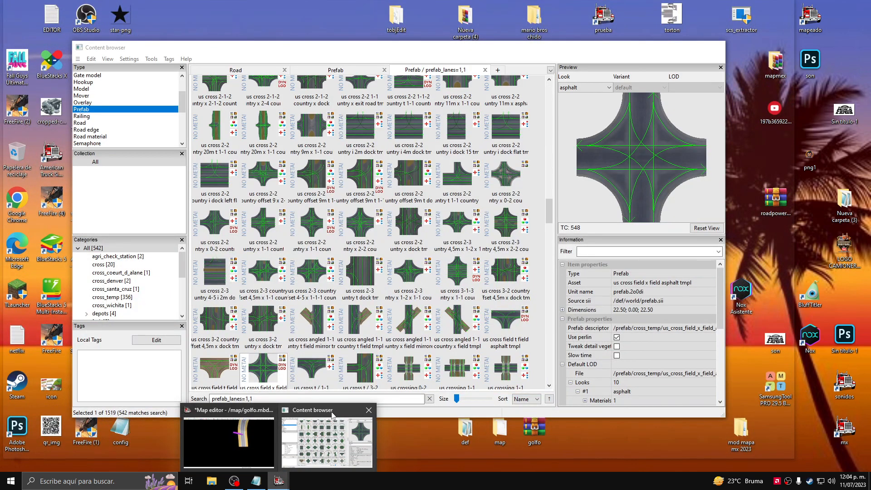
click(332, 414)
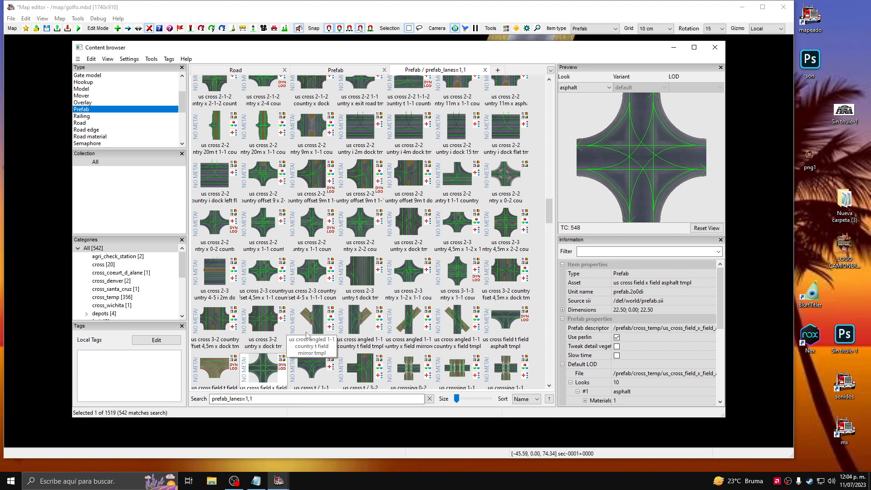
scroll(305, 336, down, 2)
scroll(361, 337, down, 4)
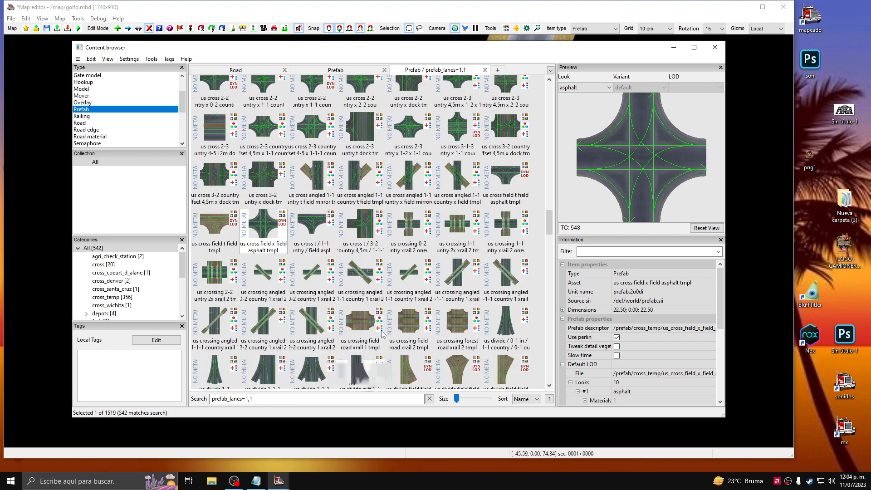
scroll(382, 335, down, 2)
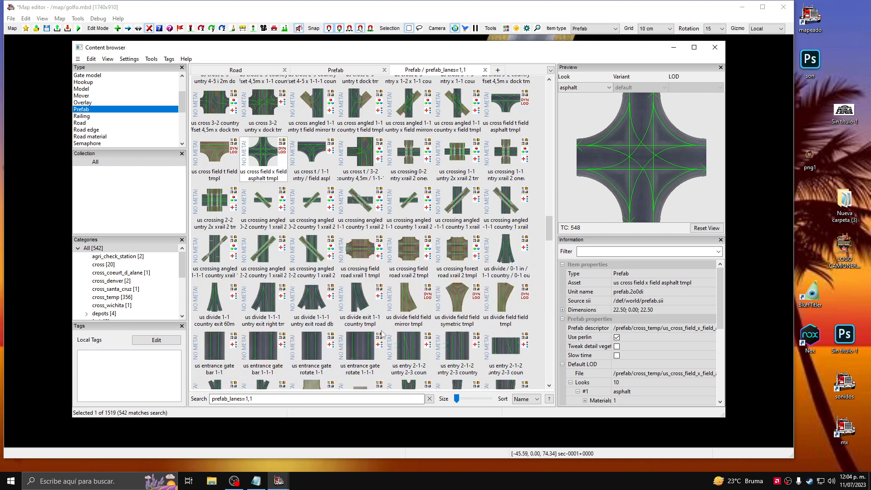
scroll(383, 334, down, 1)
scroll(382, 335, down, 2)
scroll(382, 335, down, 1)
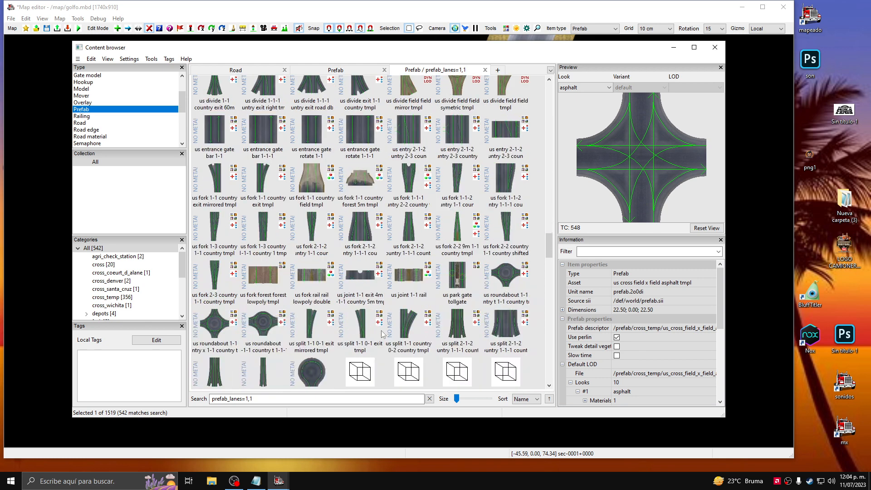
scroll(382, 335, down, 2)
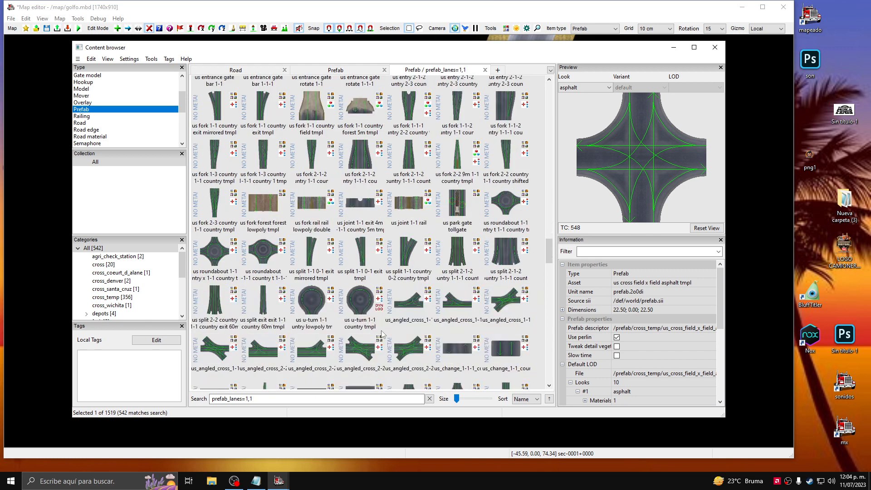
scroll(383, 334, down, 2)
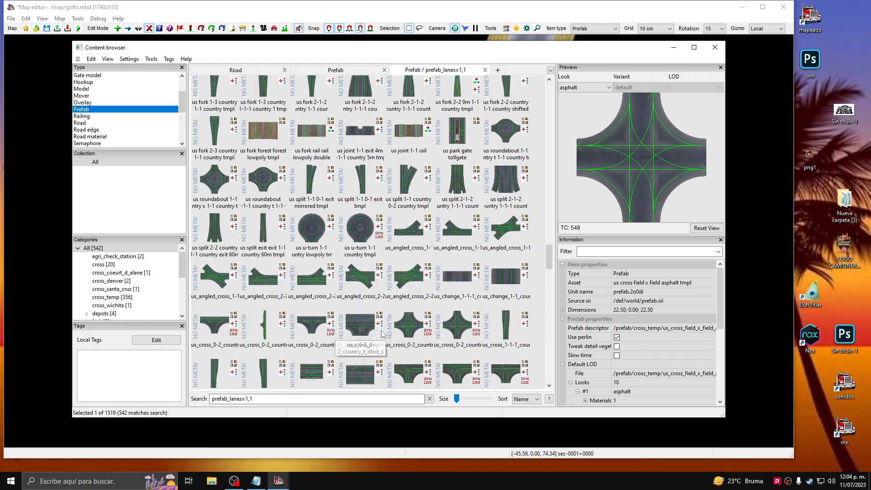
scroll(382, 335, down, 2)
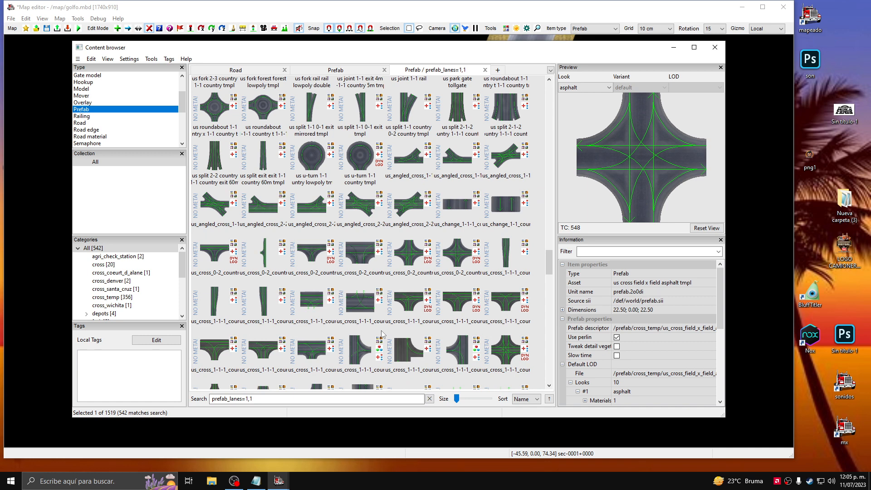
scroll(383, 334, down, 2)
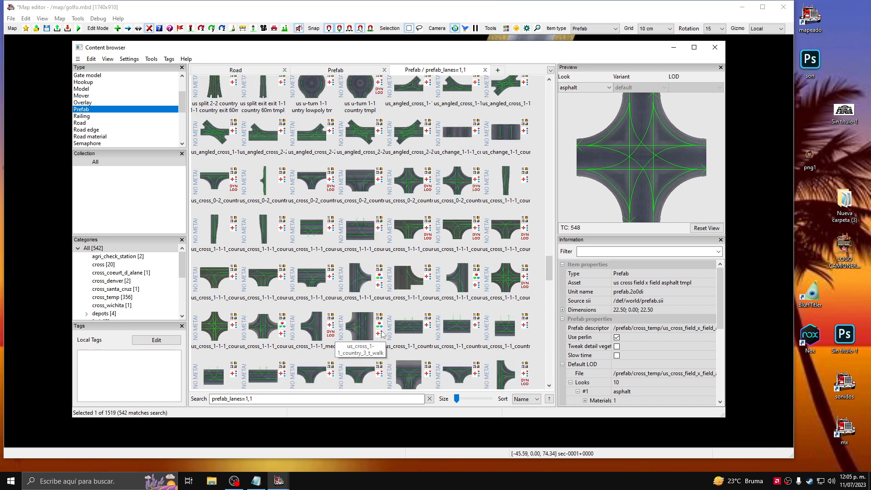
scroll(382, 335, down, 2)
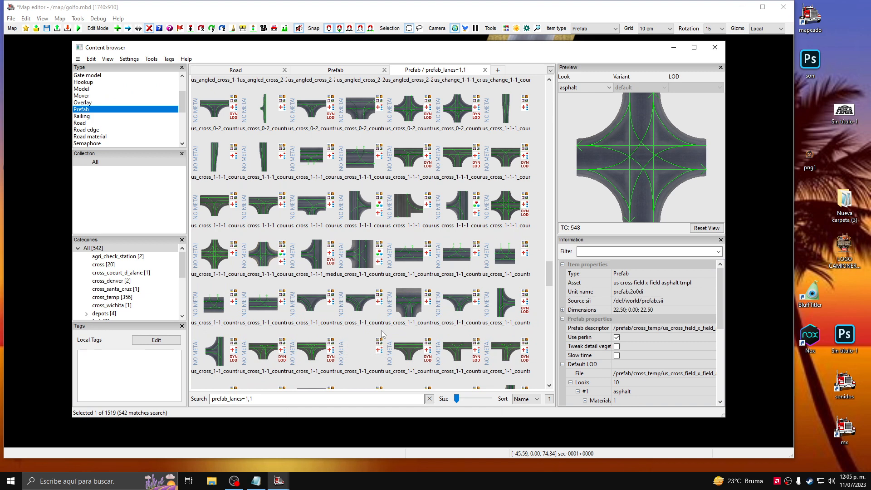
scroll(382, 334, down, 2)
scroll(383, 335, down, 2)
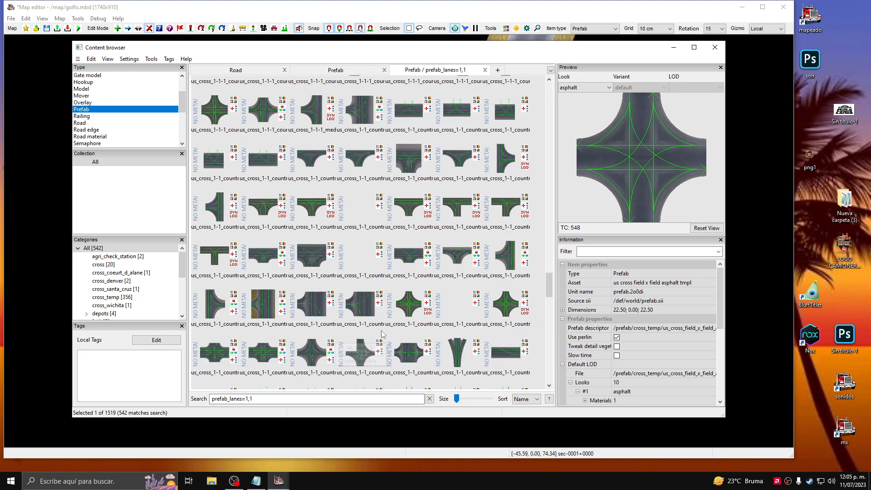
click(408, 311)
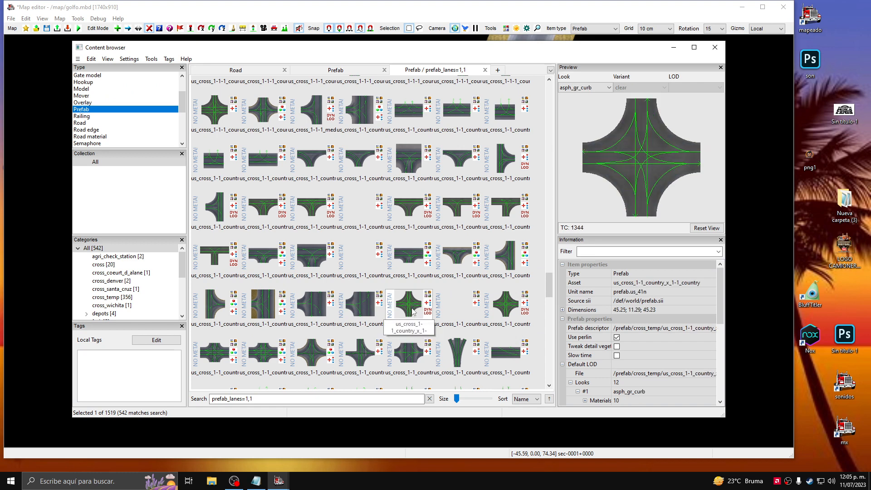
double_click(412, 309)
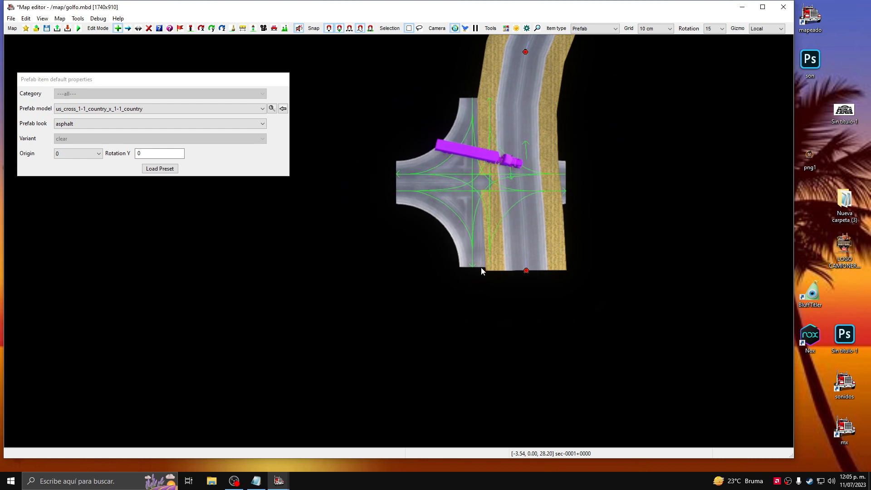
Place one asphalt country crossing beside the road's western end and connect its node opposite the origin to the road's end node.
click(481, 267)
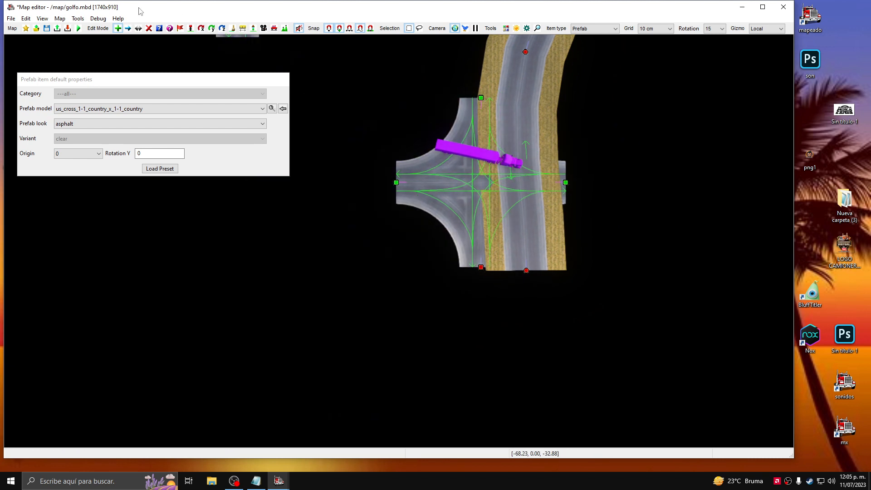
key(Escape)
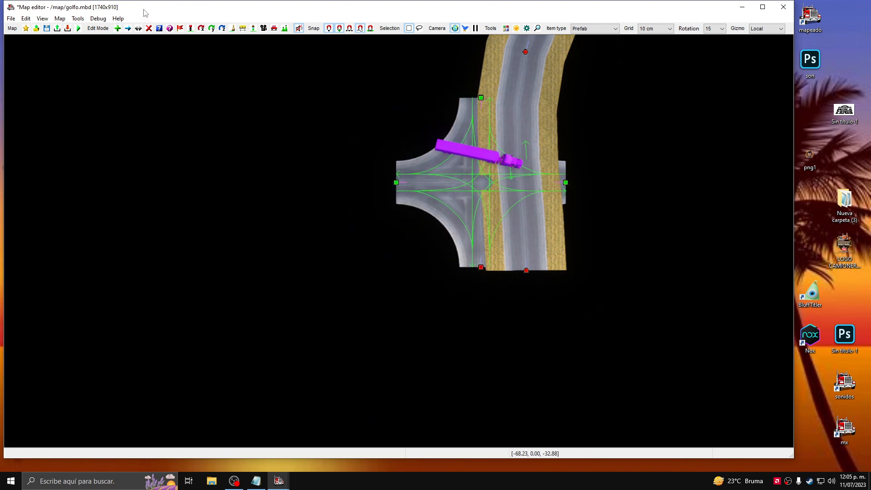
click(128, 29)
click(481, 98)
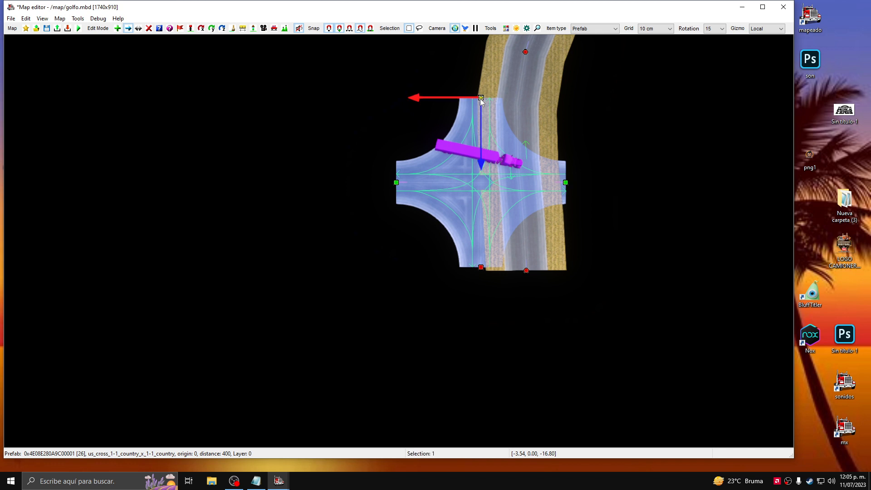
drag(482, 100, 530, 276)
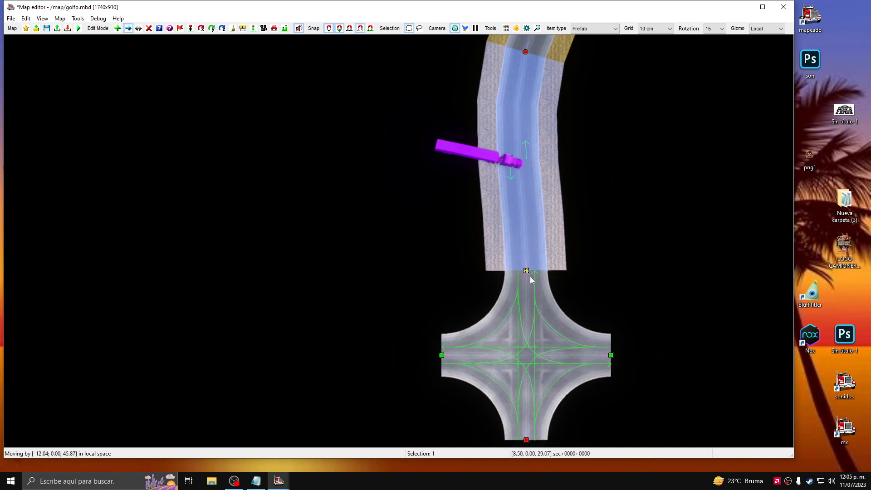
Move the node joining the road and the crossing westward so the road's last segment slants toward the crossing.
scroll(582, 283, down, 2)
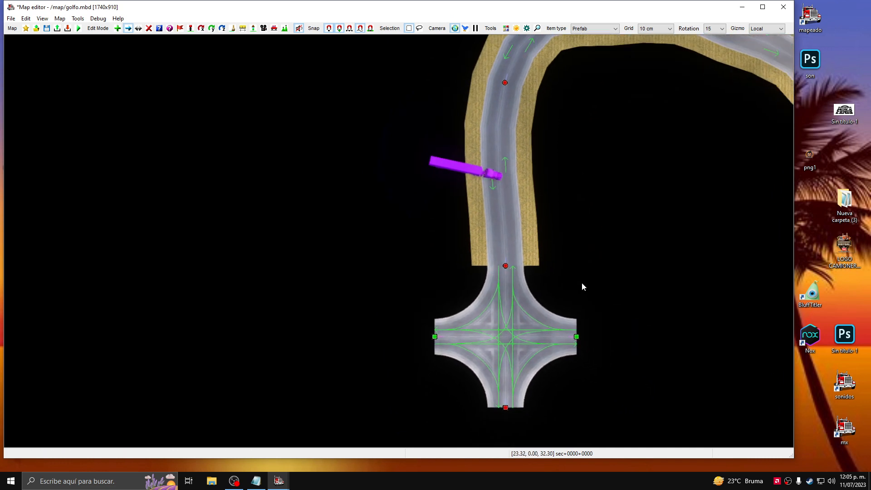
scroll(576, 281, down, 1)
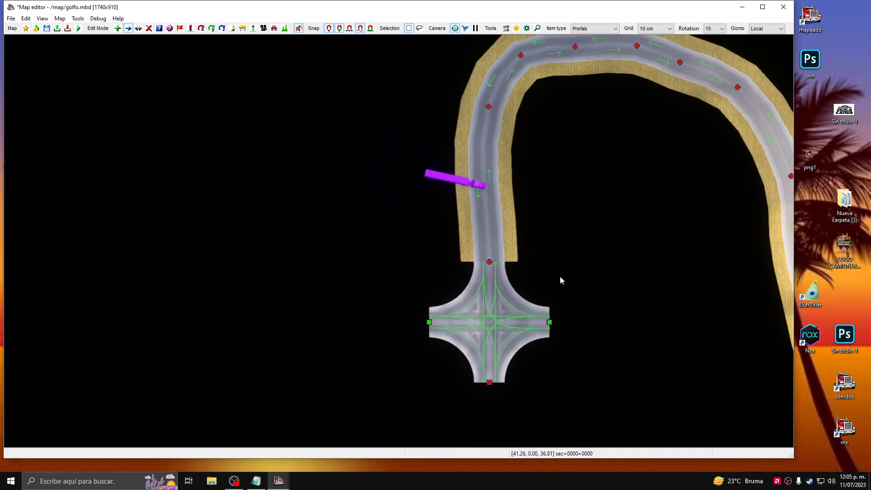
click(489, 262)
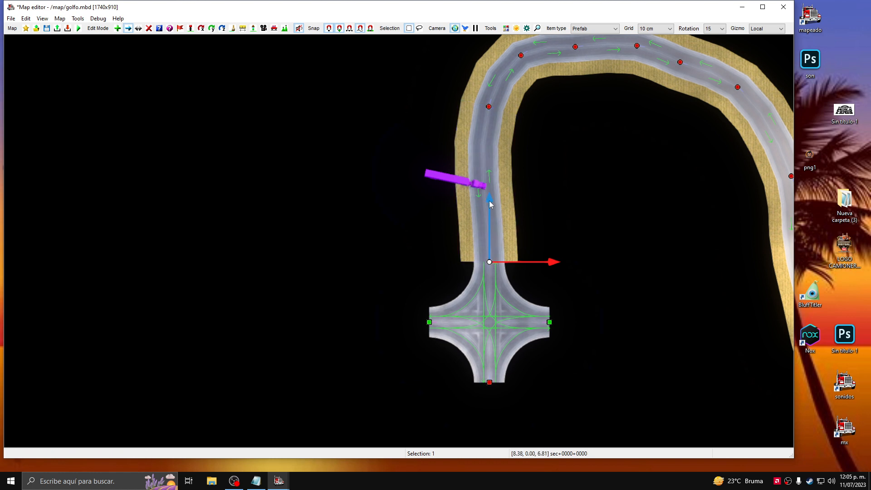
mouse_move(491, 201)
mouse_down()
mouse_move(490, 178)
mouse_move(491, 225)
mouse_move(496, 181)
mouse_move(498, 217)
mouse_move(497, 201)
mouse_up()
drag(549, 262, 489, 257)
scroll(489, 258, down, 1)
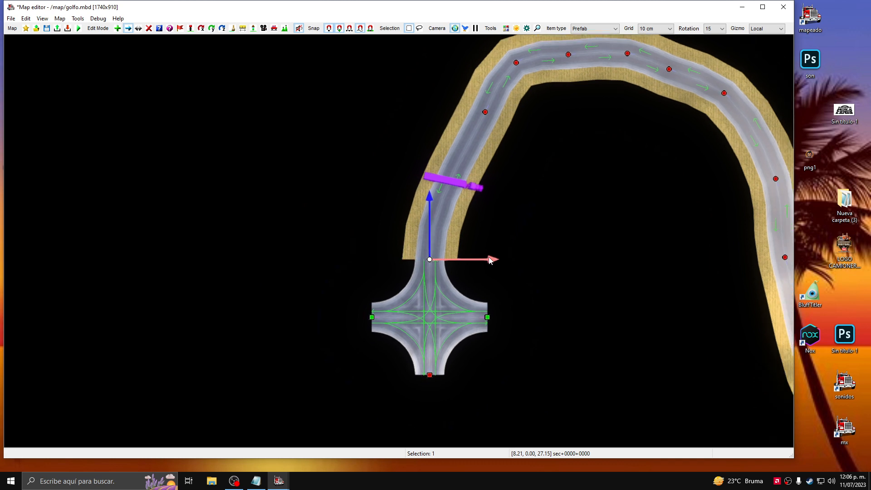
scroll(489, 260, down, 1)
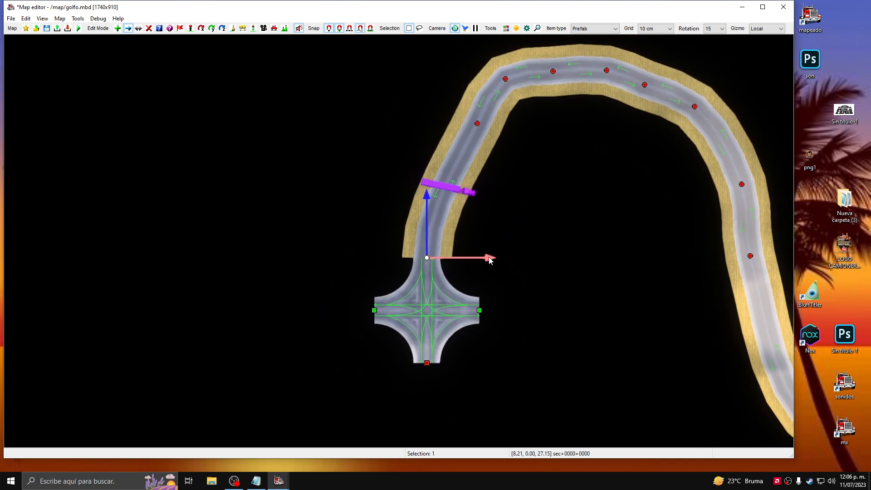
scroll(490, 260, down, 1)
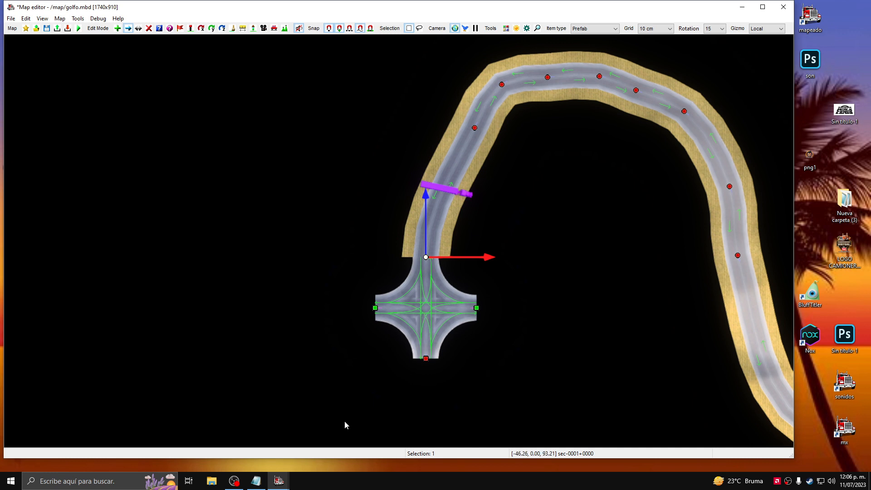
Place a second us_cross_1-1_country_x_1-1_country prefab with the asphalt look west of the connected crossing, and leave placement mode.
mouse_move(281, 482)
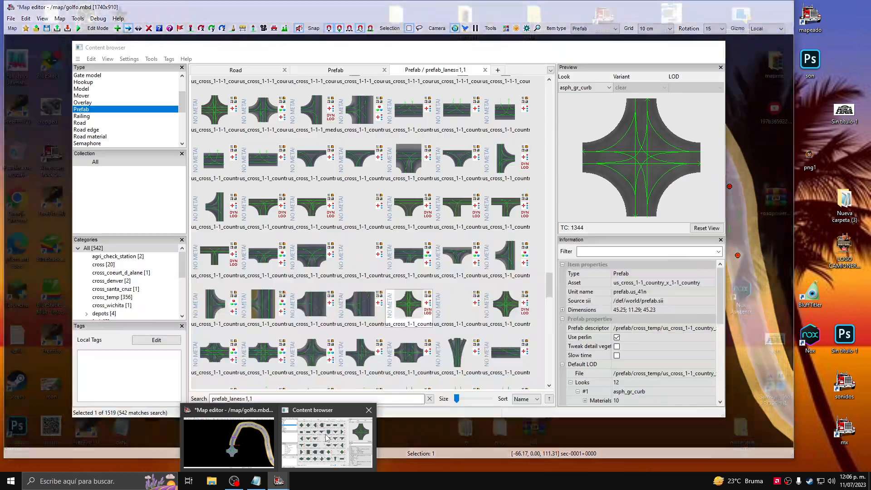
click(326, 435)
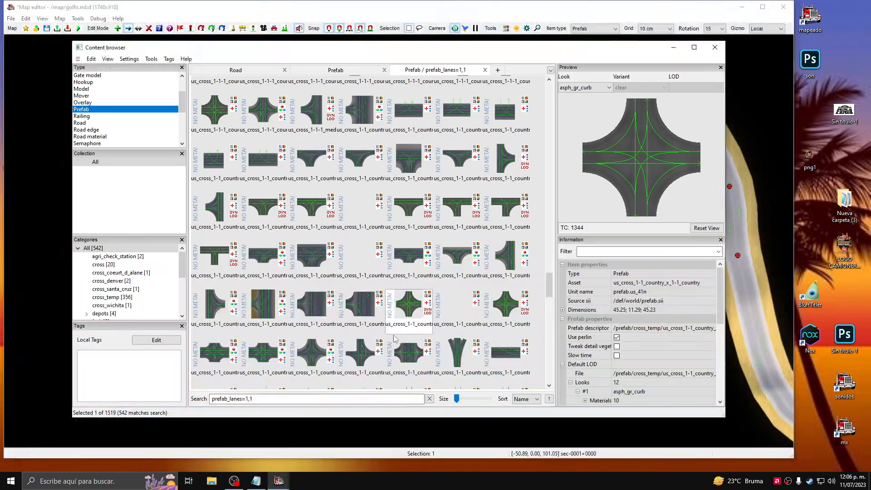
double_click(415, 304)
click(414, 301)
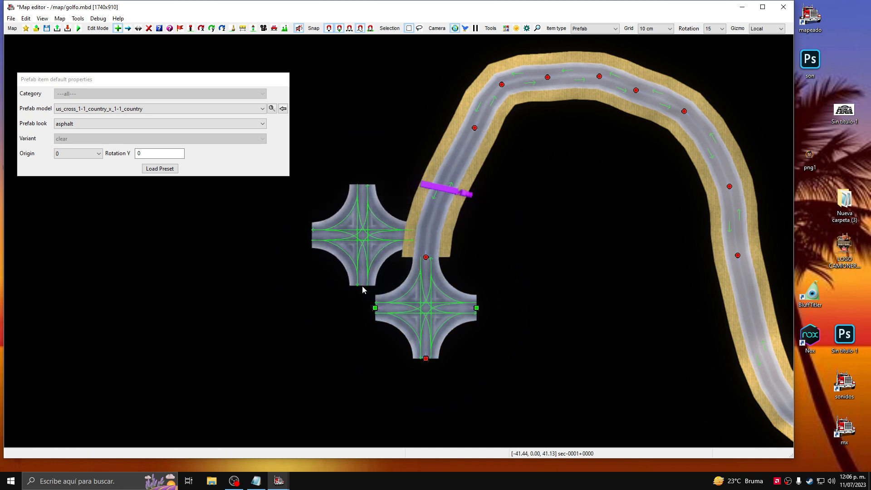
click(362, 286)
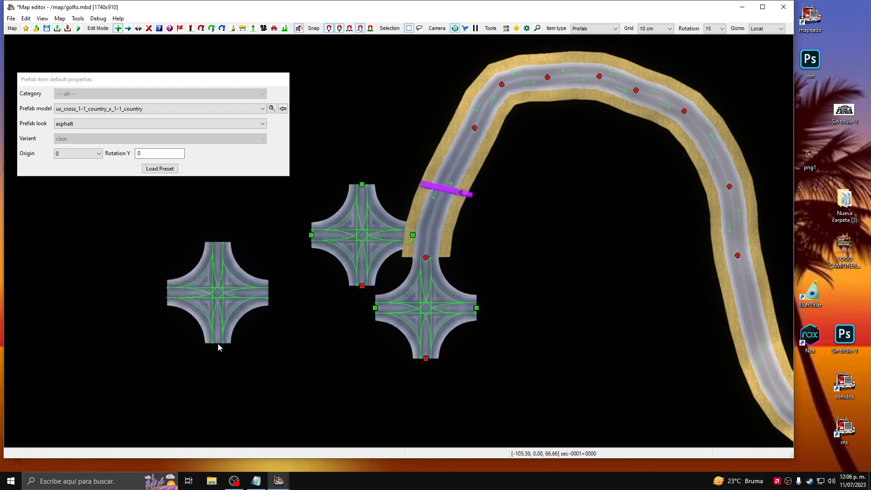
key(Escape)
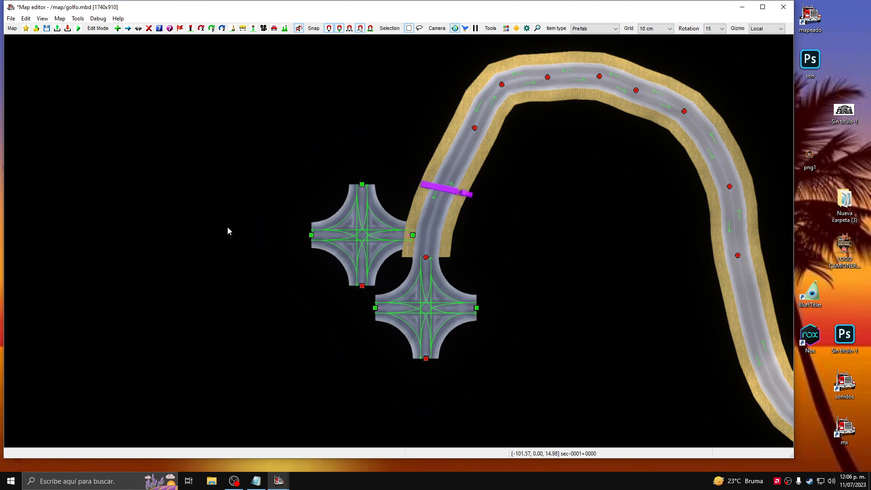
Rotate the second crossing about 90° around the vertical axis at its origin node so that node faces the first crossing, and deselect it.
click(128, 29)
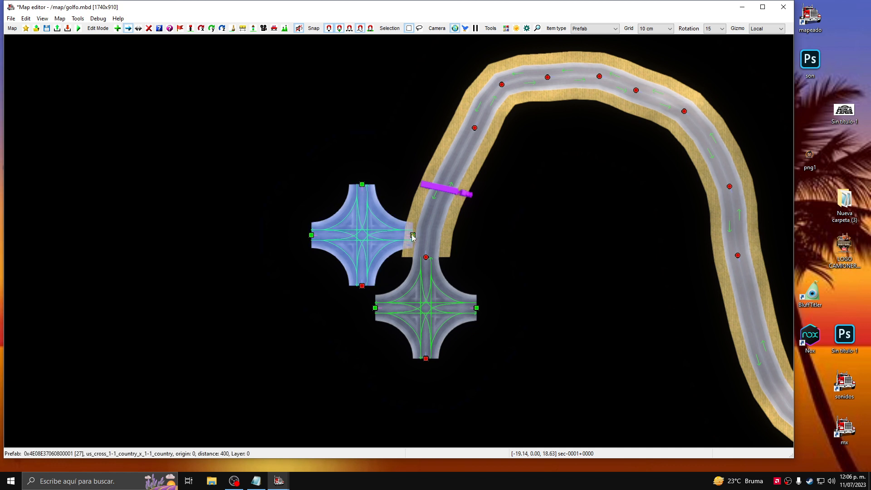
click(362, 287)
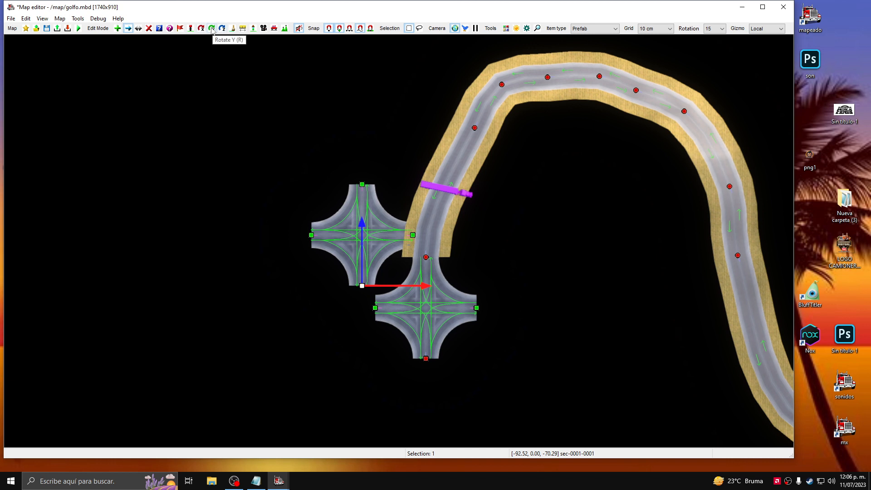
click(212, 28)
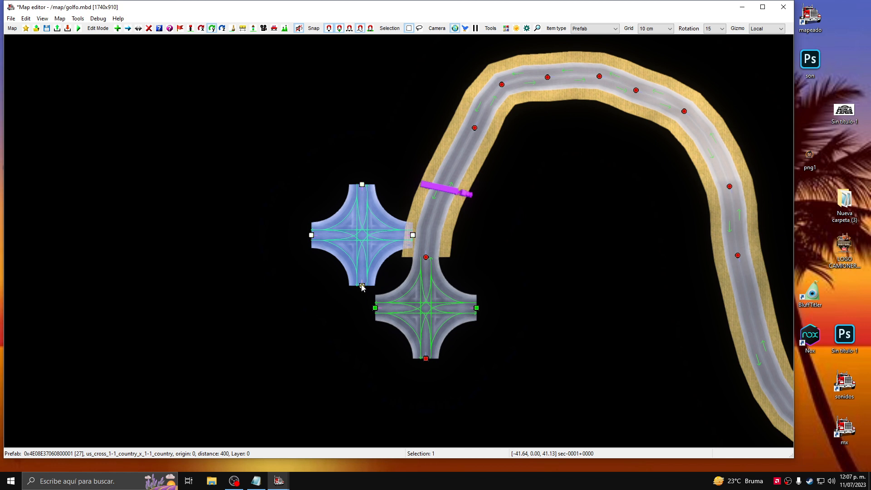
drag(362, 287, 361, 219)
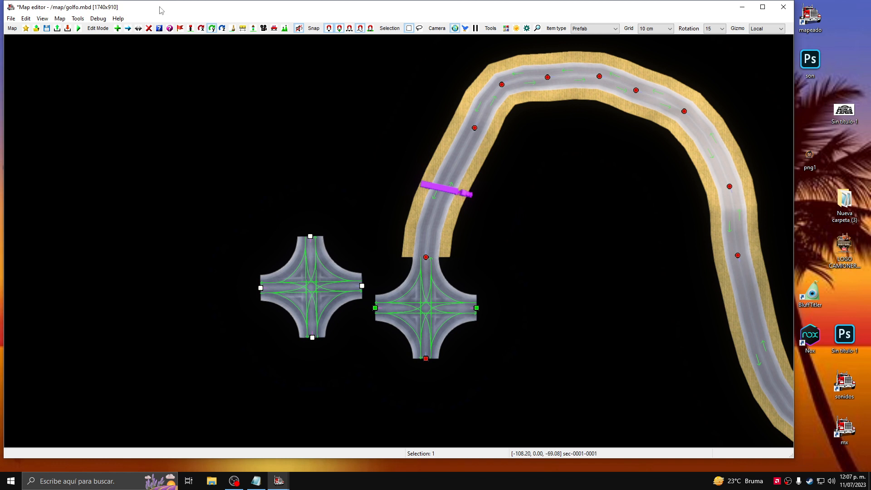
click(129, 29)
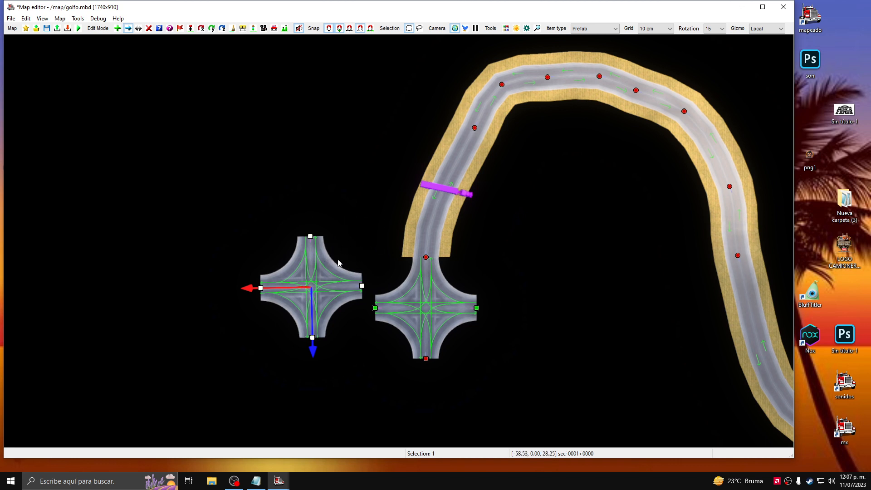
click(357, 250)
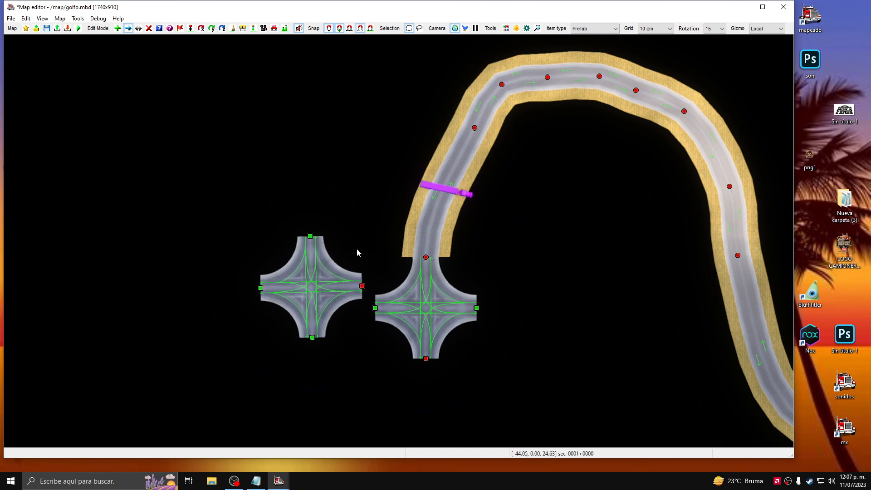
Connect the second crossing's origin node to the first crossing's western node, and move the joined crossings slightly south.
click(362, 287)
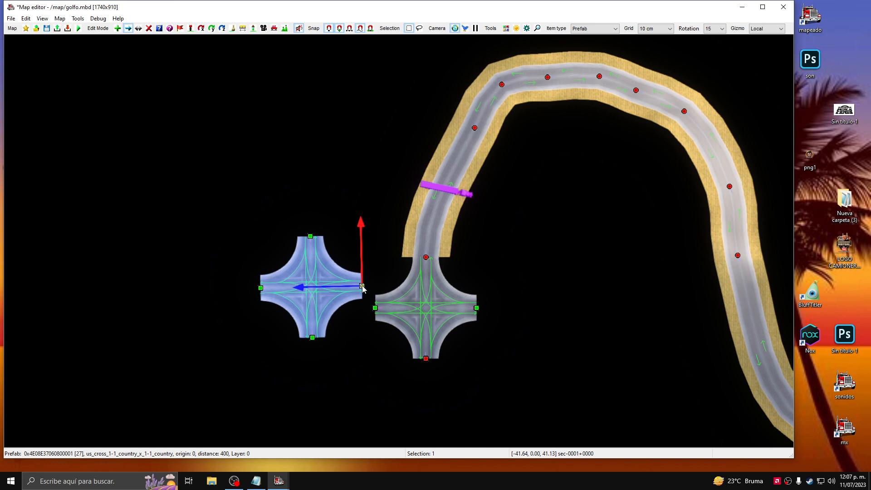
drag(362, 287, 368, 311)
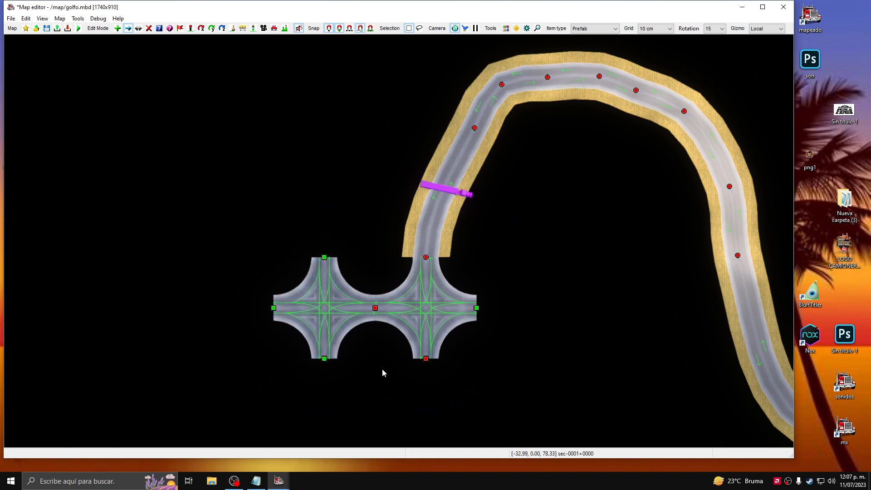
click(376, 310)
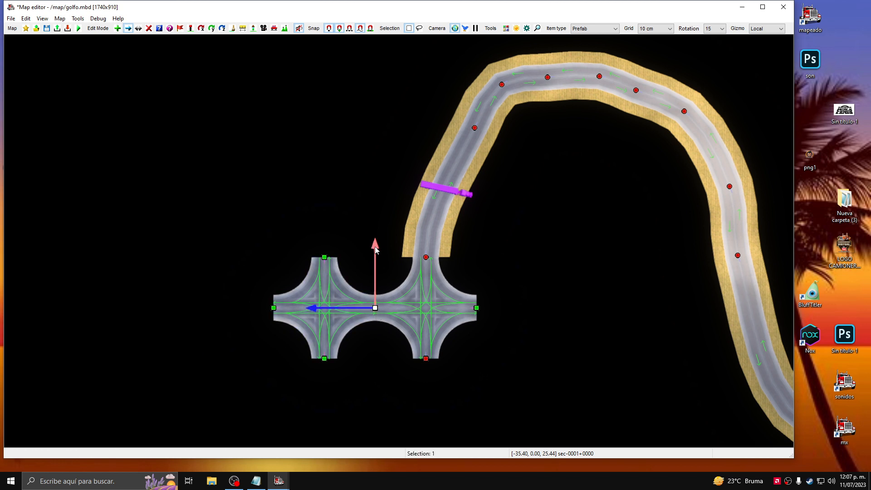
mouse_move(379, 257)
mouse_down()
mouse_move(367, 195)
mouse_move(376, 279)
mouse_move(377, 261)
mouse_up()
click(343, 222)
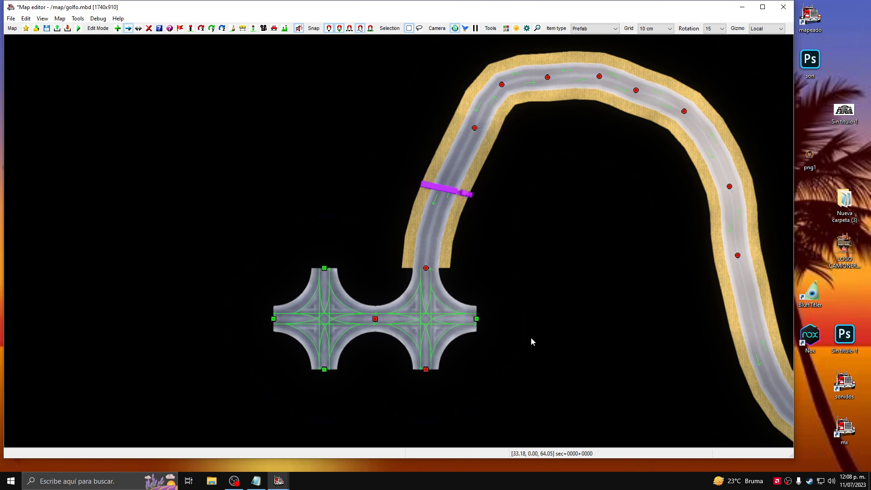
In the content browser, clear the prefab search, enlarge the thumbnails and show only the garage category.
mouse_move(284, 483)
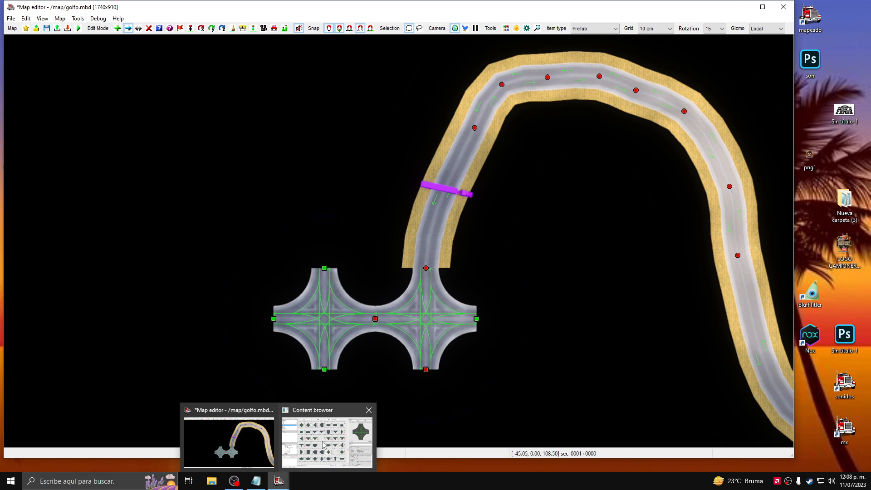
mouse_move(326, 441)
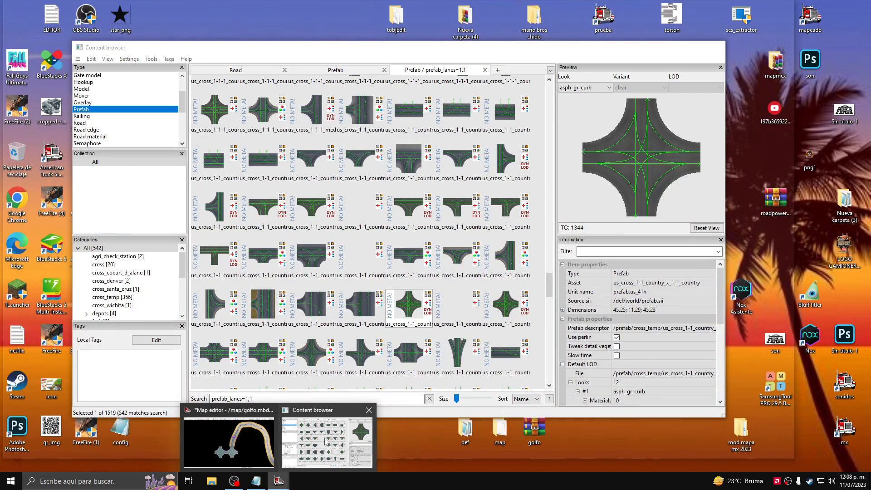
click(326, 441)
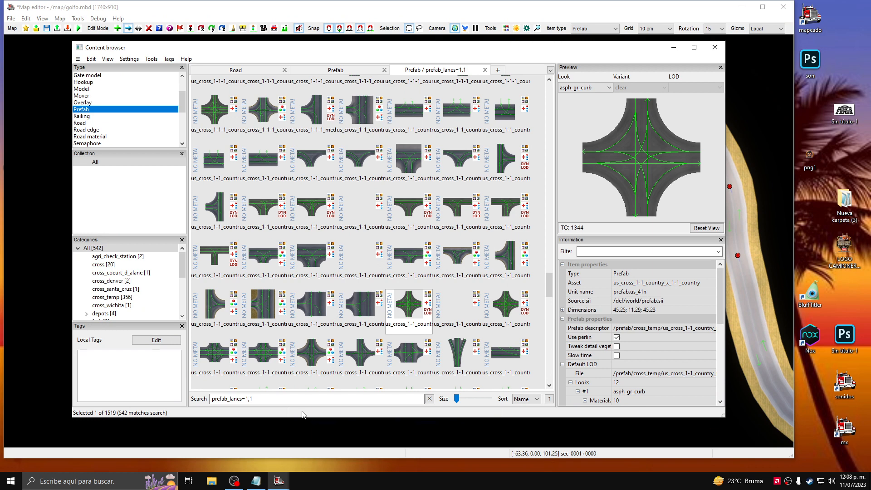
triple_click(209, 398)
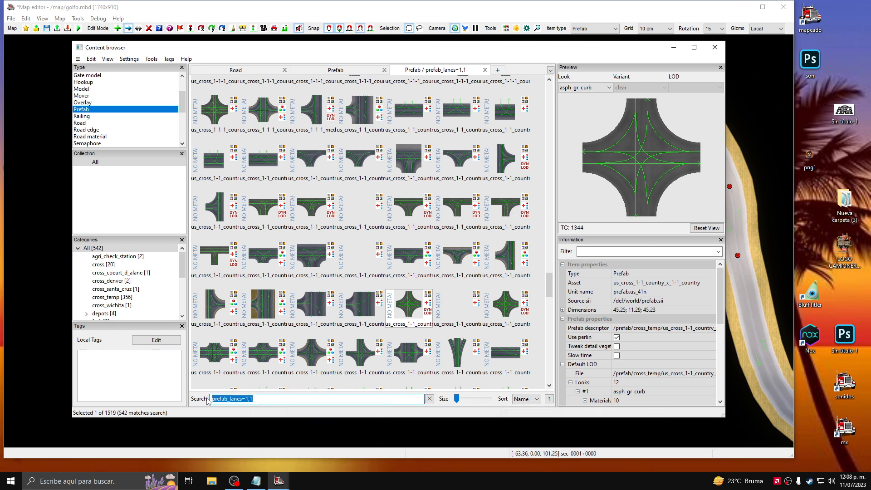
key(BackSpace)
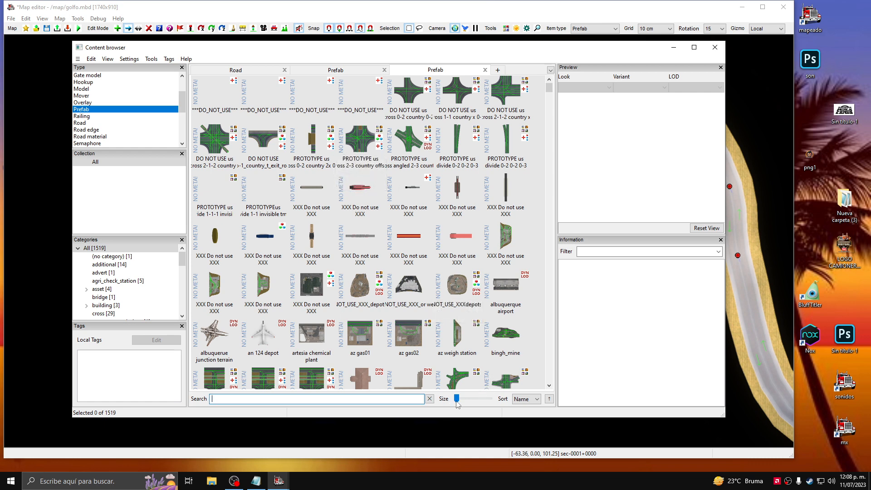
drag(457, 400, 469, 403)
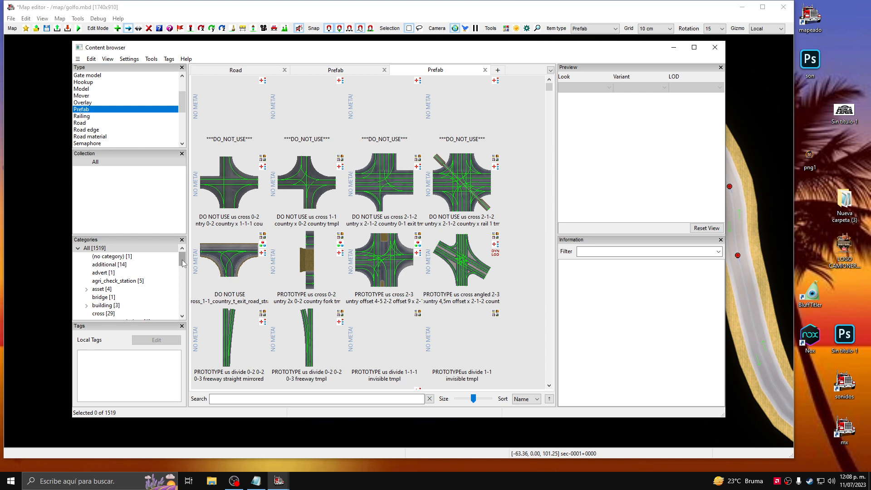
drag(183, 263, 183, 291)
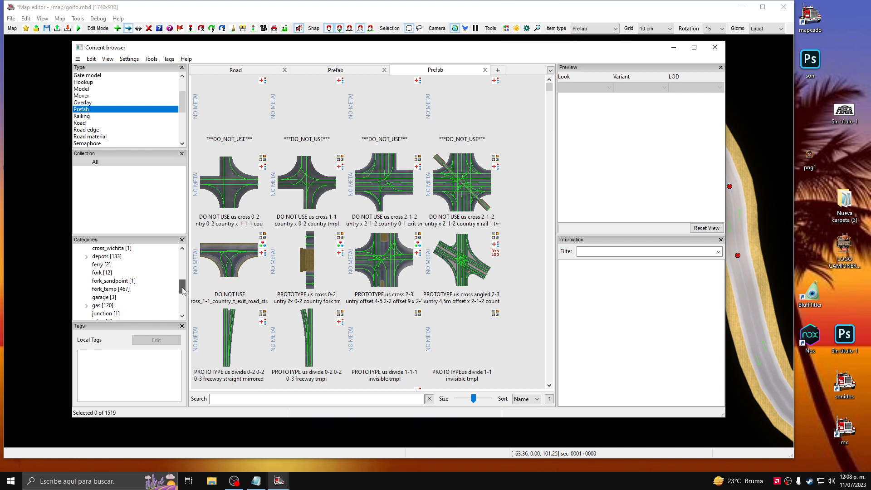
click(113, 299)
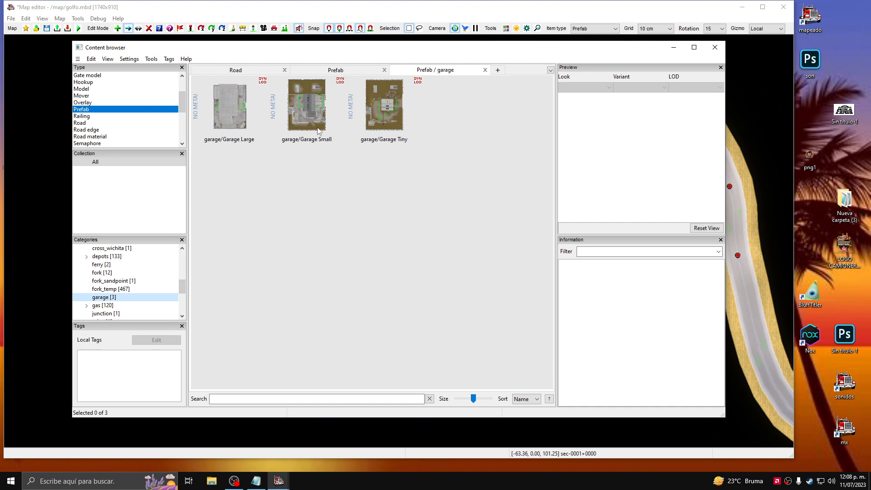
Place the garage/Garage Large prefab east of the first crossing and leave placement mode.
double_click(231, 121)
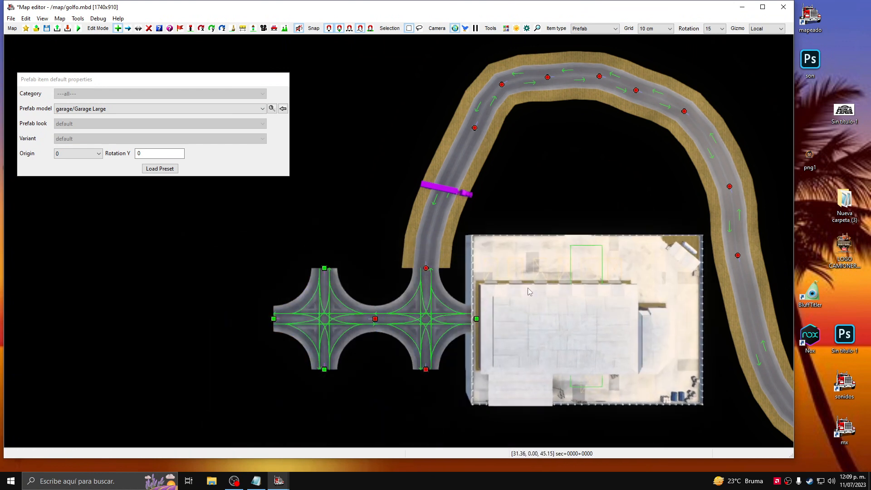
click(535, 273)
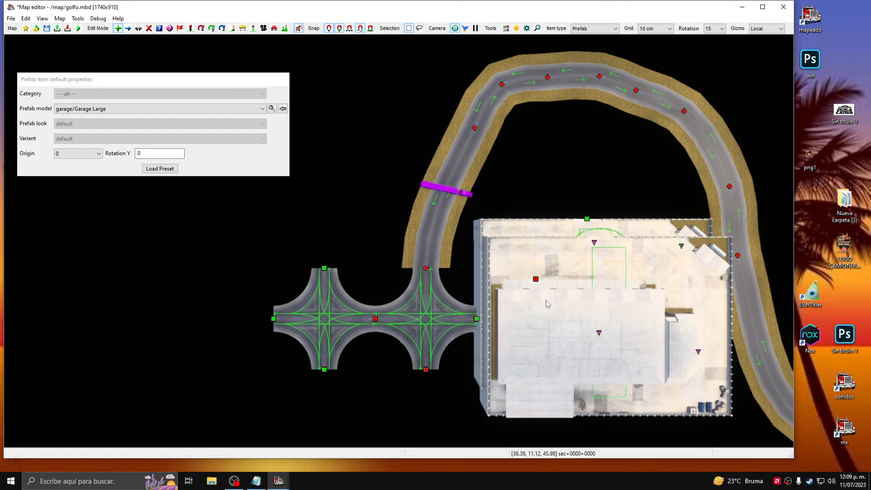
key(Escape)
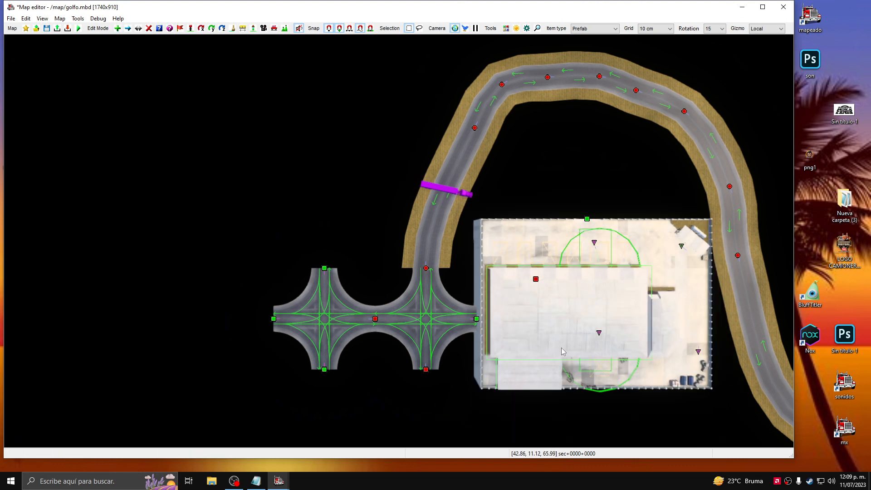
Rotate the large garage about 90° around the vertical axis at its northern node so its entrance side faces the crossings.
scroll(562, 347, down, 3)
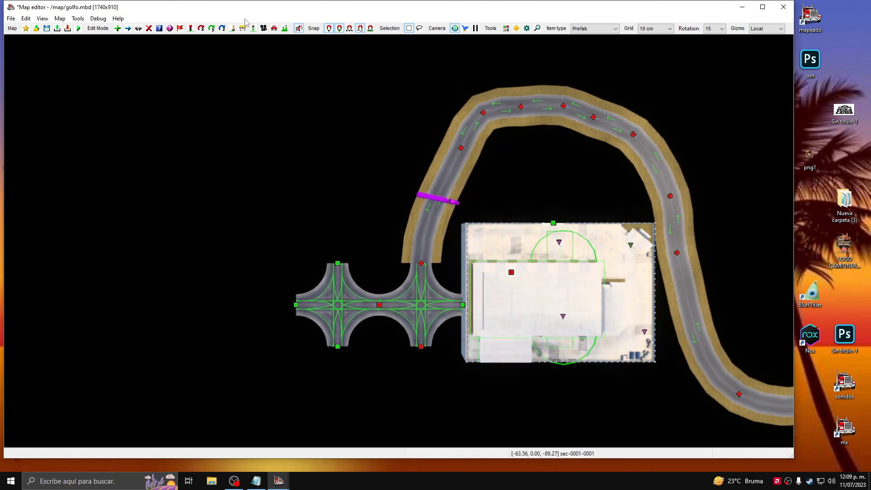
click(211, 29)
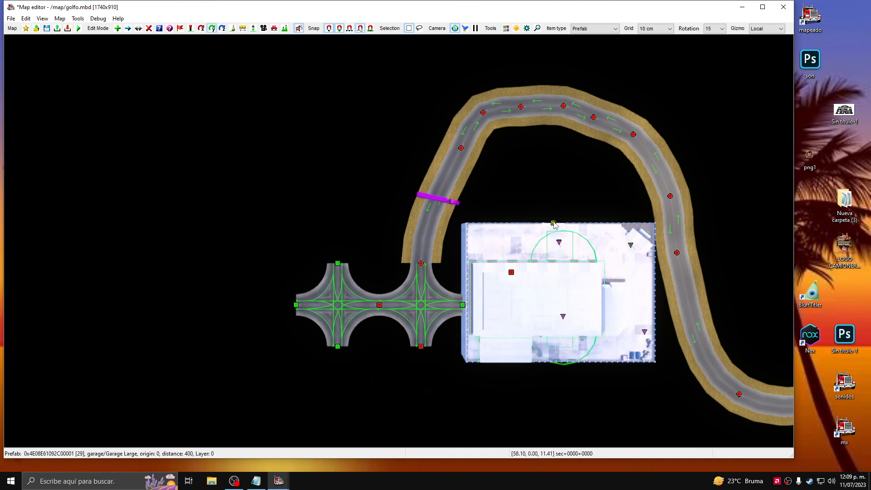
drag(554, 224, 545, 153)
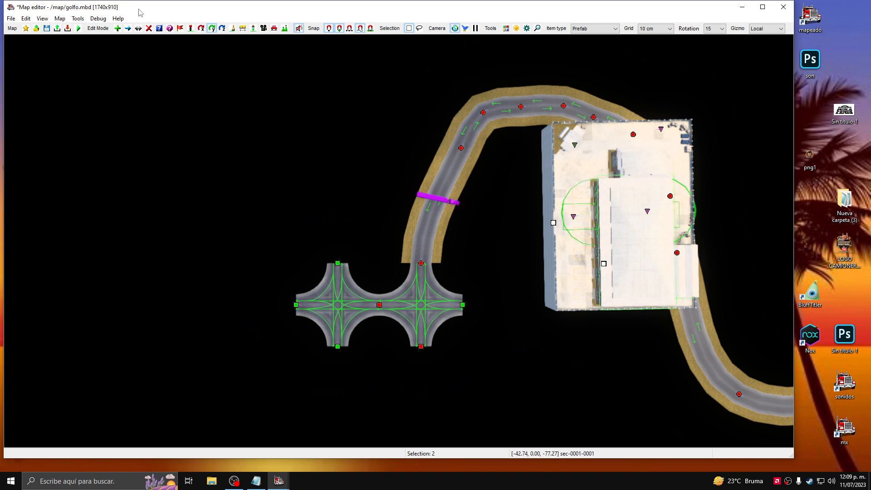
Move the rotated garage by its western node and connect it to the first crossing's free eastern node.
click(128, 29)
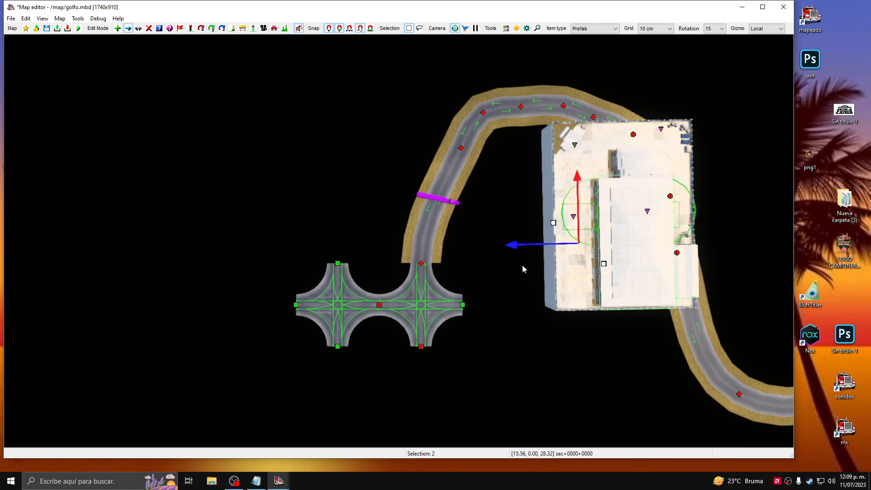
click(554, 195)
click(554, 222)
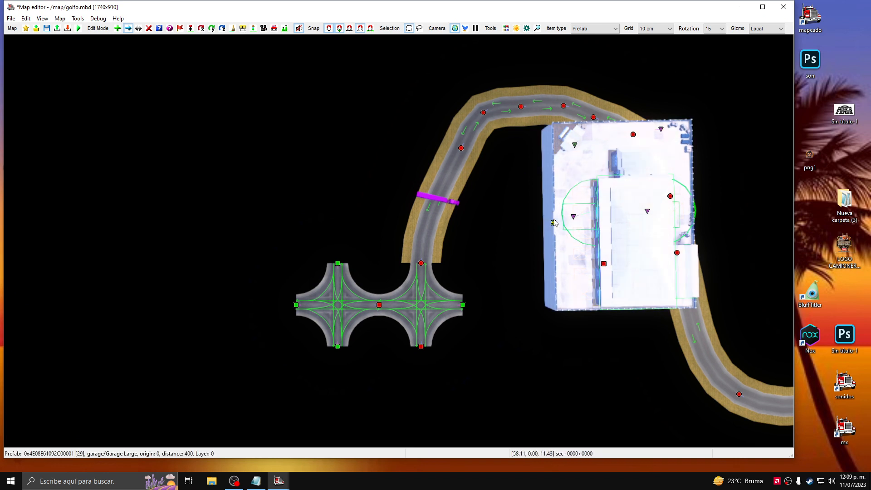
click(554, 222)
drag(554, 222, 469, 310)
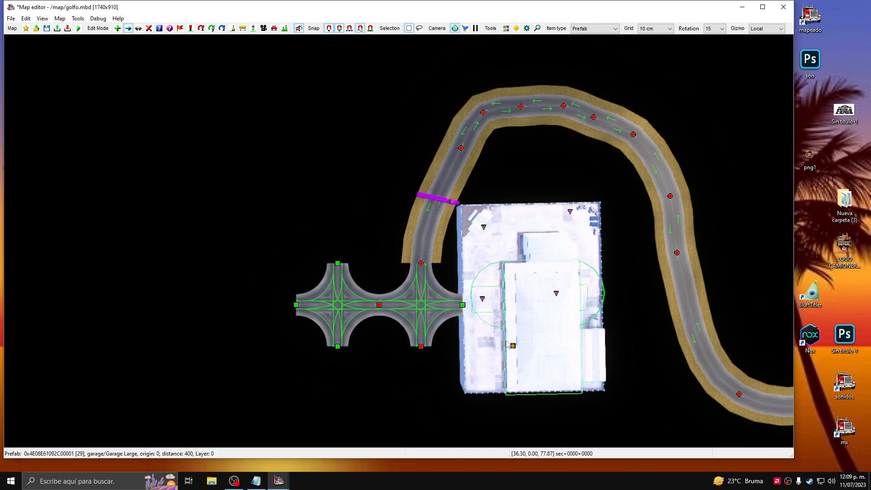
Move the connected crossings and garage slightly south by the node joining the garage to the first crossing.
click(464, 306)
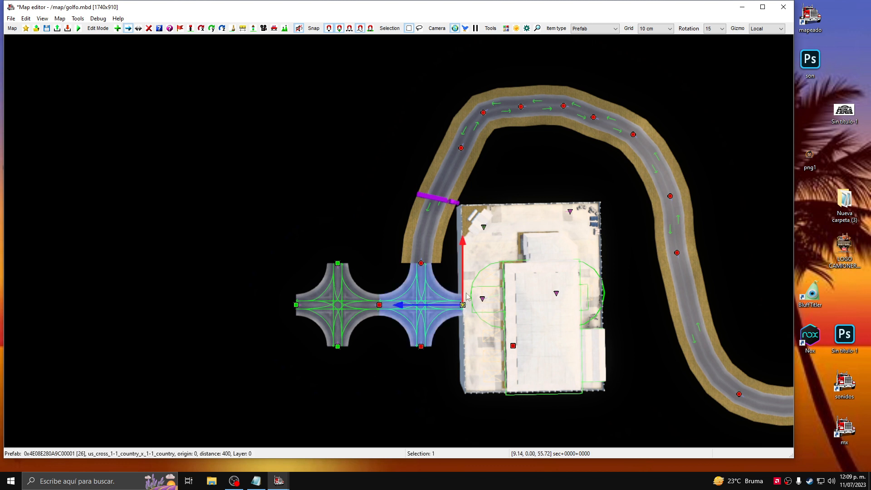
mouse_move(463, 245)
mouse_down()
mouse_move(463, 225)
mouse_move(465, 249)
mouse_up()
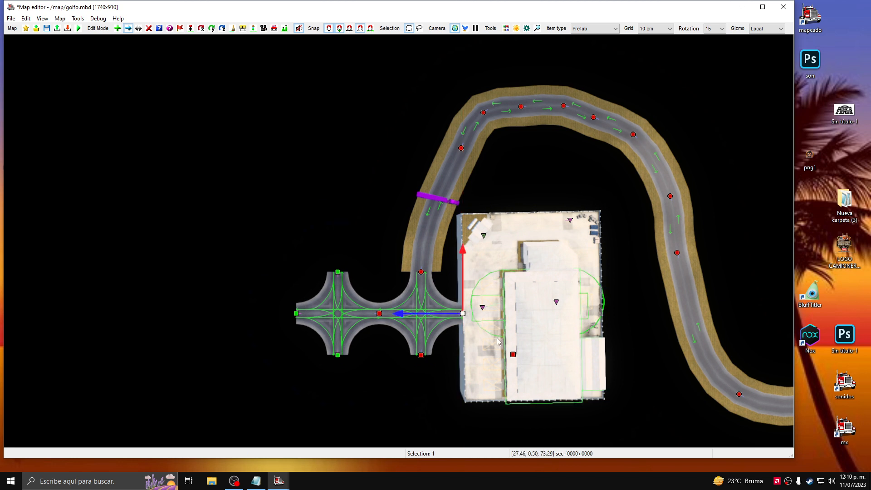
scroll(497, 338, down, 1)
scroll(498, 340, down, 1)
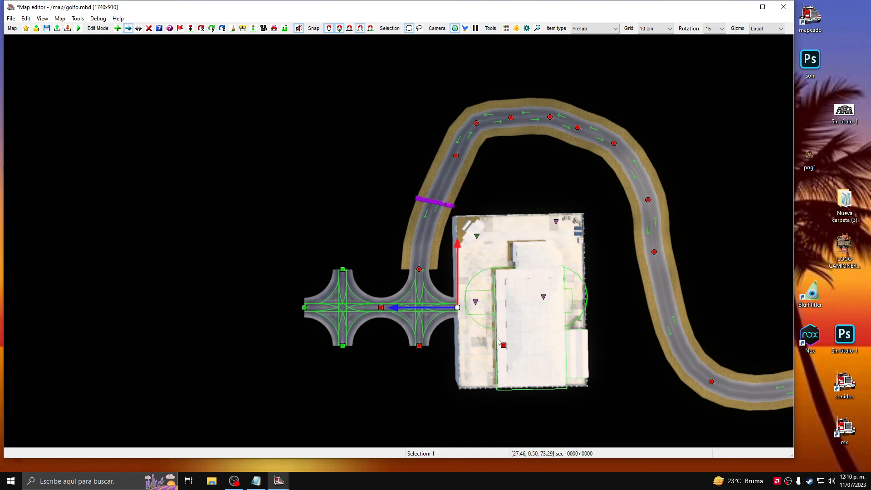
scroll(498, 342, down, 1)
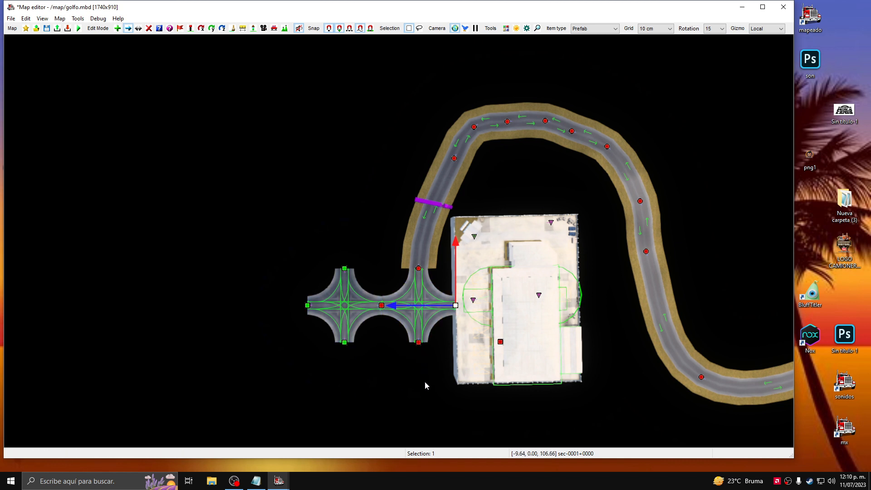
Duplicate the 22.93 m road segment at the curve's northwestern bend, move the copy just south of the first crossing, and deselect it.
middle_drag(425, 382, 427, 337)
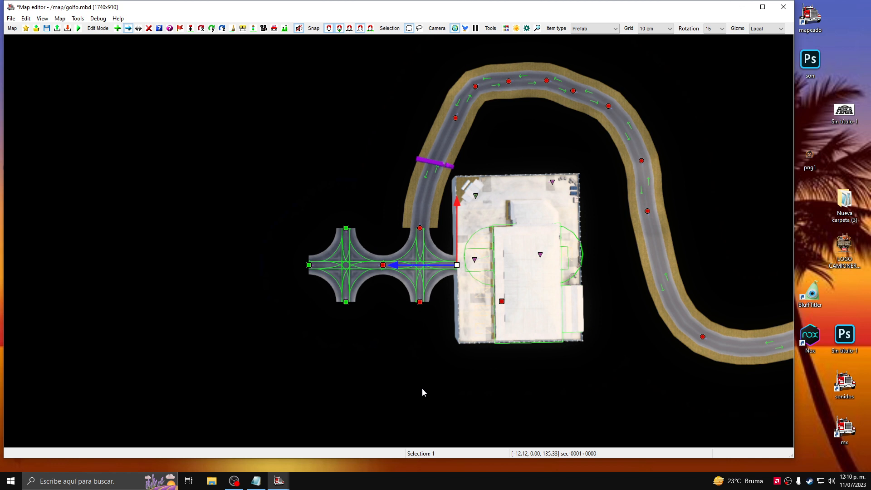
click(129, 29)
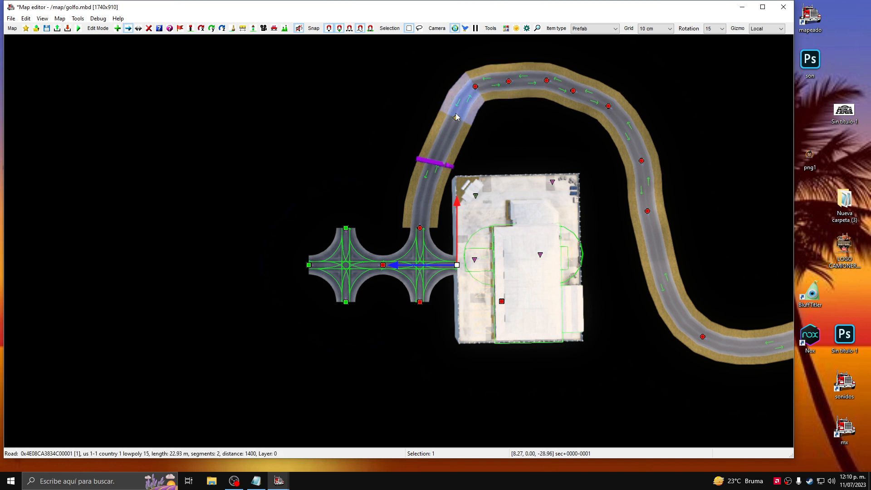
click(455, 118)
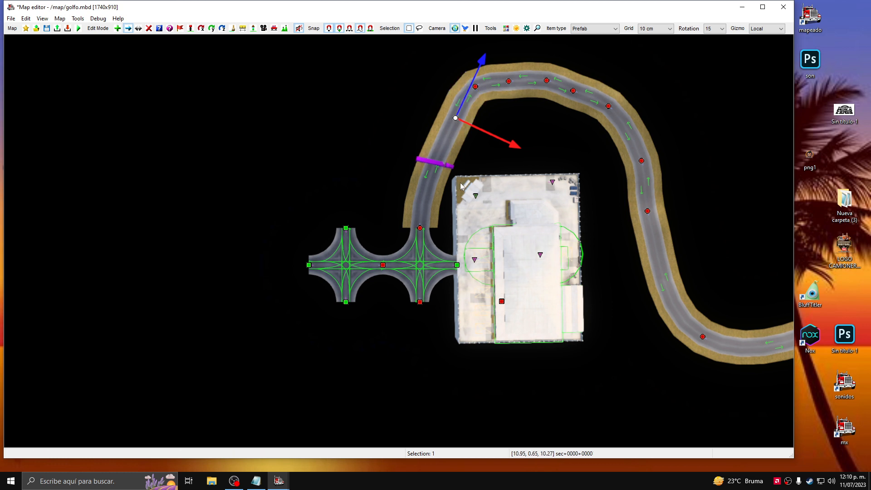
key(e)
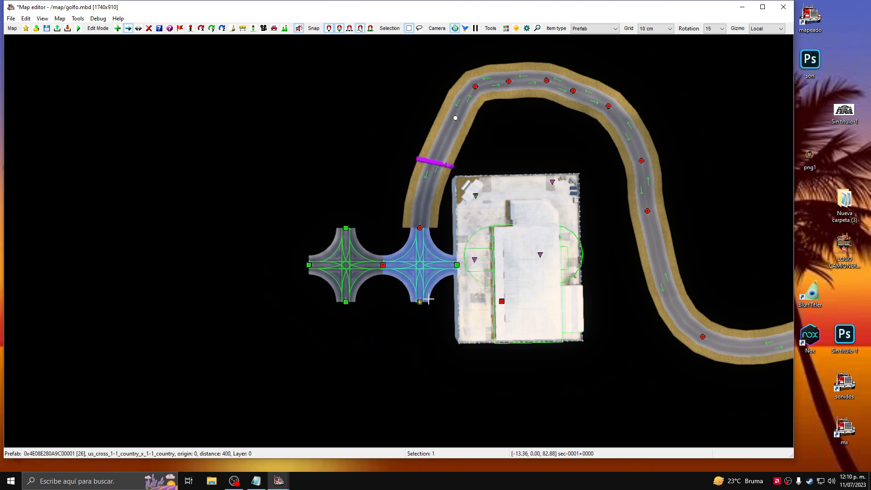
click(348, 267)
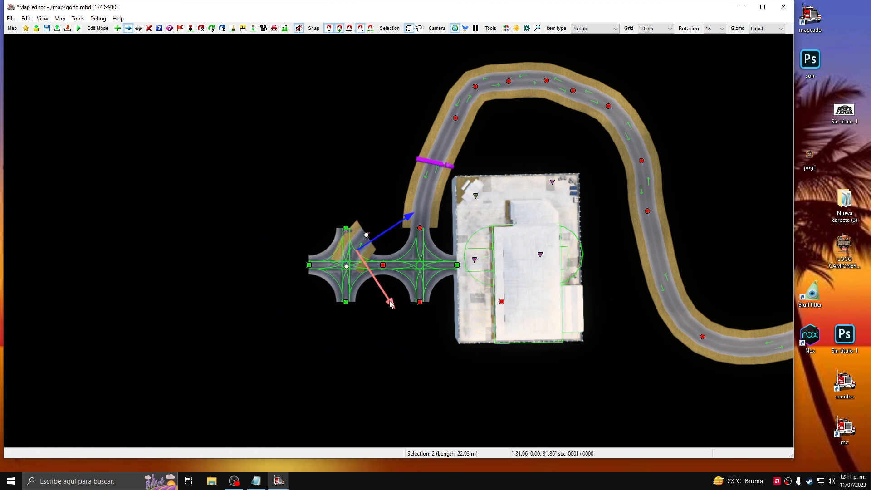
drag(391, 304, 446, 391)
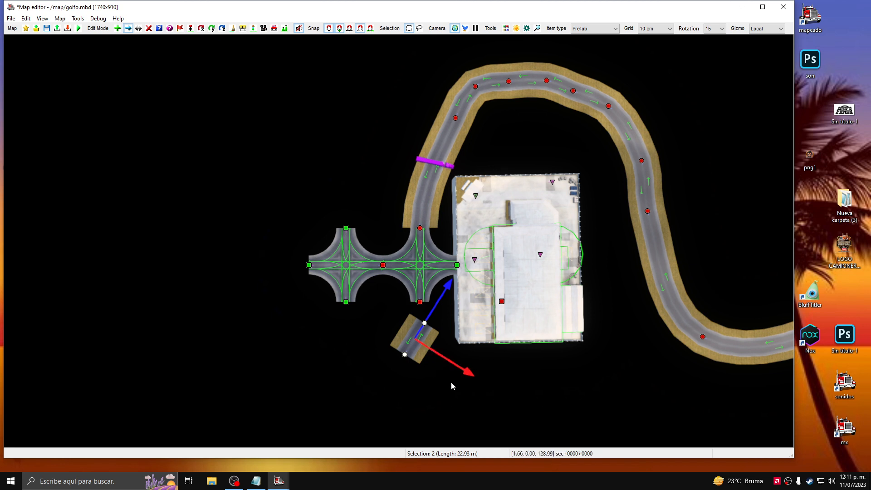
click(441, 374)
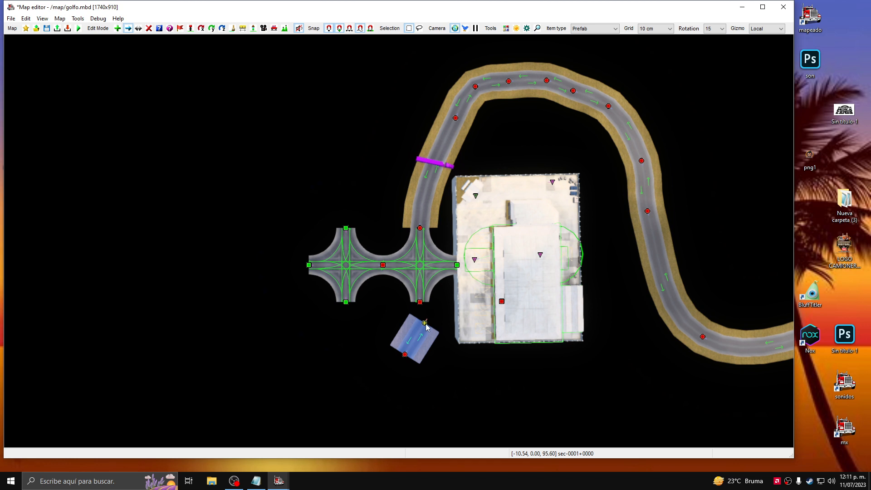
Connect the copied road segment's northern node to the first crossing's southern origin node.
click(128, 28)
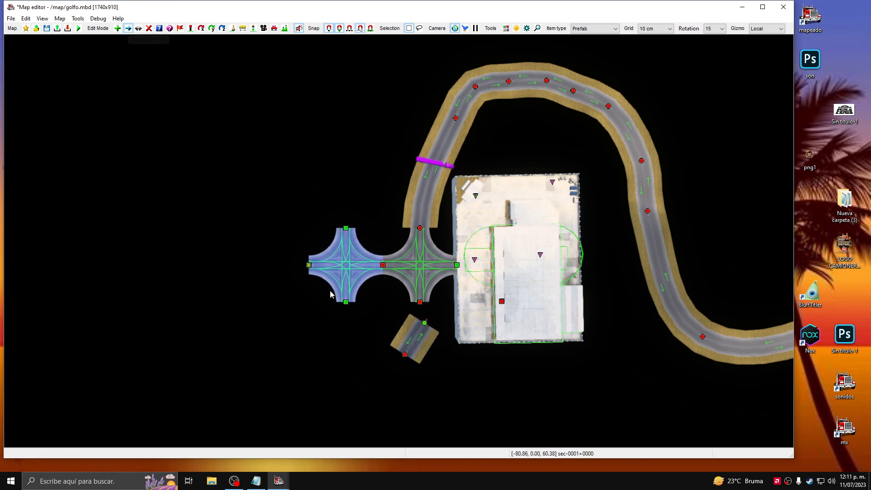
click(422, 322)
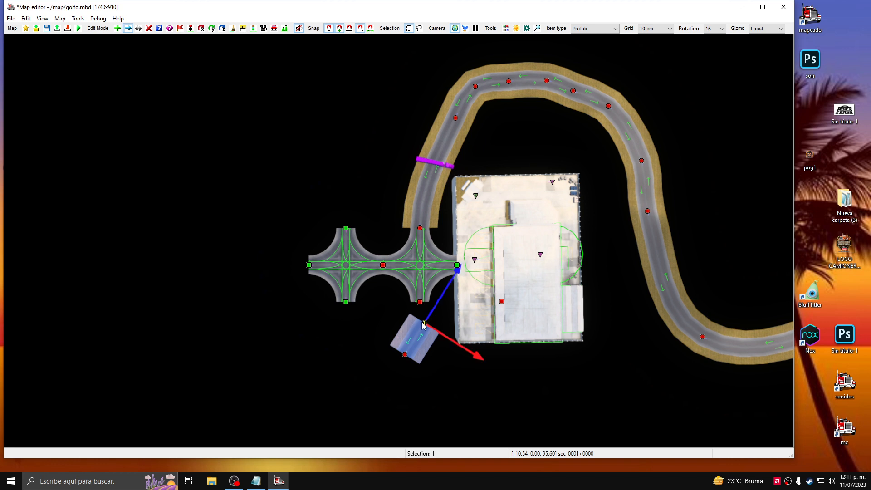
drag(424, 323, 420, 305)
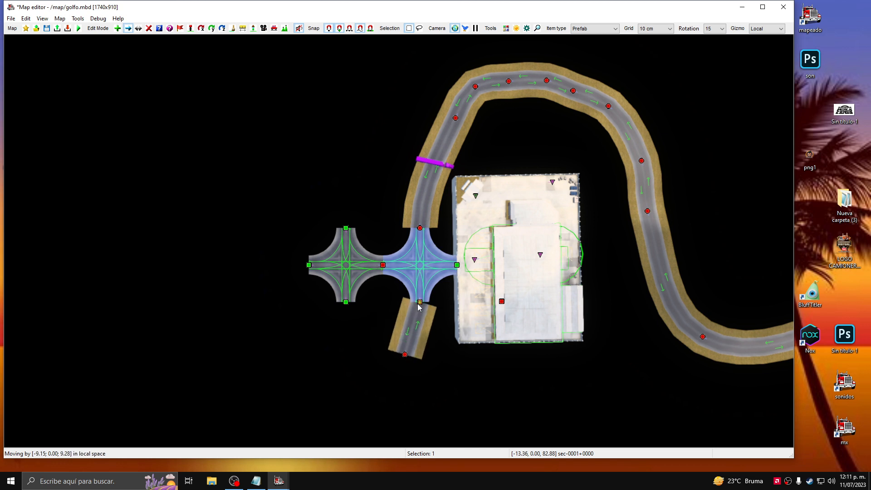
Attach the copied road to the first crossing's southern node and extend its free end southeast, below the garage.
drag(419, 307, 420, 306)
click(454, 345)
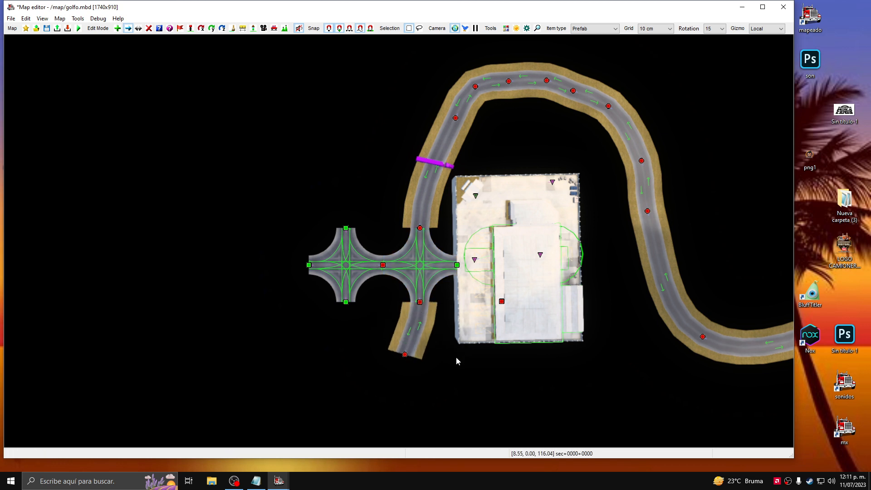
click(405, 355)
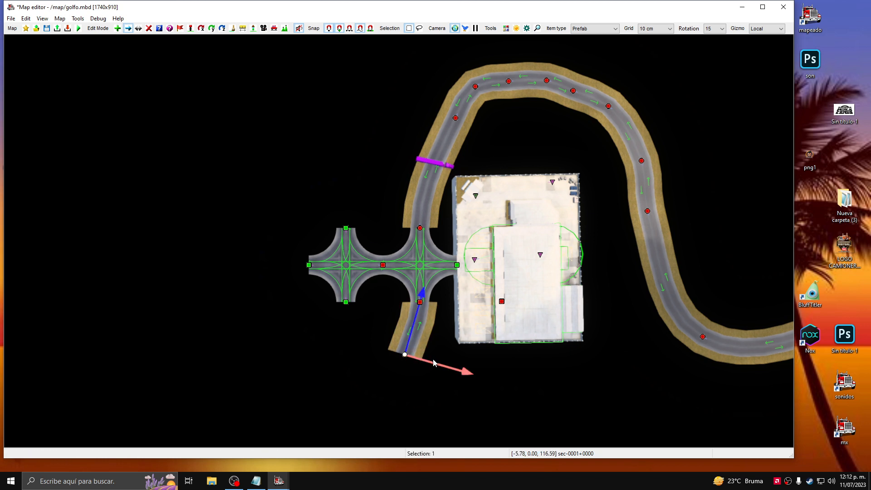
drag(434, 364, 450, 363)
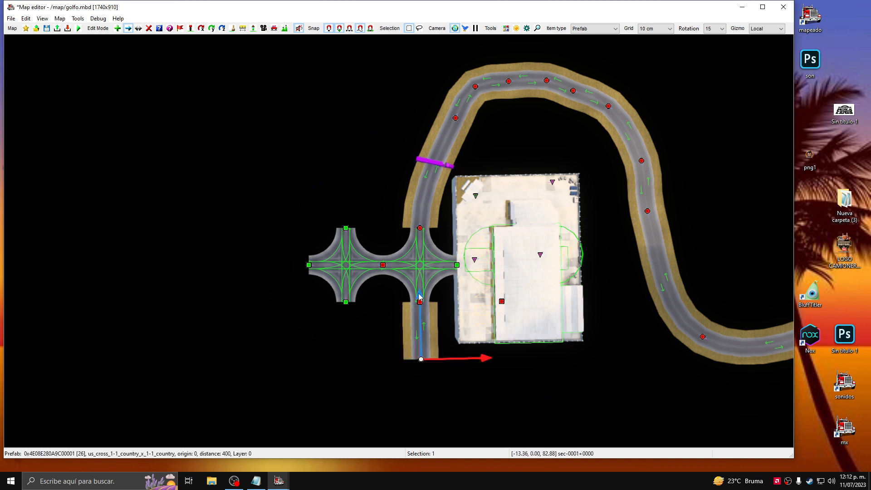
drag(420, 297, 418, 351)
right_drag(474, 387, 469, 301)
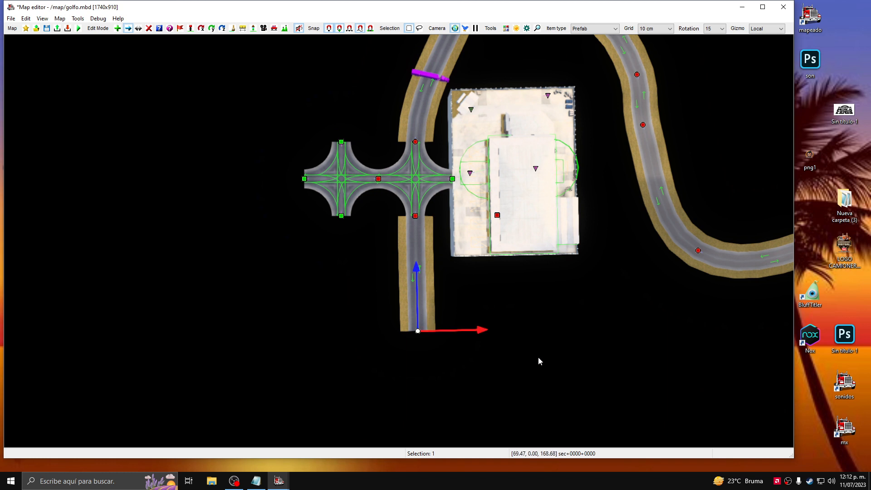
drag(474, 331, 543, 315)
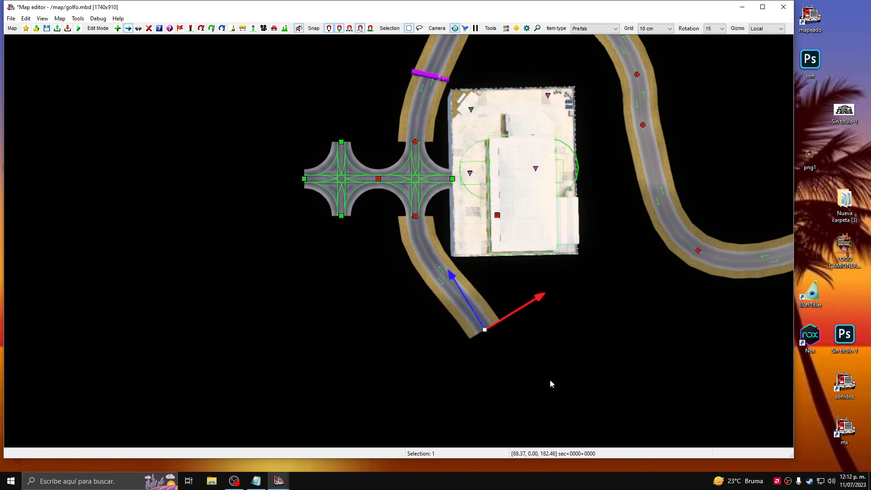
drag(455, 286, 470, 311)
middle_drag(614, 356, 612, 349)
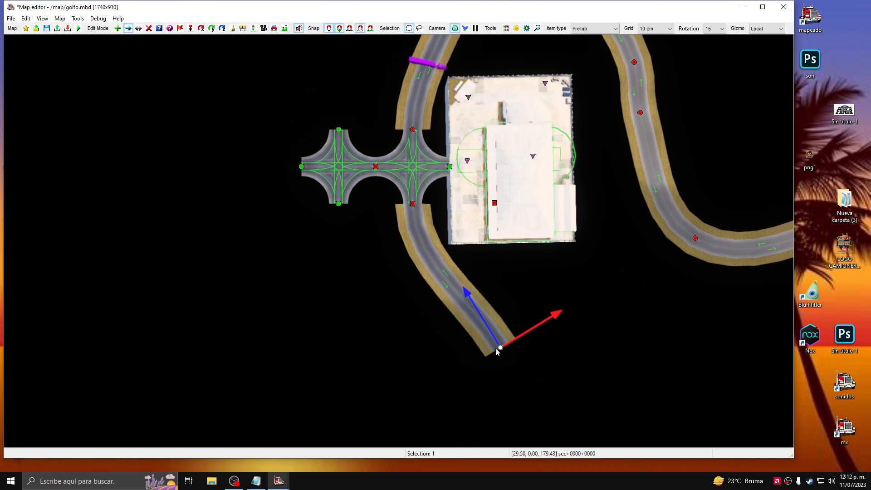
click(541, 376)
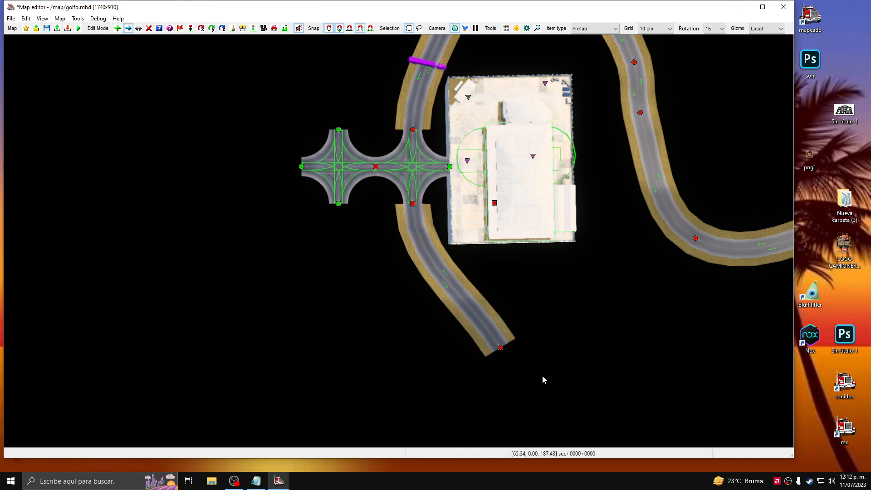
Duplicate the road south of the first crossing, move the copy to the empty area south of the second crossing, and deselect it.
click(500, 348)
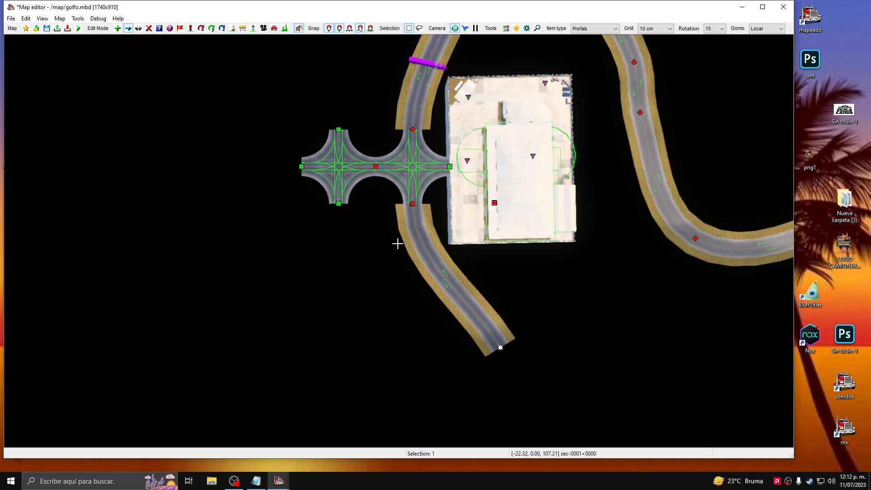
click(407, 233)
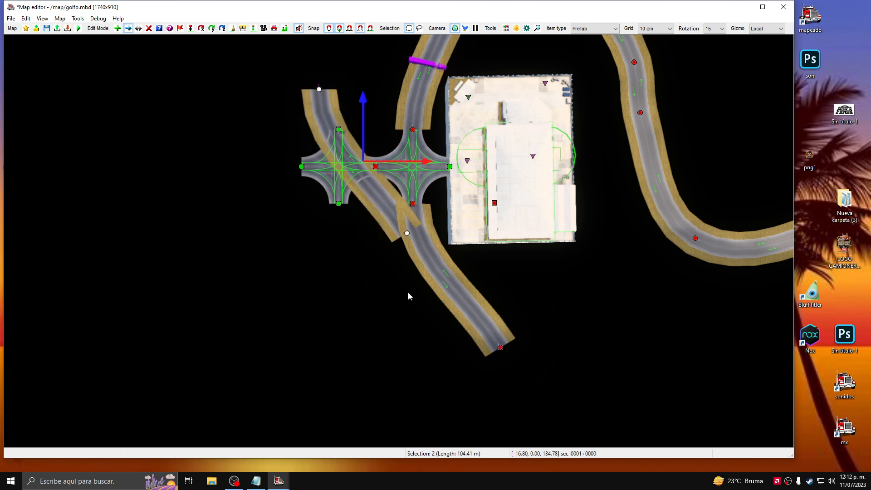
drag(363, 101, 343, 264)
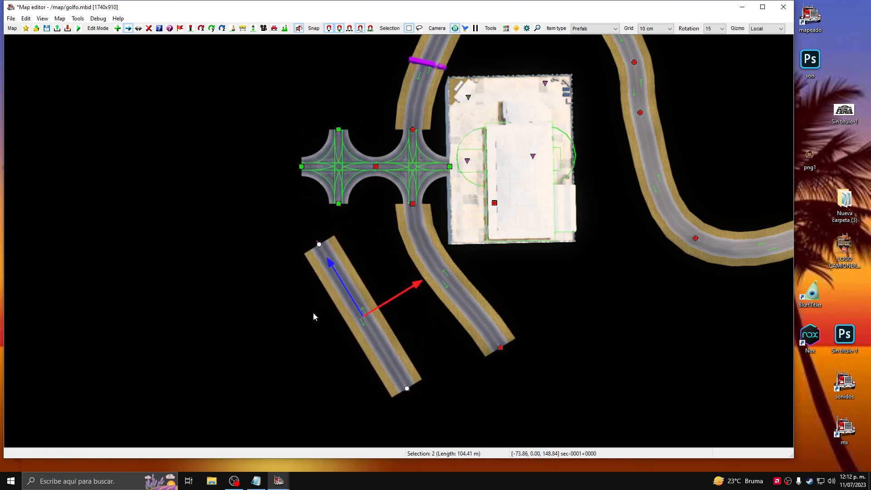
click(426, 336)
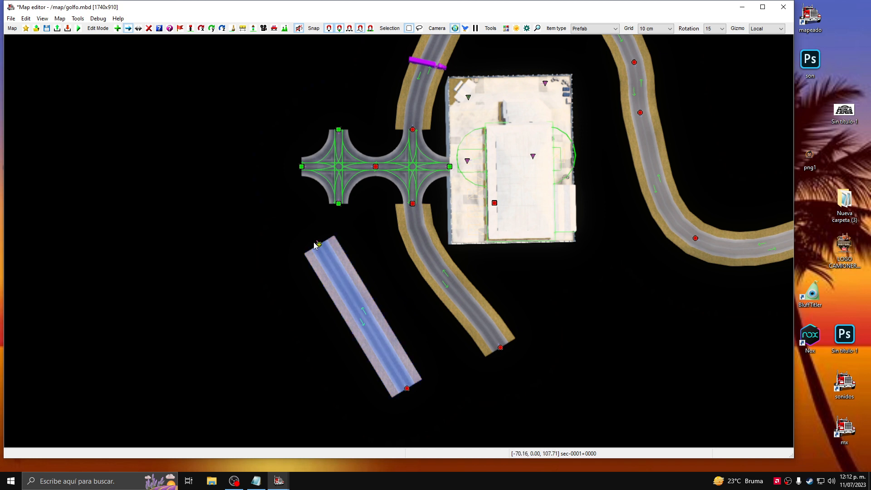
Connect the copied road's southeastern node to the second crossing's southern node and stretch its free end straight south.
click(408, 389)
drag(407, 389, 339, 204)
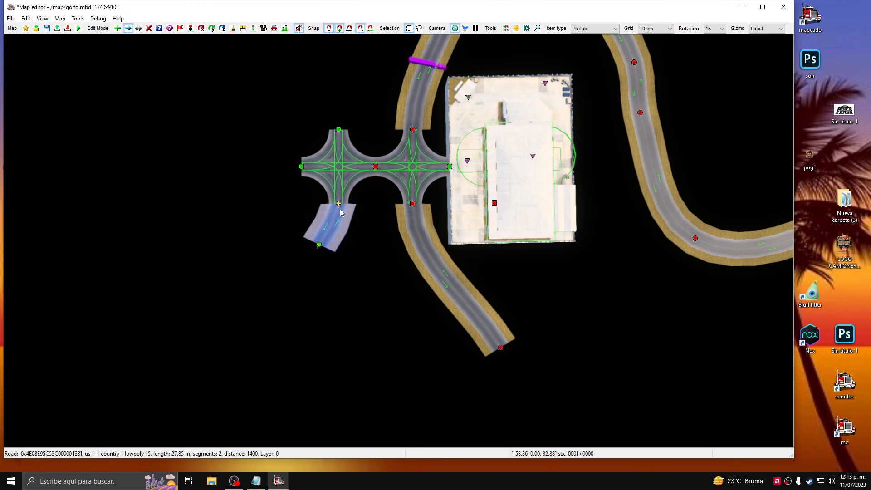
click(320, 245)
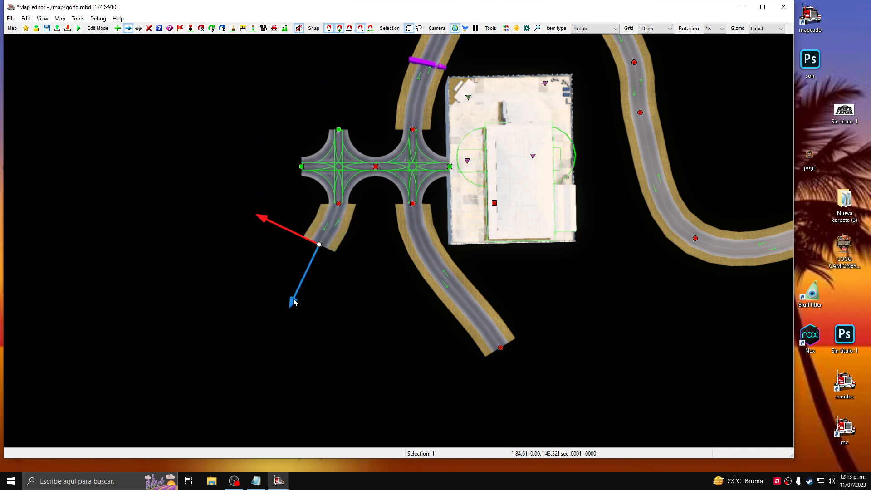
drag(310, 270, 255, 443)
drag(198, 349, 294, 363)
click(405, 366)
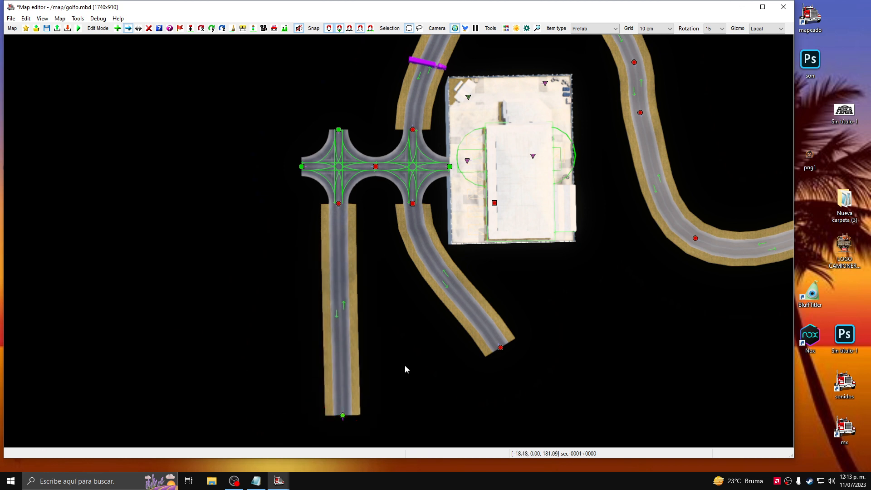
Connect a further pasted copy of the road to the second crossing's western node and lay its free end straight west.
middle_drag(412, 369, 413, 318)
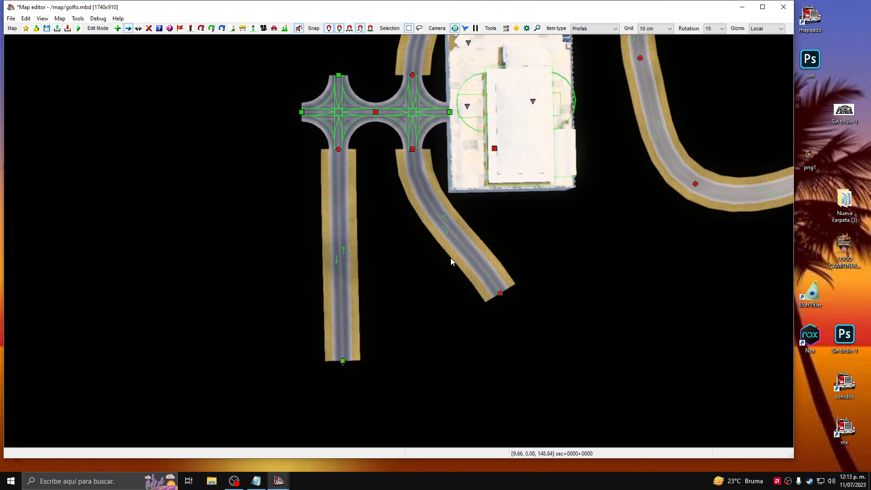
middle_drag(394, 242, 430, 312)
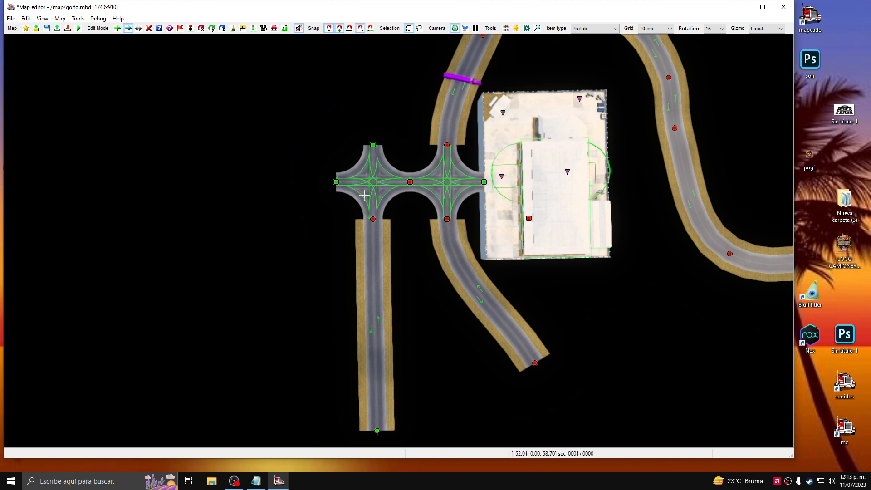
key(ctrl+v)
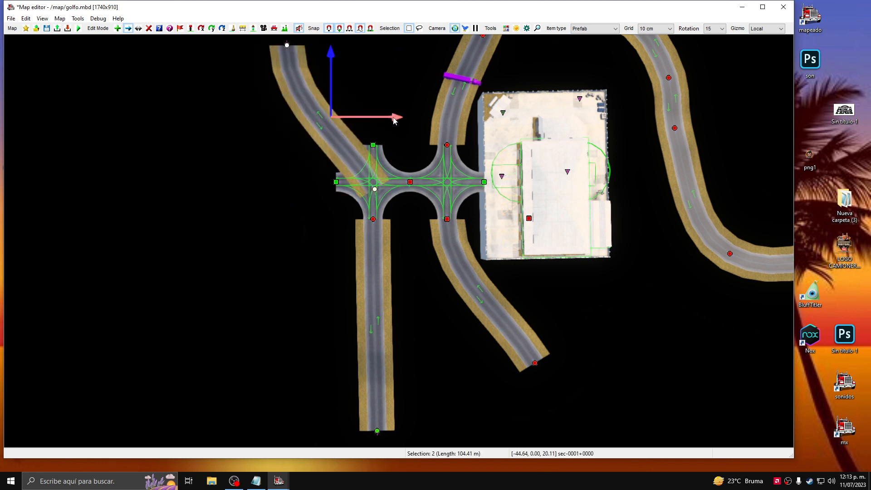
drag(392, 119, 338, 145)
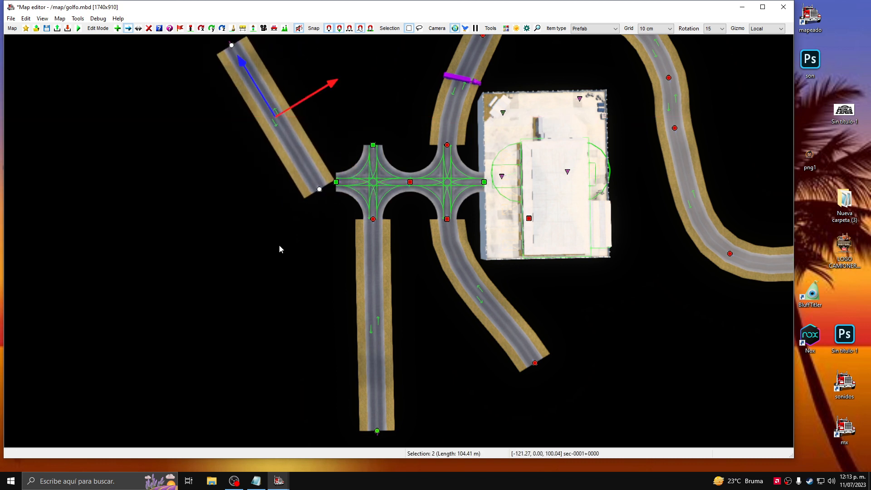
click(316, 271)
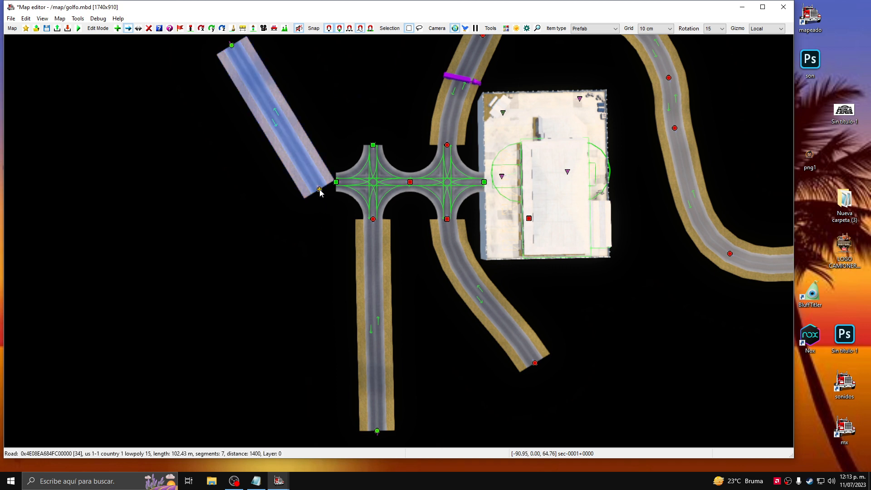
drag(320, 191, 336, 182)
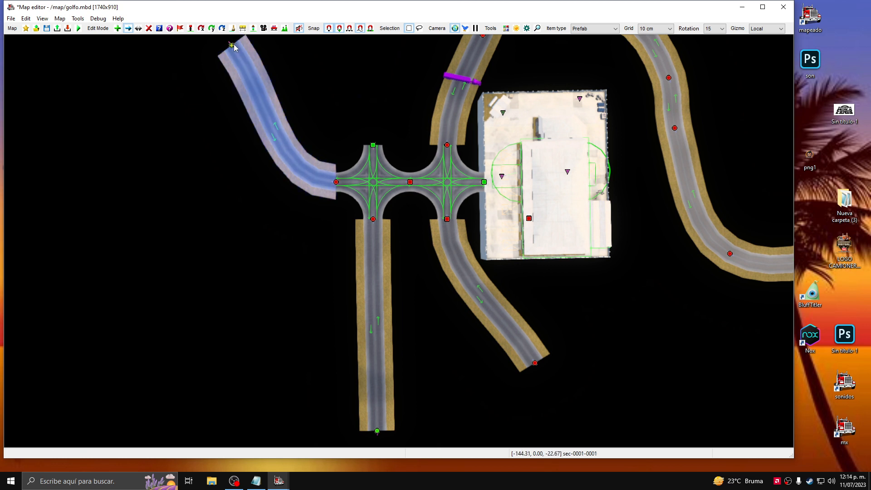
drag(234, 47, 161, 187)
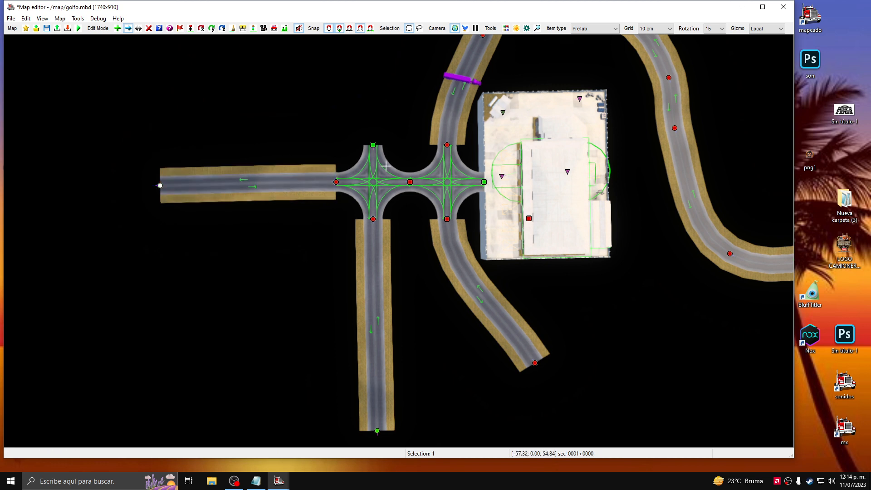
Paste another copy of the road and connect its southeastern node to the second crossing's northern node.
key(ctrl+v)
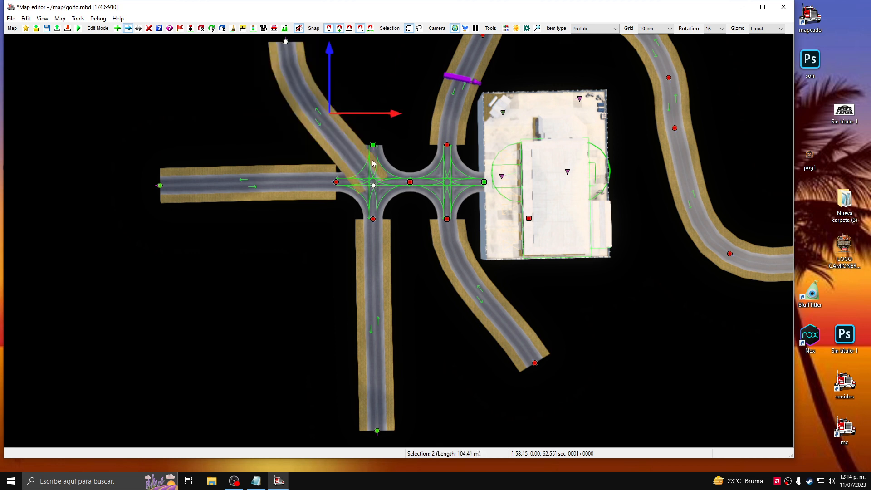
drag(366, 116, 380, 110)
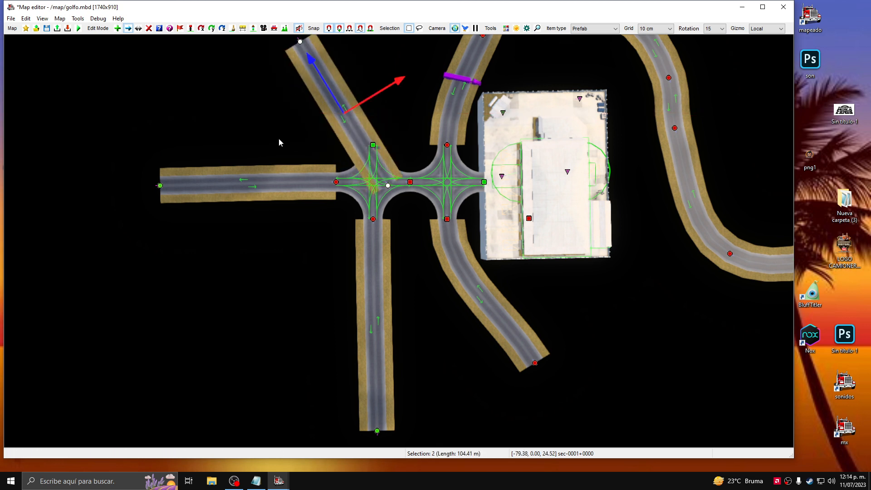
click(299, 144)
click(388, 186)
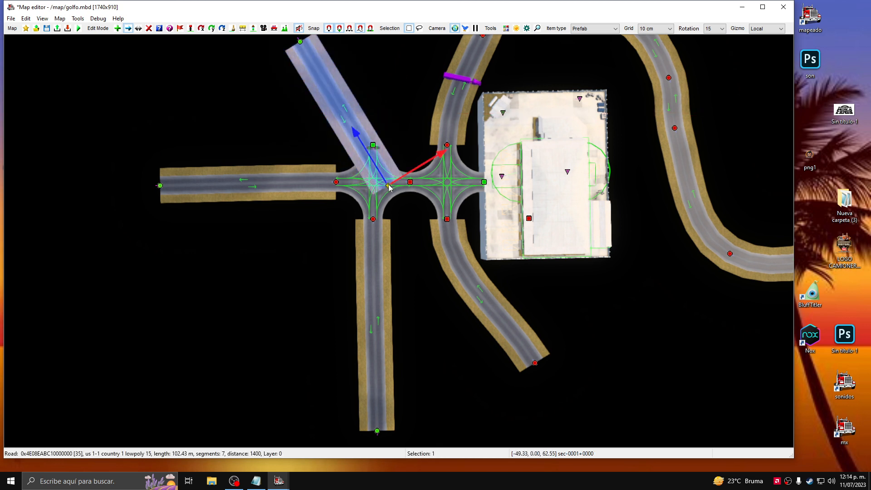
drag(388, 186, 374, 146)
click(391, 110)
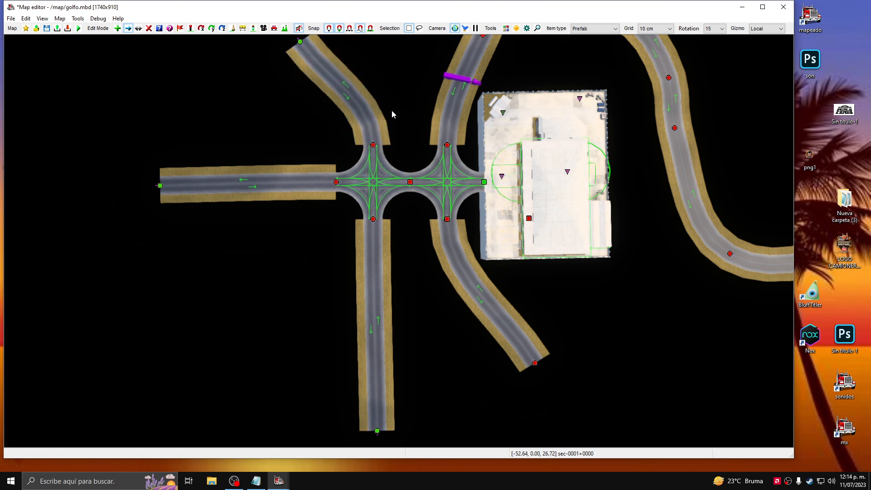
Shift the free end of the second crossing's northern road further northeast to make its bend gentler.
middle_drag(400, 94, 397, 170)
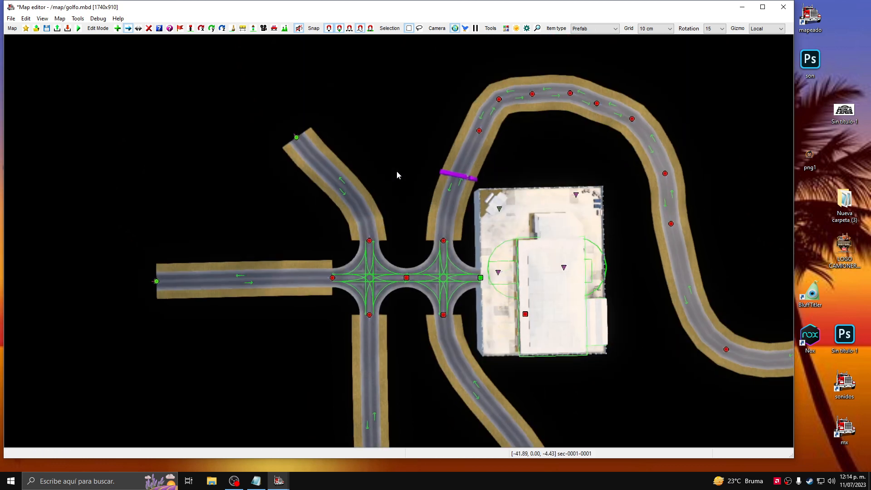
click(297, 137)
drag(343, 104, 372, 94)
middle_drag(410, 142, 395, 85)
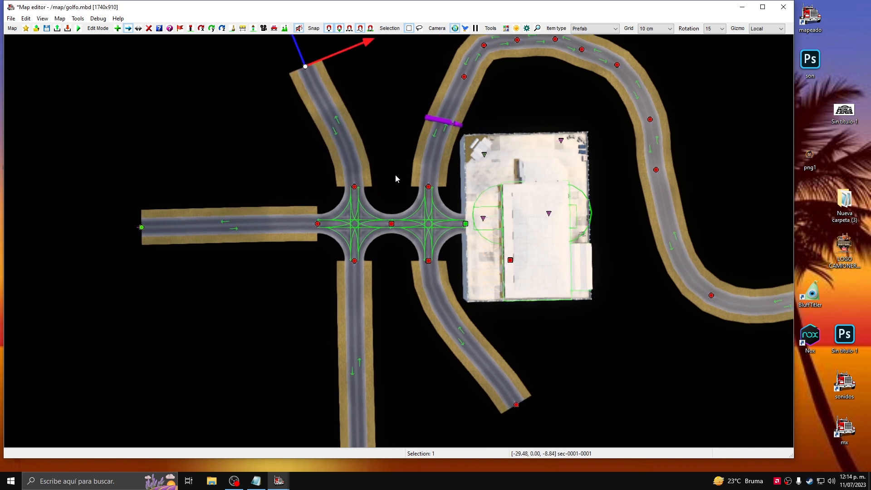
scroll(384, 236, down, 1)
scroll(385, 236, down, 3)
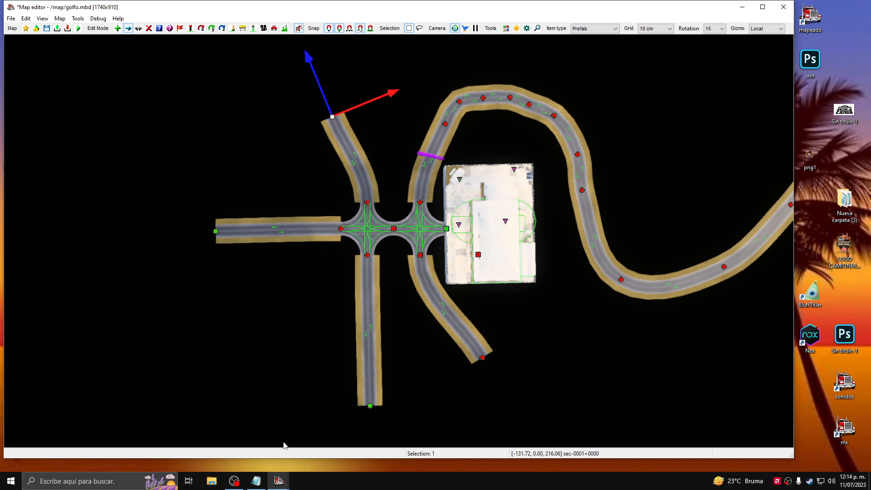
Switch to the Content browser and list the prefabs in the truck_dealer category.
mouse_move(281, 481)
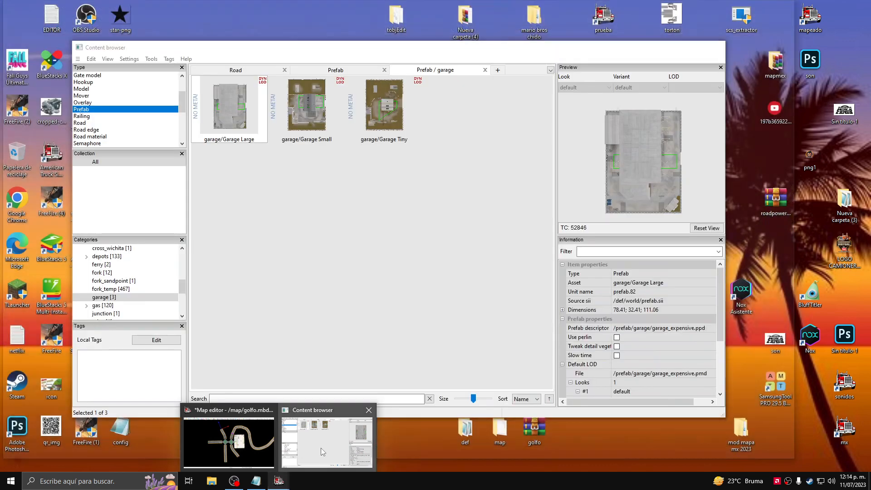
click(320, 448)
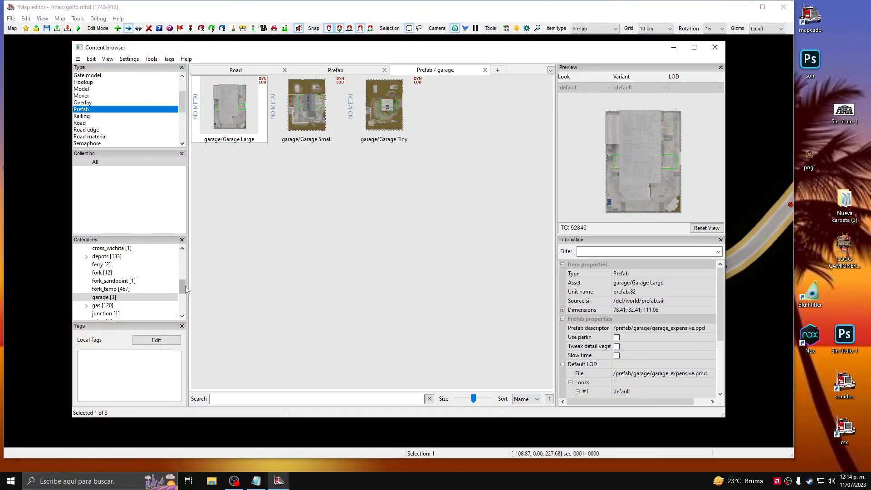
drag(184, 285, 184, 300)
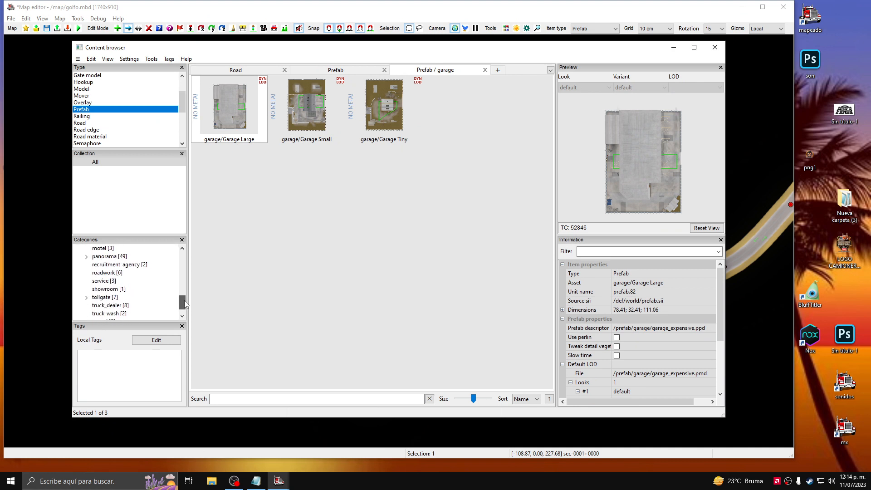
click(117, 307)
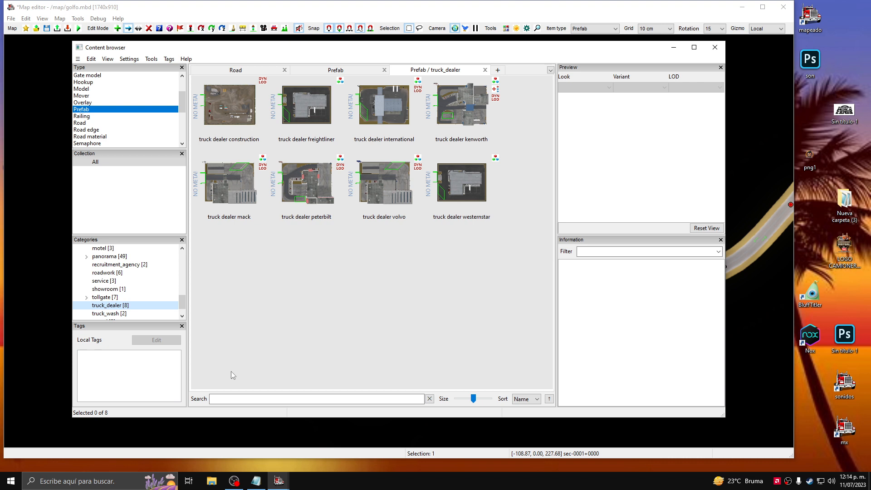
Check the mapagolfo notes for the planned truck dealers, and return to the Content browser.
click(256, 483)
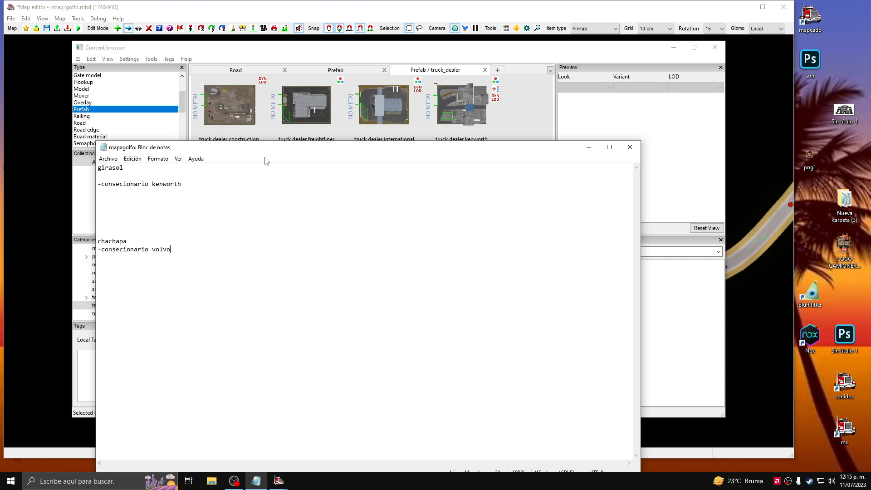
drag(271, 152, 287, 153)
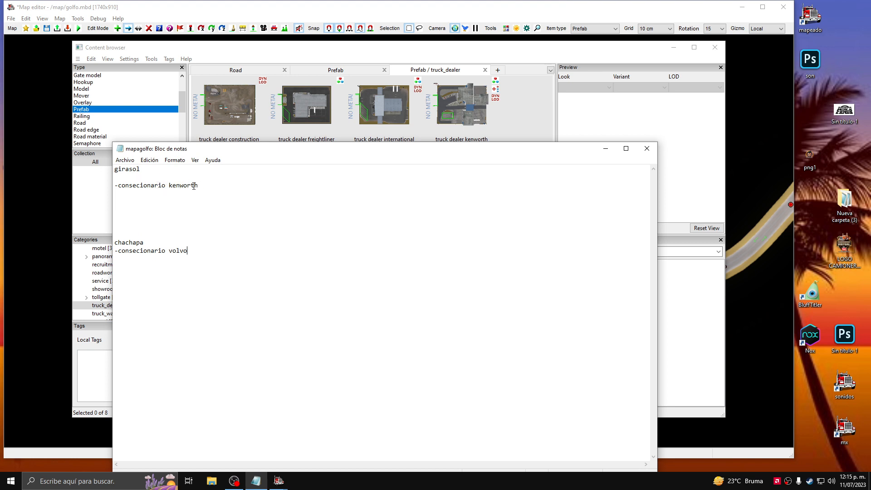
click(606, 149)
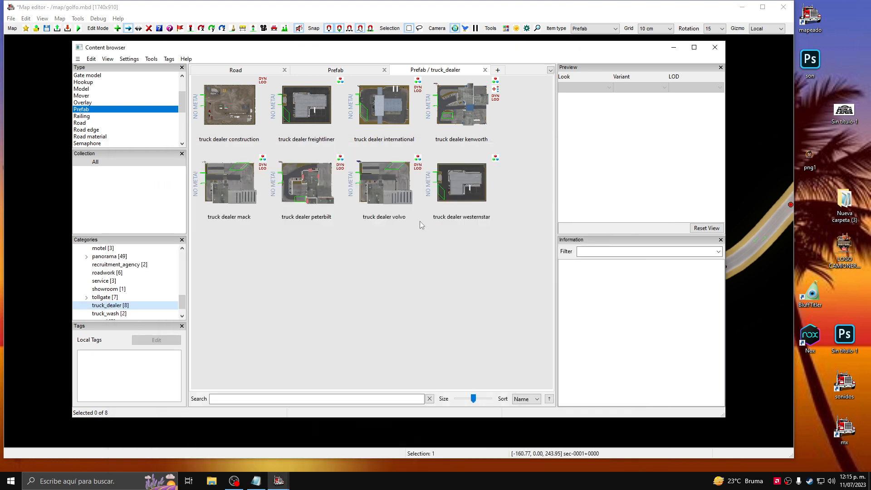
Place one truck dealer kenworth prefab from the truck_dealer category over the western crossing, with its entrance facing south.
click(463, 115)
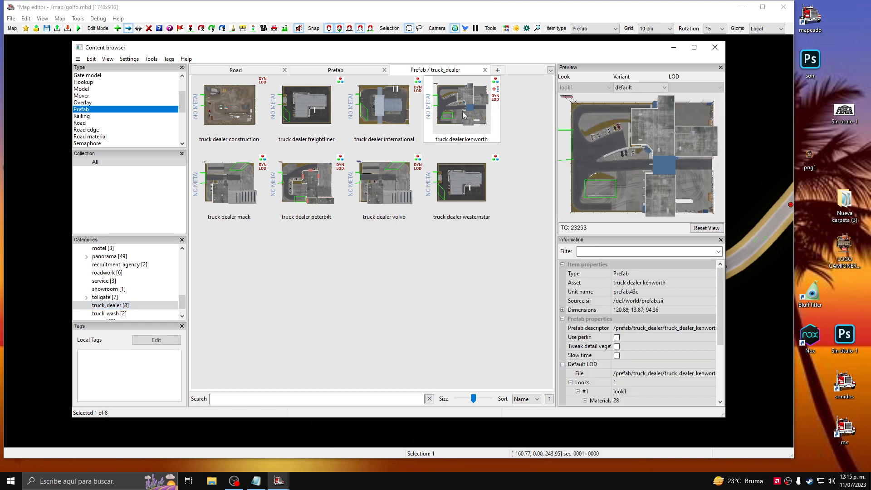
double_click(464, 116)
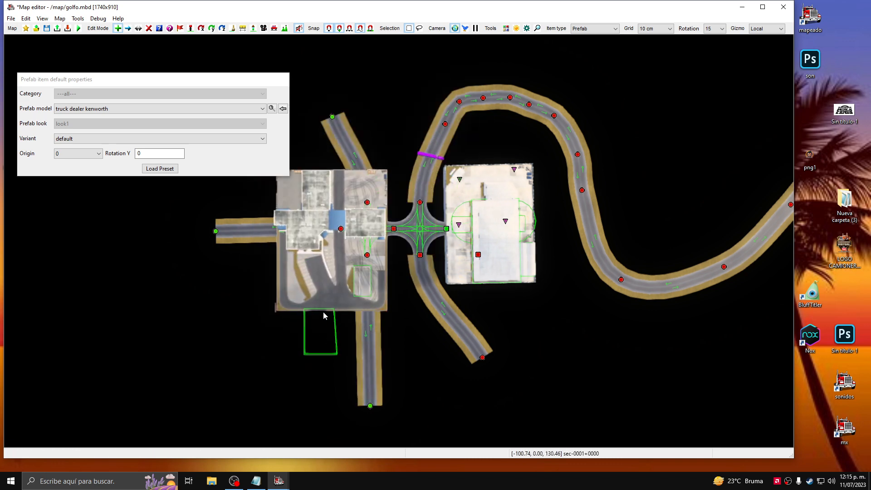
click(326, 313)
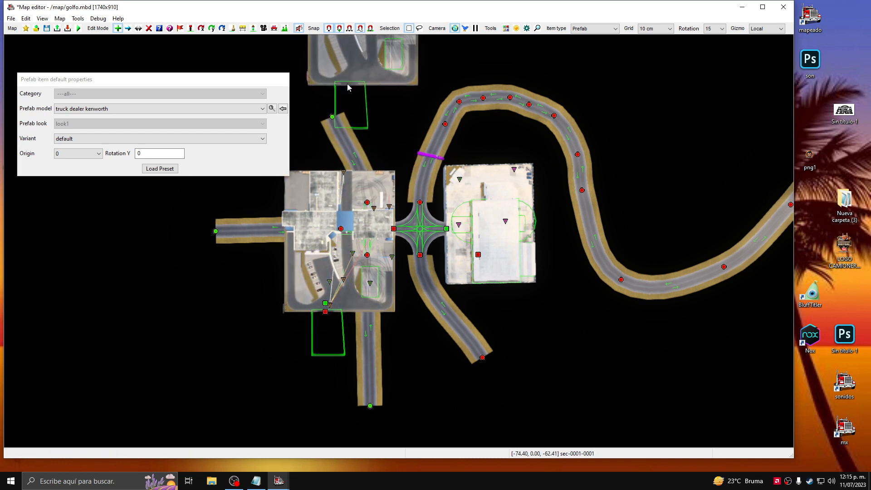
key(Escape)
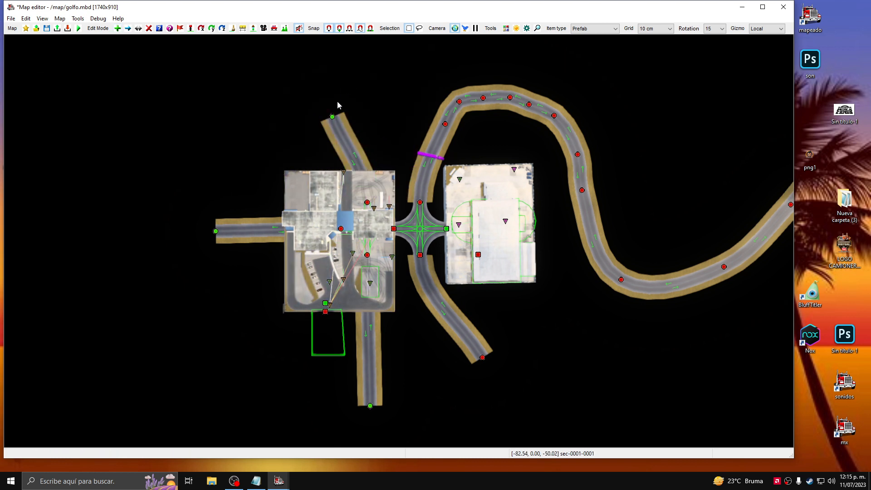
Move the Kenworth dealer's entrance node onto the free end of the western crossing's northern road, and shift the joined node slightly east.
click(128, 28)
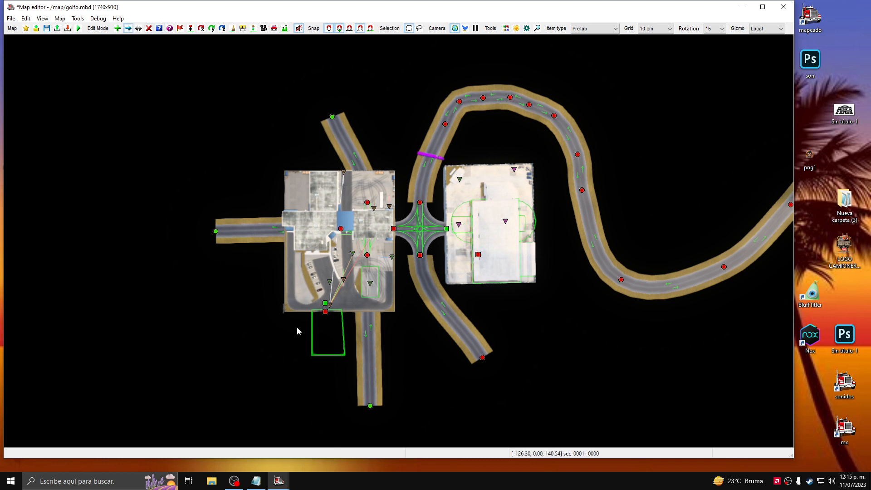
click(326, 312)
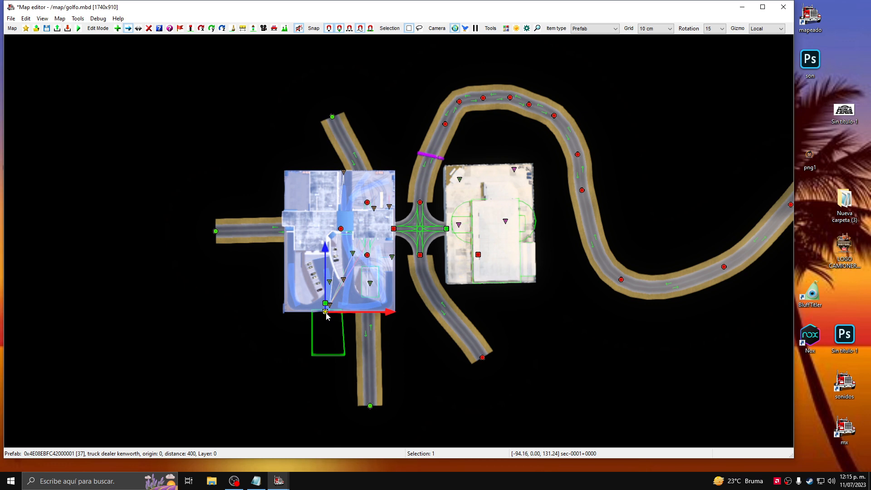
drag(326, 312, 328, 123)
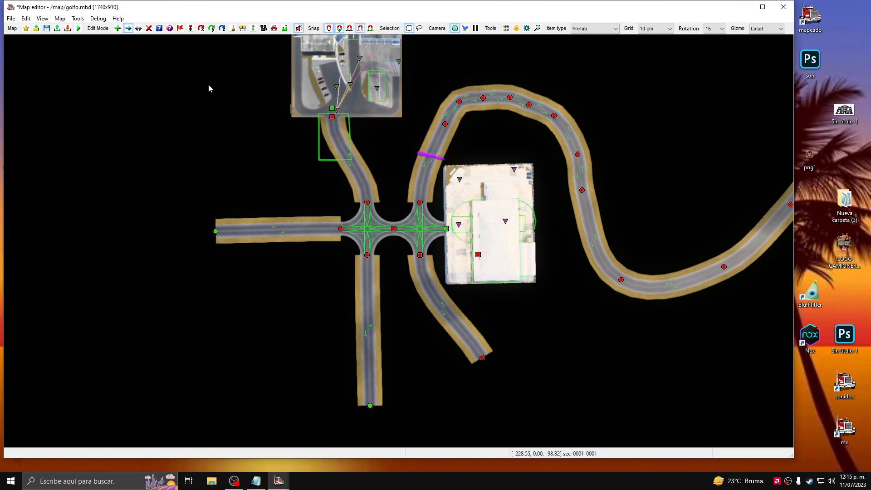
click(333, 117)
mouse_move(389, 117)
mouse_down()
mouse_move(350, 116)
mouse_move(405, 119)
mouse_up()
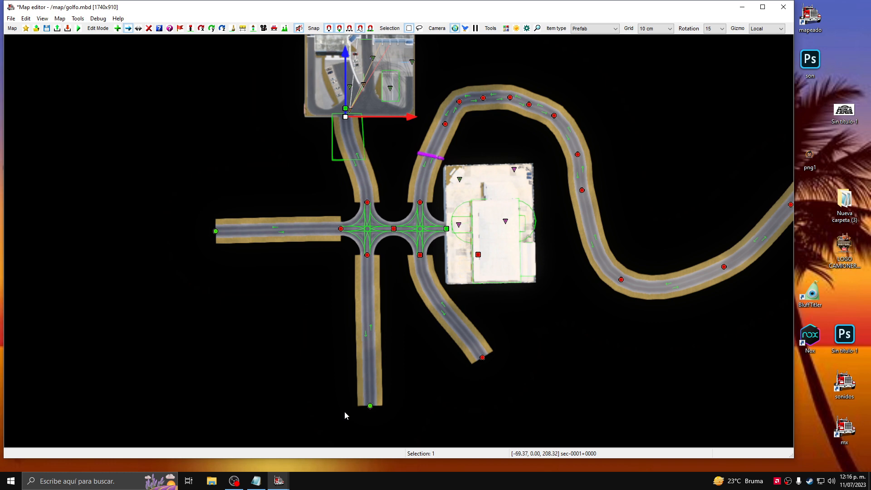
Return to the Content browser and list the prefabs in the depots category.
click(282, 483)
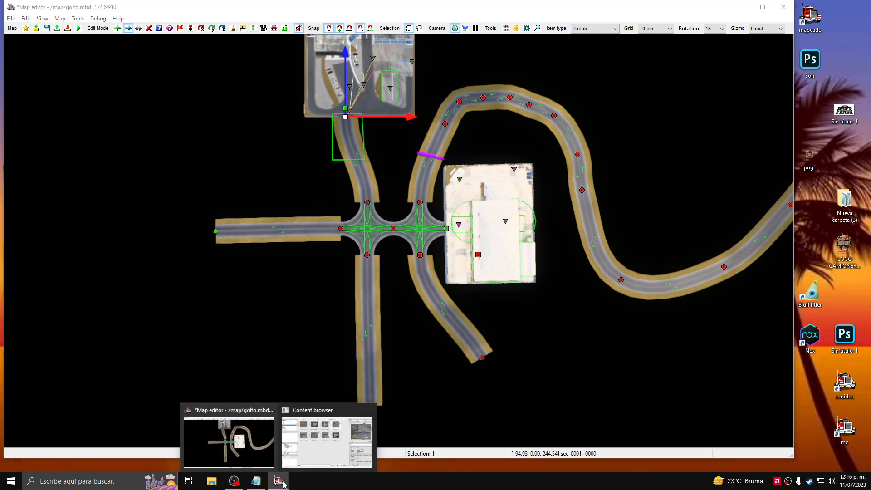
click(320, 444)
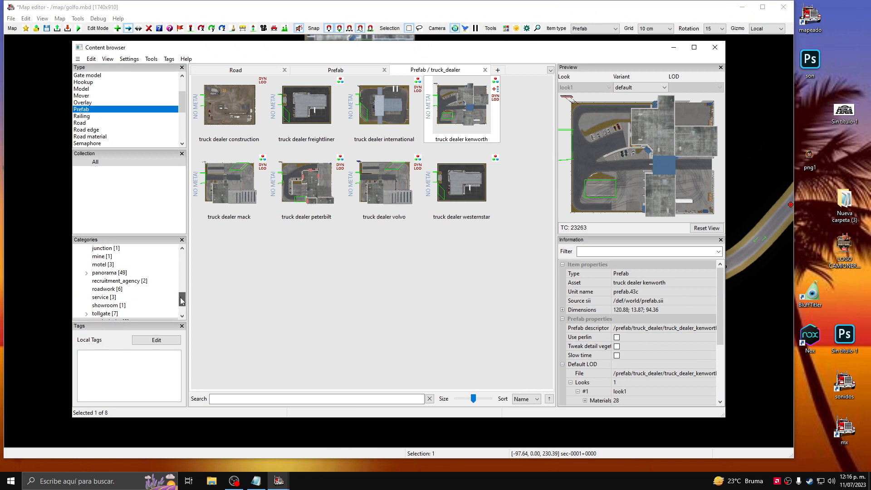
drag(181, 301, 183, 286)
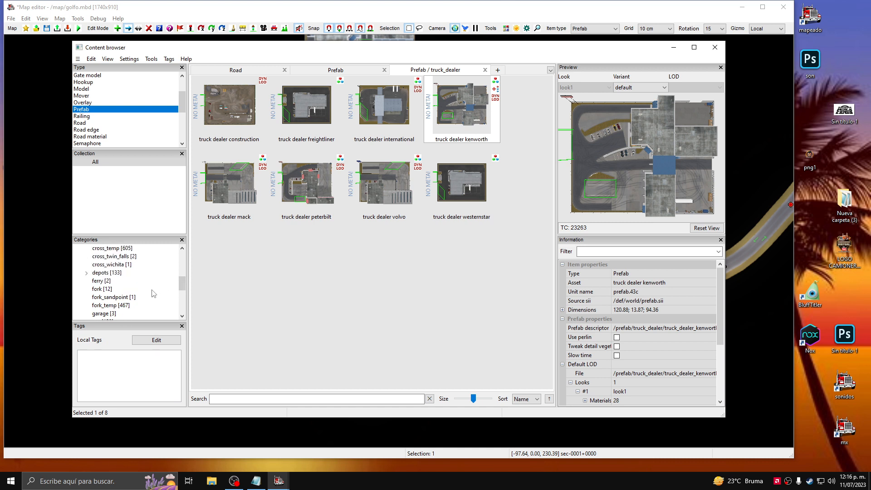
click(113, 257)
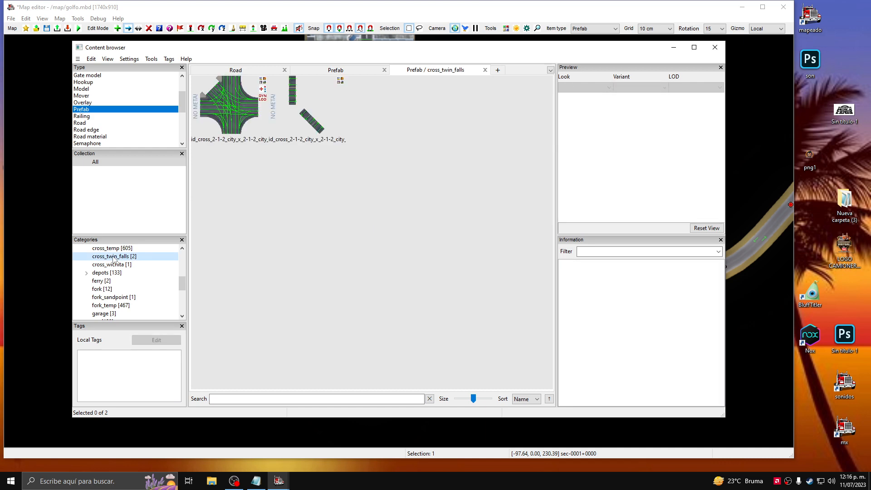
click(109, 307)
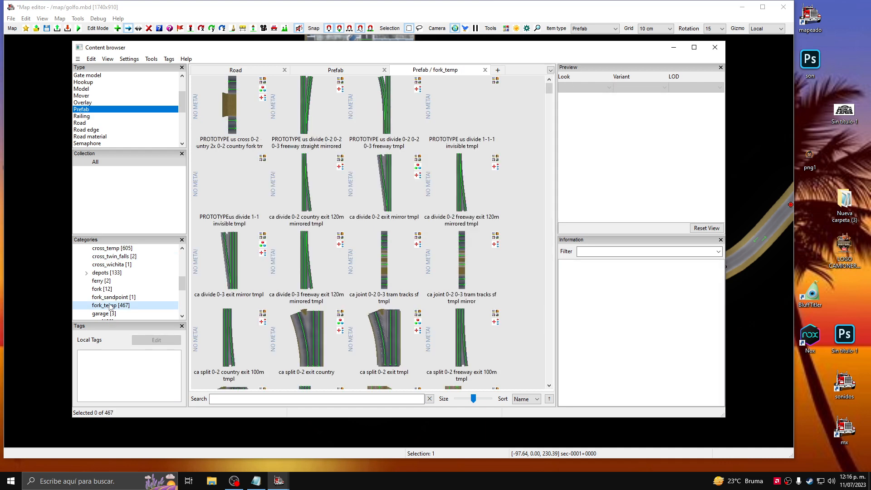
click(109, 274)
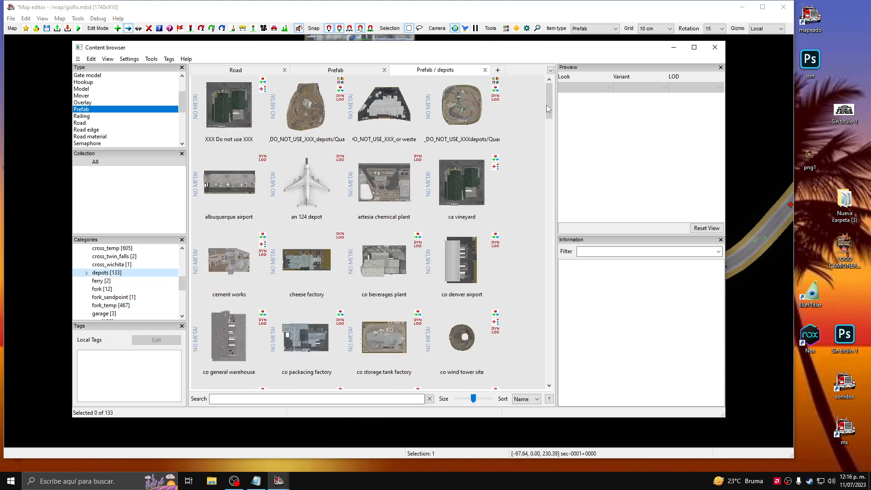
Find the depots/Farm prefab and place one copy southwest of the western crossing.
drag(547, 99, 546, 139)
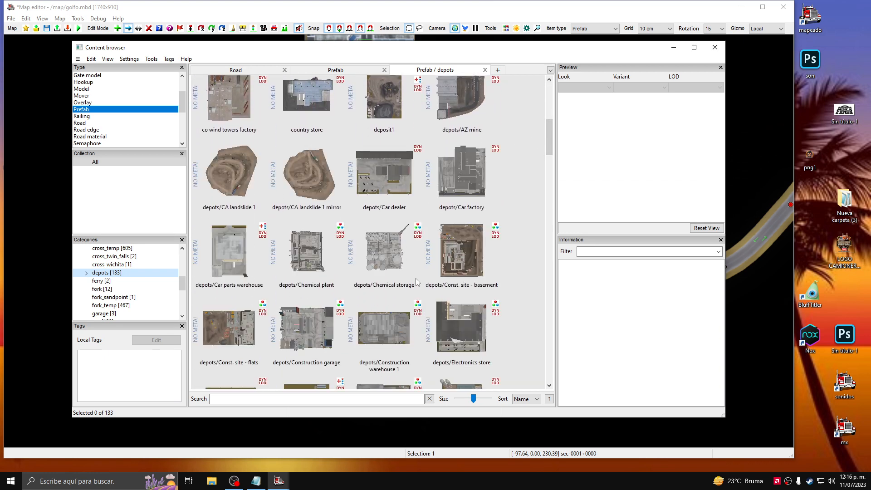
scroll(417, 283, down, 3)
scroll(417, 282, down, 3)
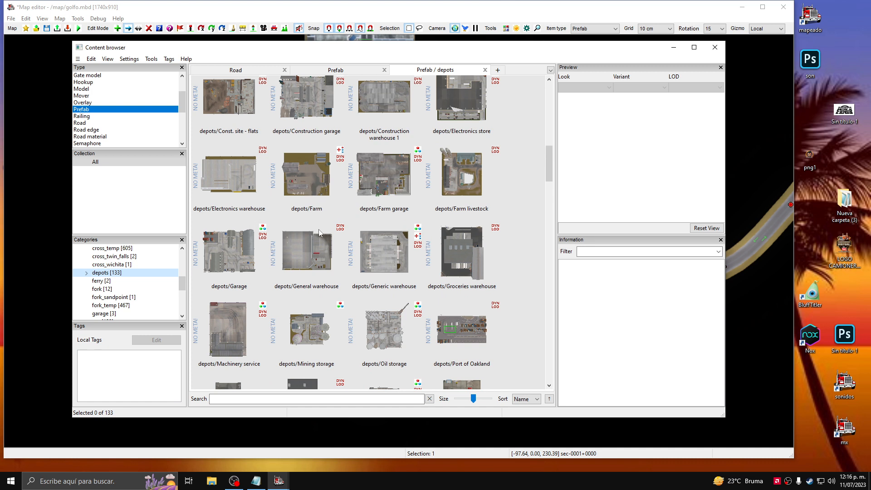
click(311, 184)
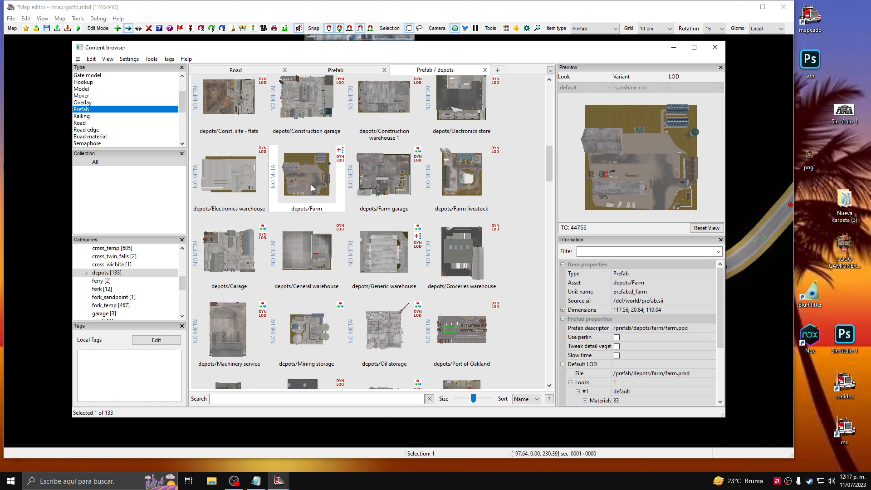
double_click(311, 184)
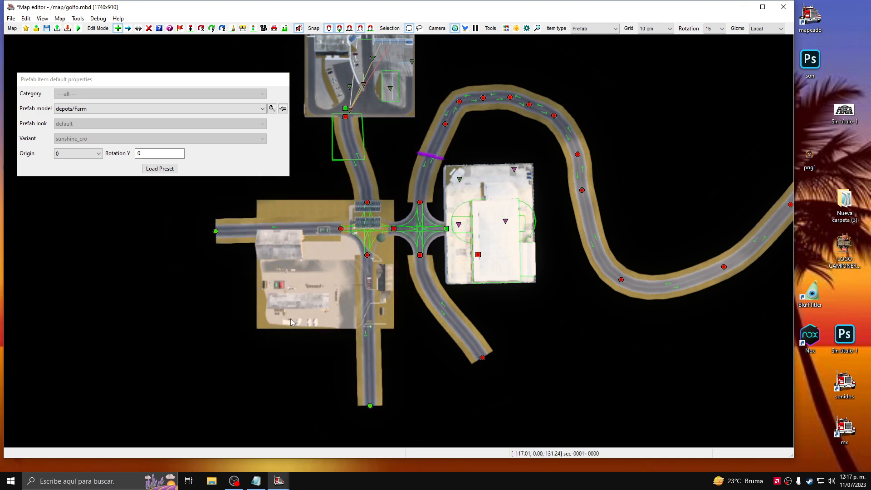
click(284, 328)
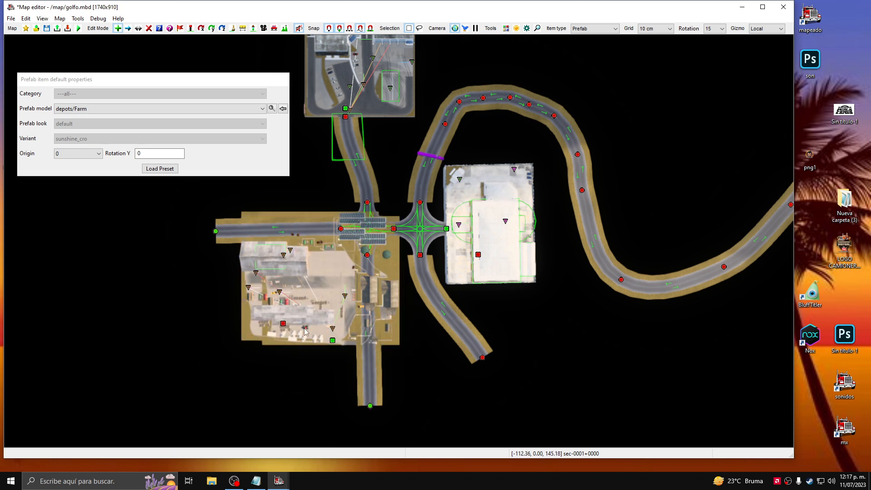
key(Escape)
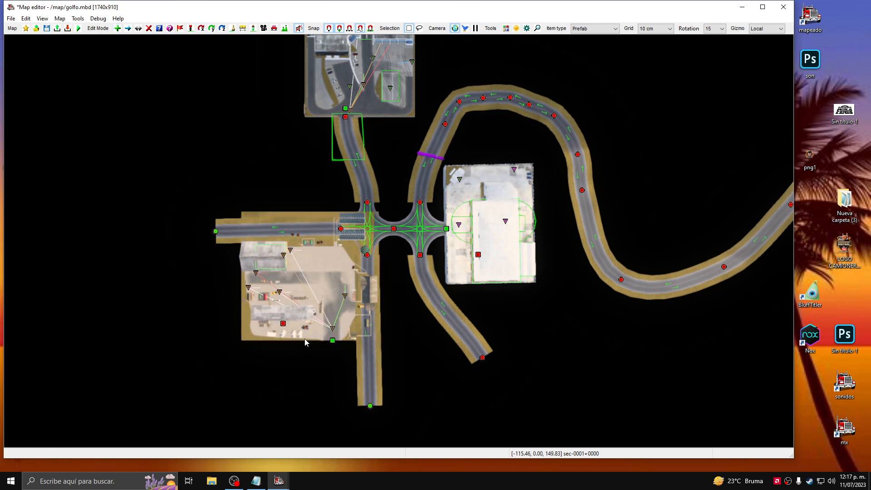
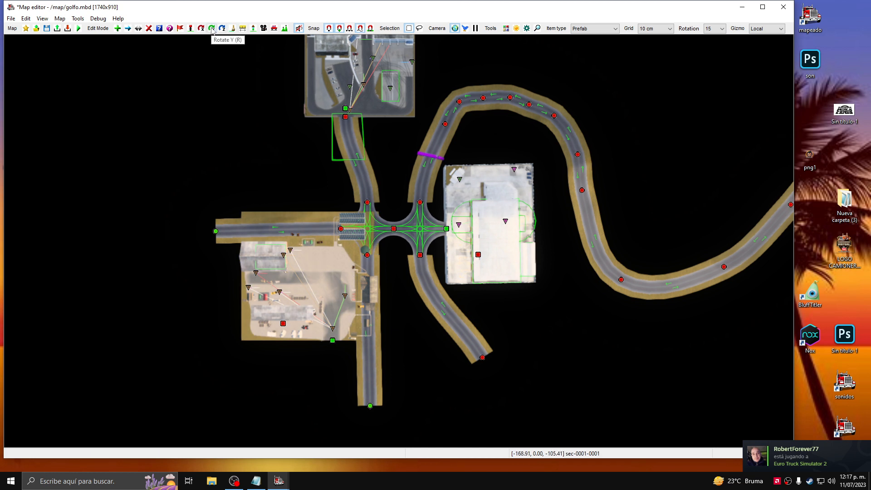
Rotate the farm depot a quarter turn about Y so its entrance faces east, and select its entrance node in move mode.
click(212, 28)
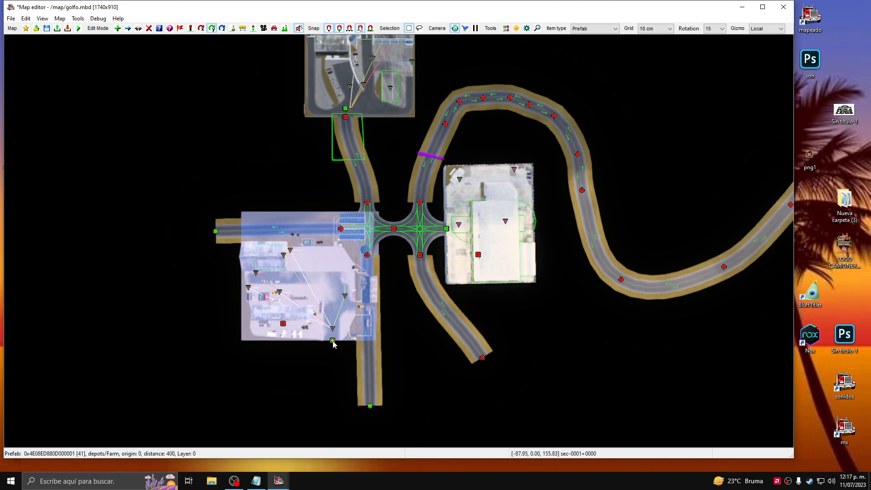
drag(333, 344, 336, 276)
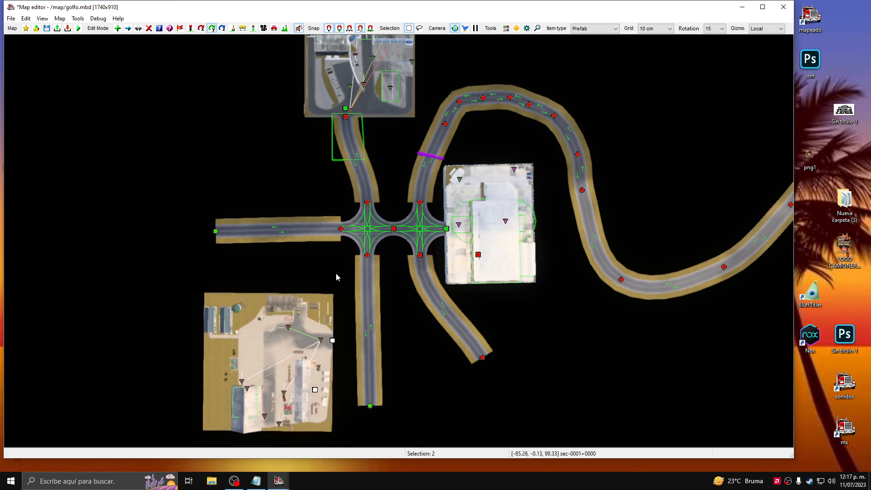
click(127, 29)
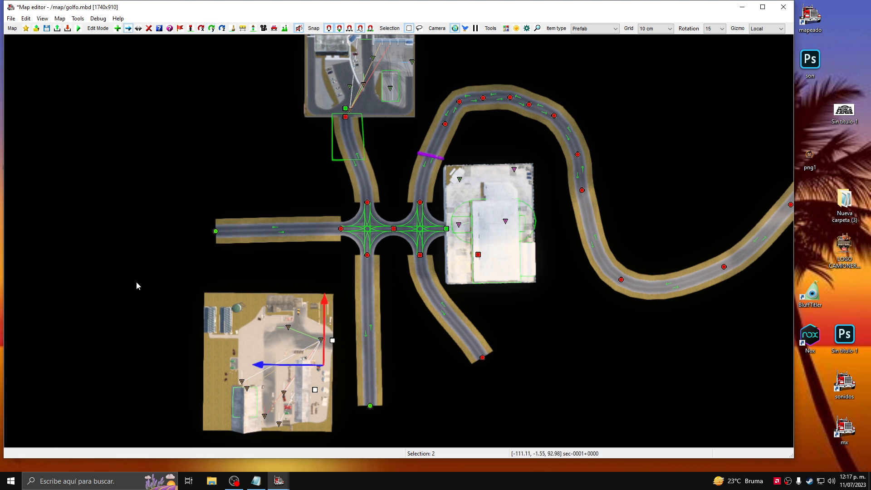
click(134, 312)
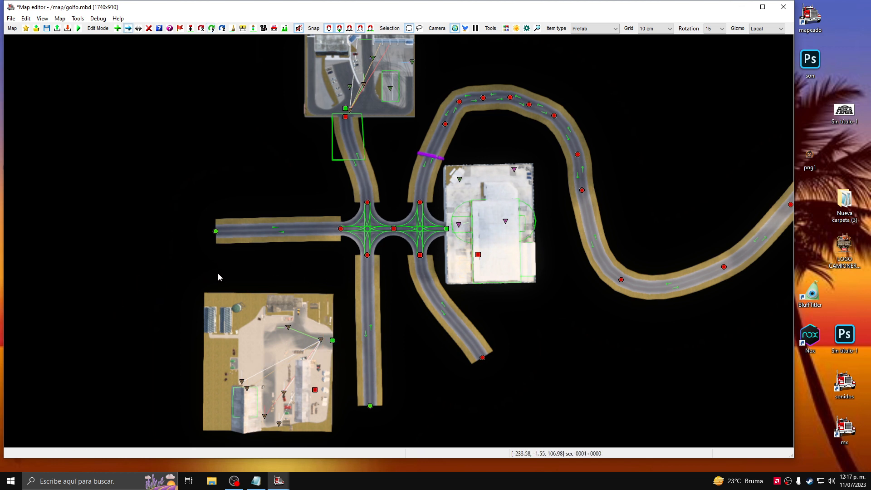
click(333, 341)
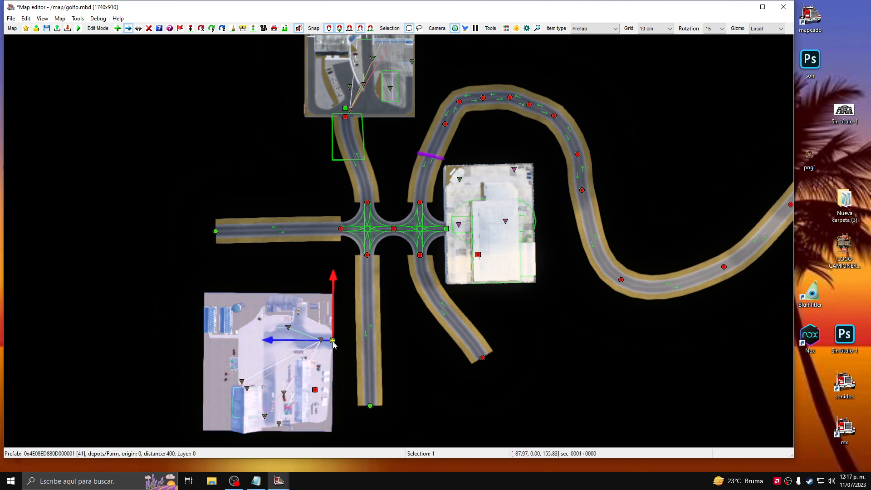
Move the depots/Farm prefab so its entrance node joins the free end of the road running west from the crossings.
drag(333, 341, 216, 235)
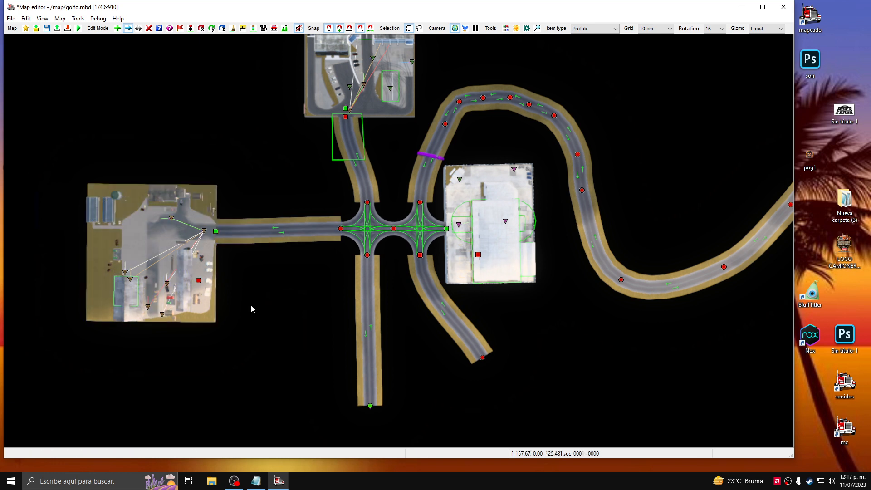
click(216, 233)
mouse_move(217, 167)
mouse_down()
mouse_move(218, 146)
mouse_move(216, 184)
mouse_move(214, 168)
mouse_up()
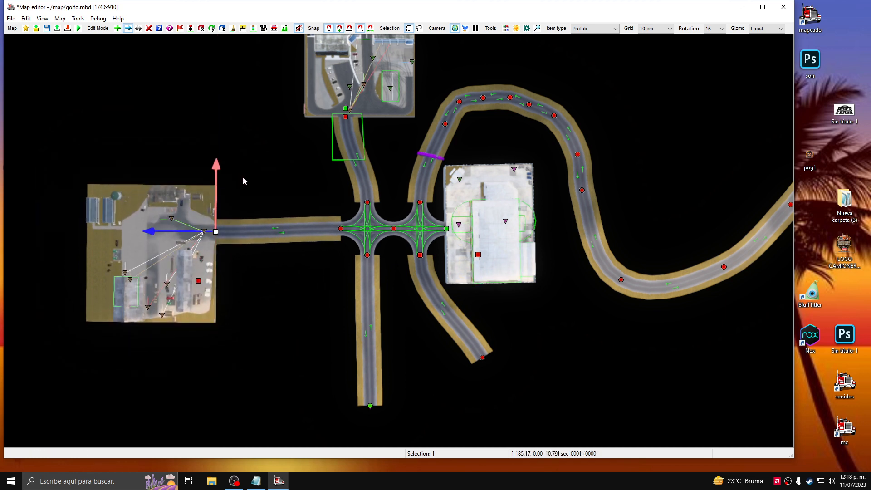
click(268, 180)
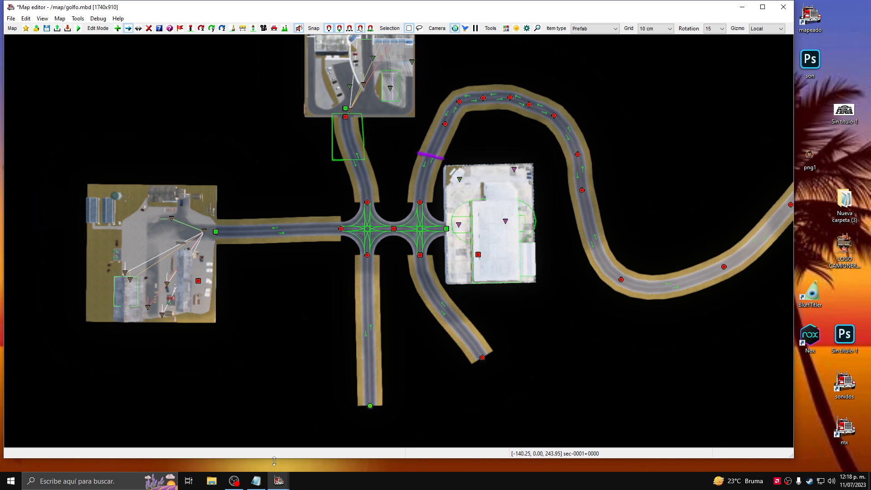
Open the content browser on the depots prefabs and preview depots/Supermarket.
mouse_move(279, 482)
click(307, 448)
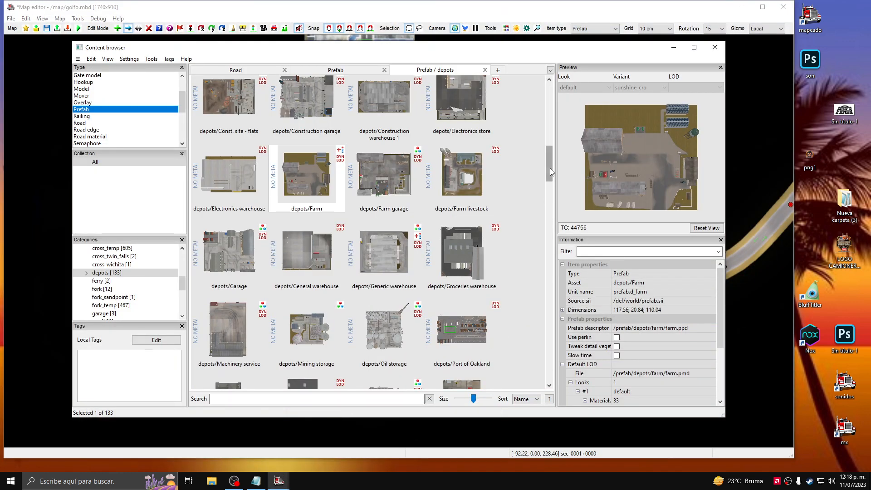
drag(550, 168, 548, 205)
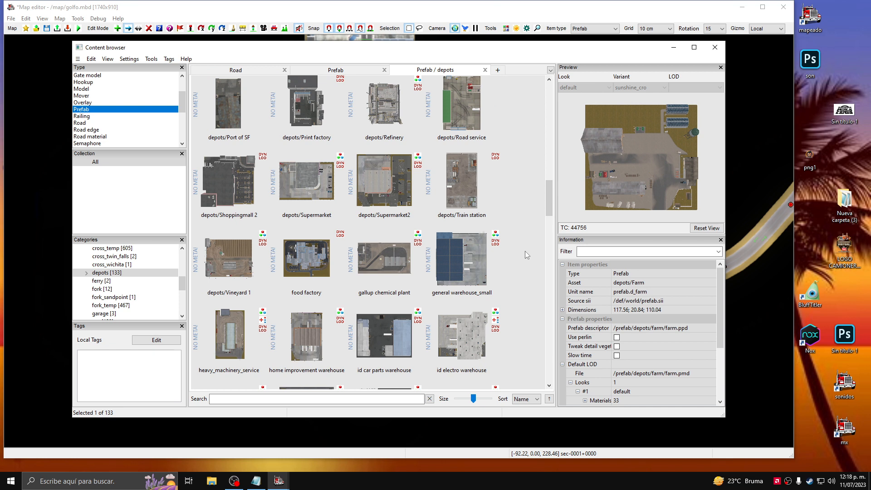
click(311, 193)
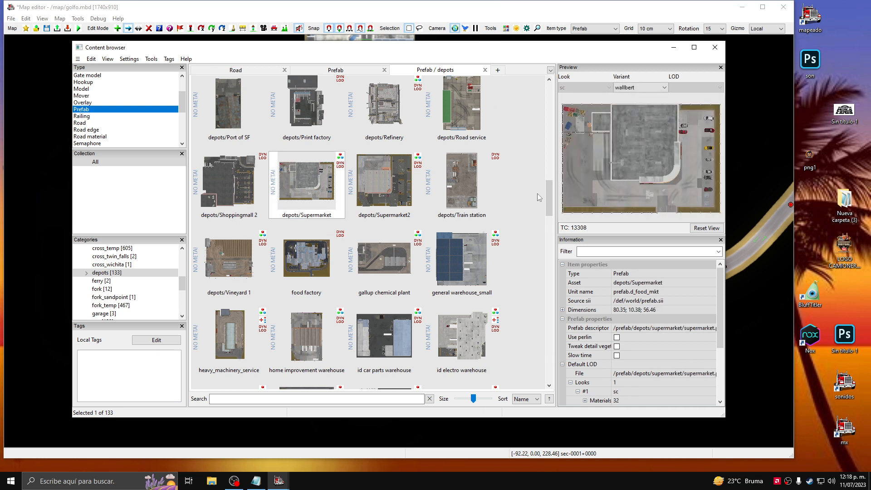
Look through the remaining depots prefabs, from the id warehouses to wy soda ash mine, for another company building.
drag(548, 194, 549, 224)
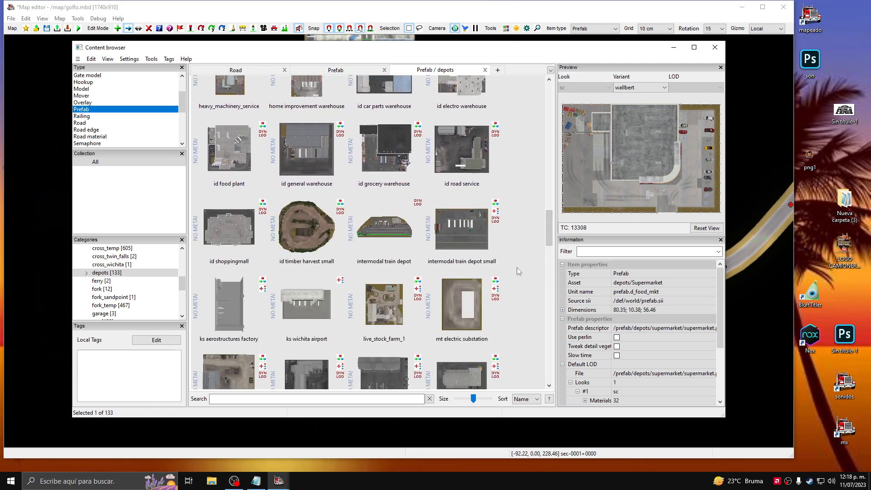
scroll(516, 268, down, 3)
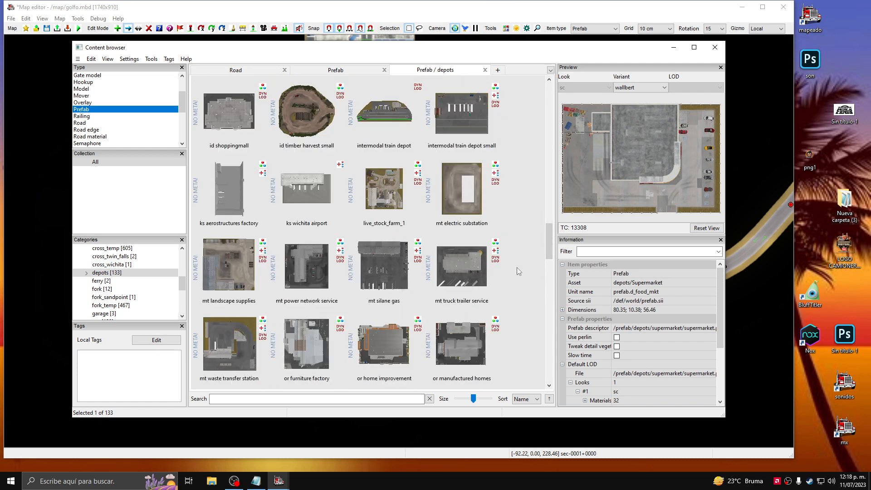
scroll(516, 267, down, 6)
scroll(517, 268, down, 6)
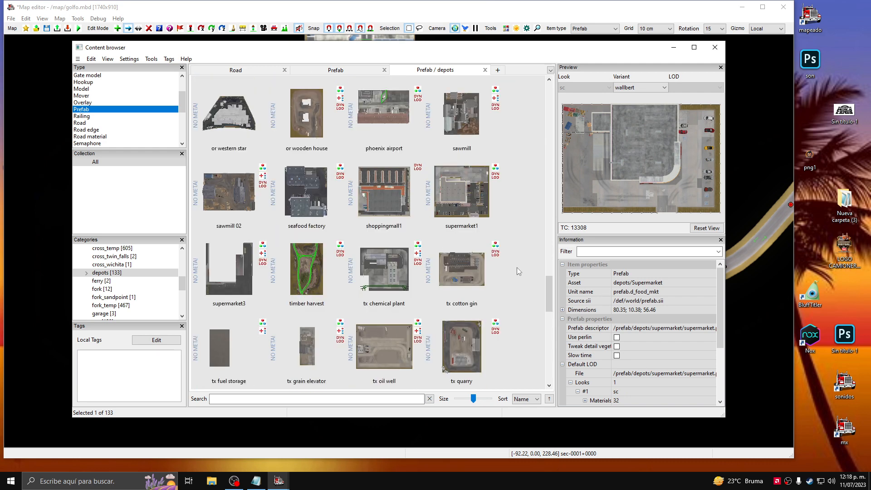
scroll(516, 268, down, 2)
scroll(516, 268, down, 4)
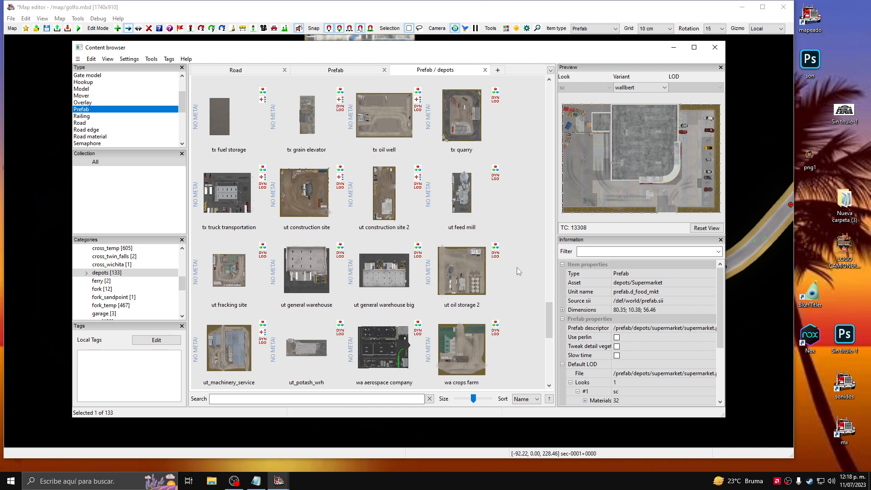
scroll(519, 270, down, 2)
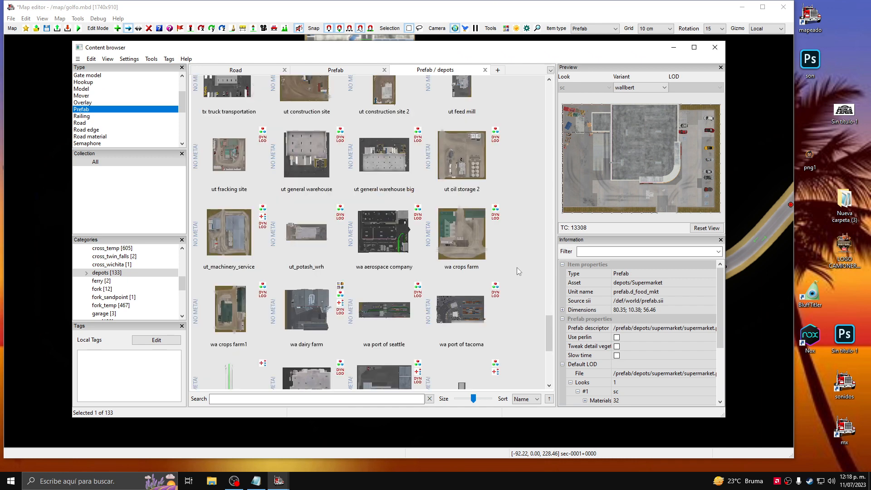
scroll(518, 271, down, 4)
scroll(518, 270, down, 3)
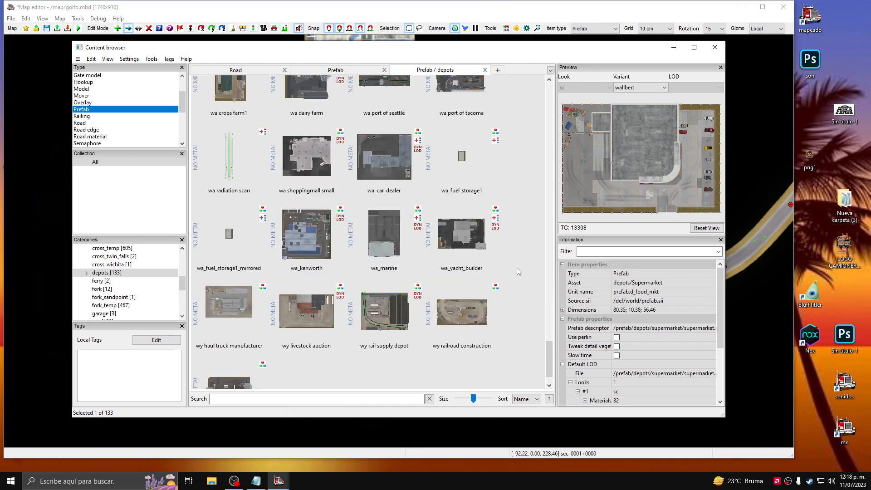
scroll(519, 270, down, 1)
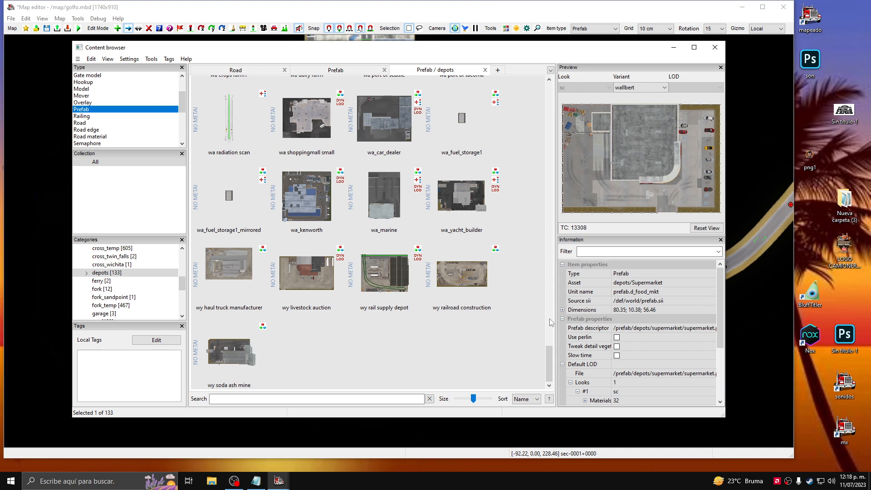
Go back to the earlier depots prefabs and review them again from depots/Car parts warehouse through the wa entries.
drag(553, 361, 535, 135)
scroll(395, 311, down, 3)
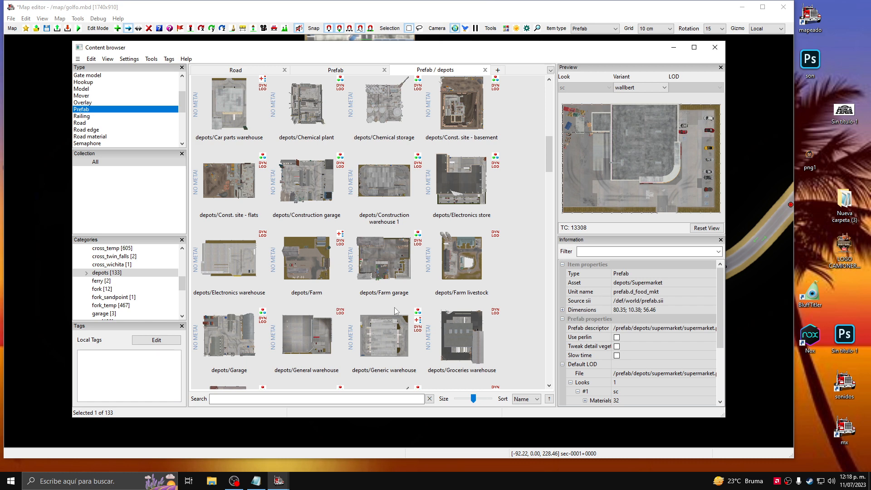
scroll(394, 311, down, 3)
scroll(397, 311, down, 3)
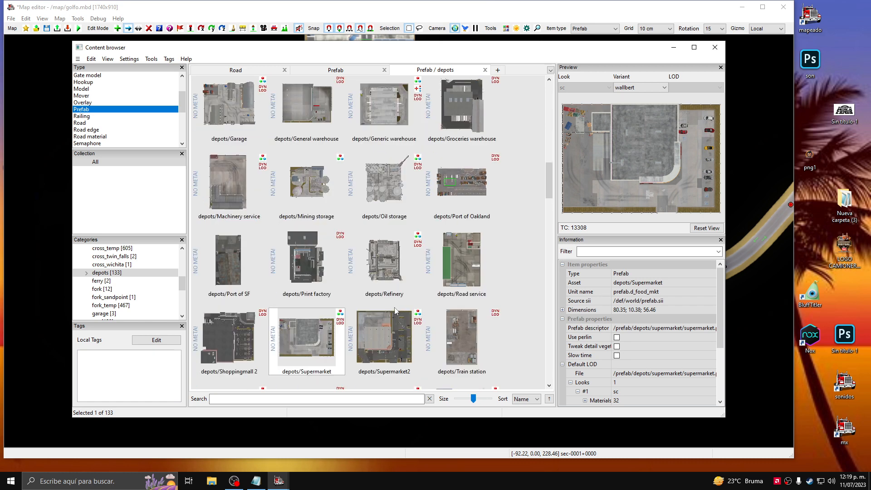
scroll(394, 311, down, 6)
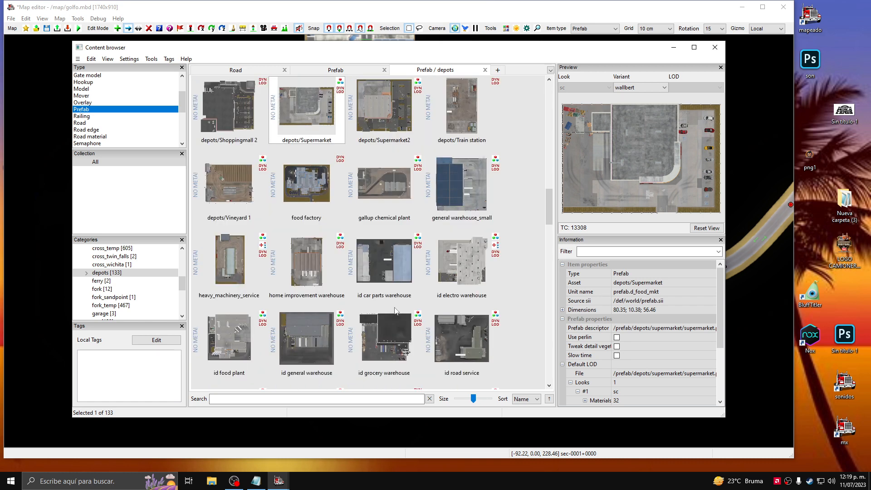
scroll(395, 311, down, 3)
scroll(397, 311, down, 3)
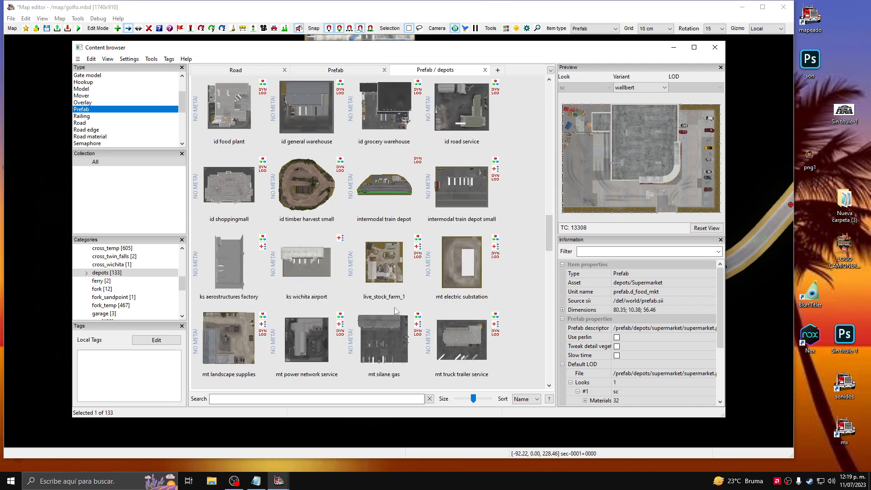
scroll(395, 311, down, 3)
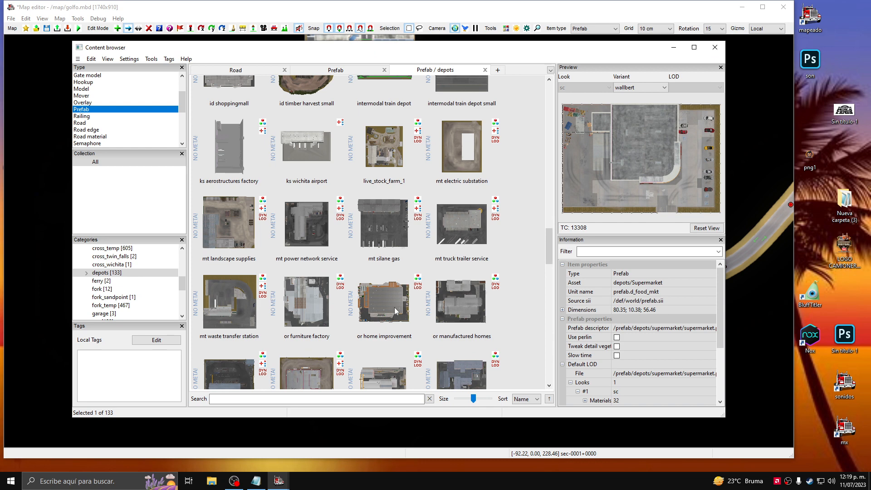
scroll(394, 309, down, 3)
scroll(394, 307, down, 3)
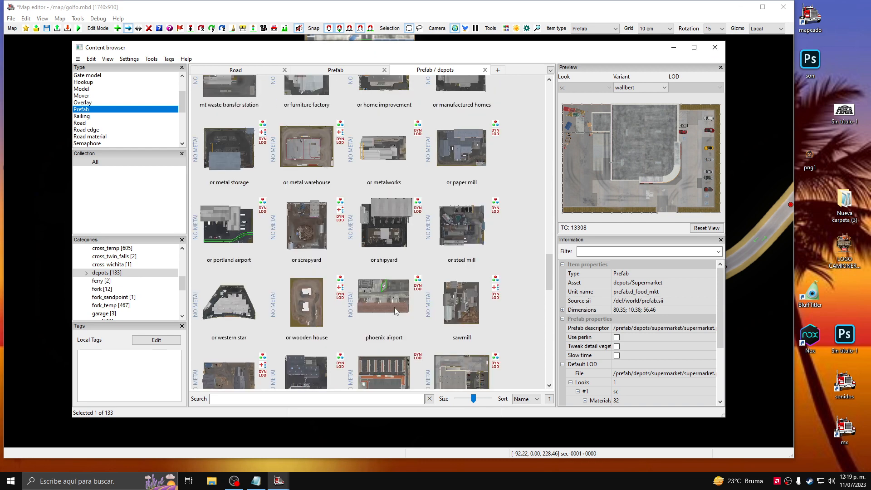
scroll(393, 306, down, 3)
scroll(394, 307, down, 3)
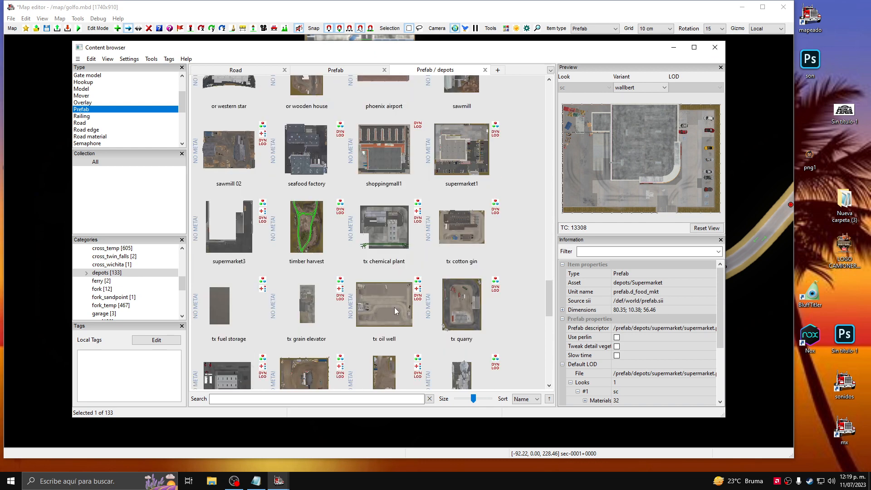
scroll(394, 307, down, 3)
scroll(394, 306, down, 3)
scroll(395, 307, down, 3)
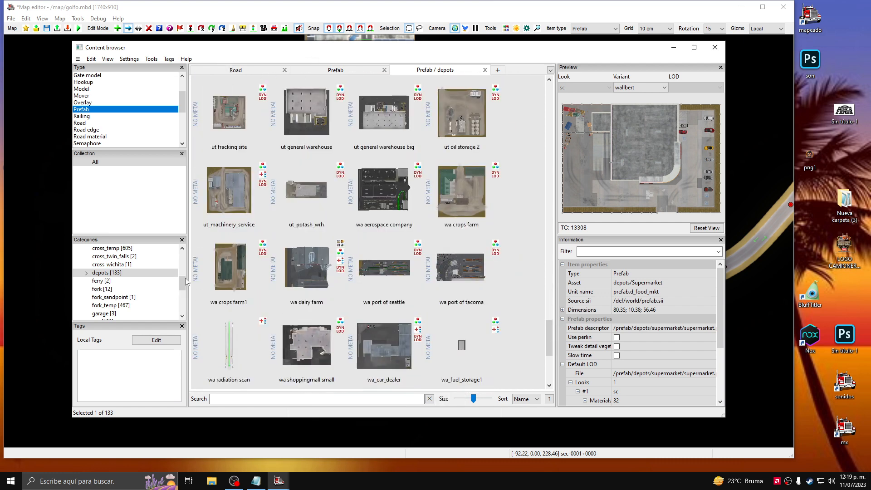
Show the prefabs in the mine category and check the remaining categories below it.
drag(183, 284, 180, 289)
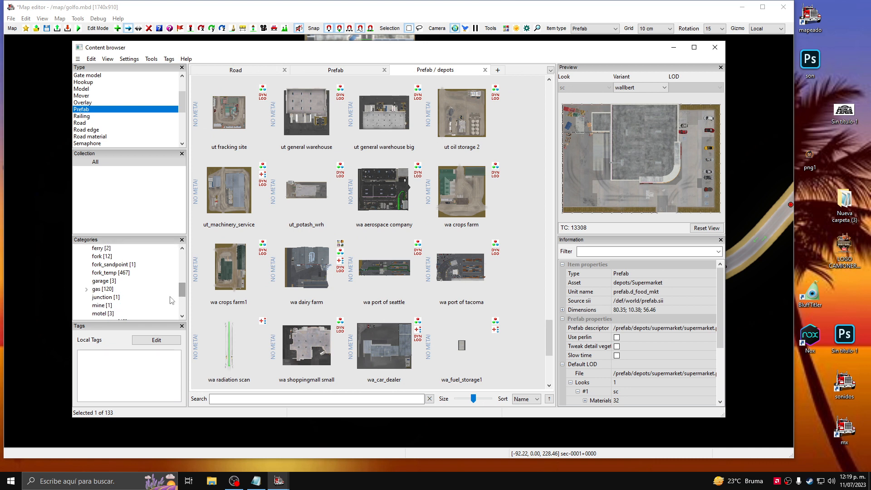
scroll(152, 307, down, 1)
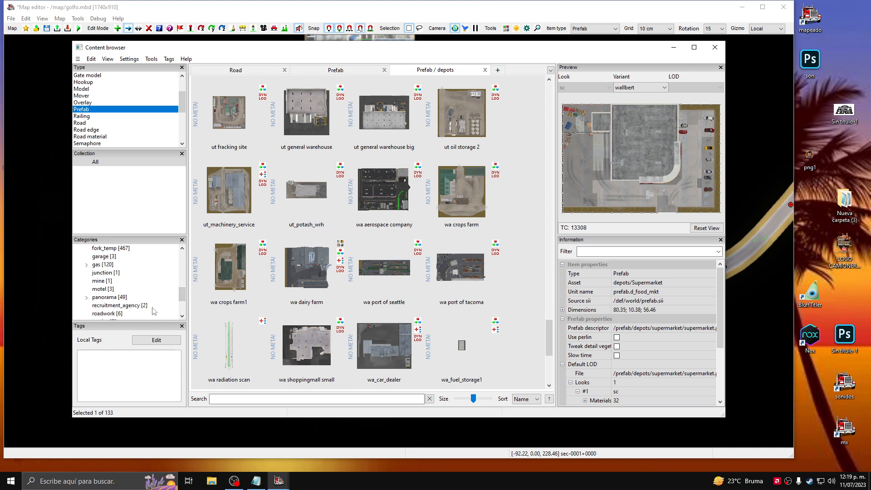
click(117, 282)
scroll(128, 291, down, 3)
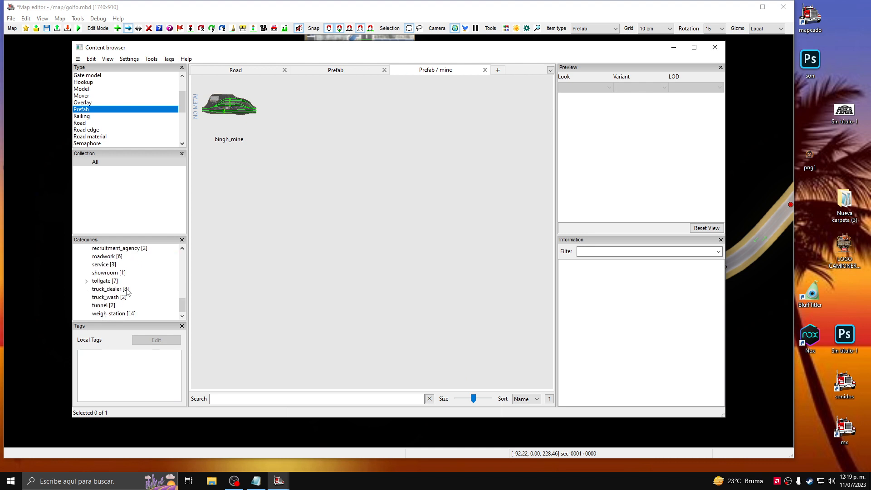
Examine the prefabs in the categories from additional through building, cross and cross_denver.
scroll(127, 292, up, 10)
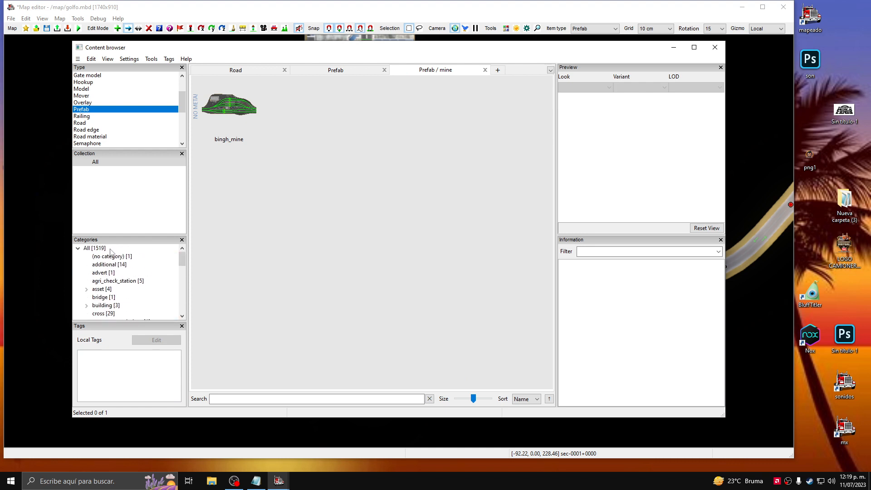
click(107, 264)
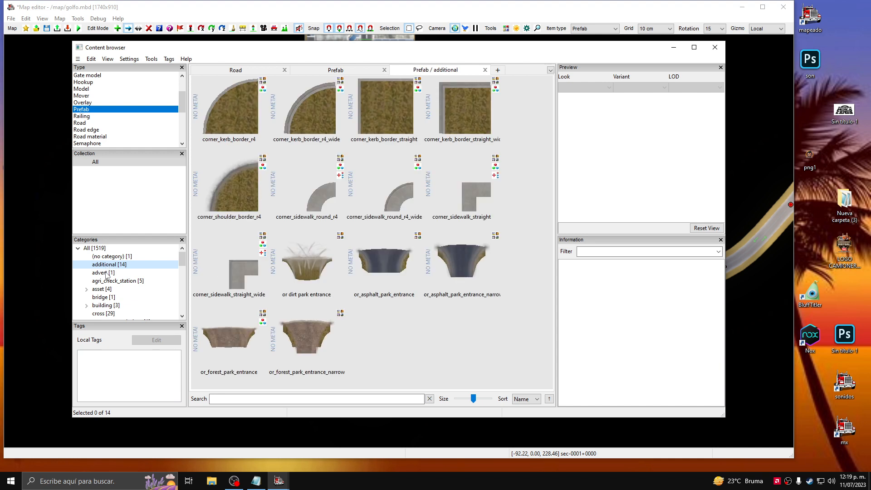
click(106, 273)
click(109, 281)
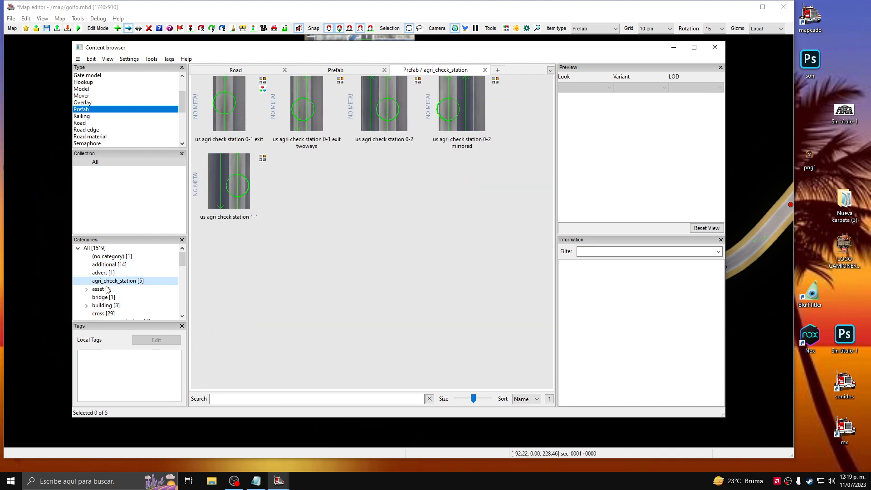
click(105, 290)
click(107, 297)
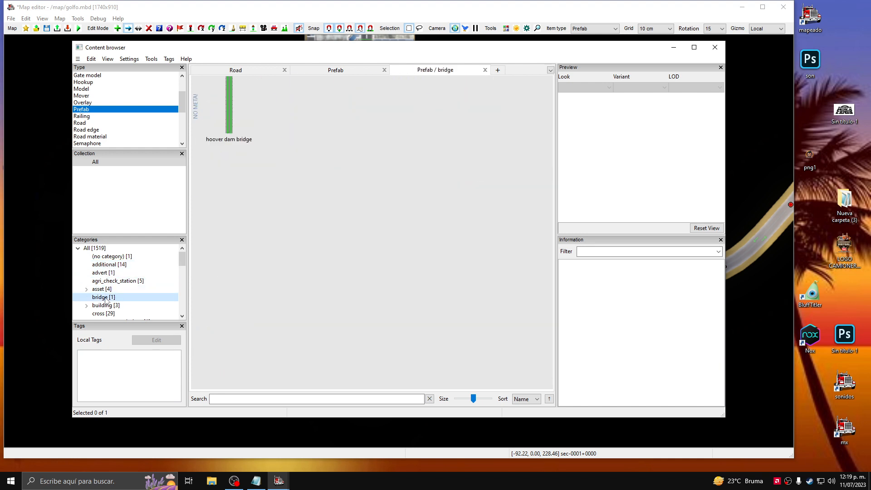
scroll(106, 301, down, 1)
click(104, 281)
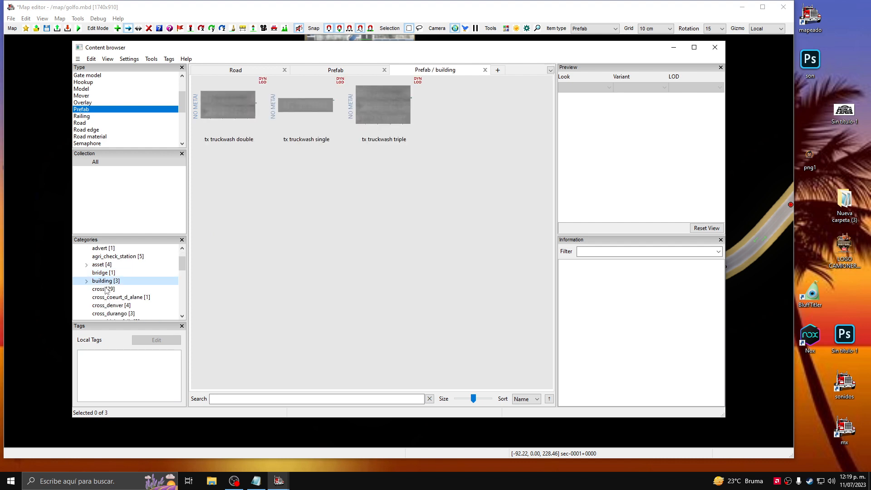
click(106, 290)
scroll(107, 291, down, 1)
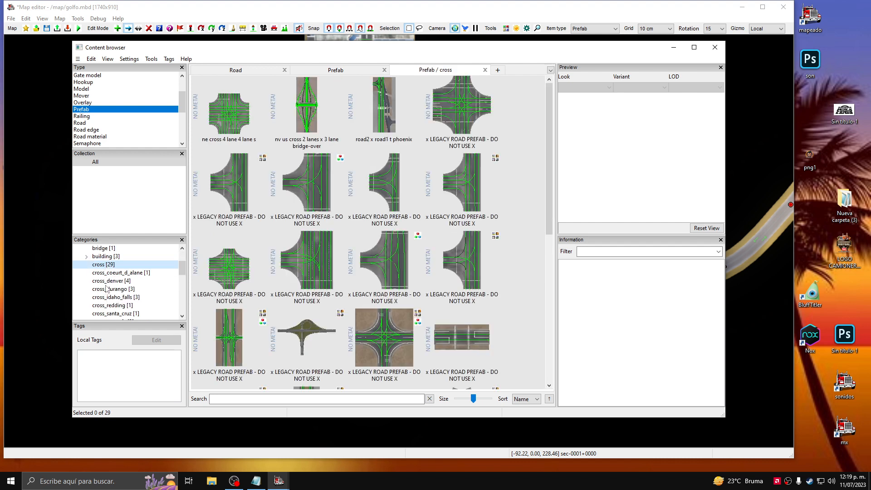
click(107, 274)
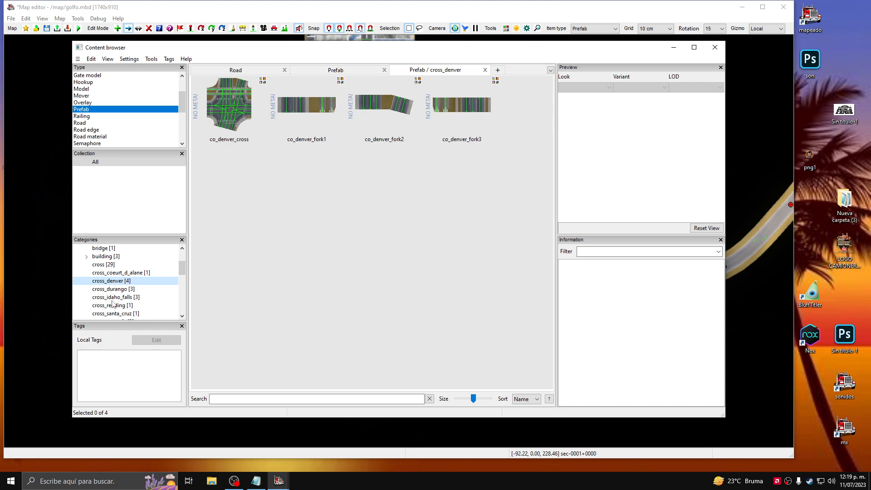
Examine the prefabs in the depots, ferry, fork, fork_sandpoint, fork_temp, garage and gas categories.
scroll(111, 293, down, 3)
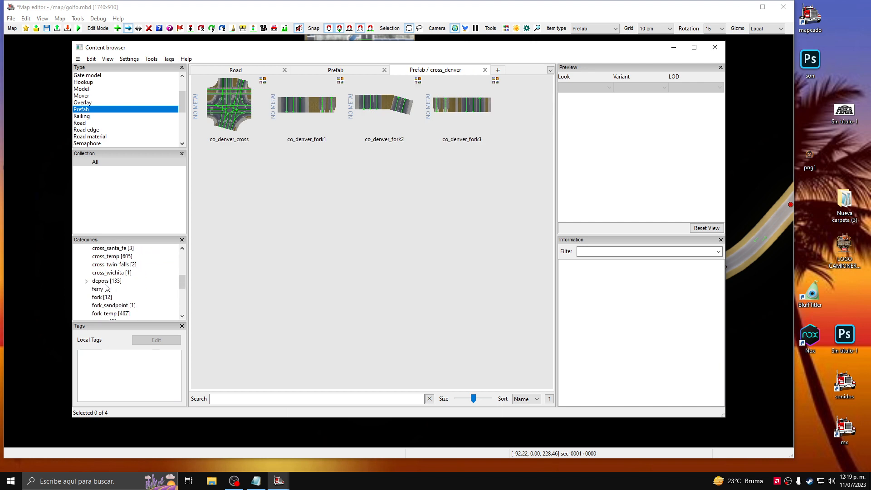
click(105, 282)
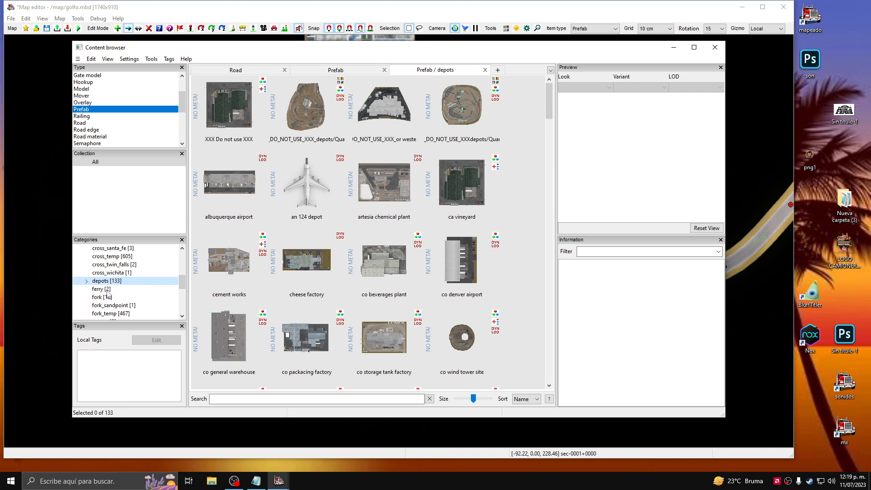
click(106, 290)
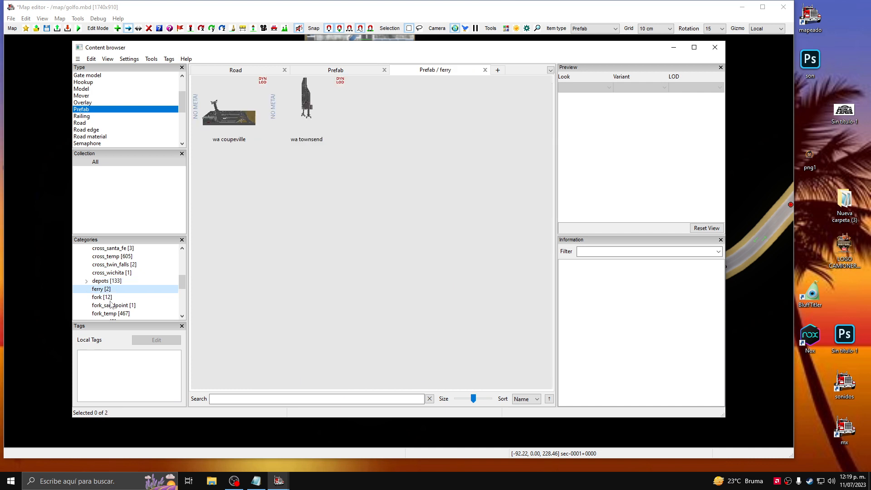
click(110, 298)
click(111, 306)
scroll(111, 306, down, 1)
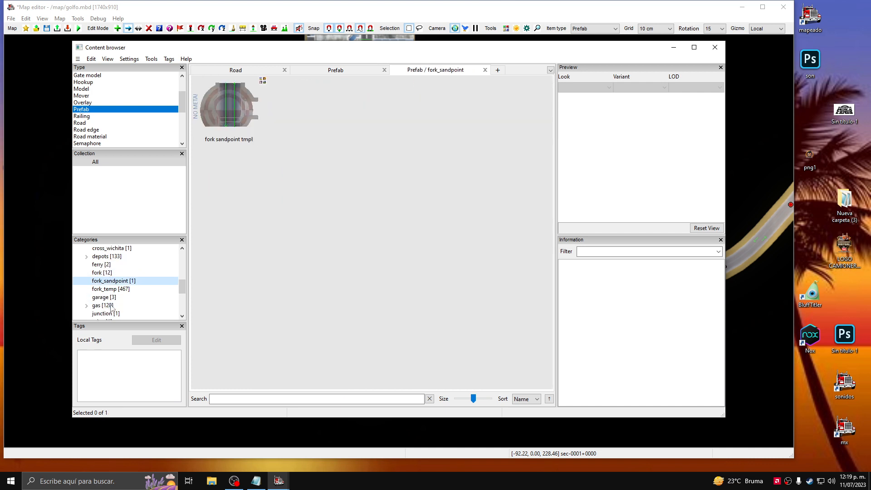
click(109, 293)
click(110, 298)
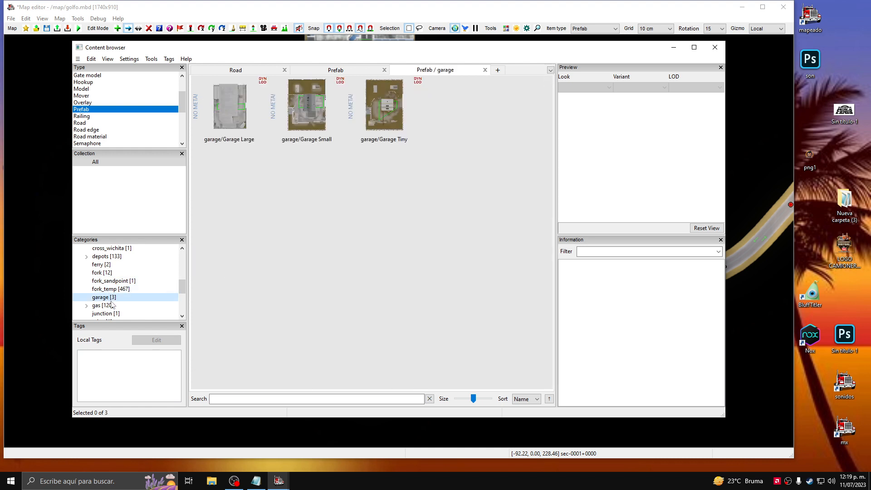
click(111, 306)
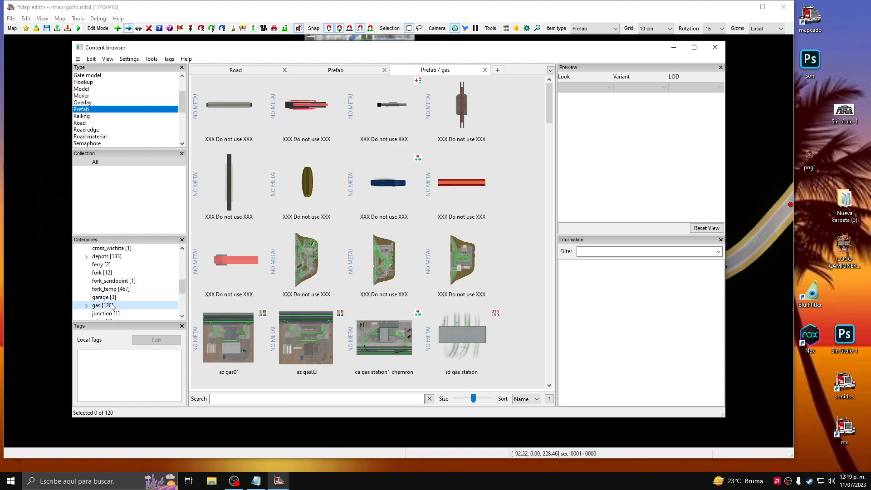
Check the junction, mine and motel categories and look through the panorama prefabs down to wy little america building.
scroll(112, 307, down, 1)
click(110, 290)
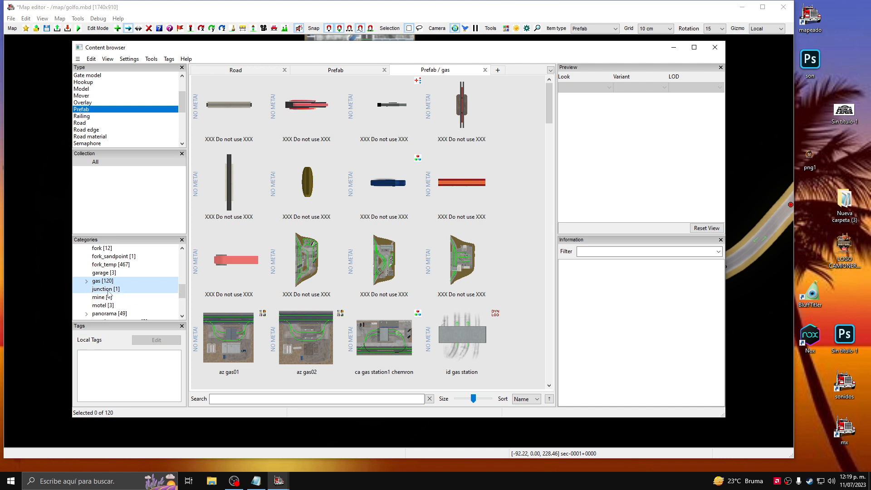
click(110, 299)
click(111, 306)
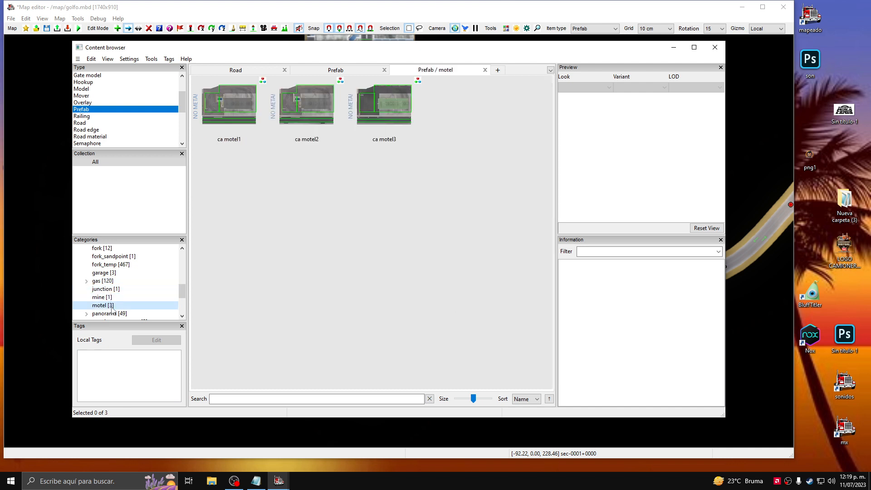
click(113, 314)
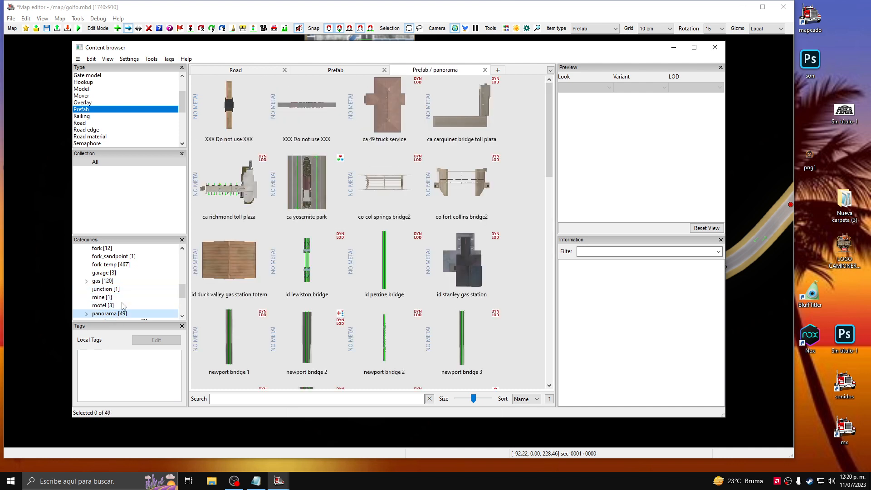
scroll(402, 254, down, 5)
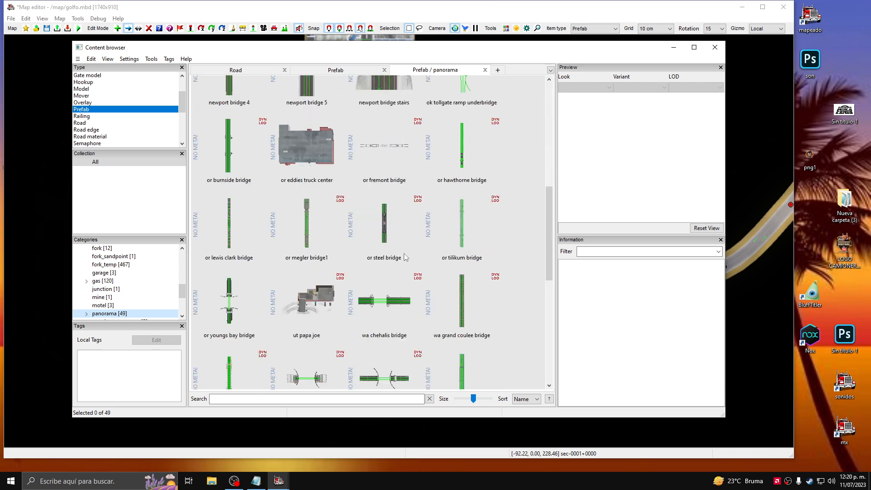
scroll(406, 257, down, 5)
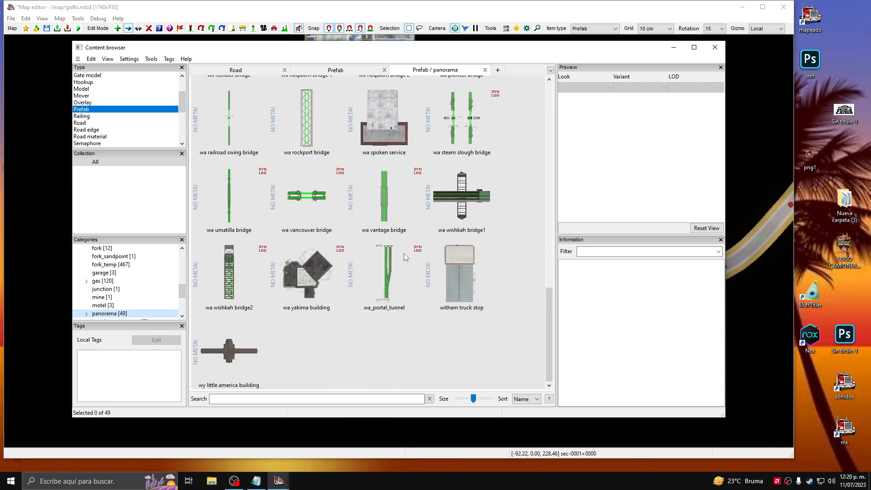
Examine the remaining prefab categories from recruitment_agency, roadwork and service through tollgate, truck_dealer and tunnel to weigh_station.
scroll(134, 309, down, 1)
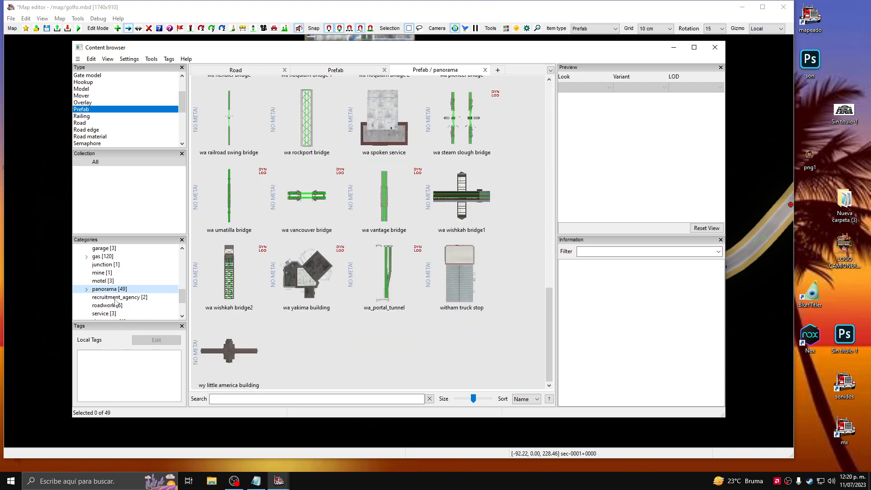
click(116, 299)
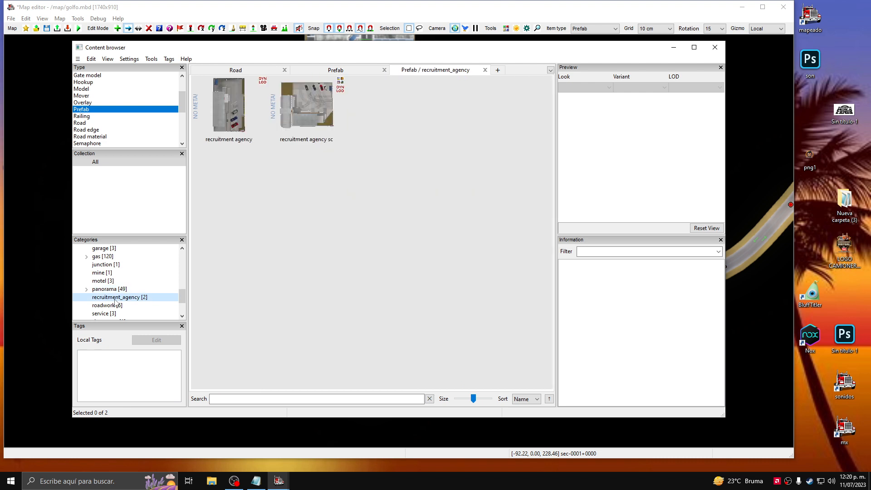
scroll(116, 302, down, 1)
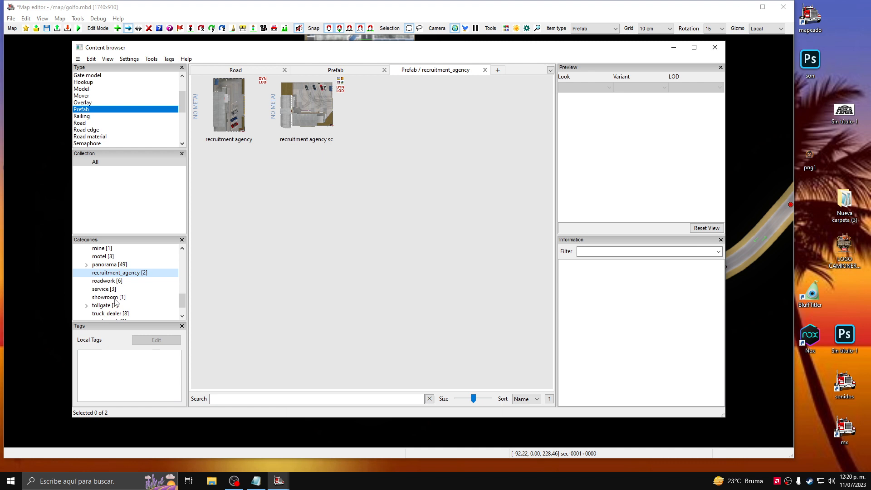
click(108, 282)
click(112, 291)
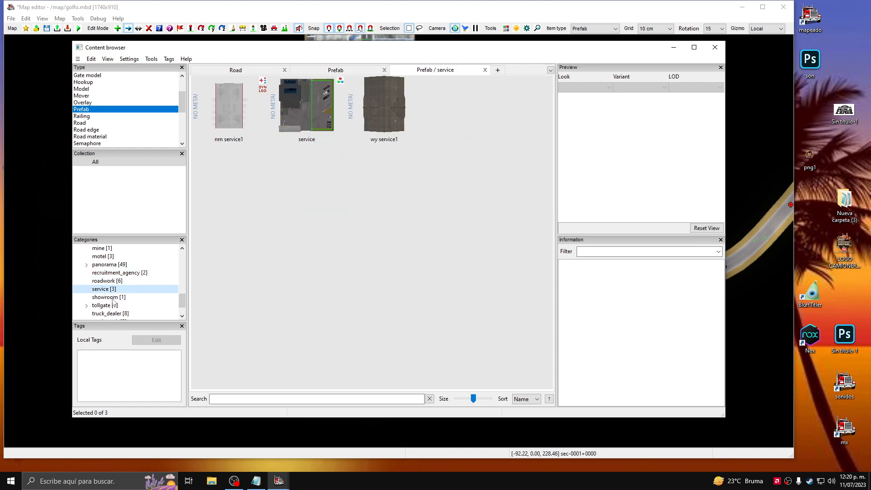
click(113, 297)
click(113, 306)
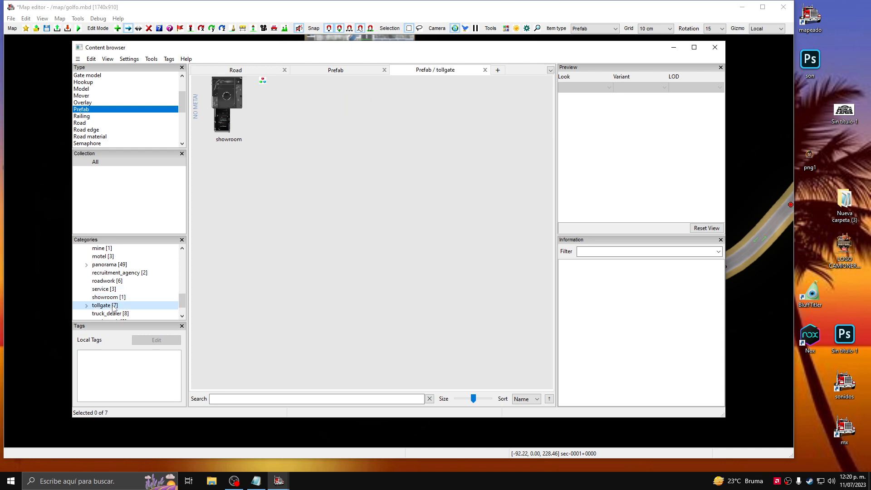
scroll(114, 307, down, 1)
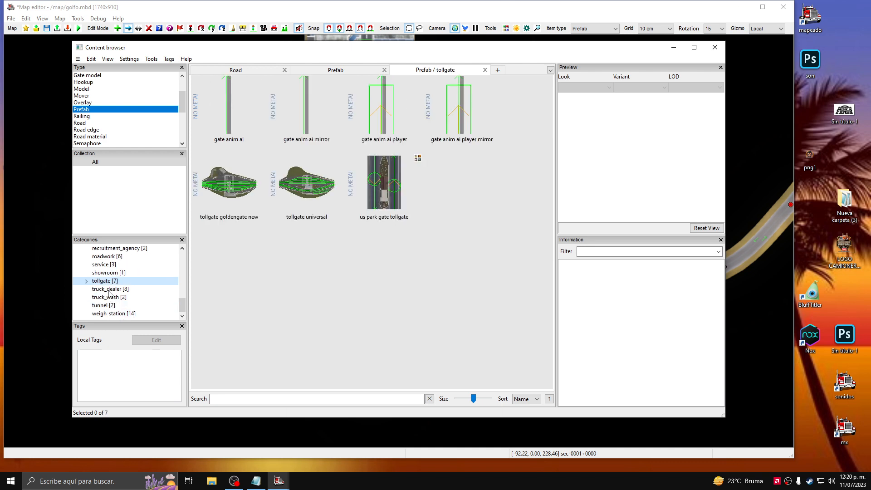
click(111, 290)
click(111, 299)
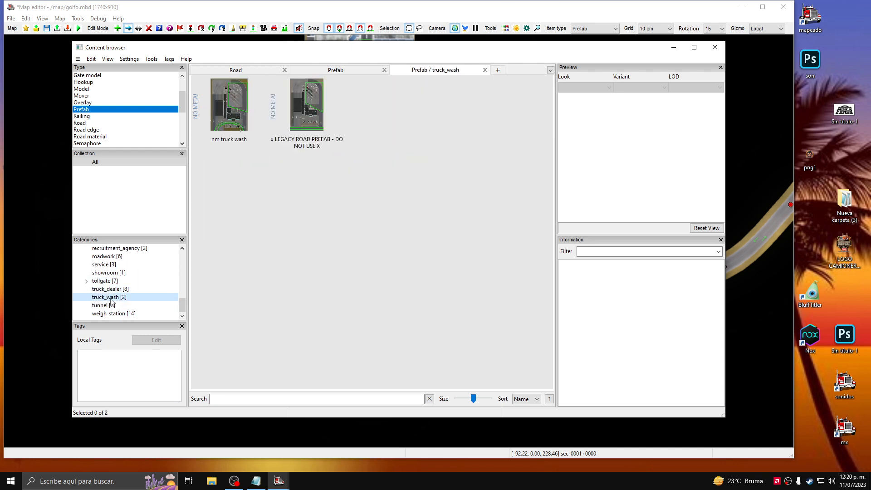
click(112, 305)
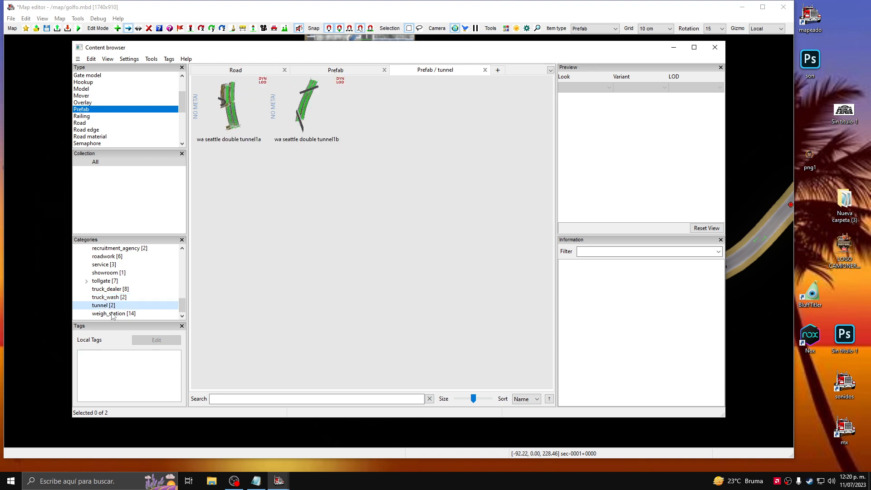
click(113, 314)
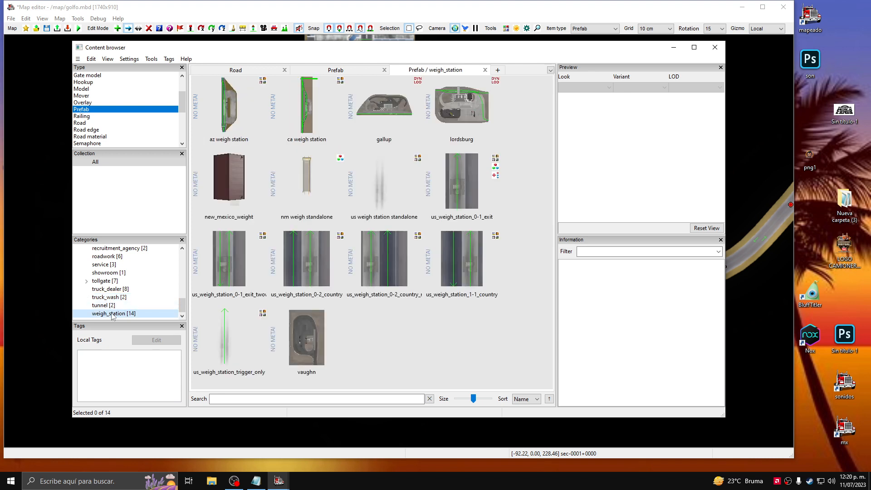
Show content of all types, then restrict the listing to prefabs across all categories.
scroll(152, 287, up, 10)
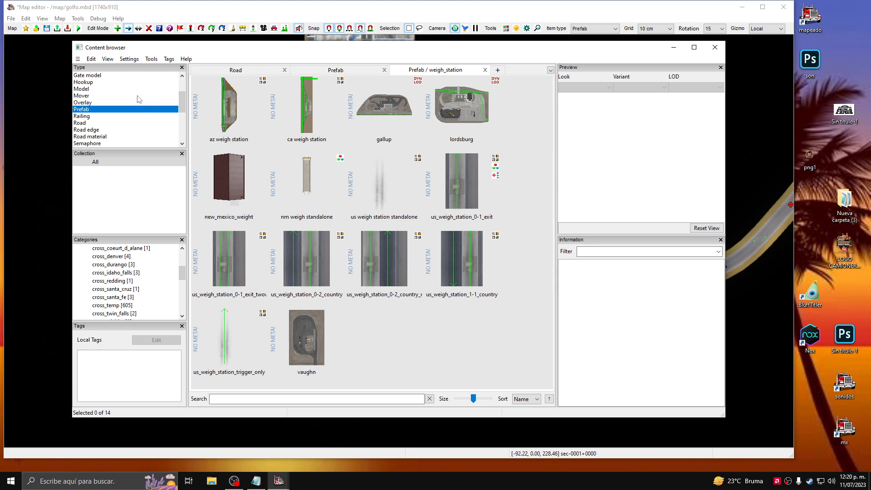
scroll(131, 98, up, 2)
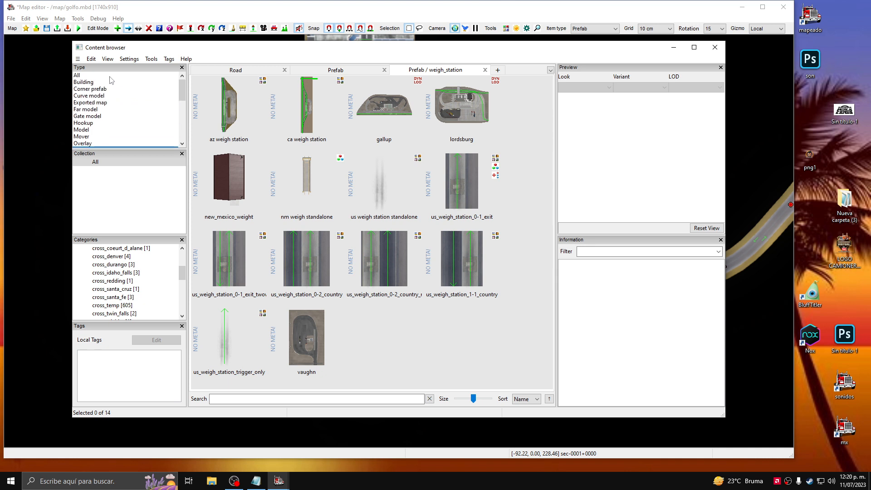
click(111, 76)
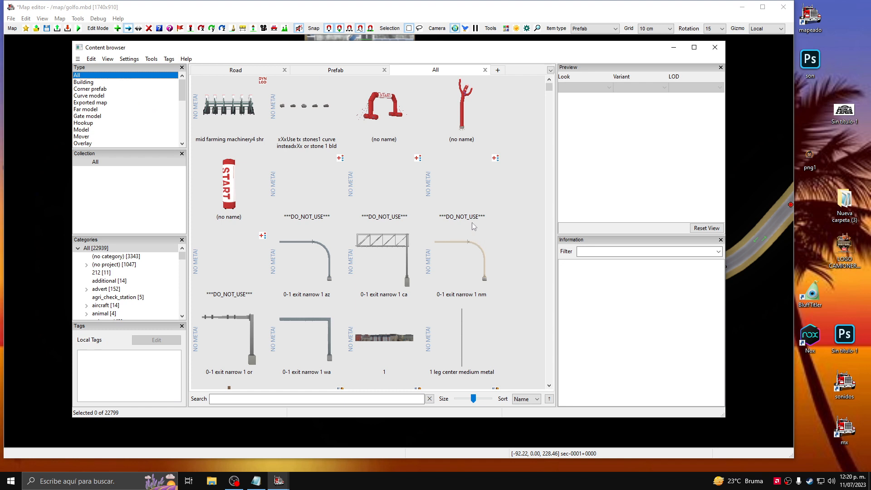
drag(184, 94, 183, 103)
click(86, 124)
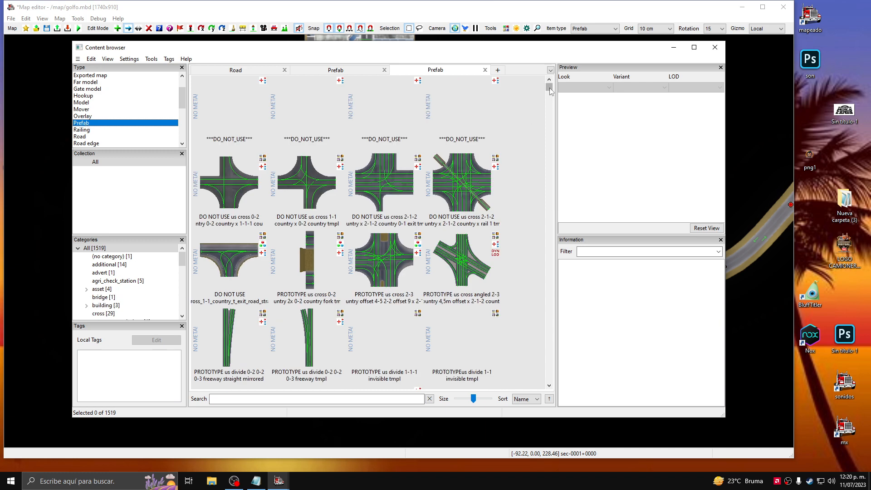
Look through the unfiltered prefab list from its beginning to the first depots entries, such as depots/AZ mine.
scroll(481, 266, down, 5)
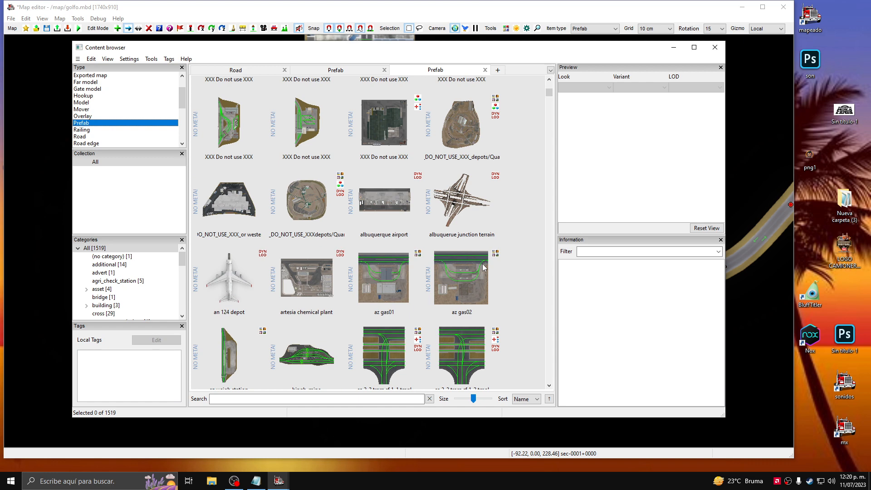
scroll(483, 268, down, 10)
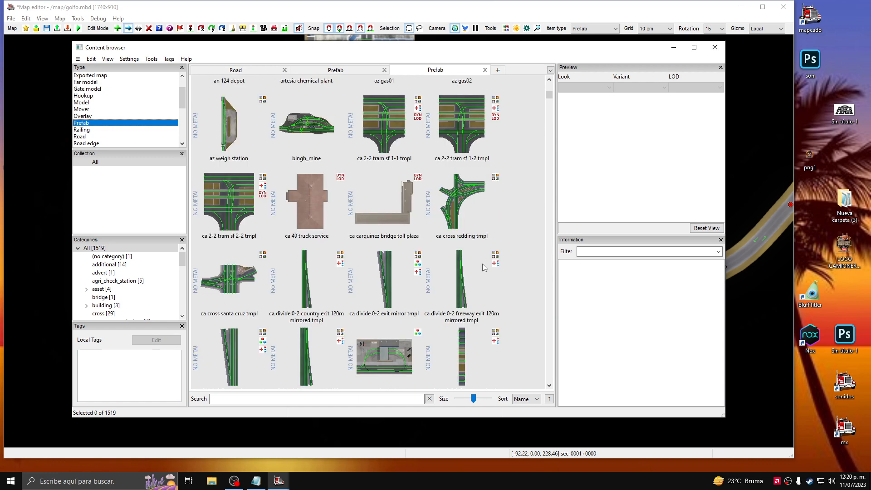
scroll(485, 267, down, 3)
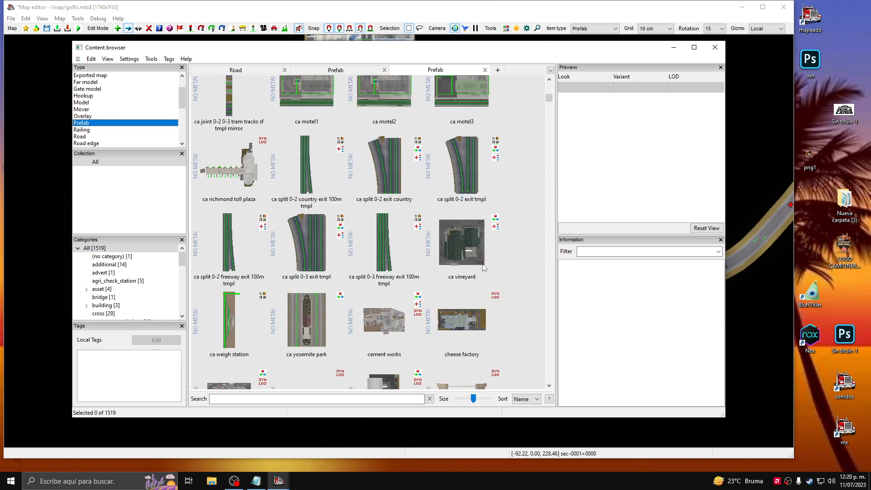
scroll(484, 267, down, 5)
scroll(483, 263, down, 10)
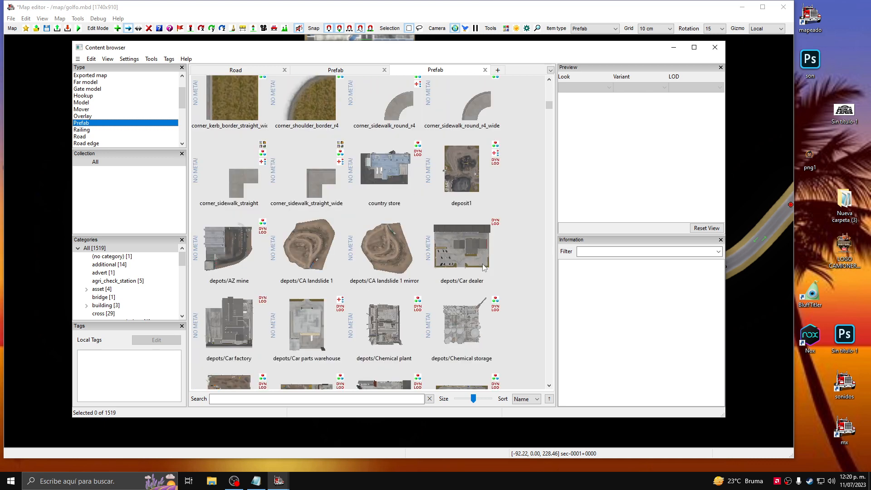
Look through the depots prefabs from Car dealer to Vineyard 1, then the garage, gate and id prefabs.
scroll(484, 268, down, 3)
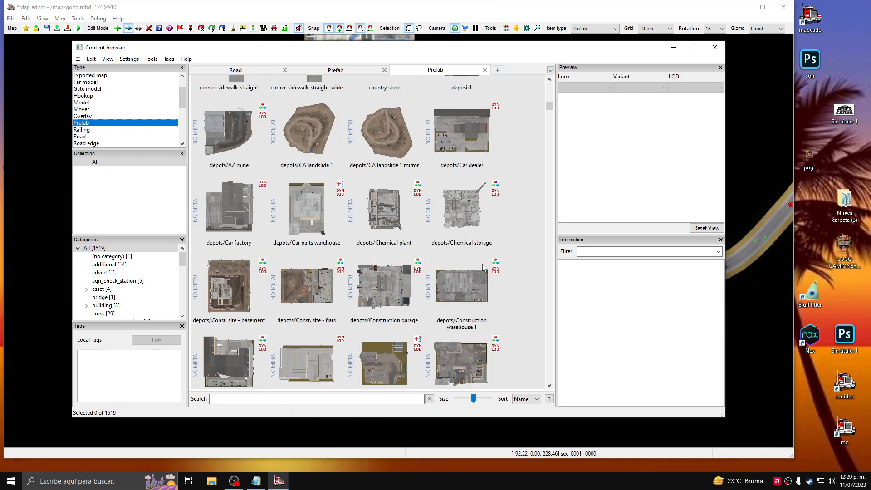
scroll(484, 267, down, 3)
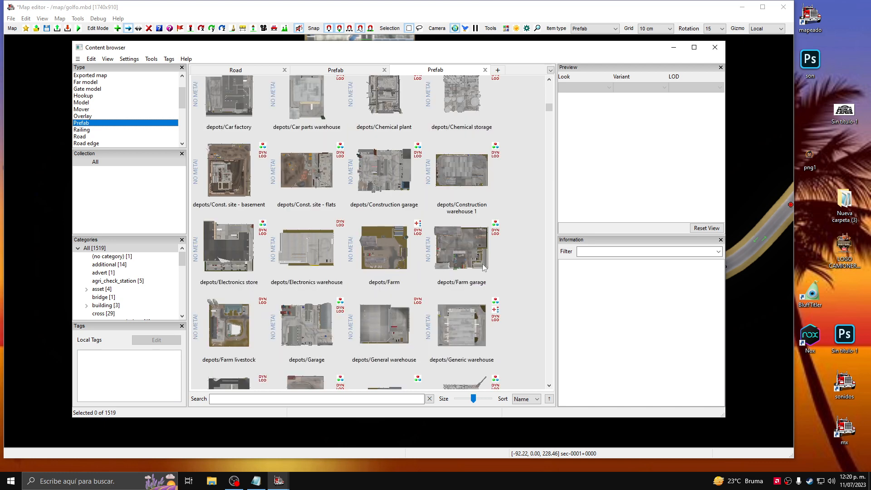
scroll(484, 268, down, 3)
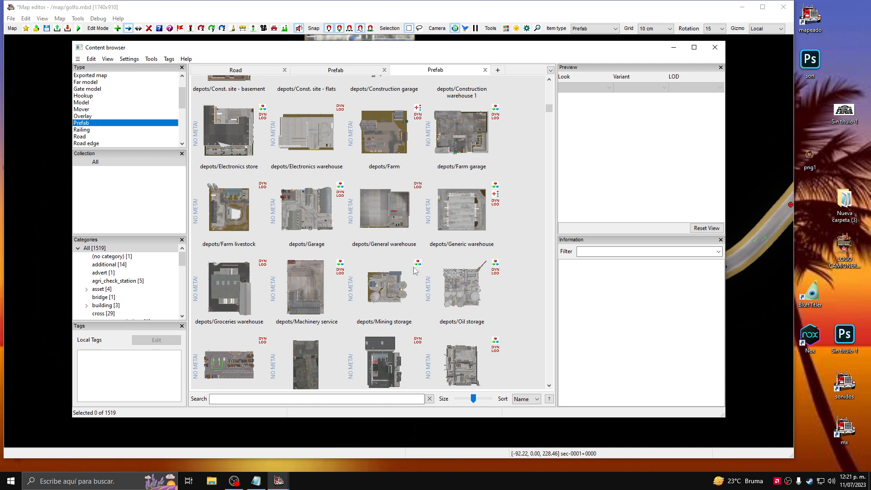
scroll(414, 270, down, 3)
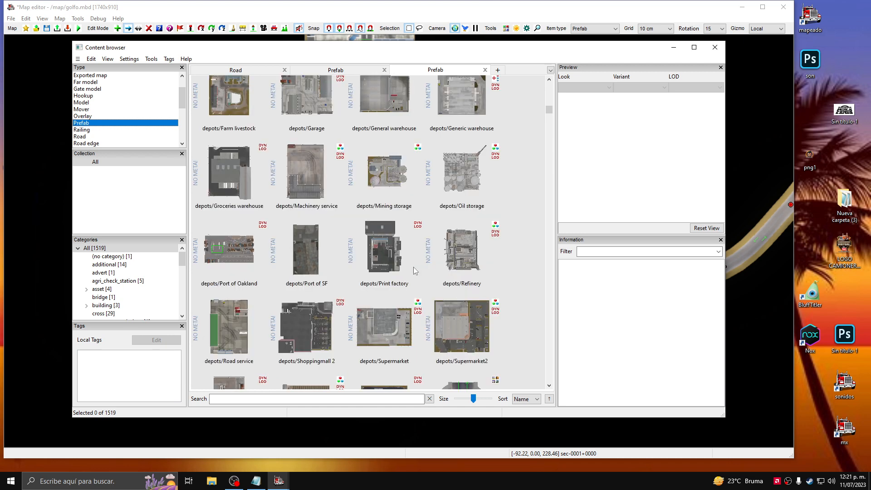
scroll(414, 270, down, 3)
scroll(413, 268, down, 3)
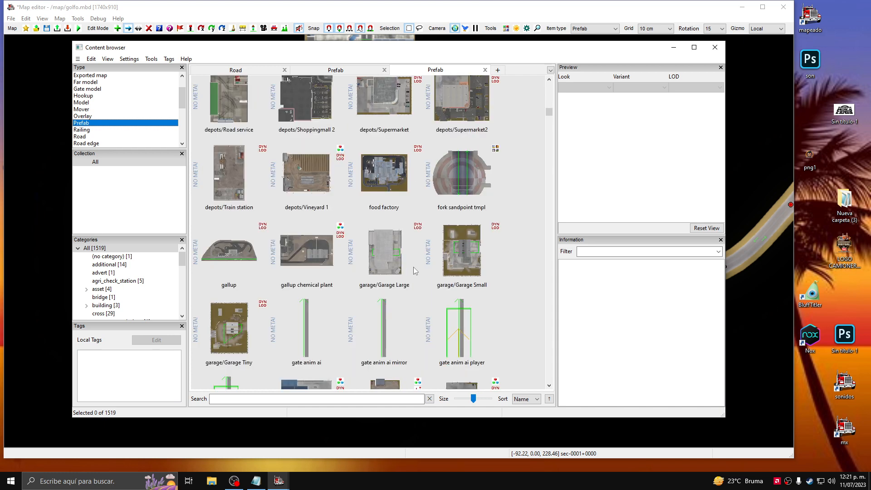
scroll(413, 268, down, 6)
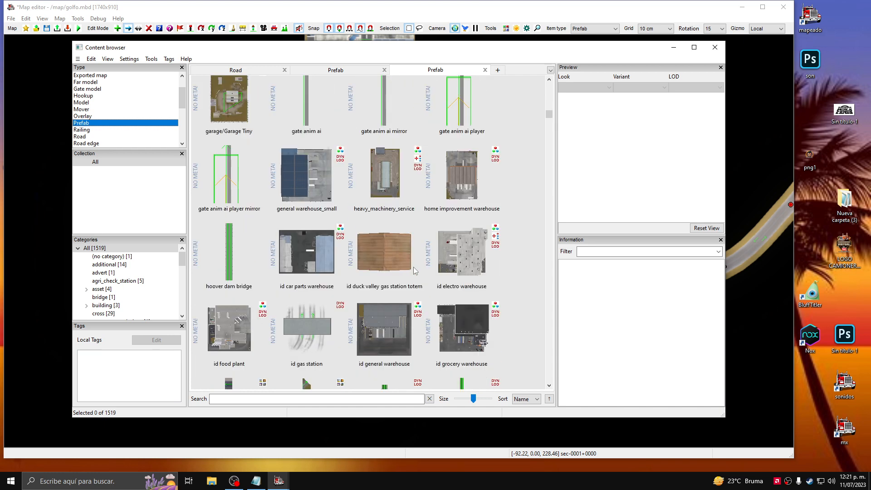
scroll(413, 267, down, 3)
scroll(413, 268, down, 6)
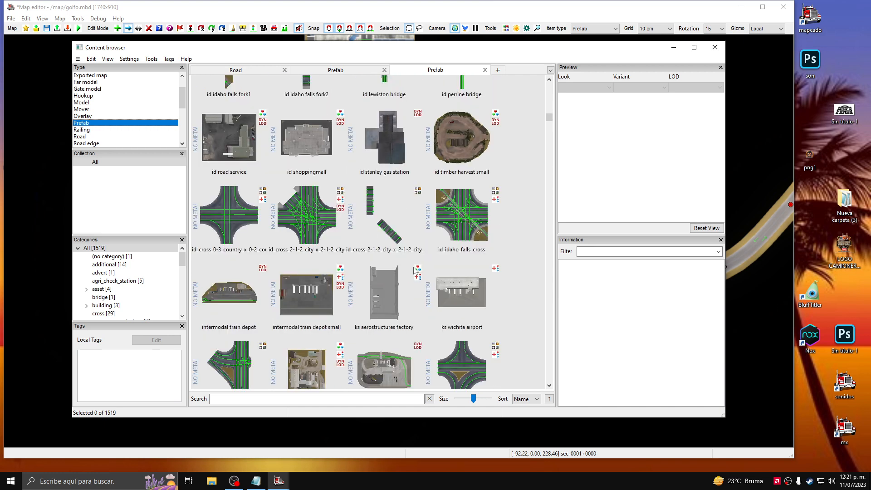
Examine the ks, mt and nm prefabs and the or entries down to or wooden house and or_asphalt_park_entrance.
scroll(413, 271, down, 3)
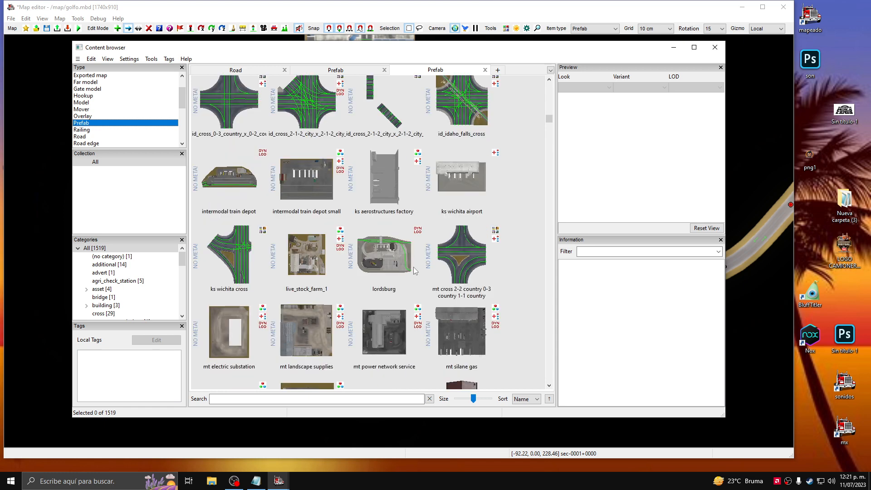
scroll(413, 267, down, 3)
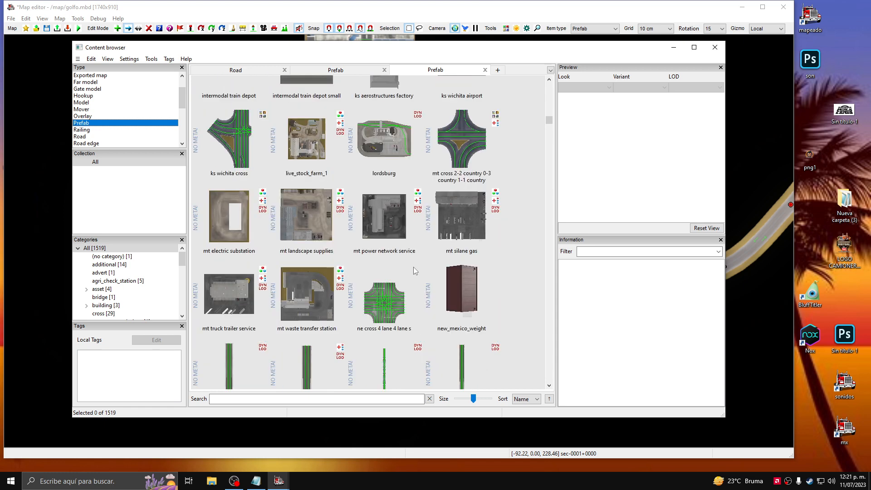
scroll(413, 267, down, 3)
scroll(413, 267, down, 6)
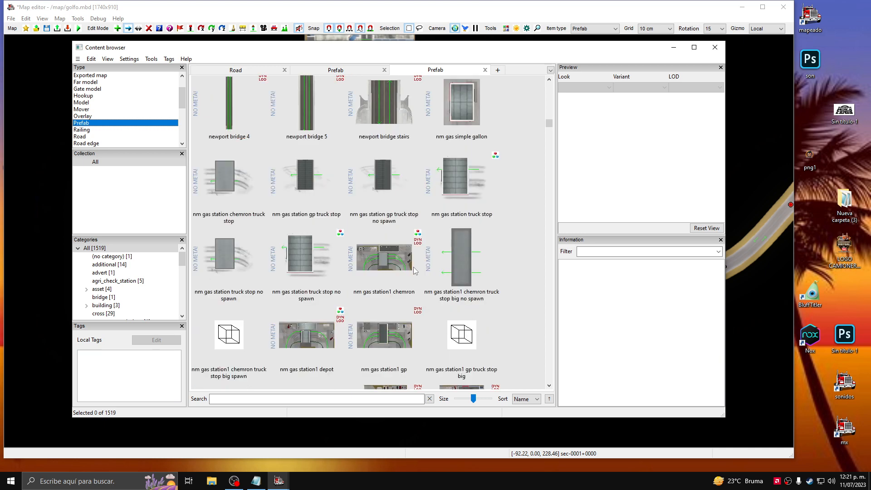
scroll(414, 271, down, 6)
scroll(414, 271, down, 3)
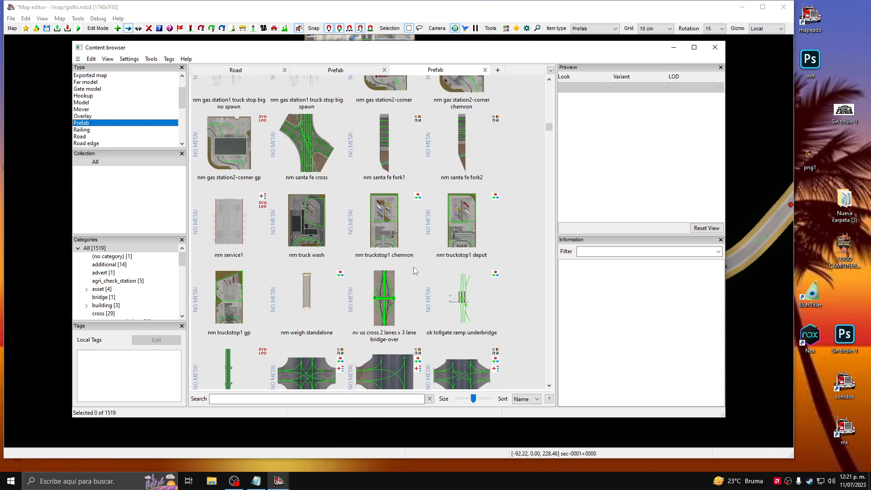
scroll(413, 271, down, 3)
scroll(415, 271, down, 6)
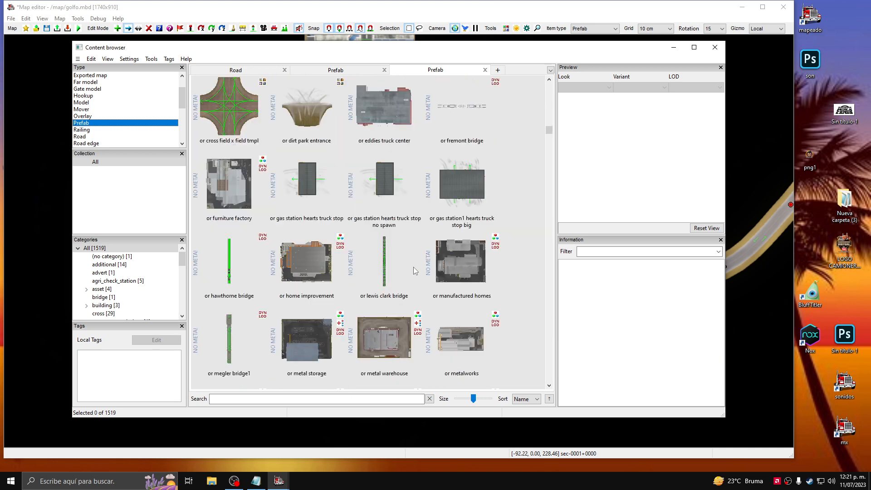
scroll(413, 267, down, 3)
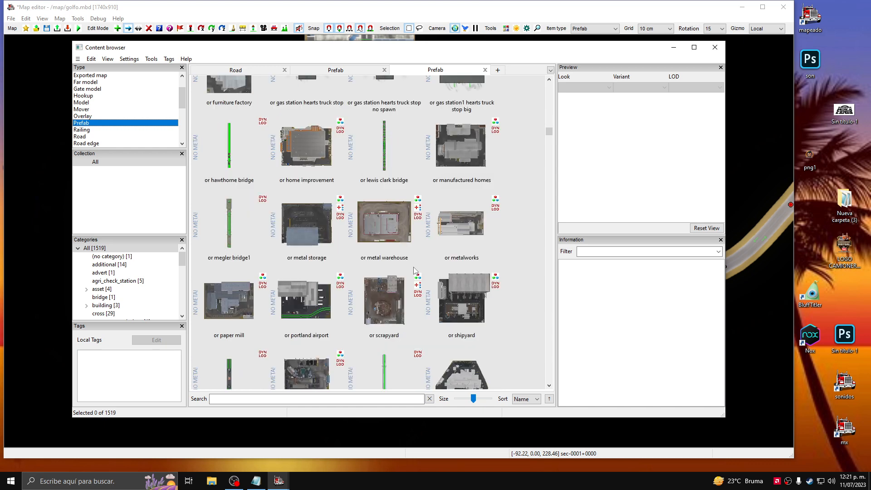
scroll(414, 271, down, 3)
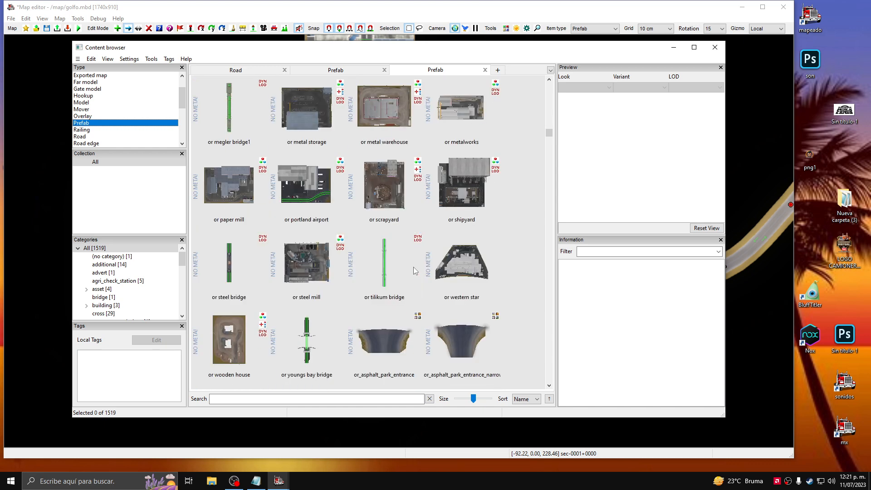
Check the prefabs from the or forest pieces through recruitment agency, sawmill, supermarket and truck dealer to the tx sites and tx_roadwork.
scroll(413, 267, down, 10)
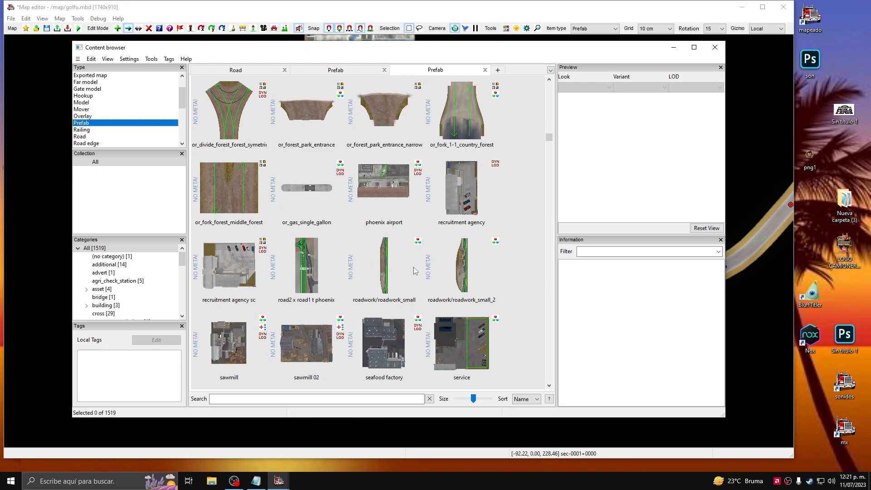
scroll(413, 267, down, 4)
scroll(413, 266, down, 2)
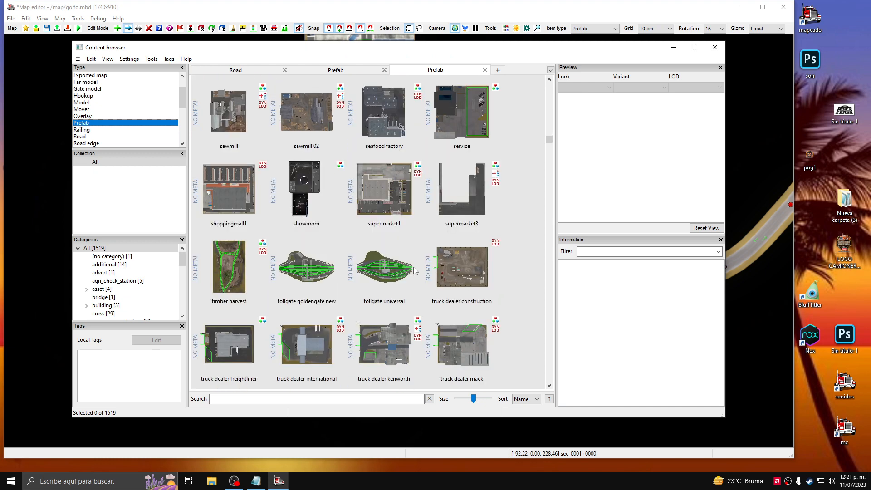
scroll(413, 267, down, 3)
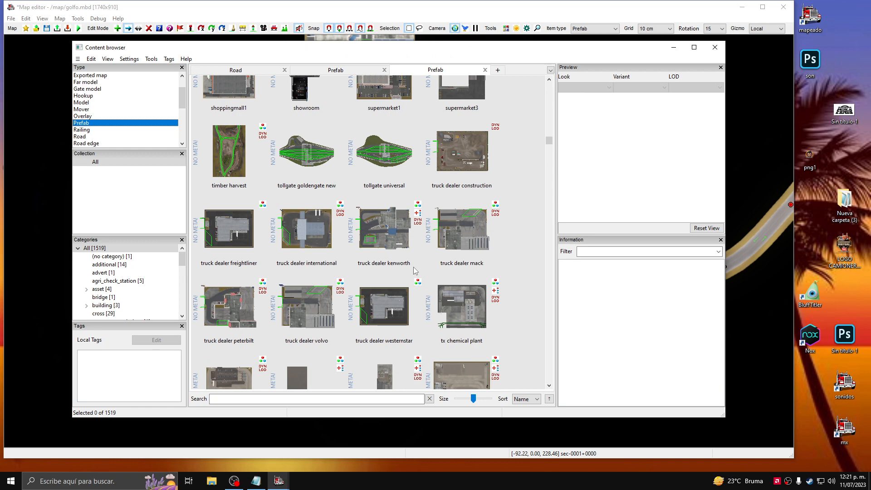
scroll(414, 271, down, 3)
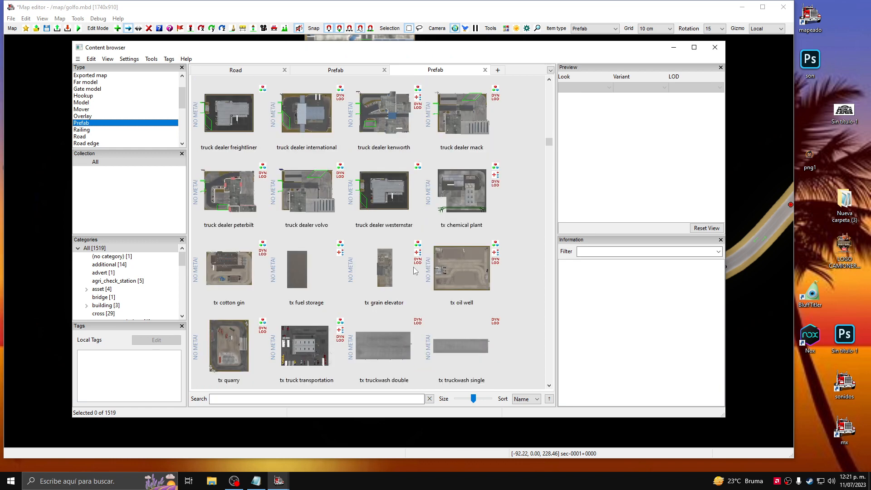
scroll(413, 271, down, 3)
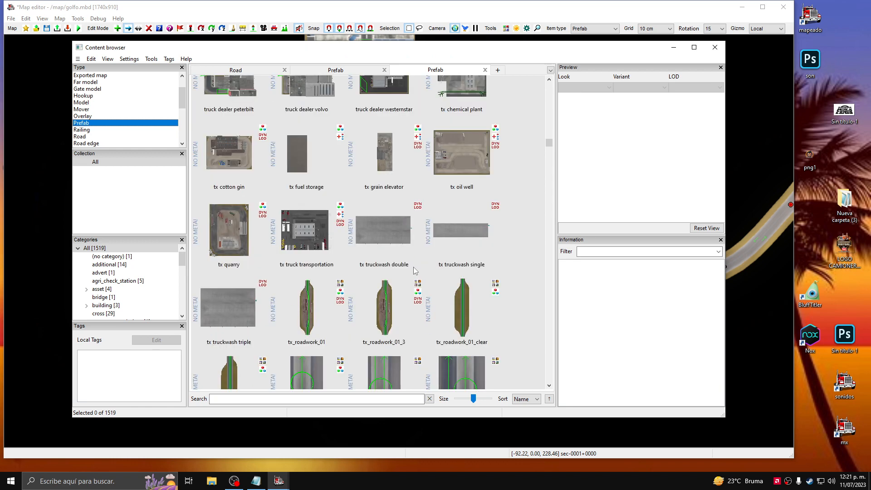
scroll(414, 271, down, 3)
Skim the us template prefabs, covering angled crosses, crosses, rail crossings, divides, gas roofs and freeway splits.
scroll(413, 267, down, 12)
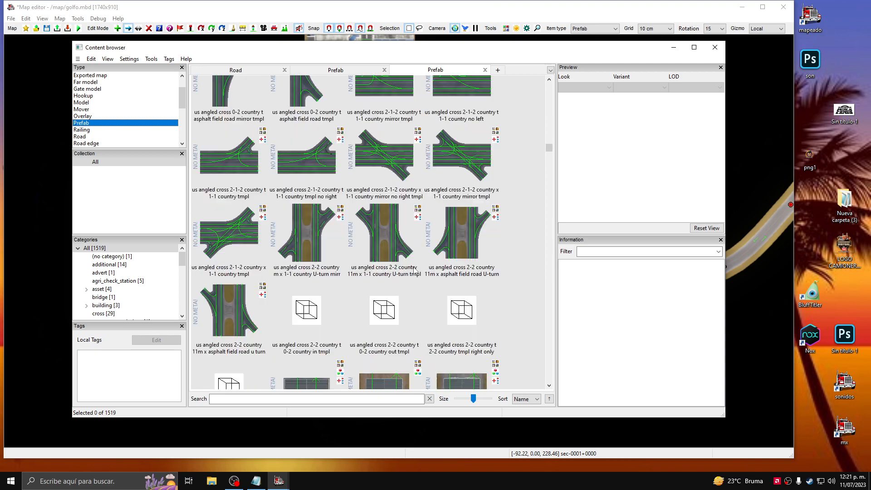
scroll(414, 271, down, 12)
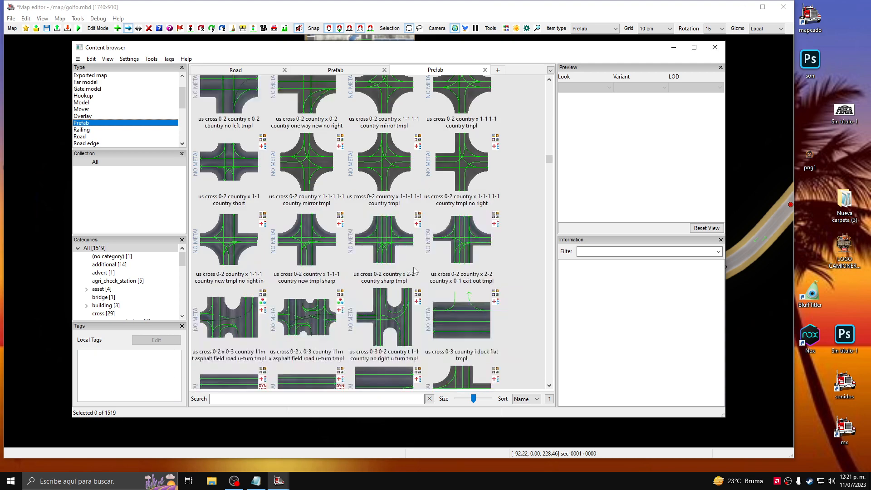
scroll(414, 271, down, 12)
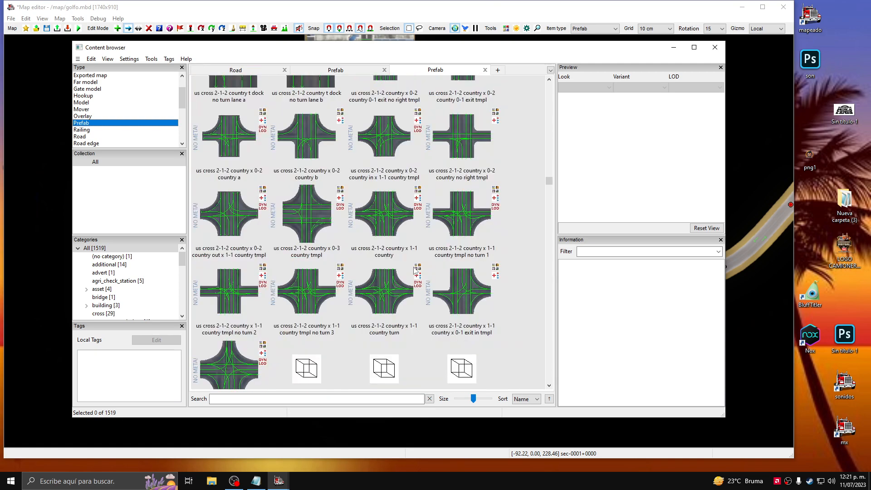
scroll(414, 271, down, 12)
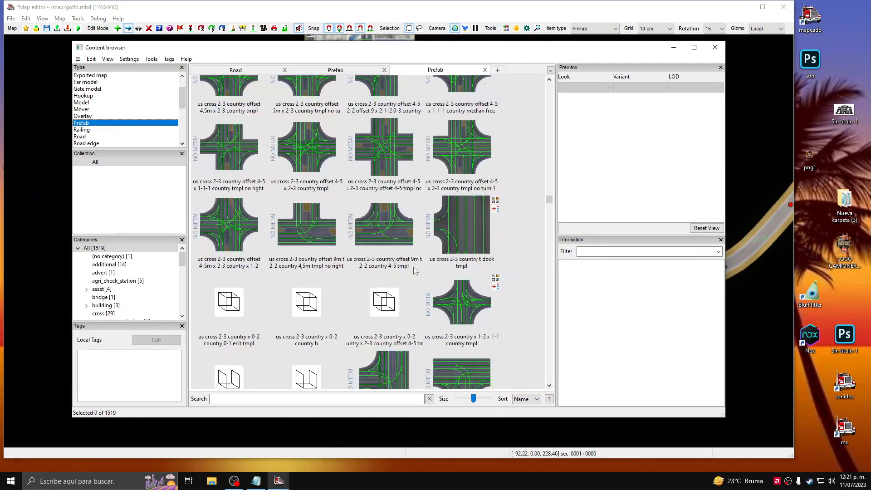
scroll(414, 271, down, 12)
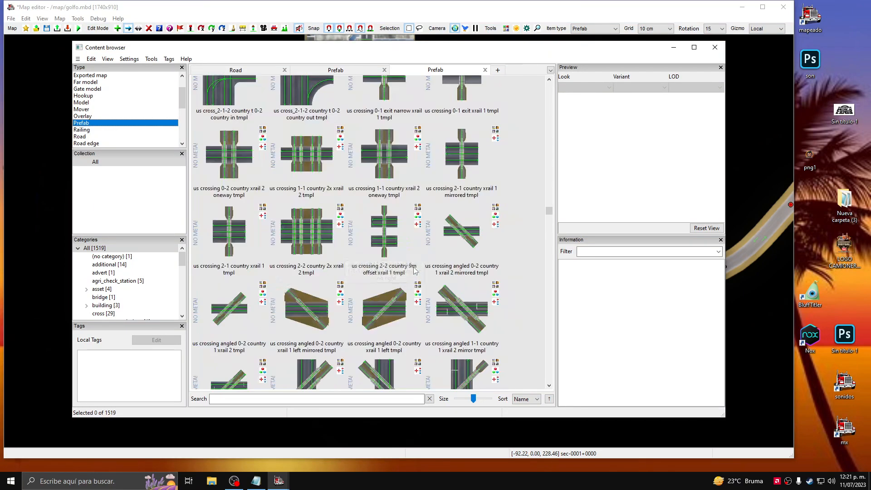
scroll(414, 271, down, 12)
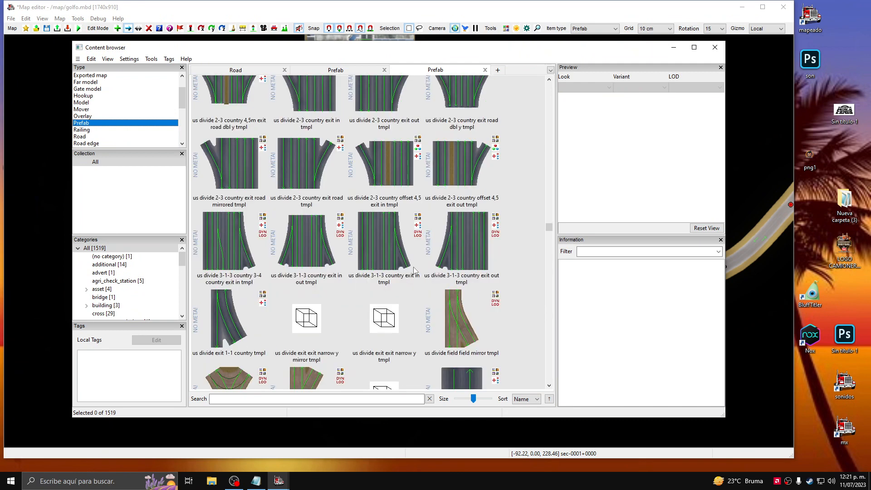
scroll(414, 271, down, 12)
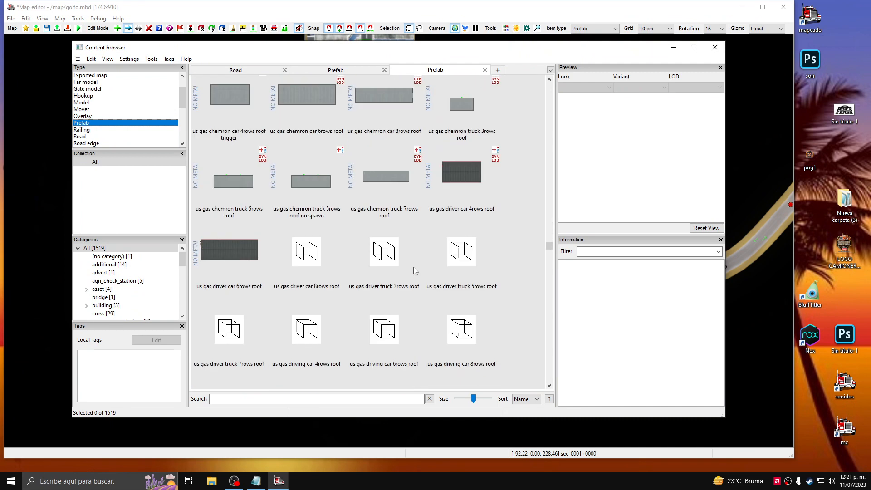
scroll(414, 271, down, 12)
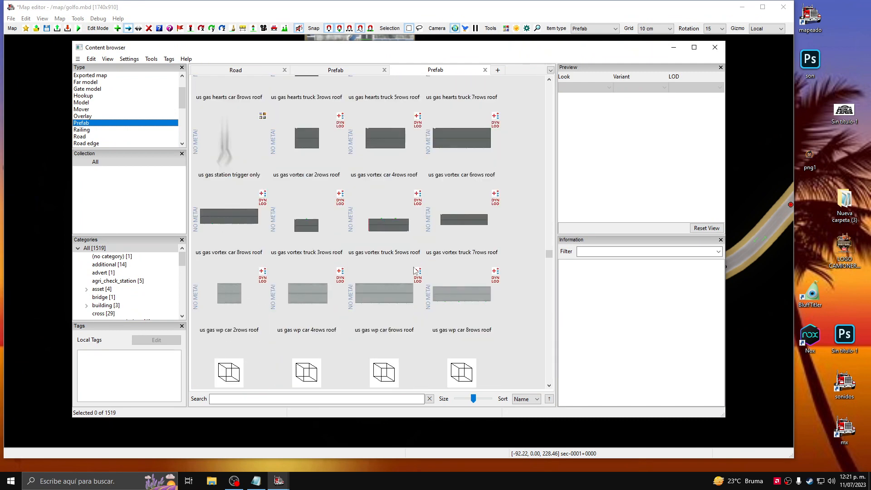
scroll(414, 271, down, 12)
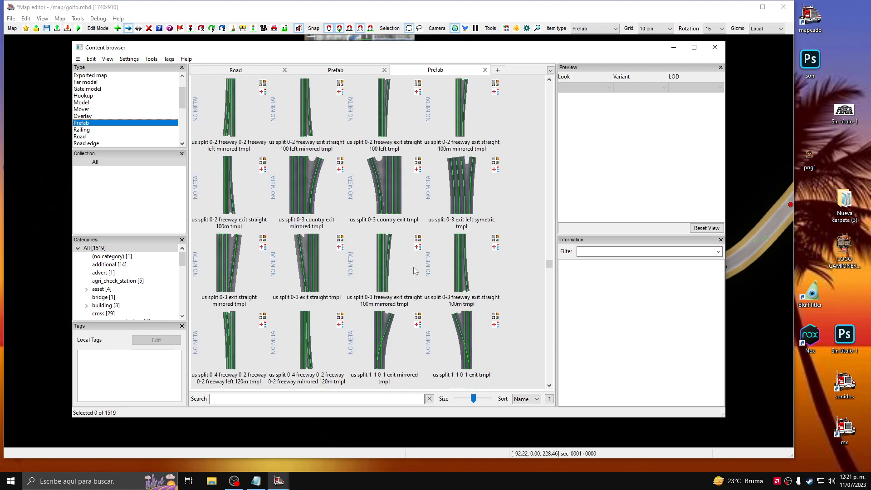
Look through the us_cross, us_divide, us_fork and us_weigh_station prefabs and on to the ut sites, including ut construction site.
scroll(414, 271, down, 12)
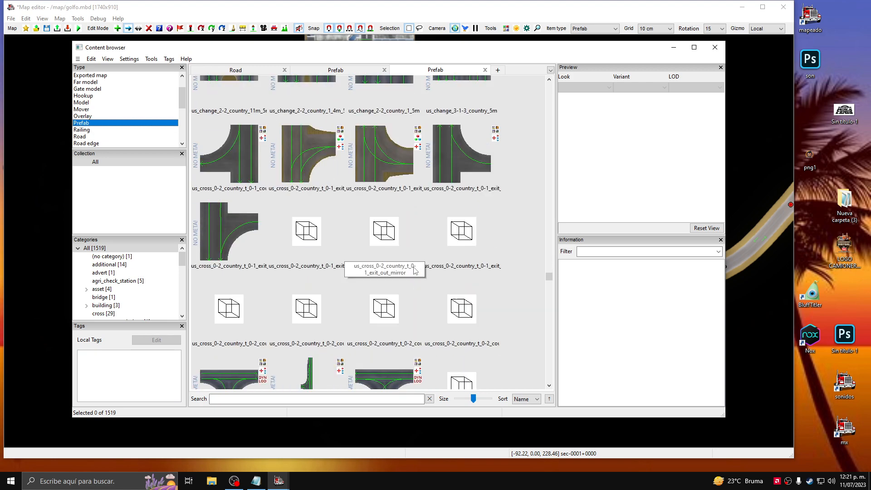
scroll(413, 271, down, 12)
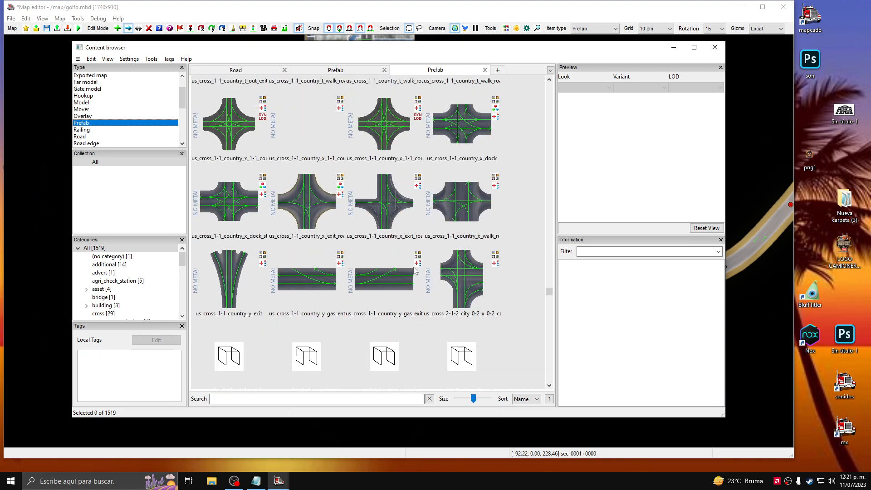
scroll(414, 271, down, 12)
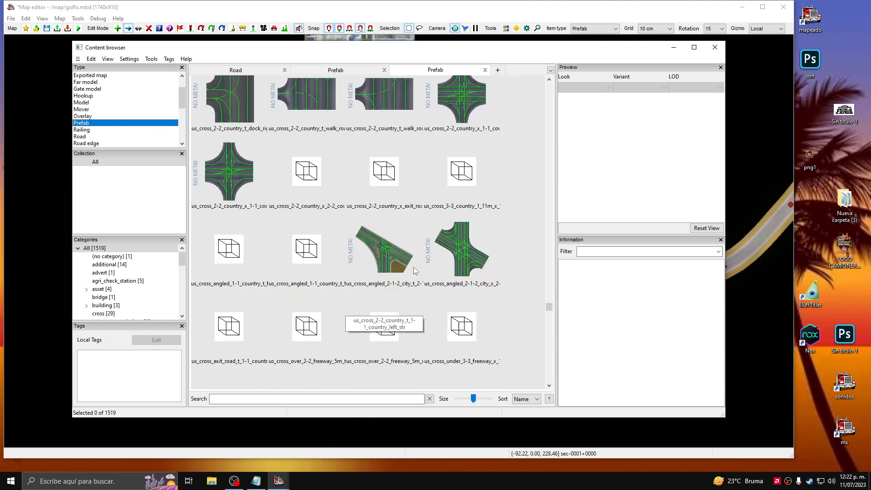
scroll(413, 271, down, 12)
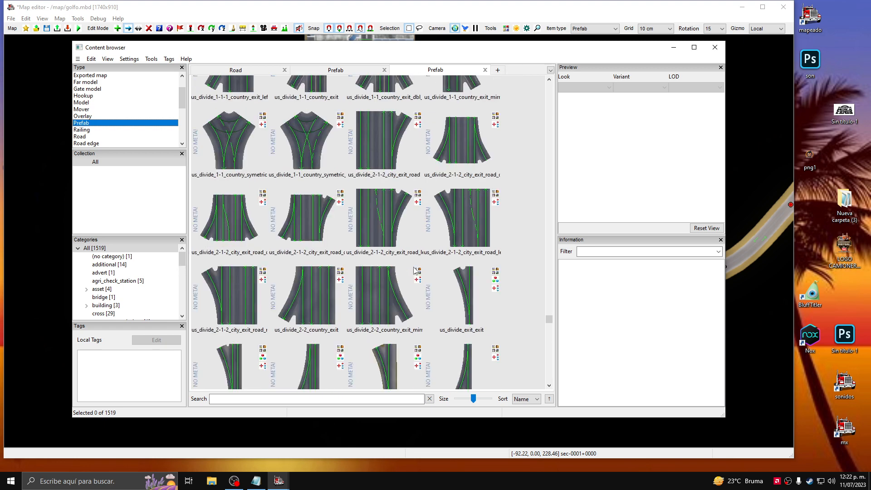
scroll(413, 271, down, 12)
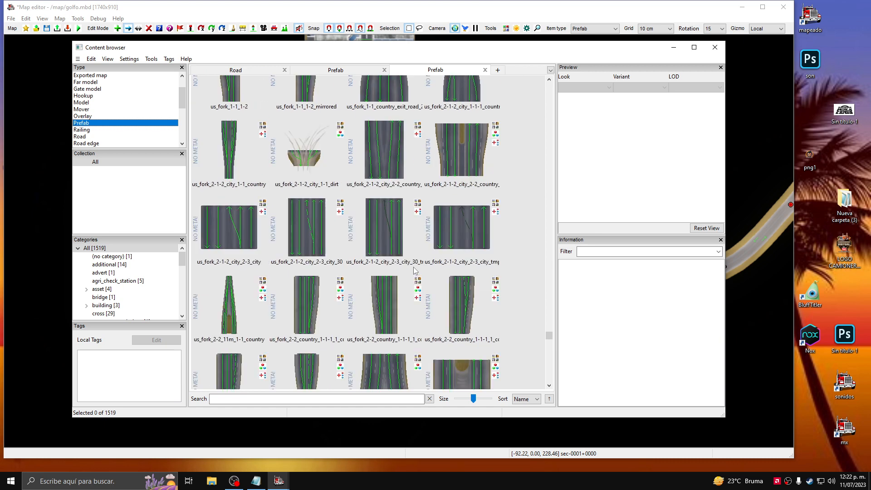
scroll(413, 271, down, 15)
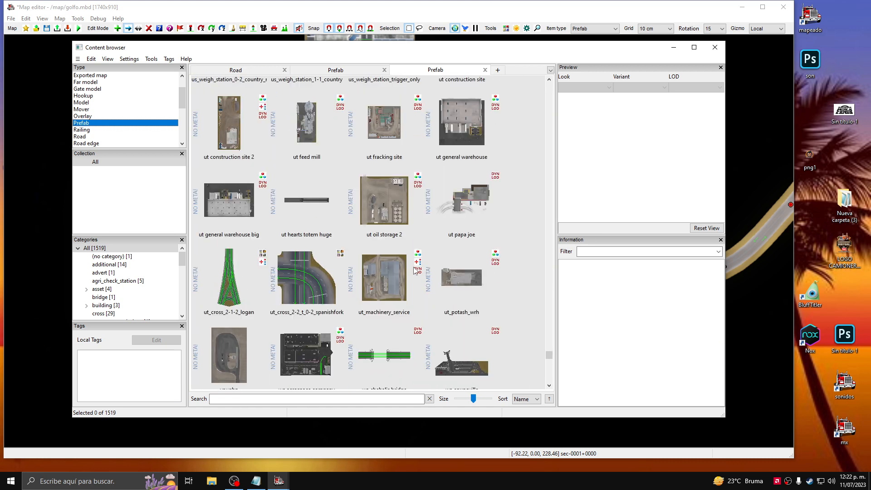
scroll(414, 271, up, 3)
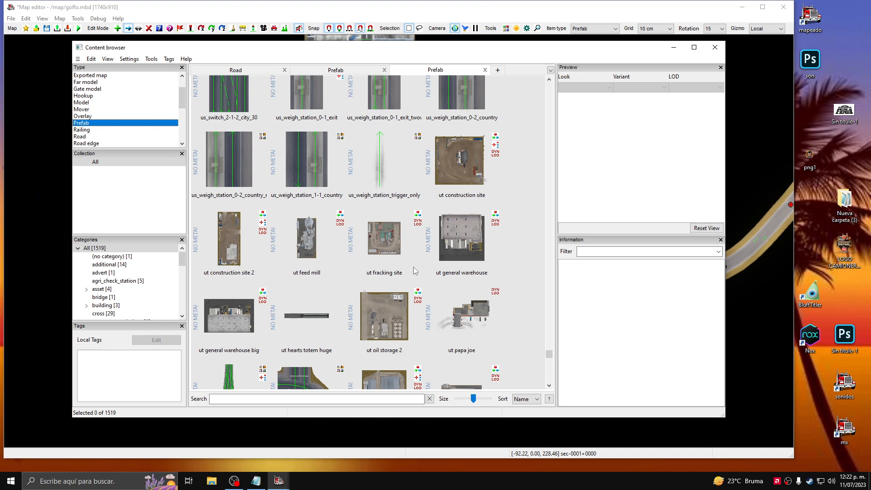
Look through the remaining ut, vaughn, wa, witham and wy prefabs down to the legacy road prefabs.
scroll(415, 271, down, 3)
scroll(415, 271, down, 3)
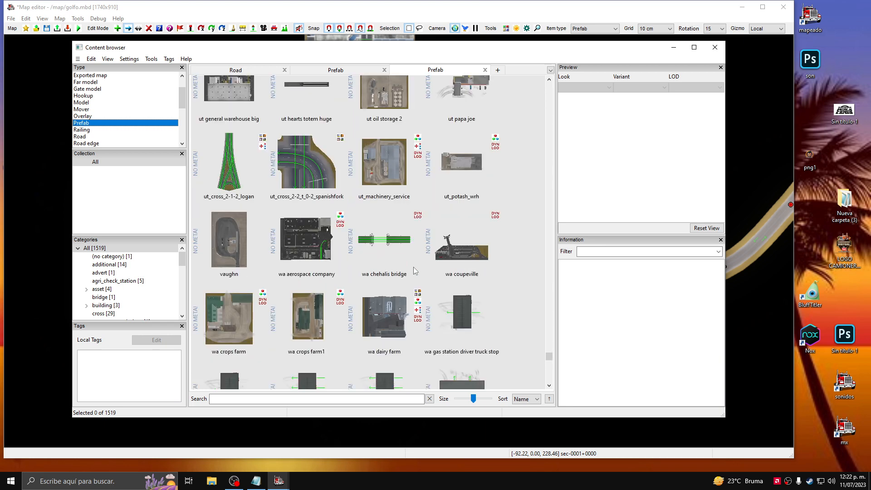
scroll(413, 266, down, 3)
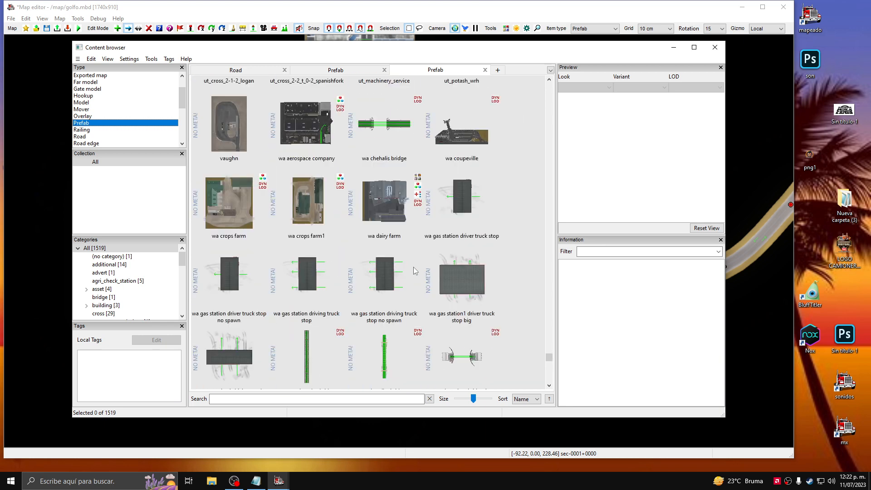
scroll(413, 267, down, 3)
scroll(414, 271, down, 12)
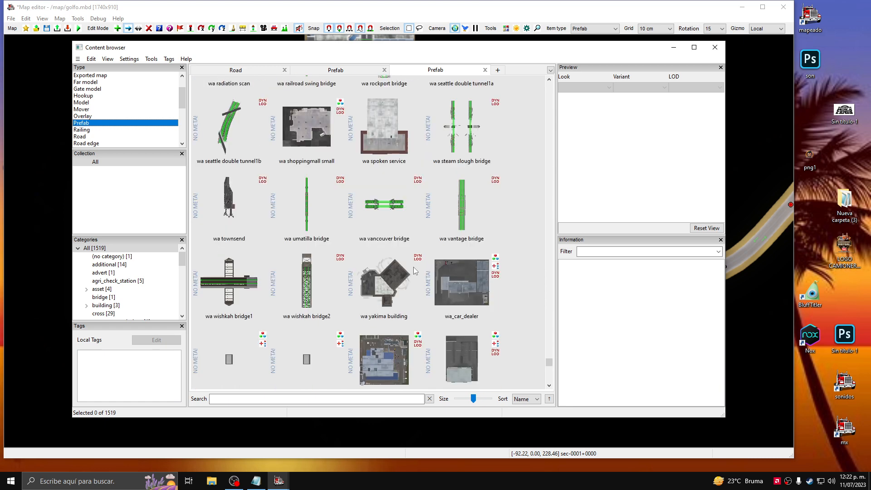
scroll(413, 267, down, 3)
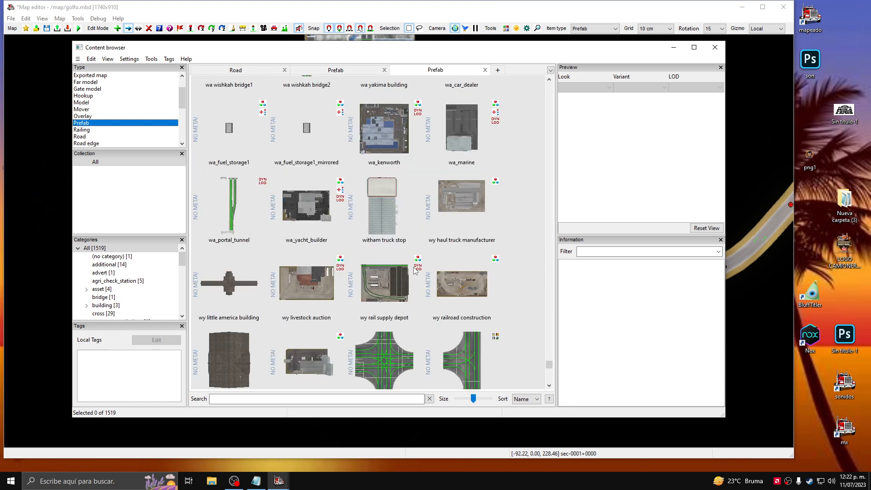
scroll(414, 271, down, 10)
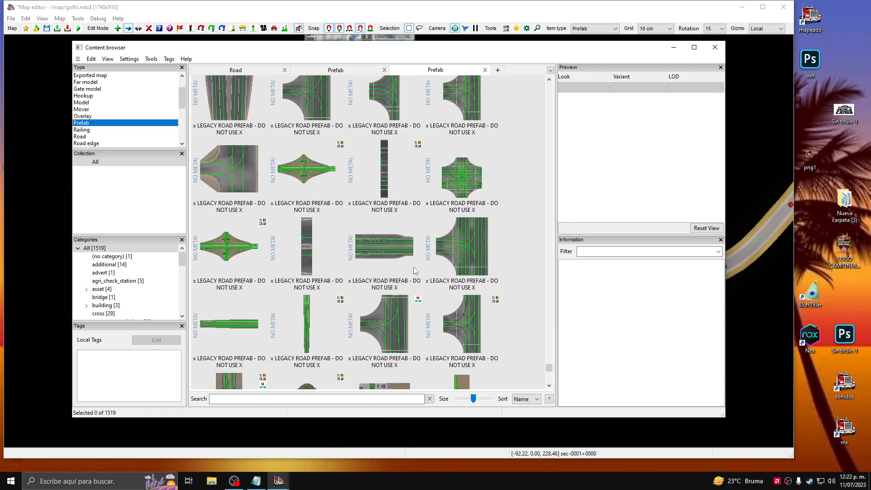
Check the prefabs in the cross and cross_temp categories.
click(103, 314)
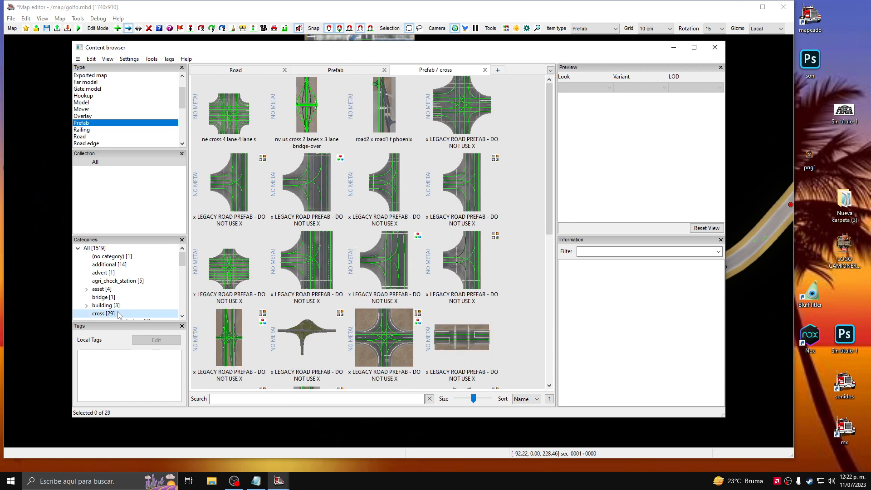
scroll(122, 311, down, 1)
scroll(123, 309, down, 4)
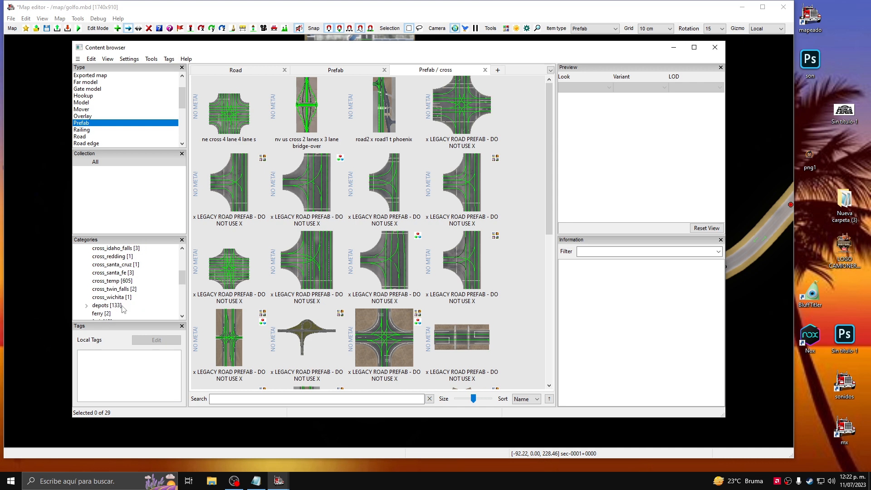
click(120, 282)
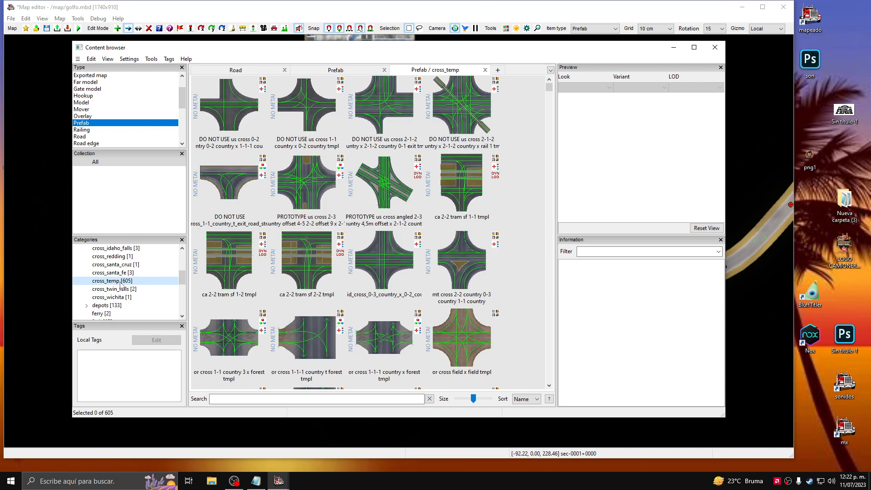
scroll(120, 285, down, 1)
Show the depots category and examine its prefabs from albuquerque airport through the depots/ entries to id road service.
click(110, 282)
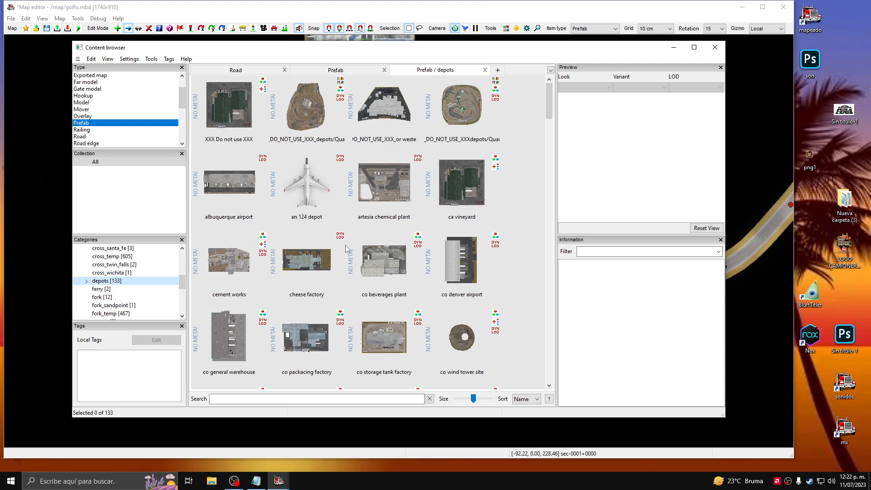
scroll(344, 245, down, 3)
scroll(344, 246, down, 3)
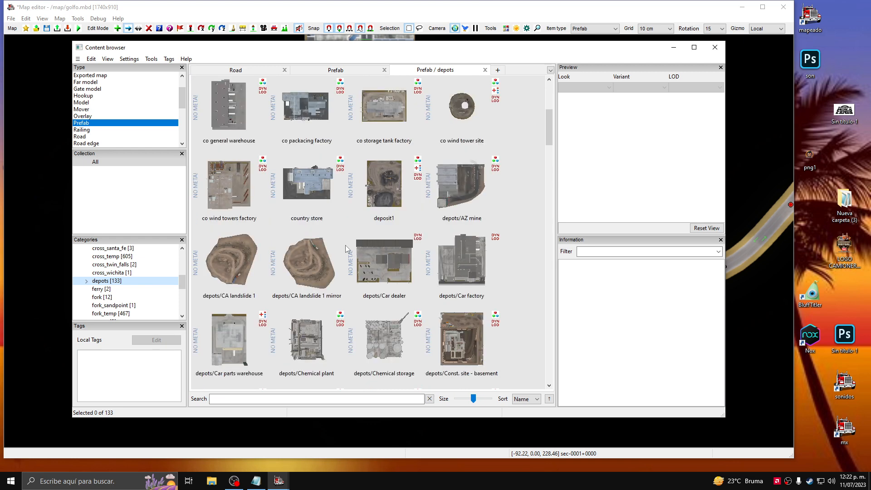
scroll(344, 245, down, 3)
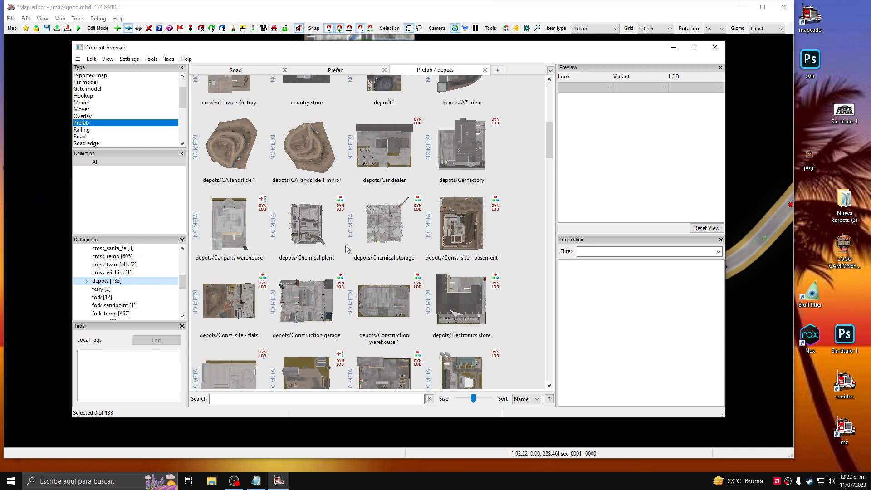
scroll(345, 245, down, 3)
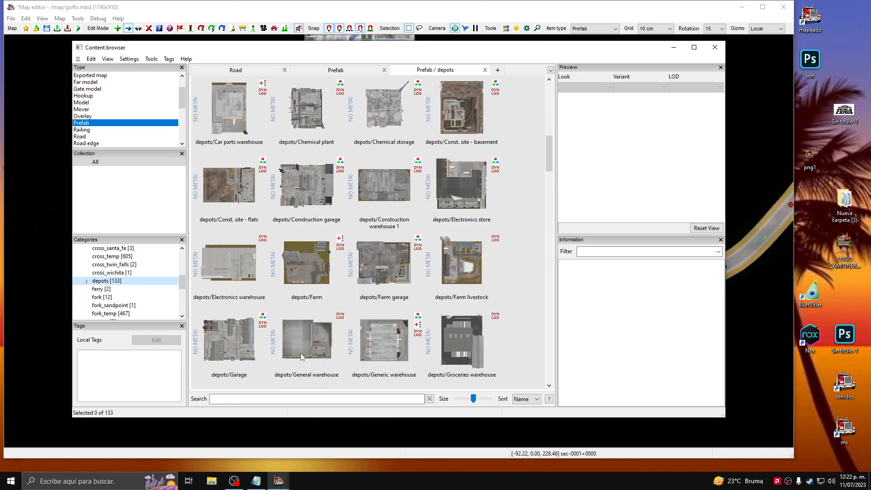
scroll(305, 353, down, 6)
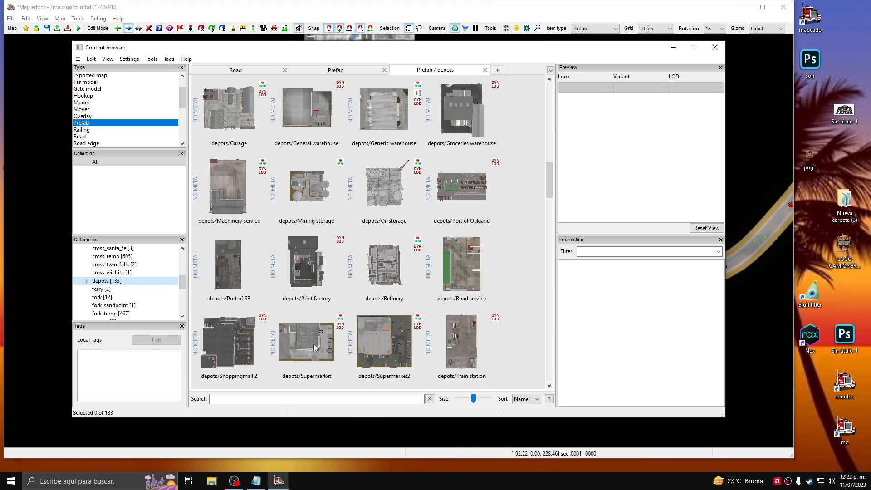
scroll(314, 344, down, 3)
scroll(314, 348, down, 3)
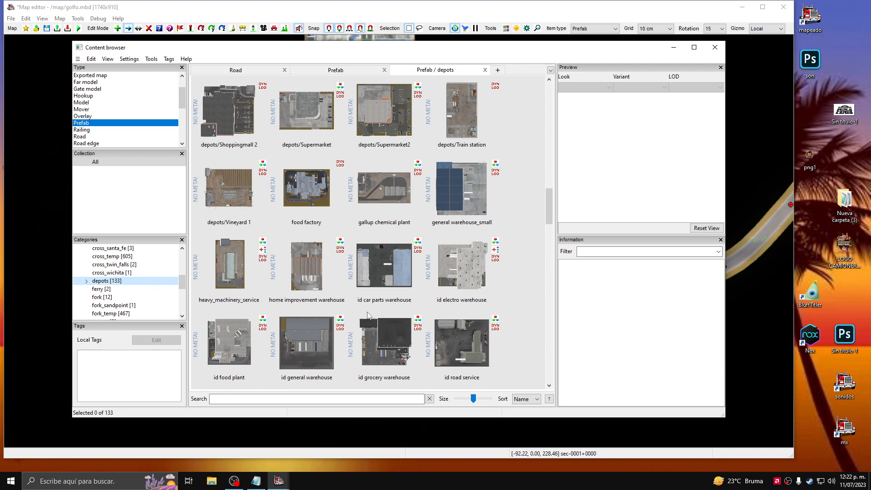
Examine the depot prefabs from id shoppingmall through the mt, or and tx sites to ut oil storage 2.
scroll(368, 314, down, 3)
scroll(368, 315, down, 3)
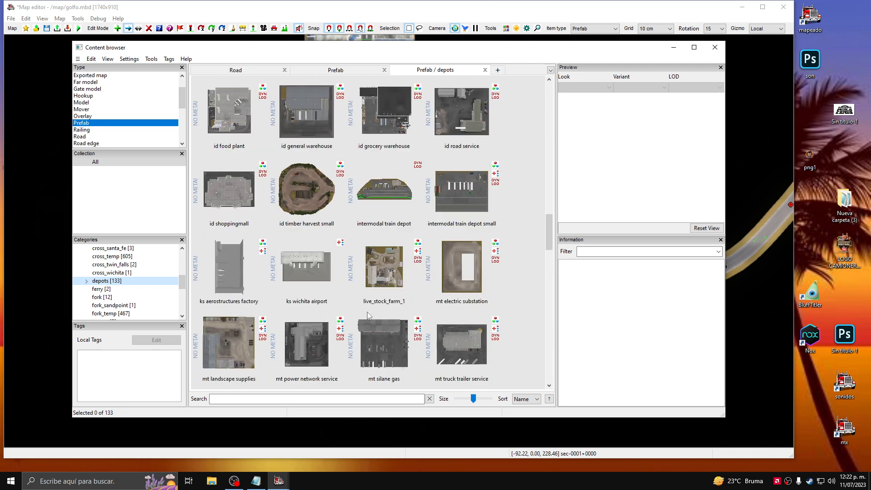
scroll(367, 314, down, 3)
scroll(368, 314, down, 3)
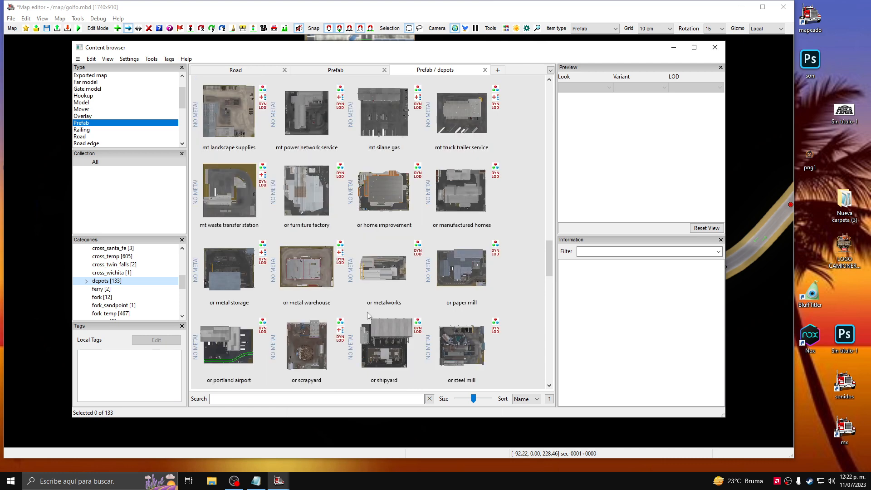
scroll(368, 314, down, 3)
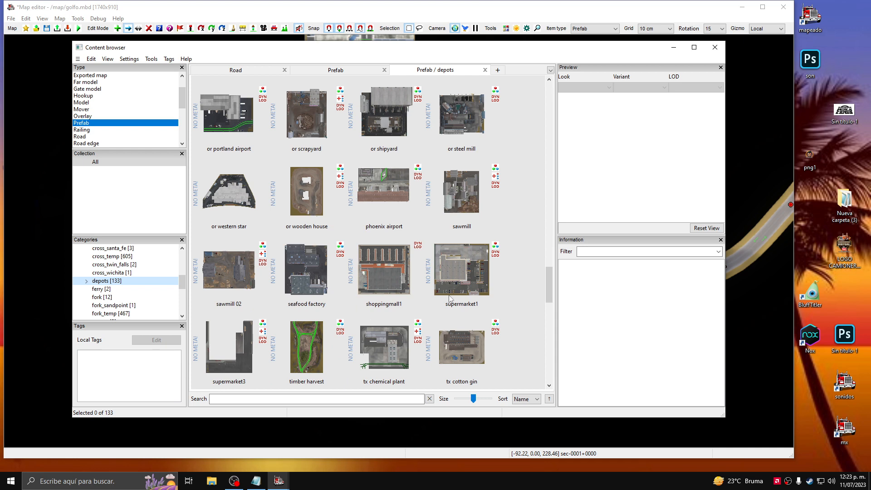
scroll(450, 298, down, 3)
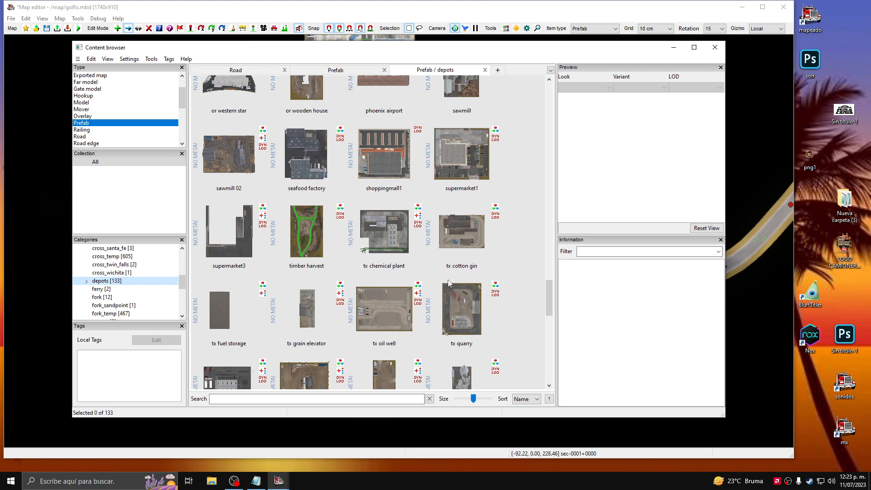
scroll(450, 282, down, 3)
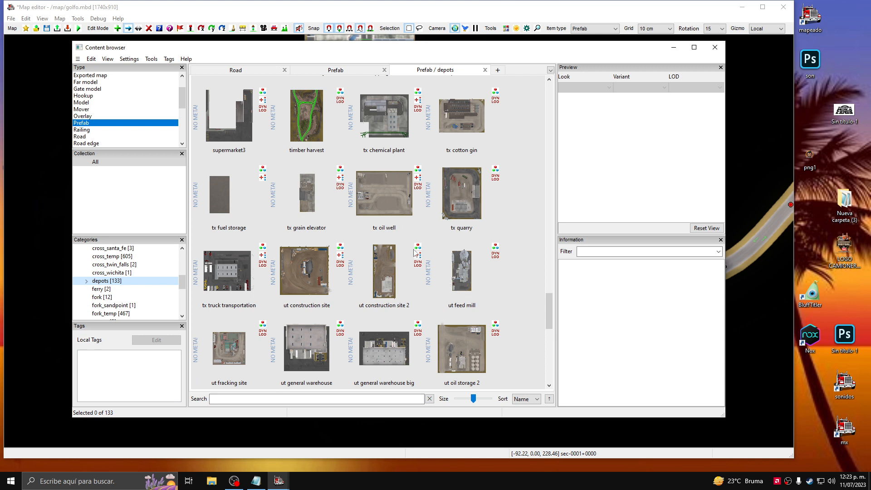
Preview the shoppingmall1 depot and check the remaining ut, wa and wy depots through wy soda ash mine.
scroll(413, 250, up, 3)
click(386, 185)
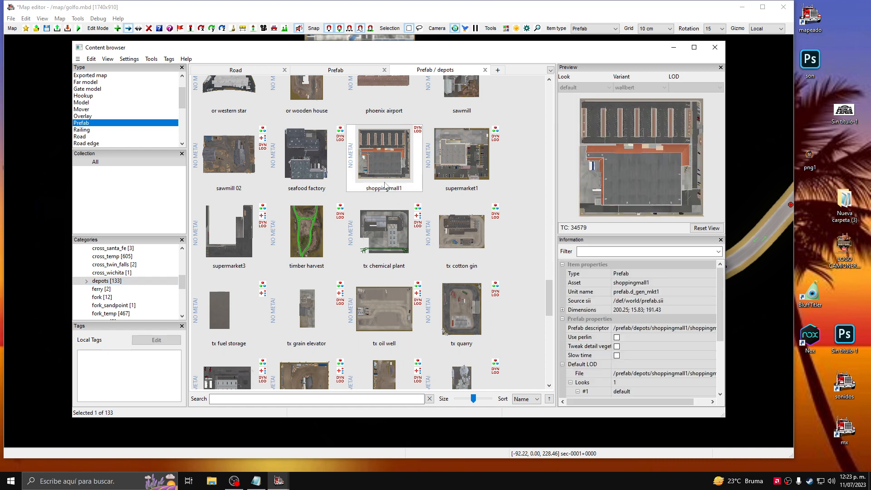
scroll(439, 271, down, 6)
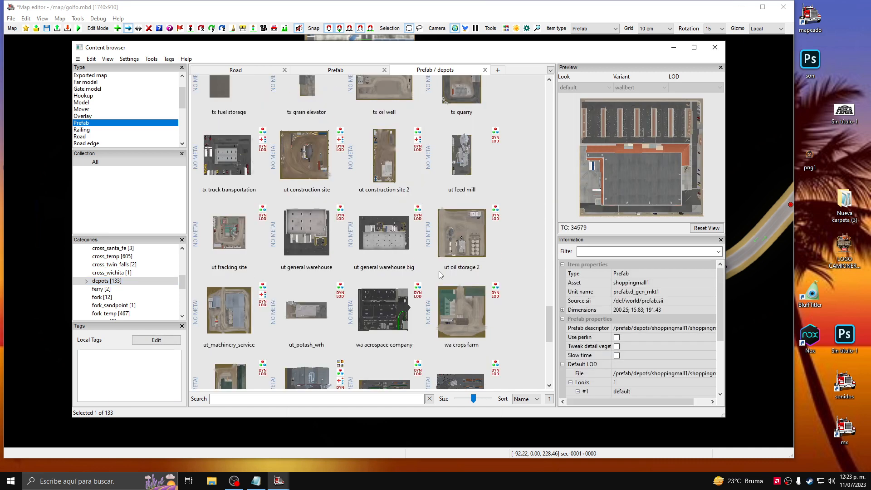
scroll(439, 270, down, 3)
scroll(439, 274, down, 6)
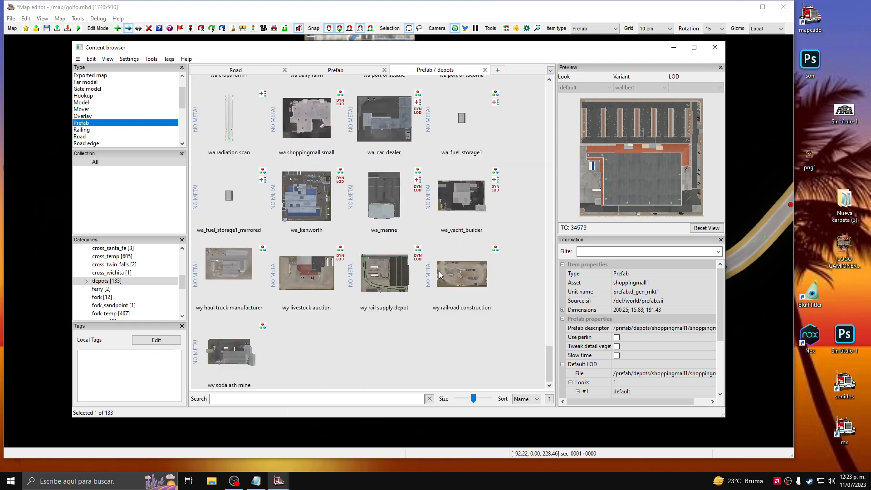
Review the depot prefabs in reverse, from the wy sites back through the or, mt and ks entries to the id warehouses.
scroll(439, 274, up, 7)
scroll(439, 273, up, 6)
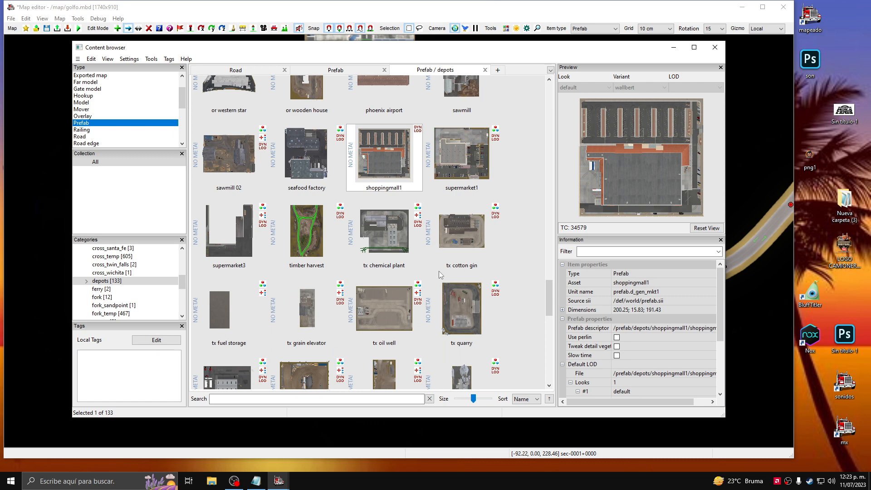
scroll(439, 275, up, 3)
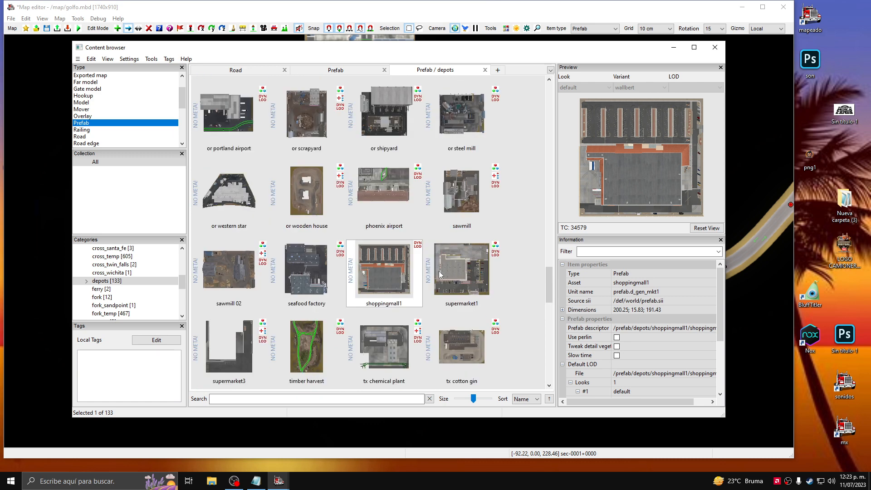
scroll(439, 274, up, 3)
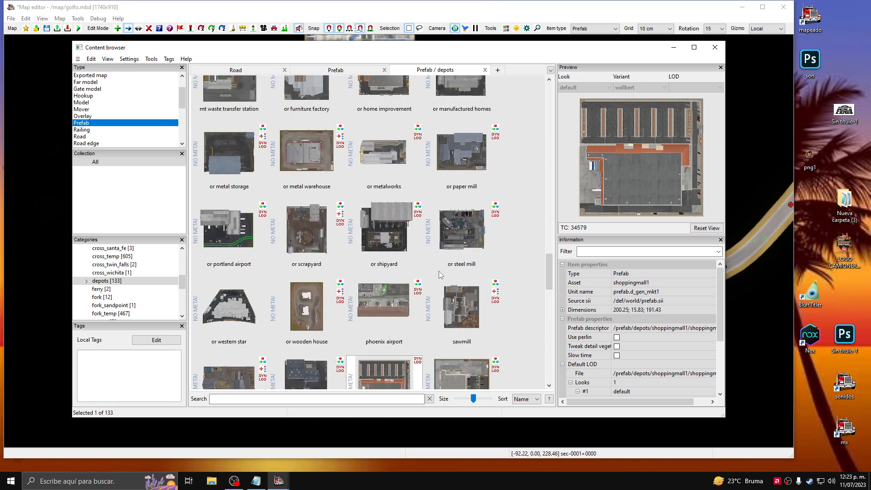
scroll(439, 274, up, 3)
scroll(440, 274, up, 3)
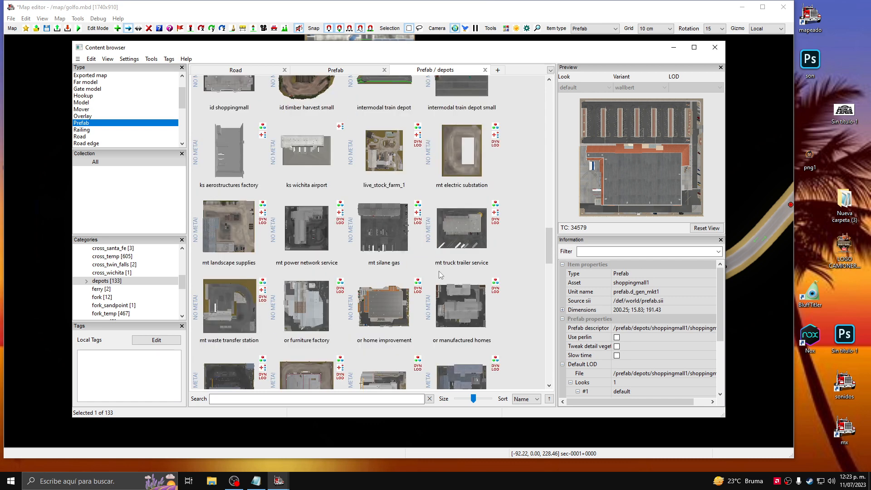
scroll(439, 274, up, 3)
scroll(440, 275, up, 3)
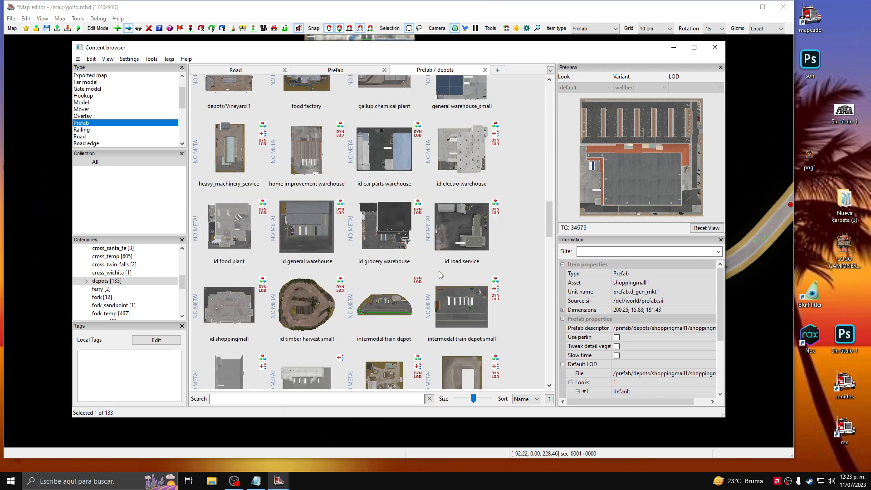
Recheck the earlier depot prefabs from depots/Port of Oakland back through the co sites to the start of the category.
scroll(439, 274, up, 3)
scroll(440, 274, up, 3)
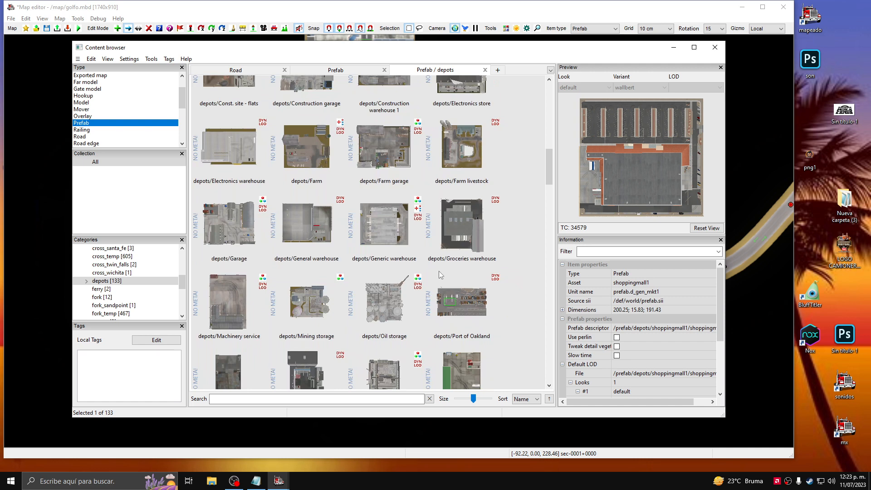
scroll(439, 274, up, 3)
scroll(439, 275, up, 3)
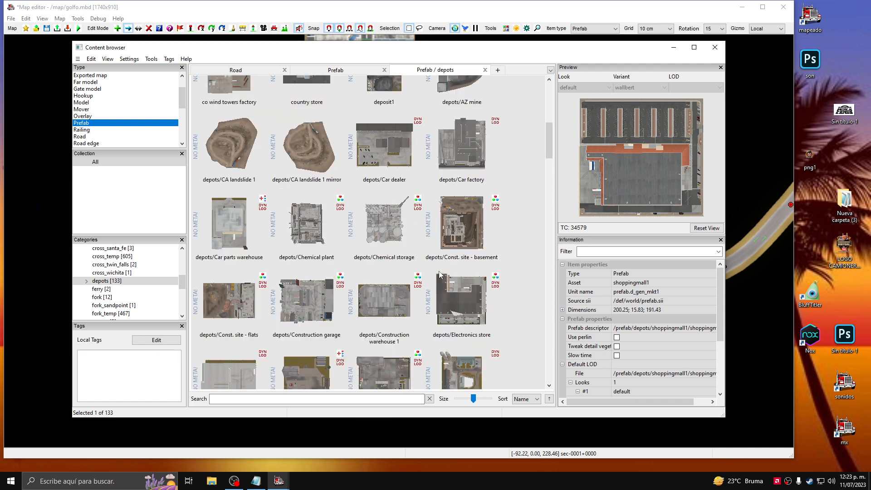
scroll(440, 274, up, 3)
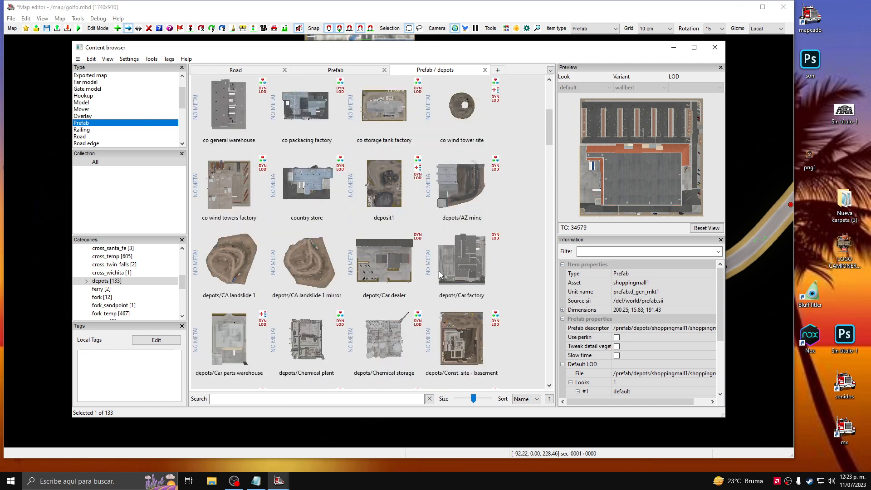
scroll(439, 274, up, 3)
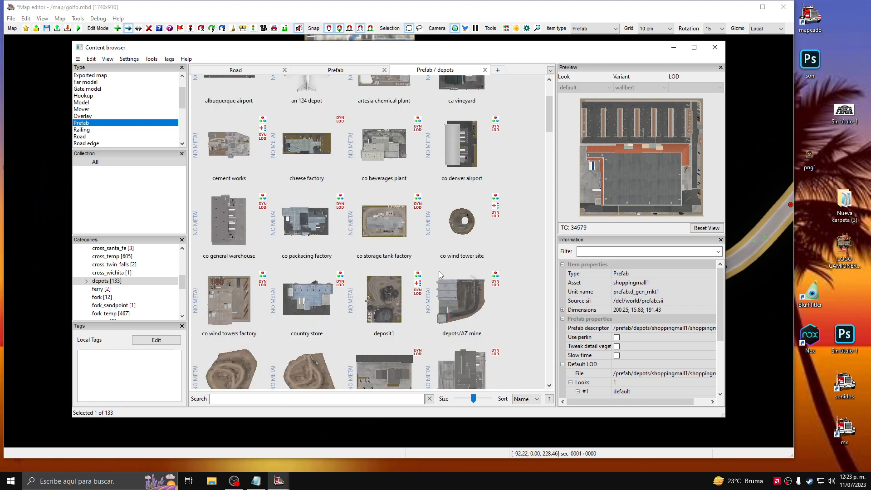
scroll(439, 274, up, 3)
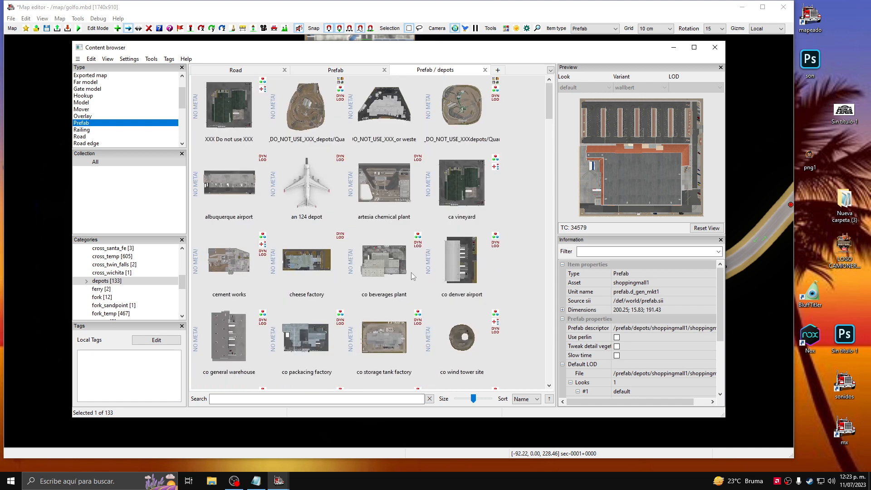
Check the cross_wichita and depots categories, and return to the full prefab list under All.
click(125, 273)
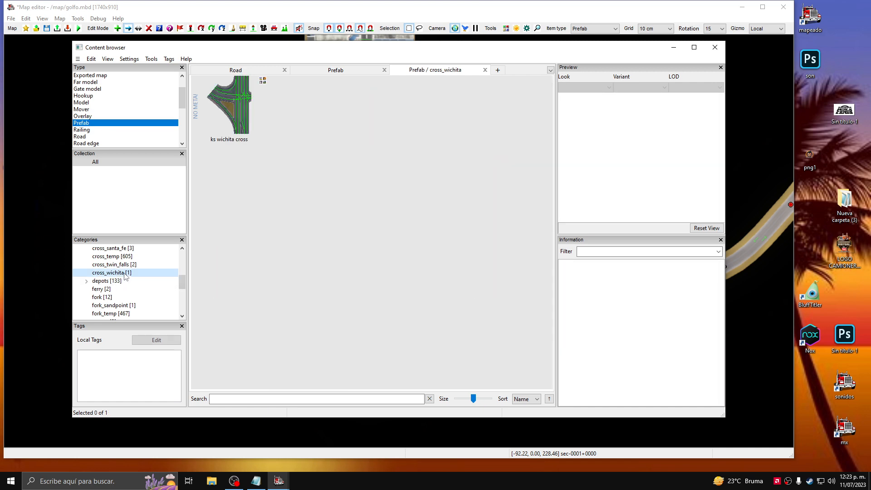
click(128, 281)
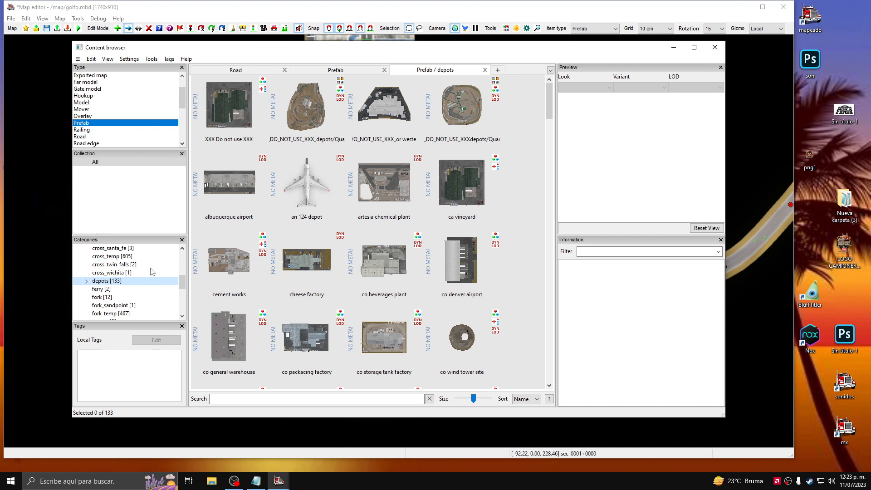
drag(182, 282, 183, 246)
click(123, 249)
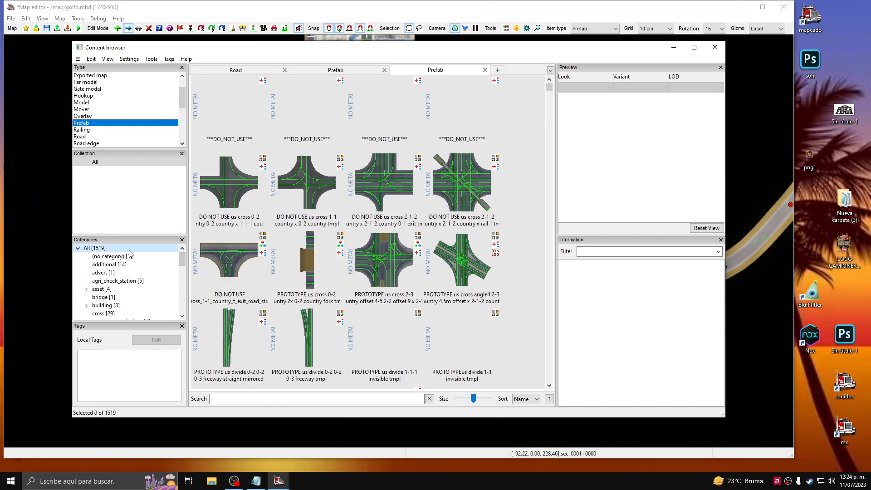
Look through the full prefab list from the unused templates past the ca, co and corner entries to the depots.
scroll(435, 233, down, 10)
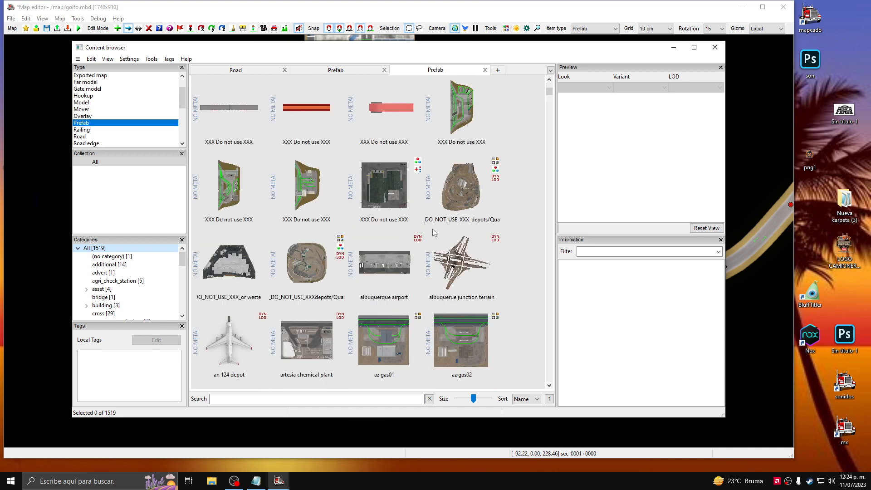
scroll(434, 233, down, 3)
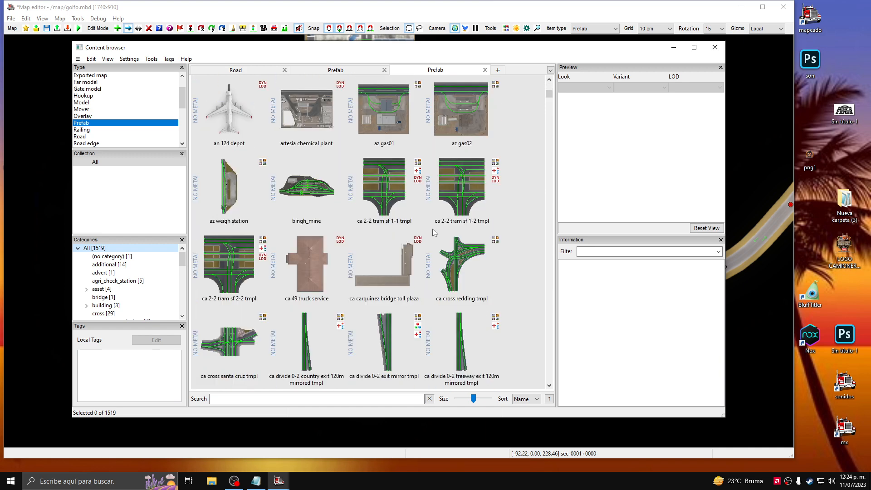
scroll(435, 233, down, 6)
scroll(435, 232, down, 5)
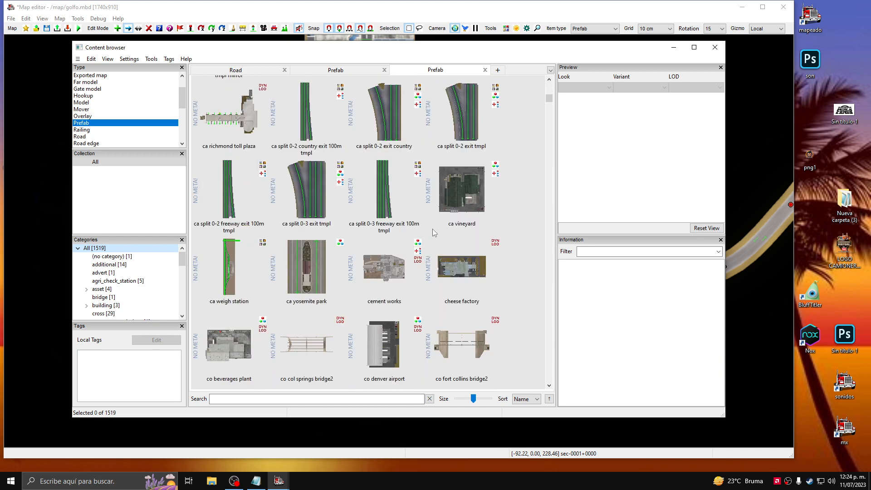
scroll(435, 233, down, 3)
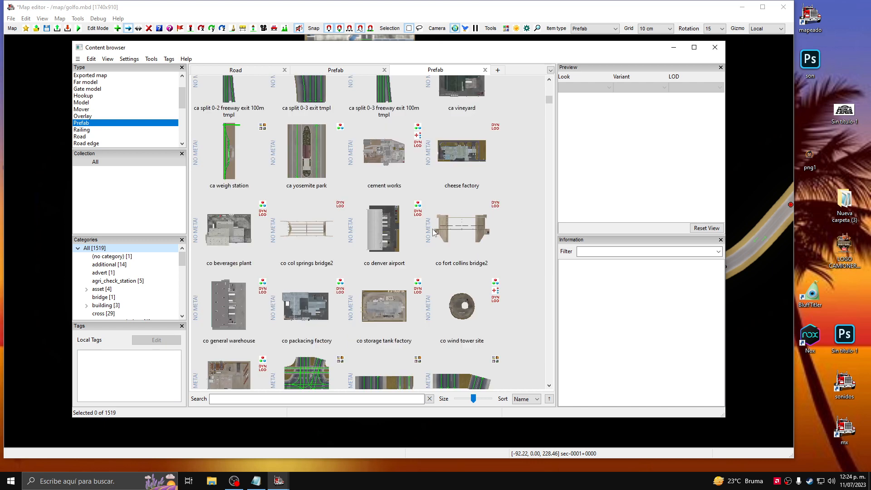
scroll(434, 233, down, 3)
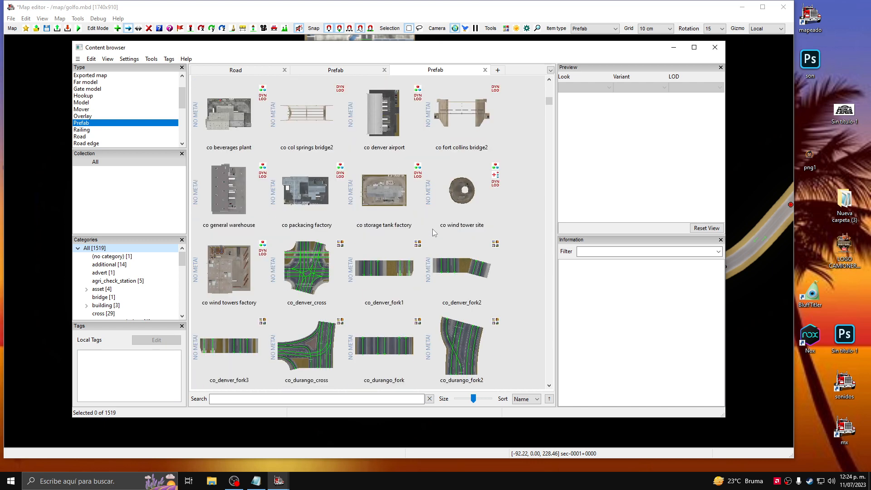
scroll(435, 233, down, 3)
scroll(434, 233, down, 3)
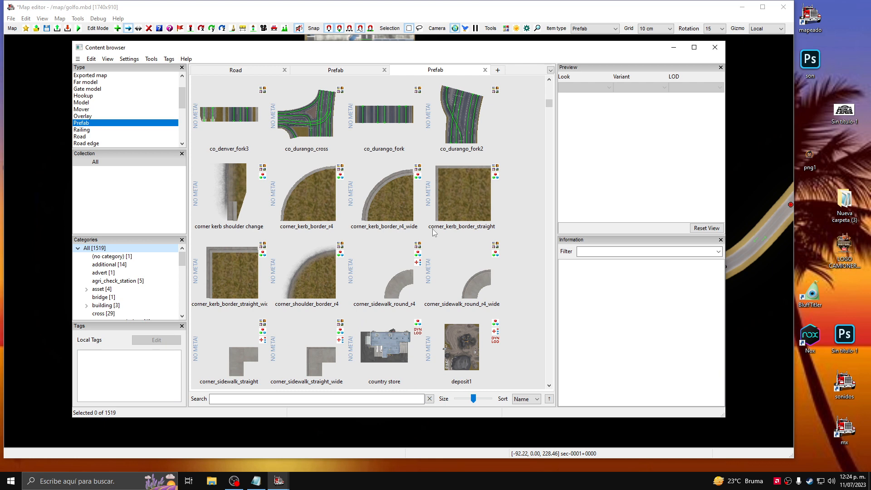
scroll(434, 233, down, 3)
scroll(434, 233, down, 3)
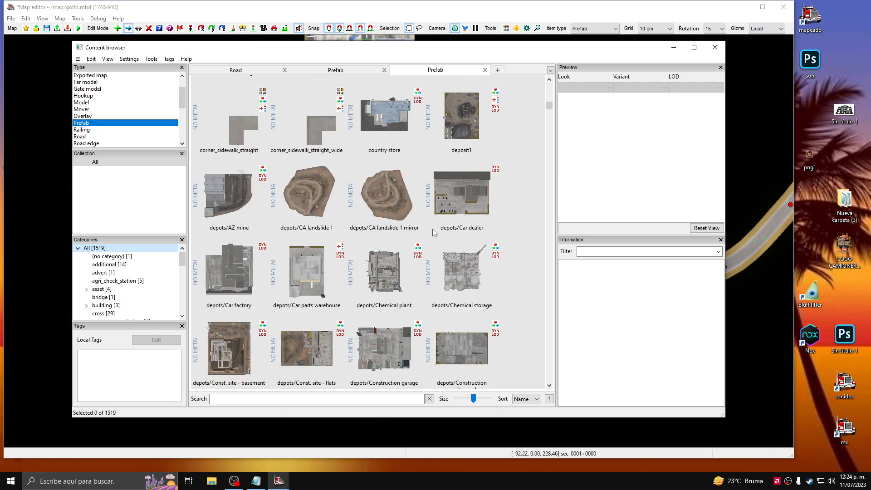
scroll(434, 233, down, 3)
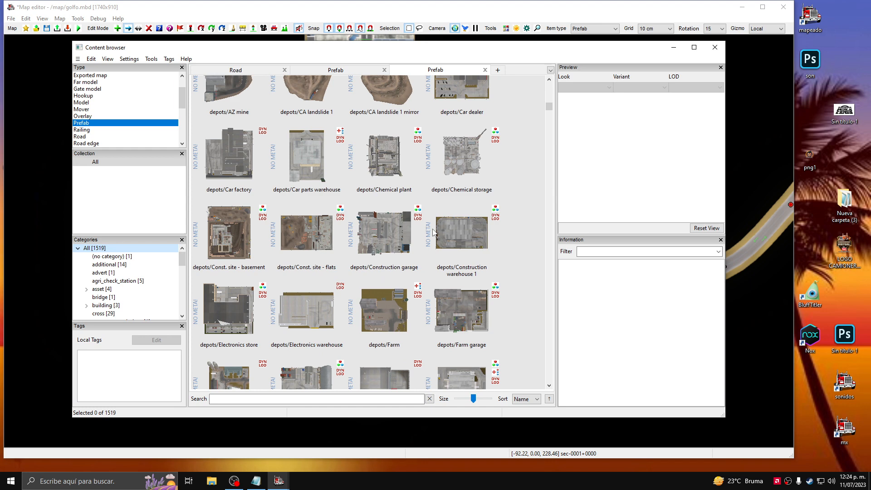
scroll(435, 233, down, 3)
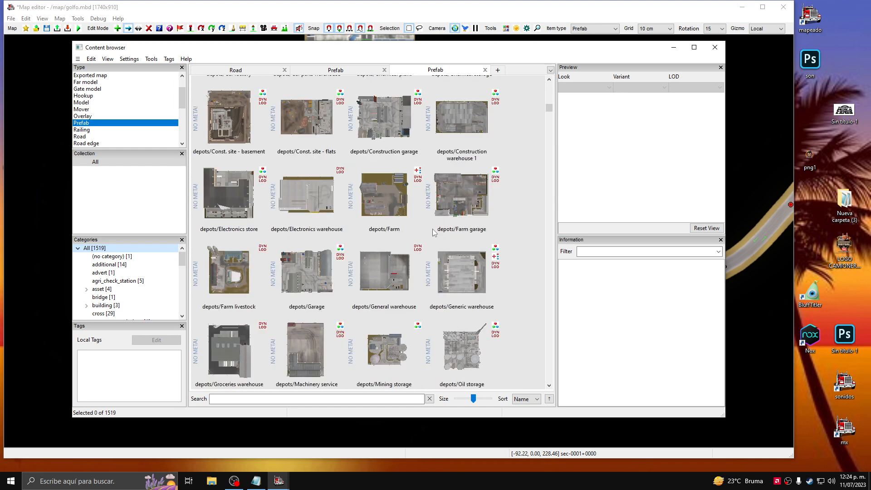
Preview the depots/Electronics warehouse and depots/General warehouse prefabs, and check the following depots through depots/Supermarket.
click(302, 208)
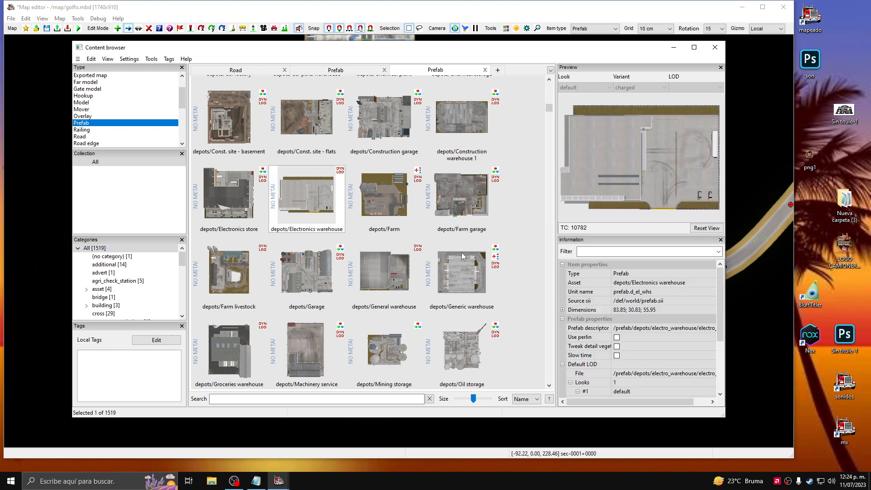
click(405, 271)
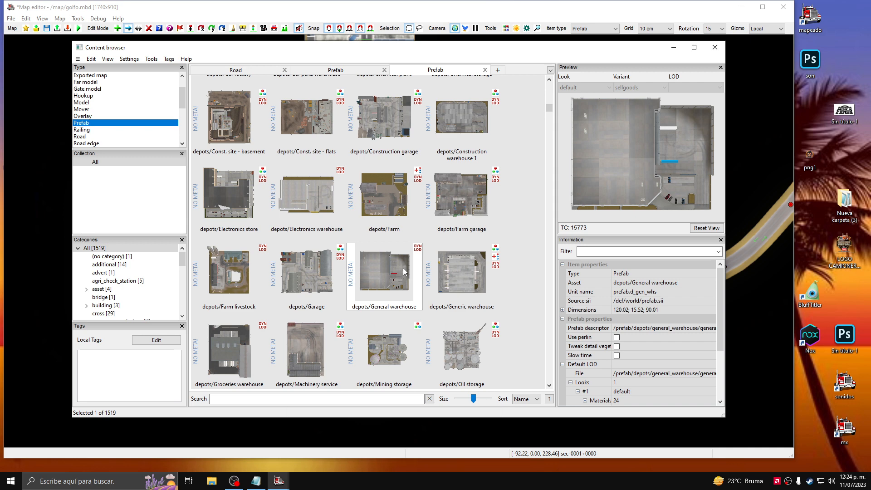
scroll(405, 271, down, 3)
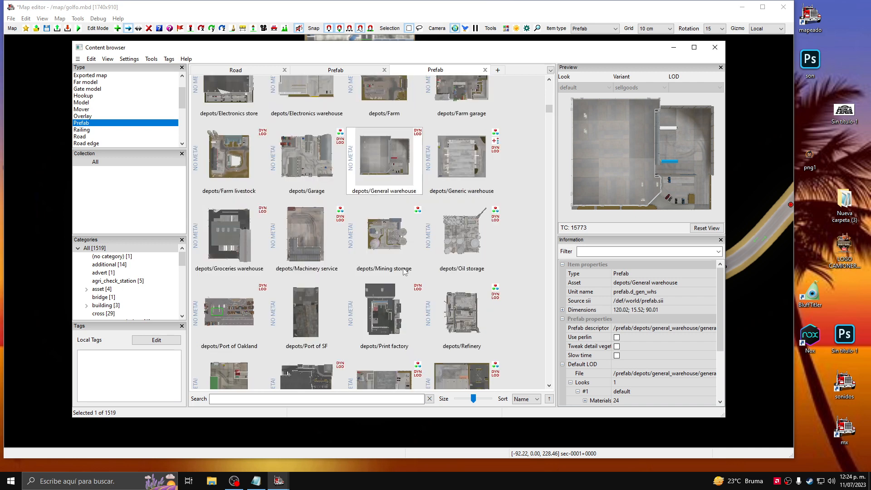
scroll(405, 271, down, 3)
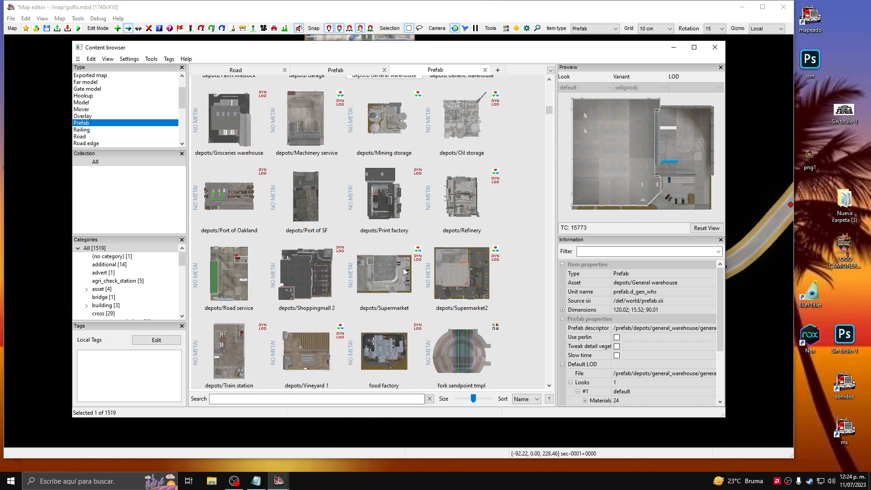
Place the depots/Supermarket prefab with variant wallbert near the open end of the short angled road, and rotate its entrance toward that road.
click(392, 278)
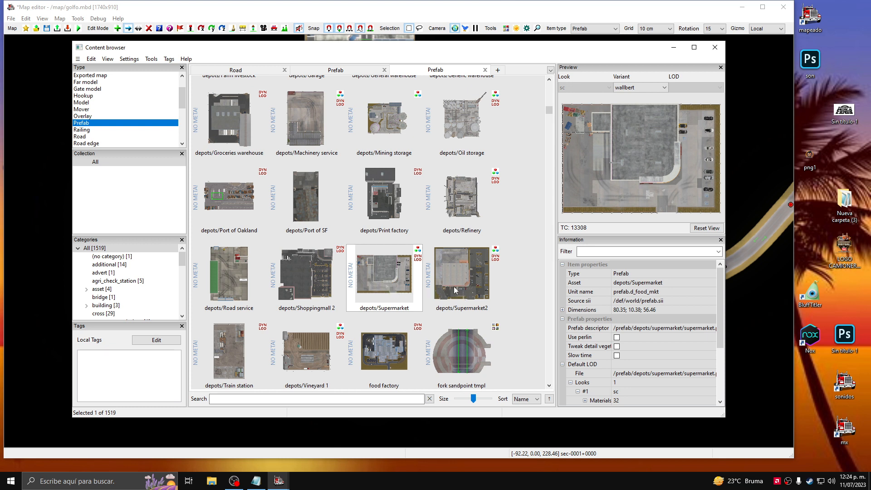
double_click(375, 285)
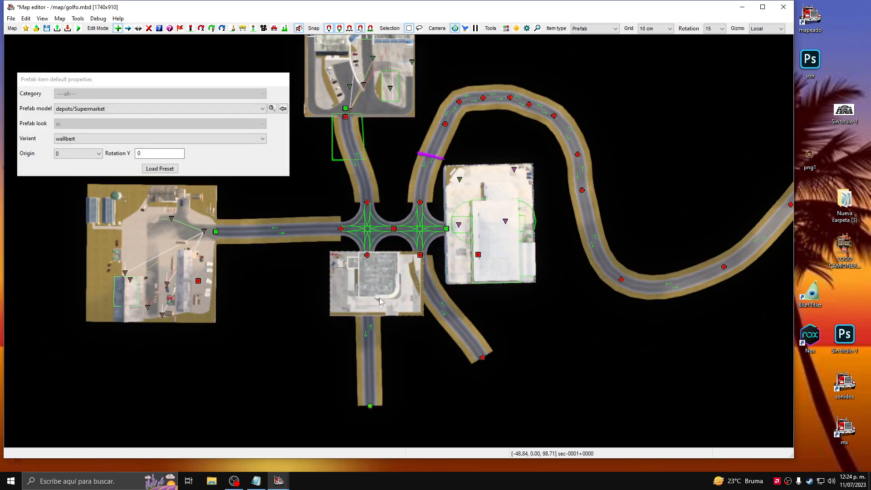
click(420, 335)
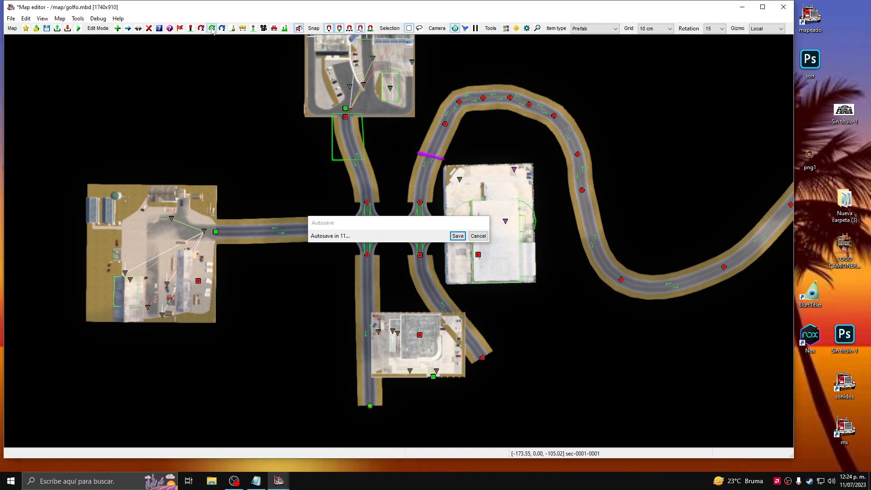
drag(436, 379, 418, 489)
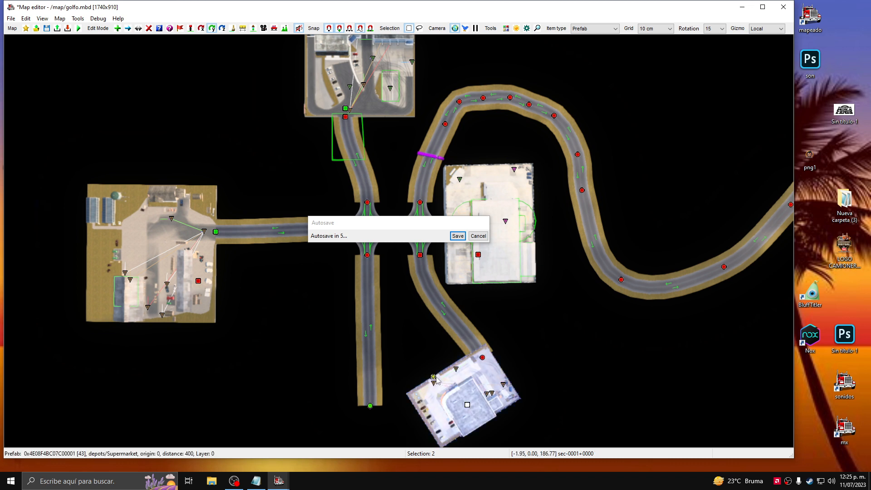
drag(436, 377, 439, 379)
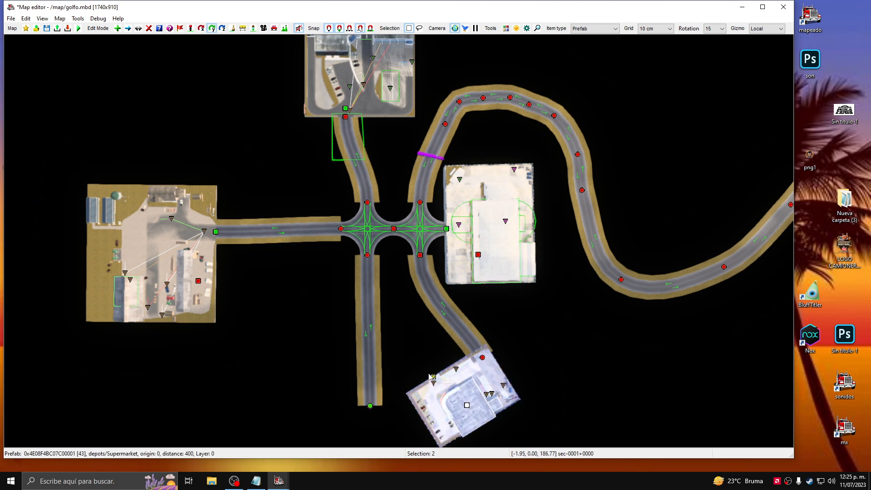
Move the supermarket depot by its entrance node and connect it to the open end of the short angled road.
click(128, 28)
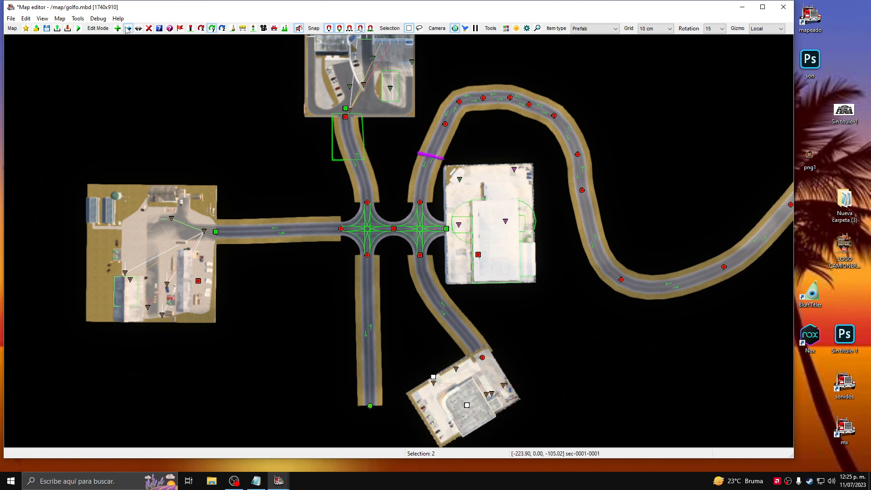
click(433, 378)
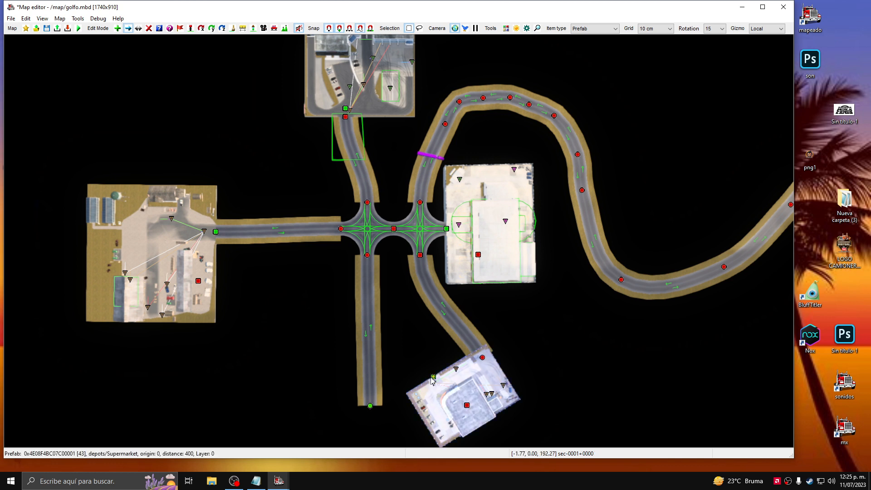
drag(433, 378, 488, 359)
click(481, 357)
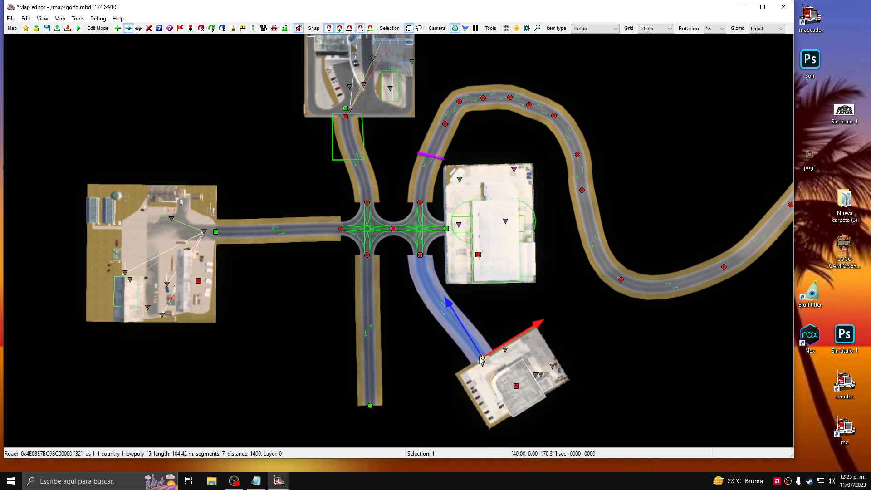
drag(539, 323, 538, 323)
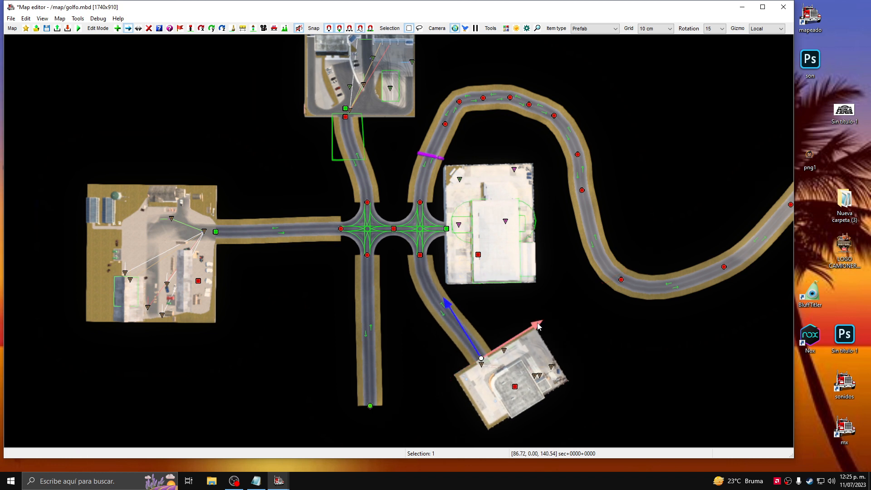
Select the whole double crossing together with its surrounding depots, connecting roads and the first nodes of the long winding road.
scroll(551, 311, down, 2)
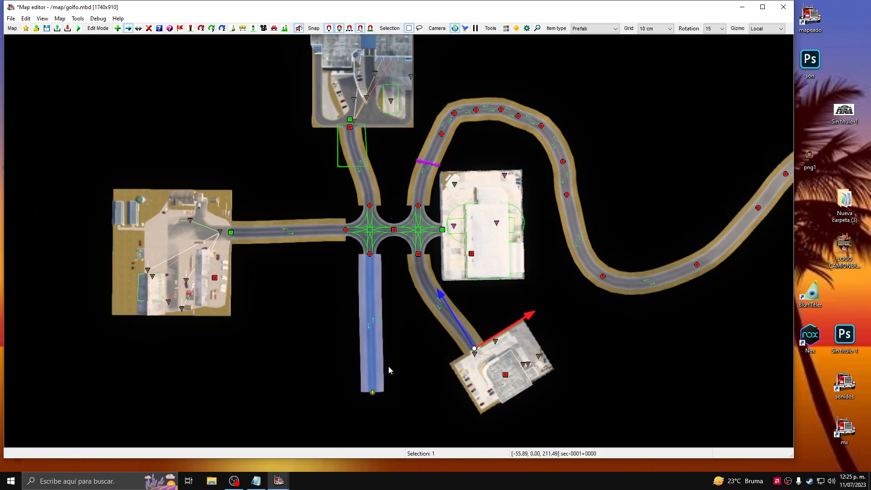
middle_drag(407, 375, 402, 348)
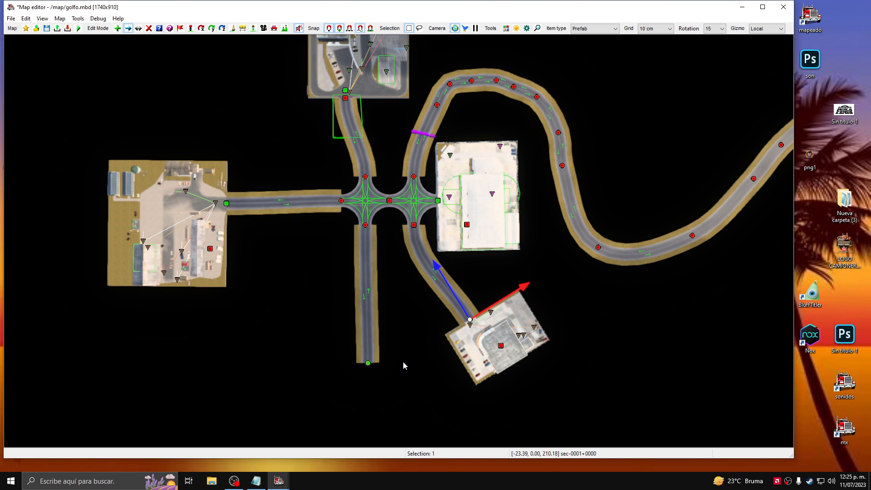
scroll(404, 363, down, 1)
scroll(403, 362, down, 1)
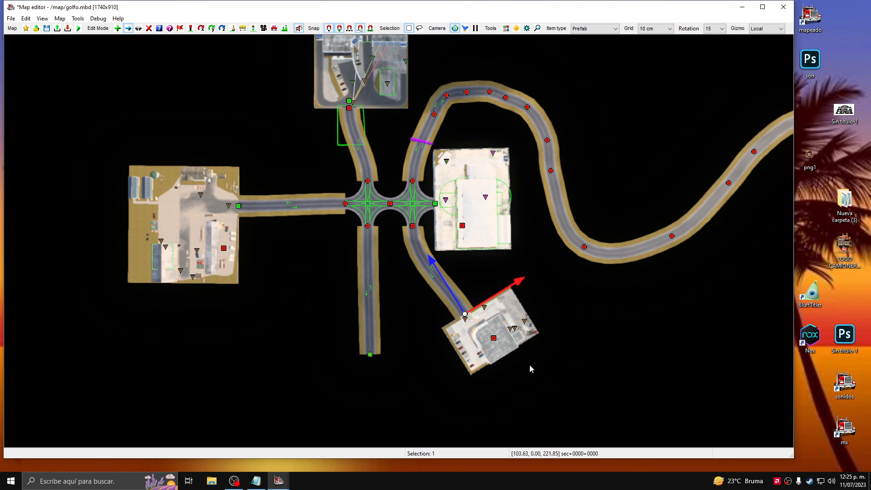
scroll(530, 366, down, 5)
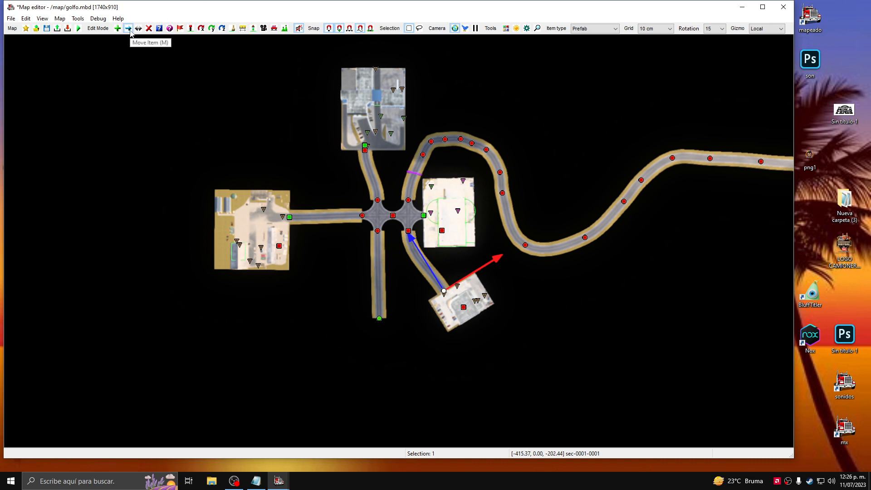
drag(148, 45, 482, 342)
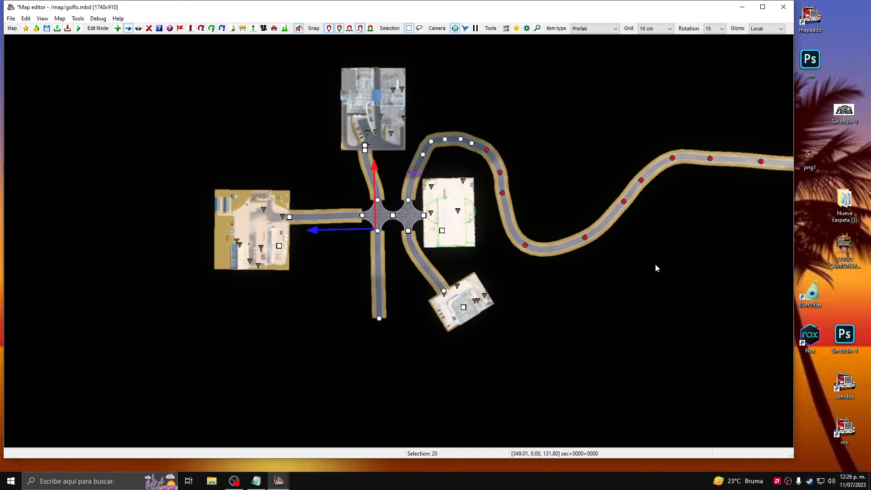
Duplicate the selected crossing and depot group at the far open end of the winding road, and move the copy clear of it.
middle_drag(670, 254, 247, 243)
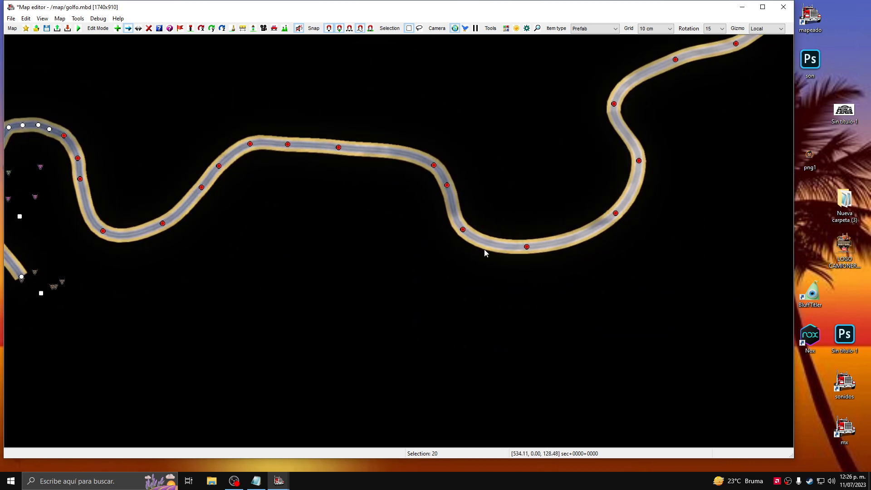
middle_drag(653, 158, 428, 253)
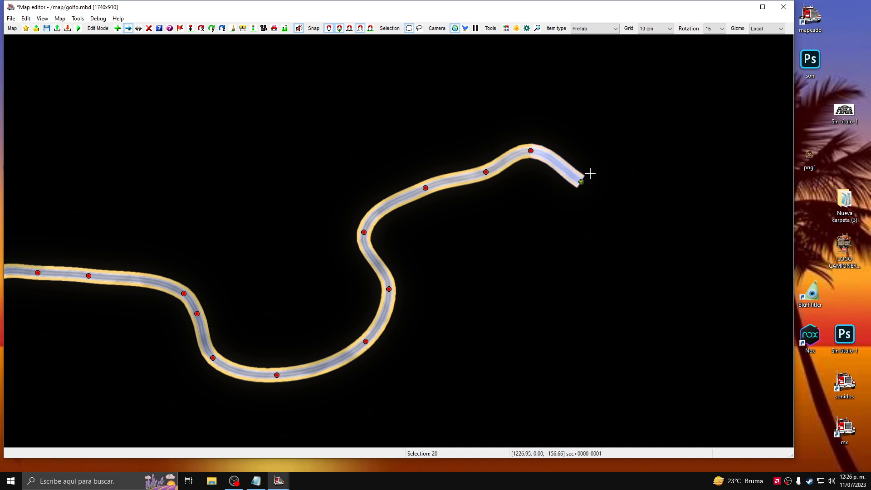
ctrl+click(561, 167)
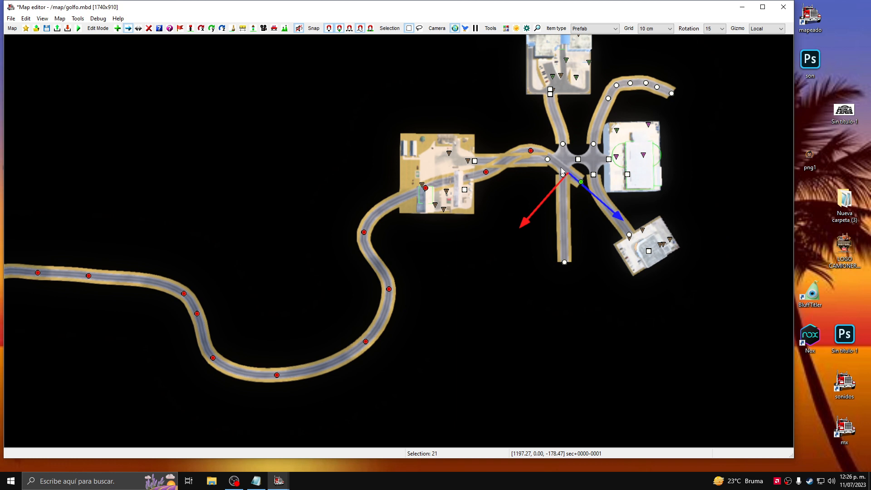
drag(579, 184, 652, 245)
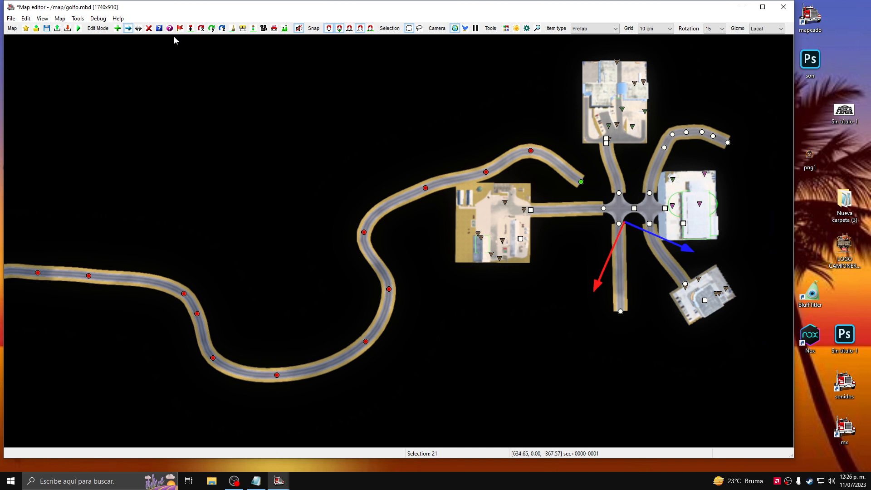
Rotate the copied group about a quarter turn clockwise so its straight open road extends toward the winding road's end, and deselect it.
click(212, 30)
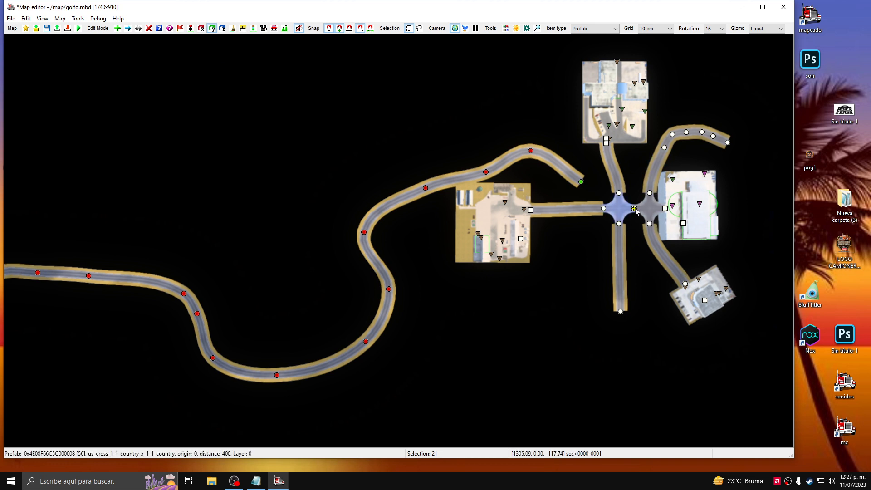
drag(635, 211, 655, 287)
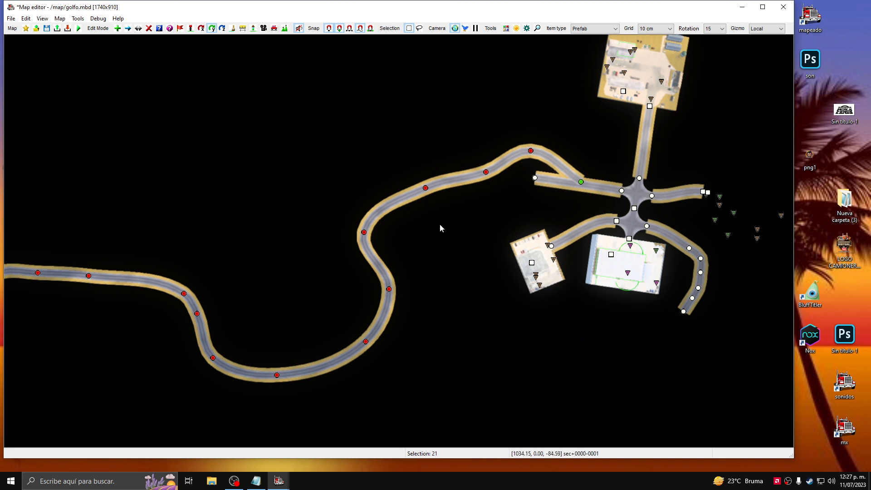
click(129, 29)
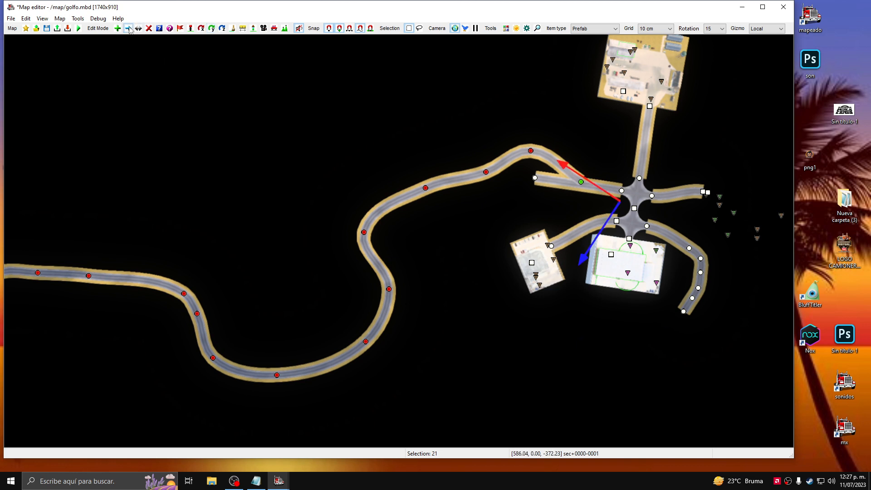
click(577, 323)
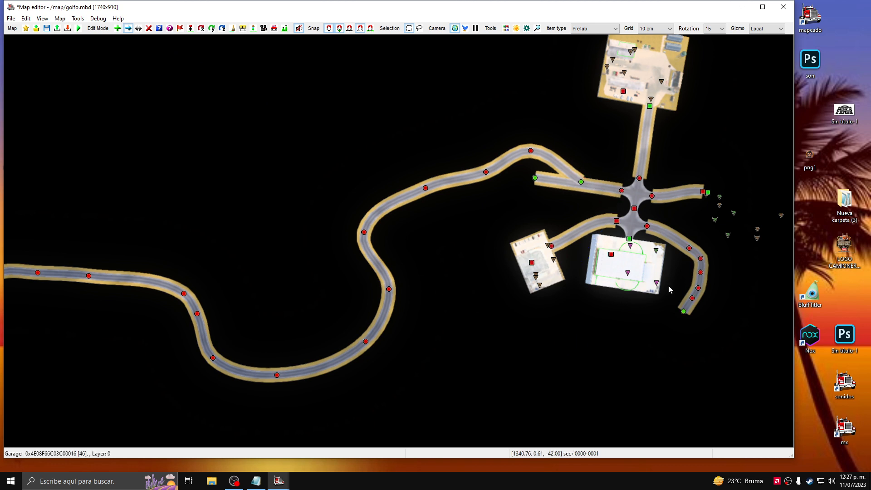
Move the open end node of the copied group's straight road onto the end of the winding road.
click(536, 178)
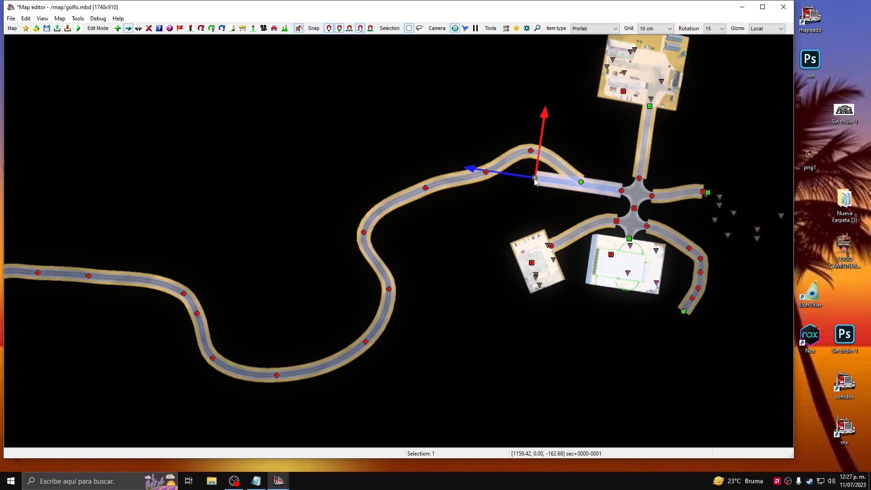
drag(536, 178, 580, 185)
scroll(578, 194, up, 2)
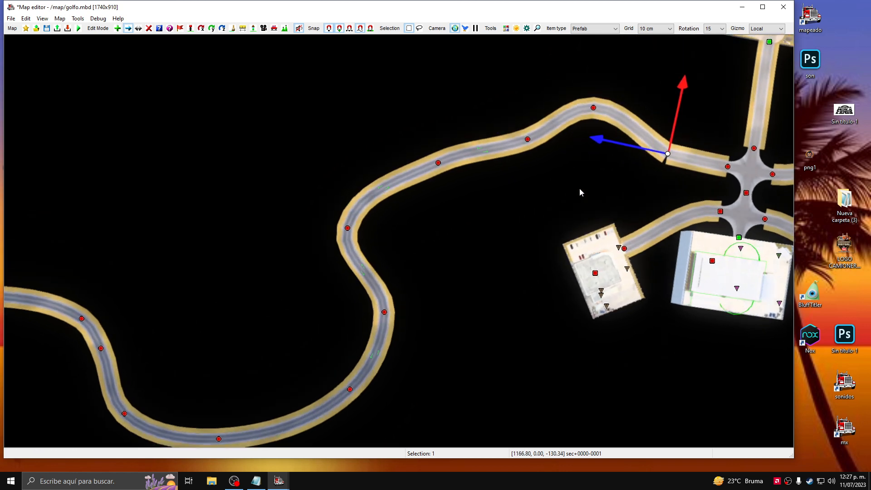
middle_drag(603, 178, 478, 217)
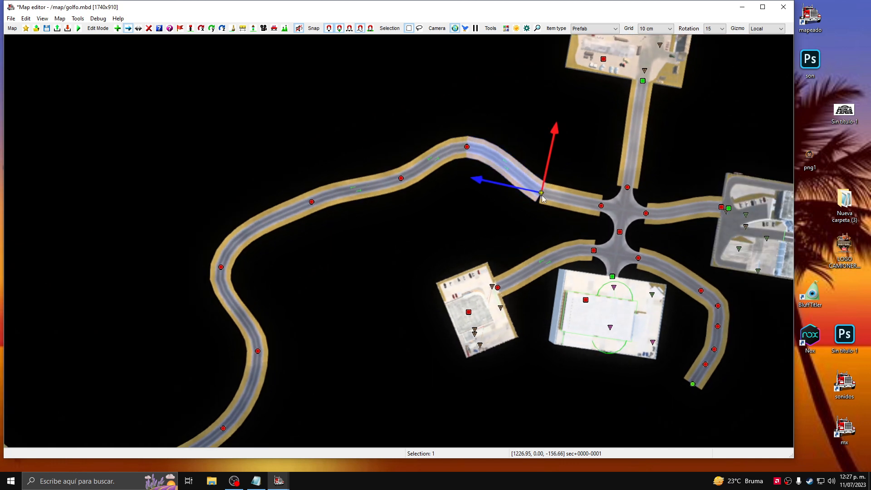
click(531, 221)
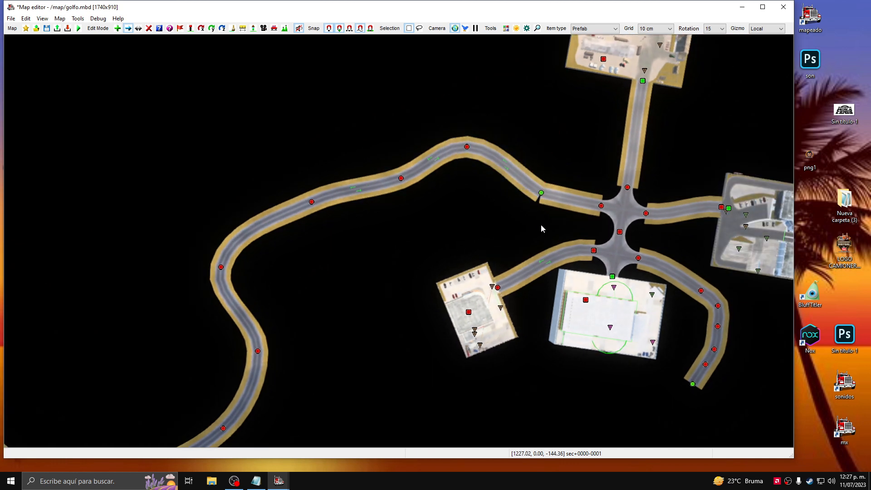
Delete the short straight road before the copied crossing and connect the winding road's end node directly to the crossing's free node.
click(149, 28)
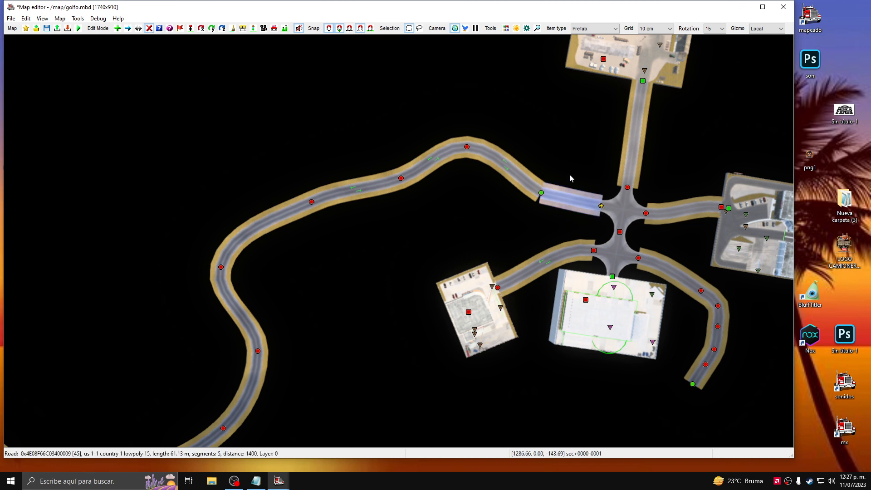
click(590, 203)
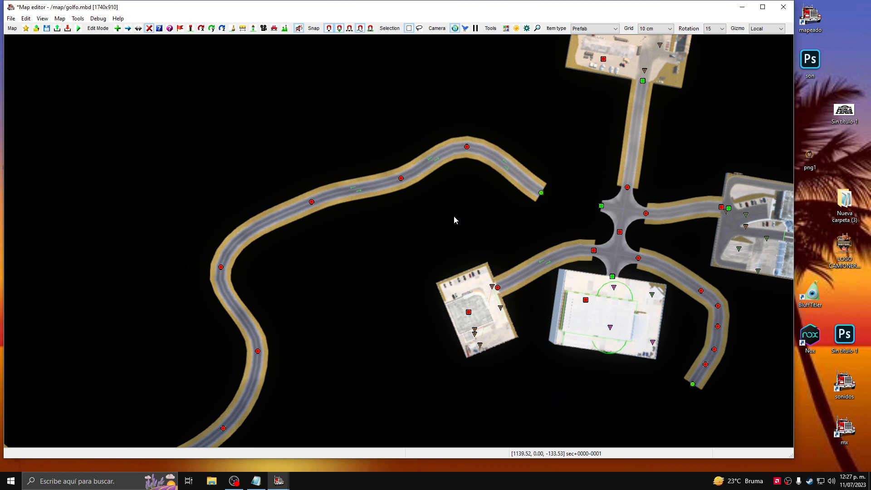
click(128, 29)
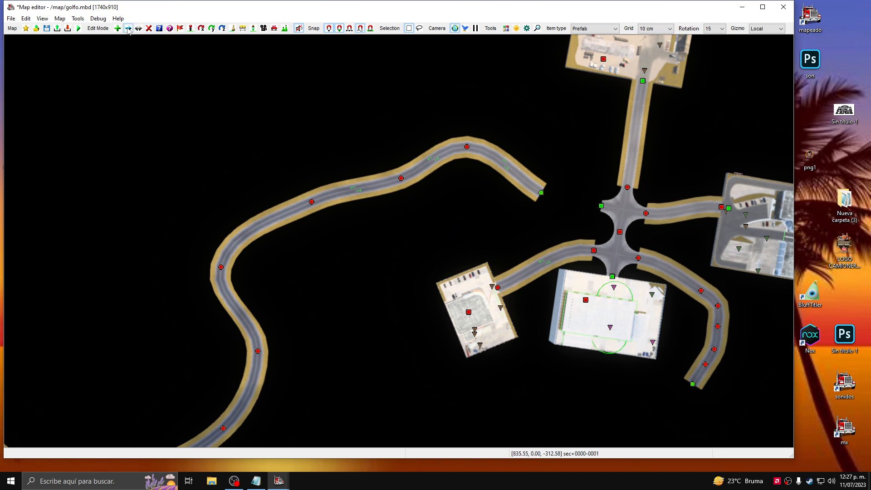
click(541, 193)
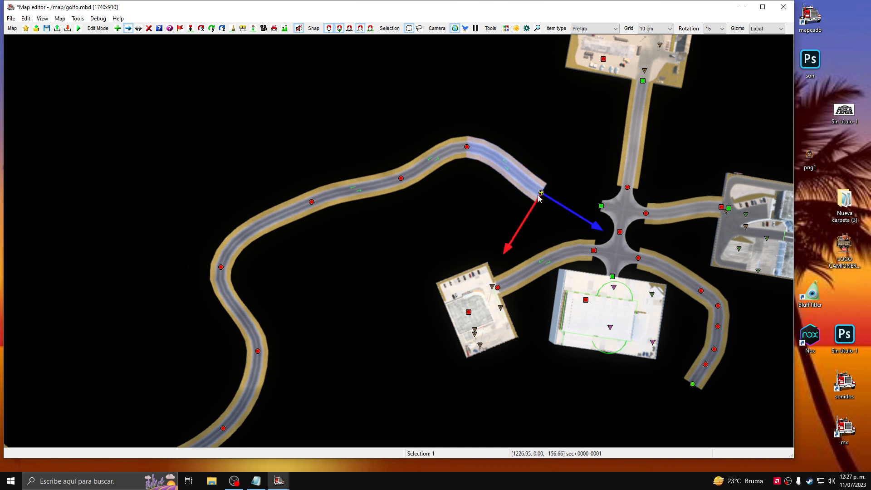
drag(545, 194, 598, 211)
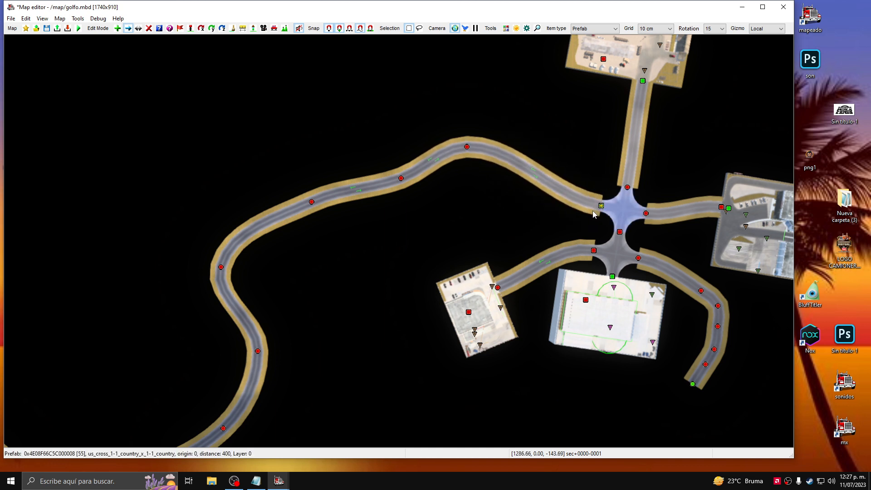
scroll(547, 244, down, 2)
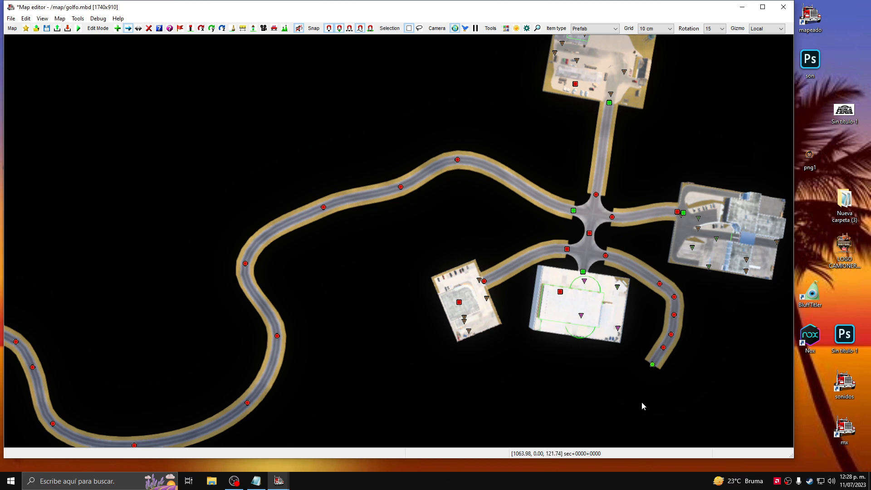
Check the dealer list in the mapagolfo notes, and delete the Kenworth truck dealer from the copied group.
middle_drag(735, 354, 642, 344)
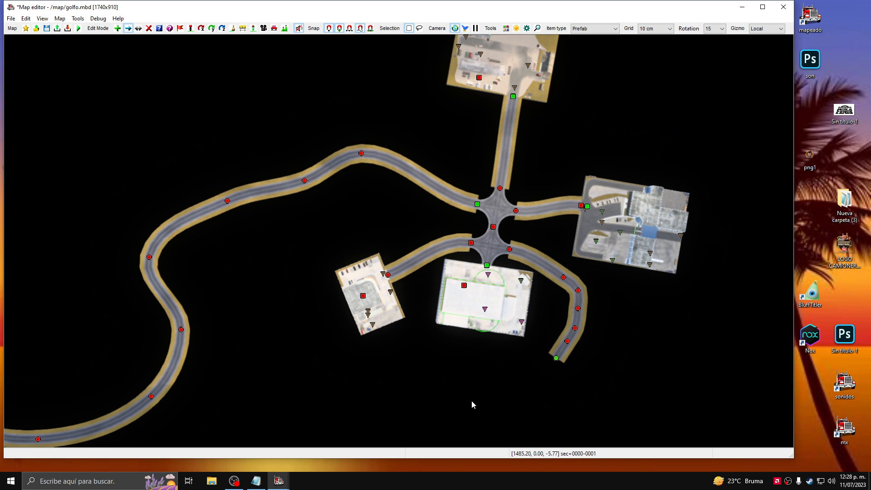
click(257, 484)
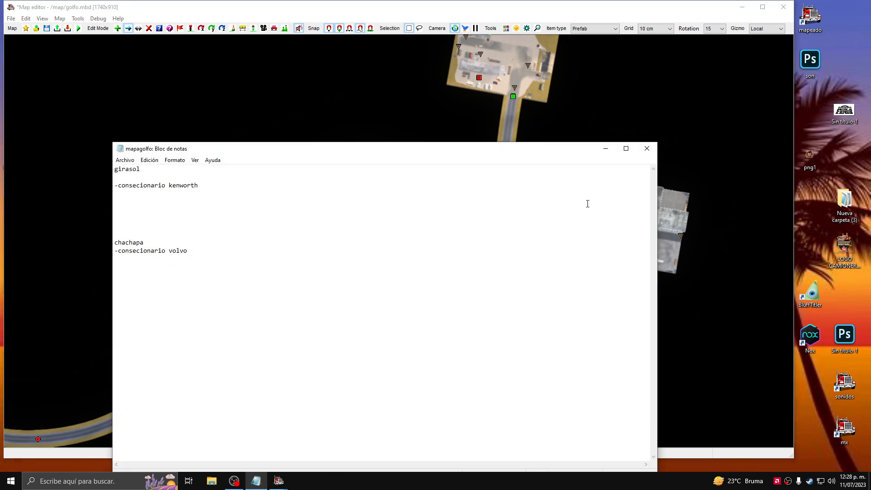
click(606, 148)
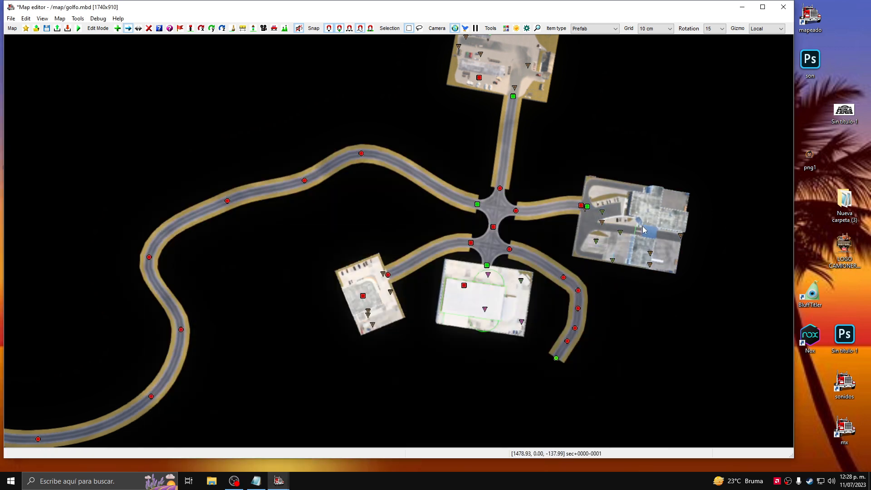
click(149, 29)
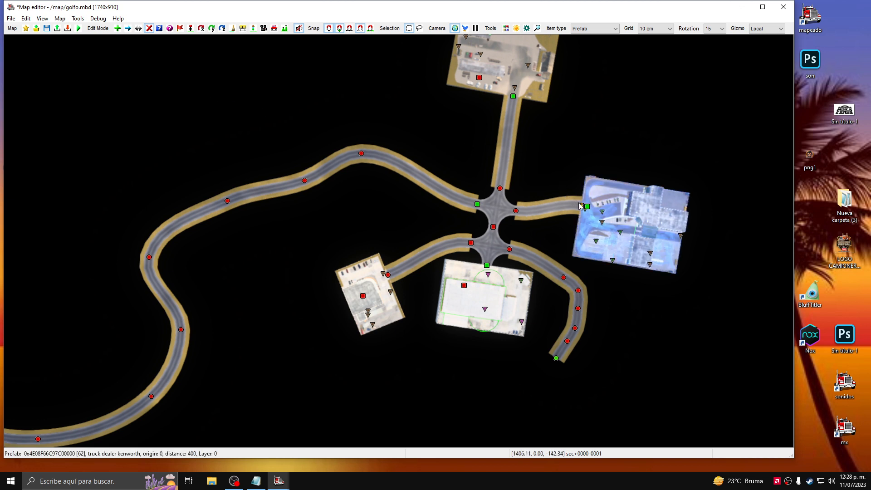
click(580, 206)
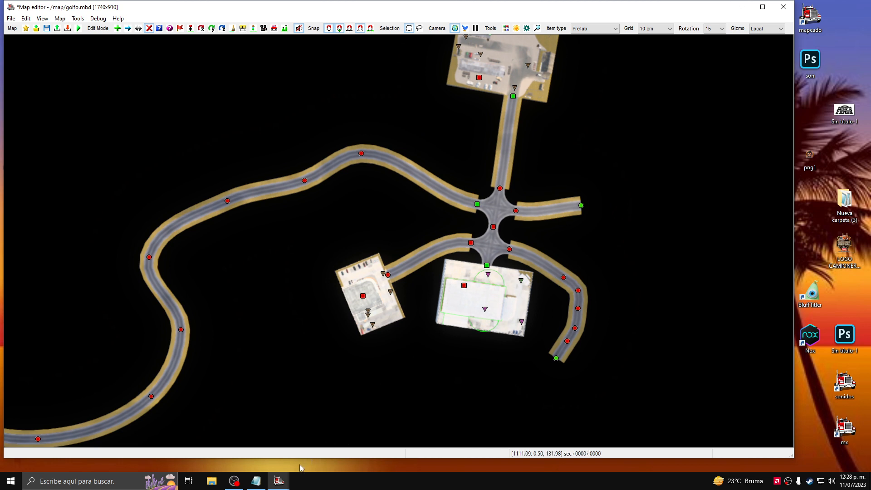
Choose the truck dealer volvo prefab from the truck_dealer category and place it beside the short road's open end.
mouse_move(281, 485)
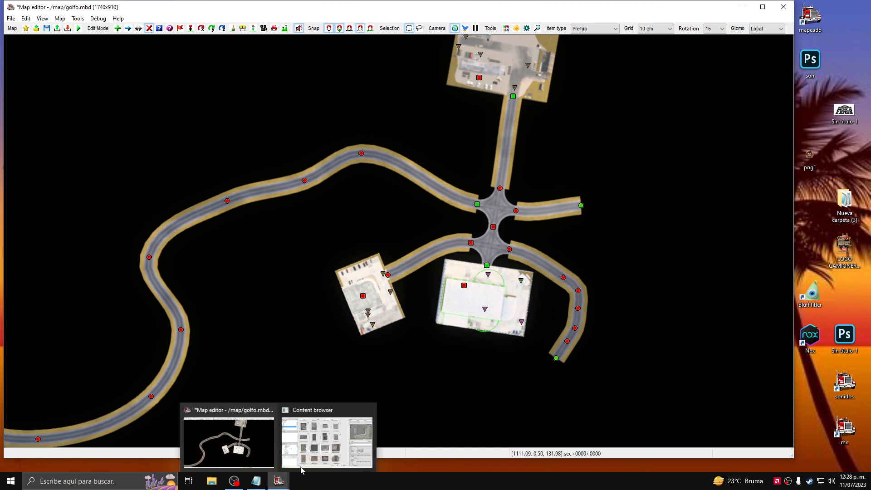
click(336, 421)
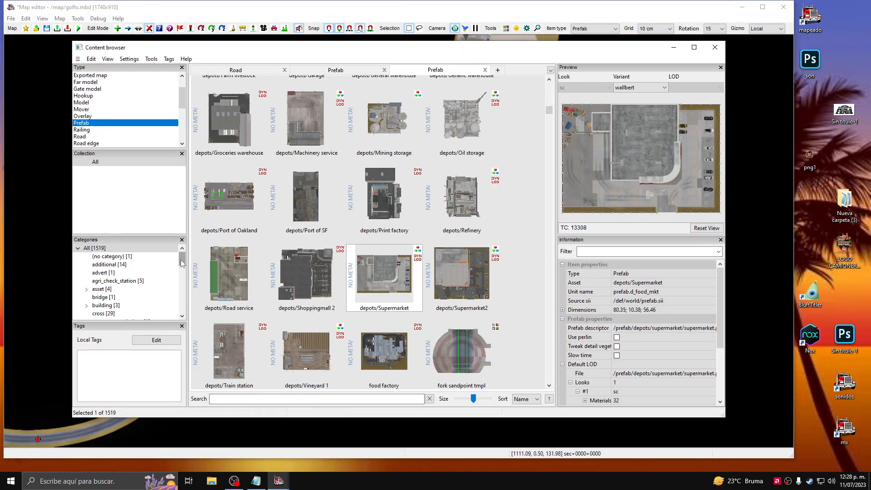
drag(181, 263, 180, 309)
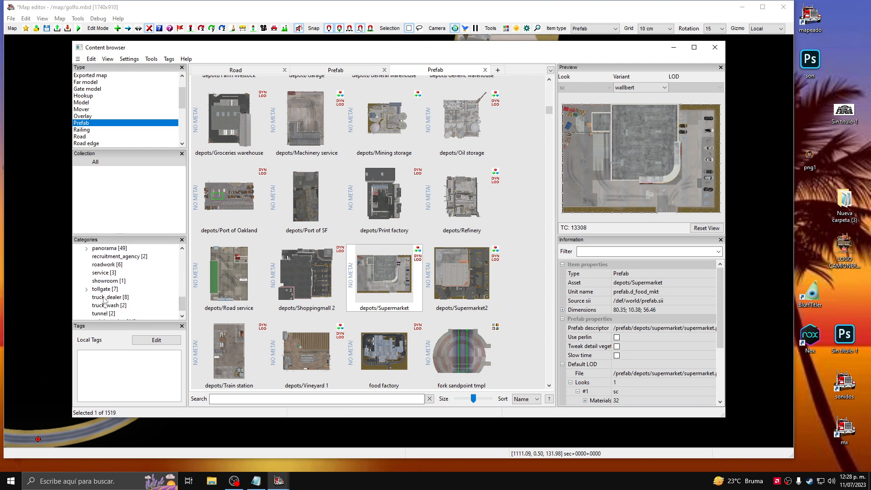
click(104, 298)
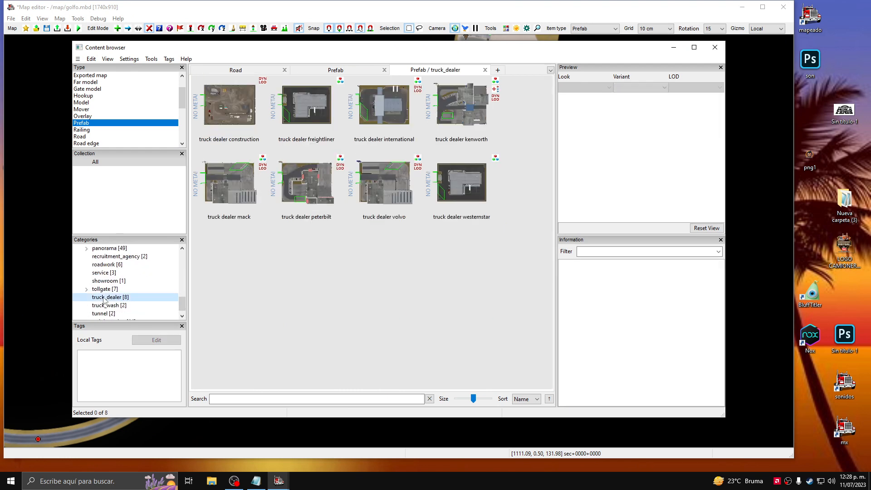
click(388, 196)
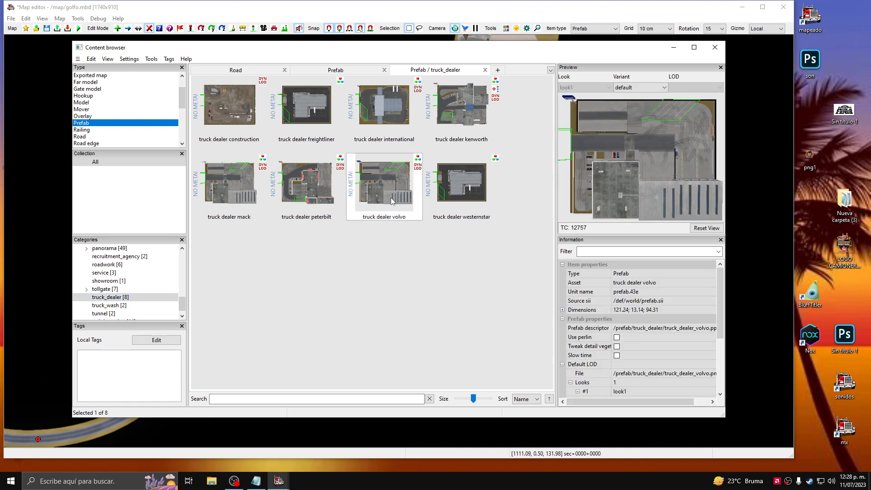
double_click(391, 201)
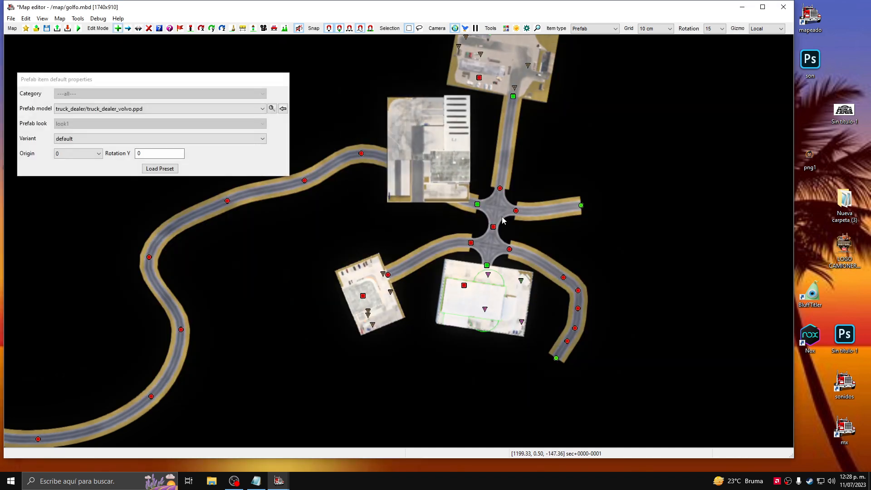
click(582, 207)
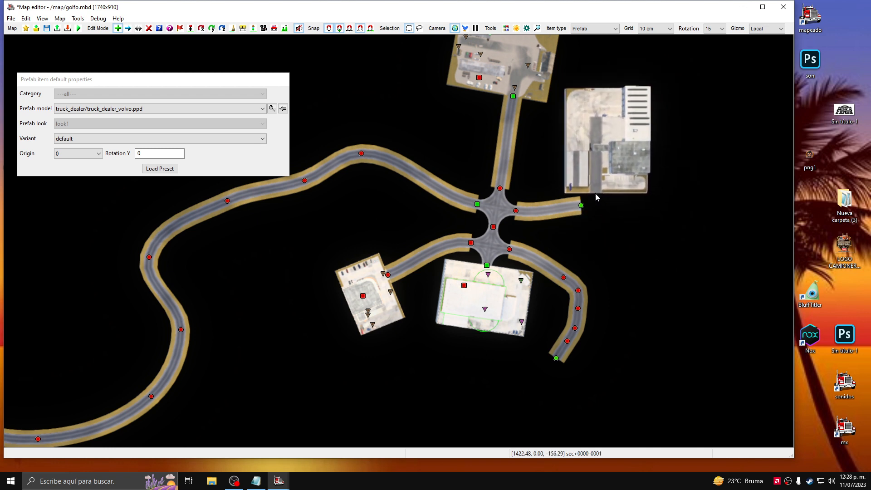
click(596, 194)
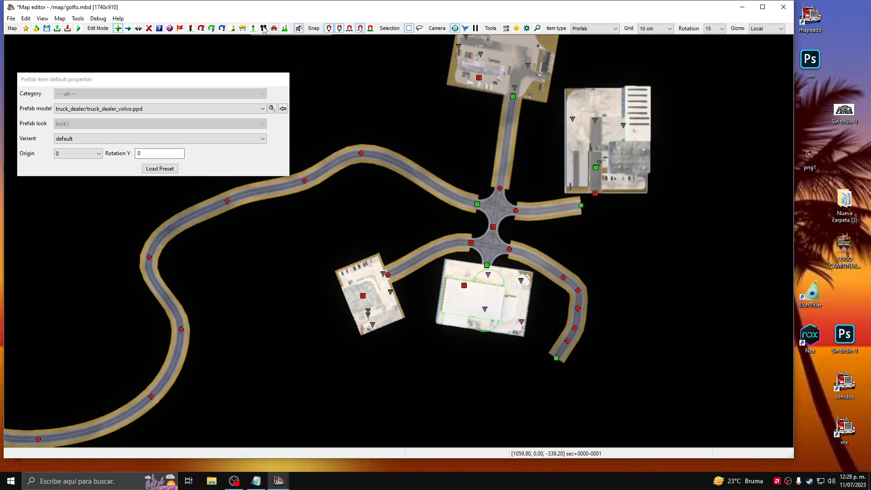
Rotate the Volvo dealer about a quarter turn clockwise and connect its entrance node to the short road's open end.
click(211, 28)
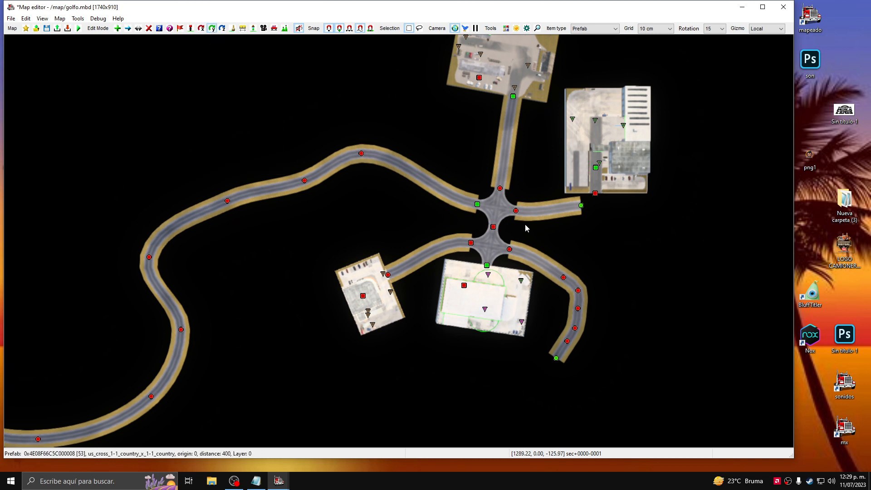
drag(598, 194, 582, 261)
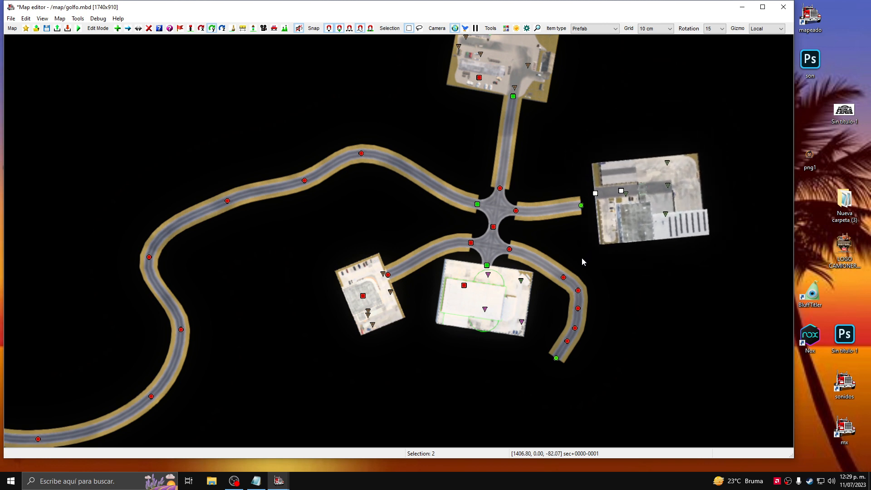
click(129, 28)
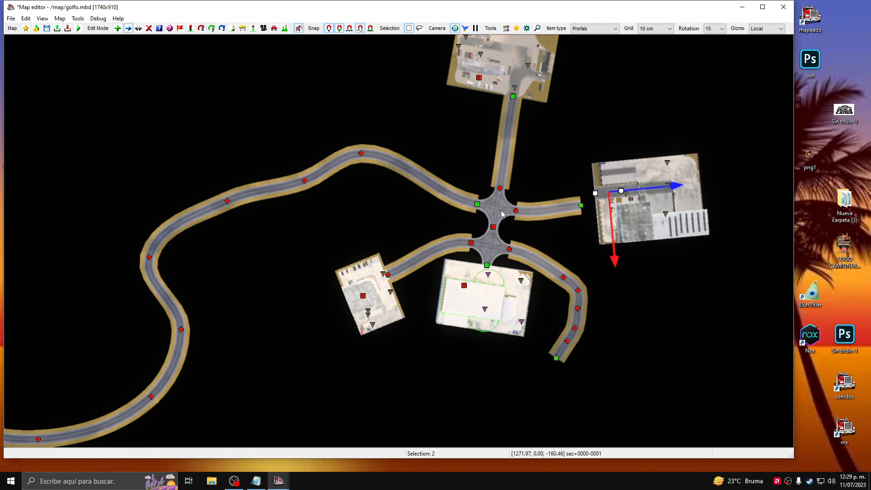
click(714, 108)
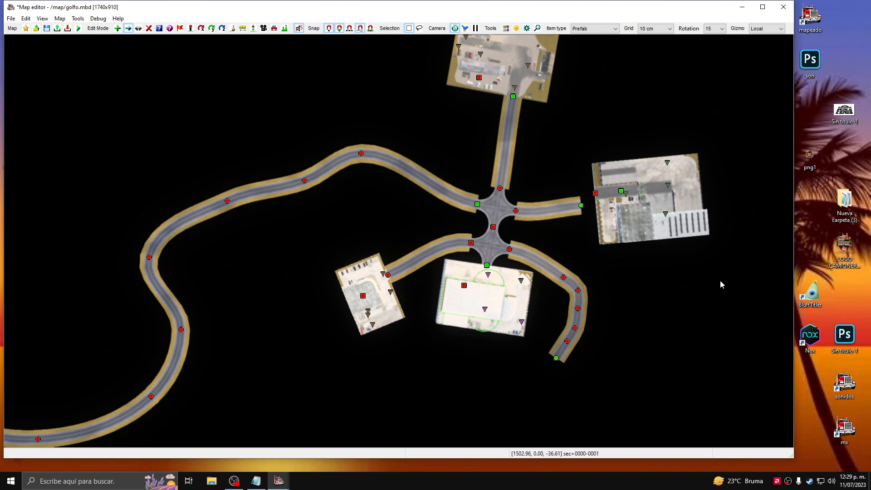
click(595, 193)
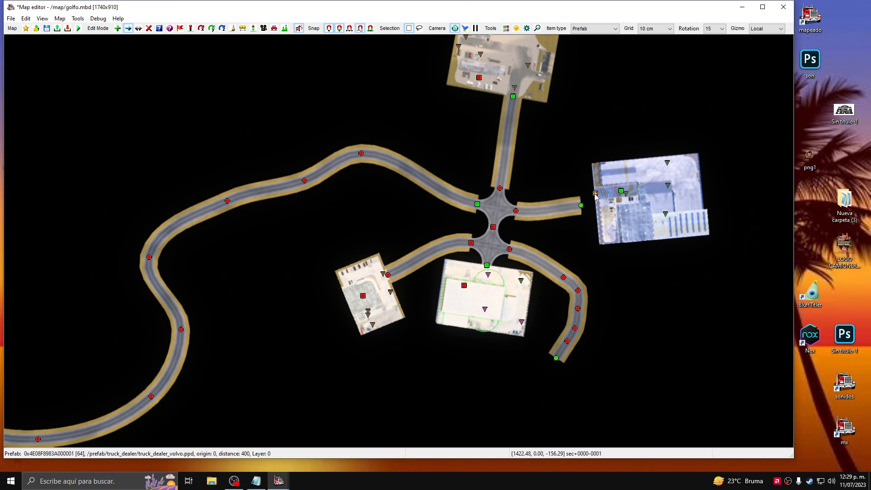
drag(595, 193, 626, 254)
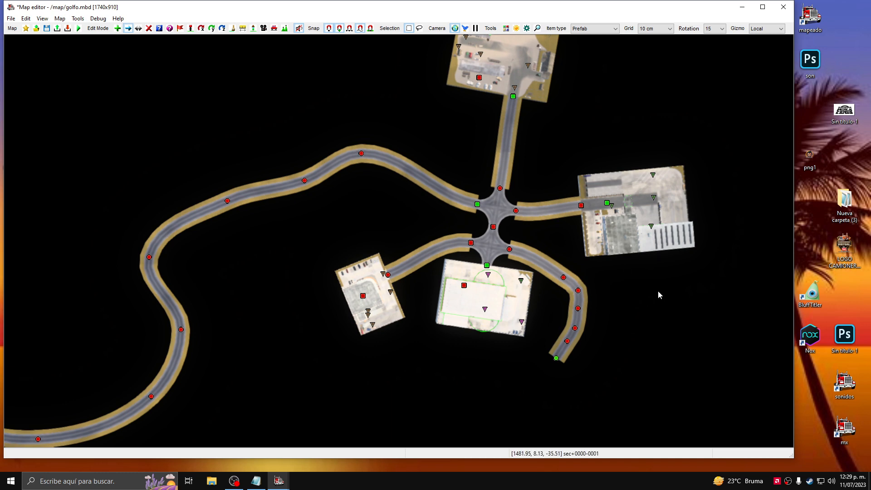
Examine the whole winding road and the crossing groups at both of its ends.
scroll(644, 320, down, 5)
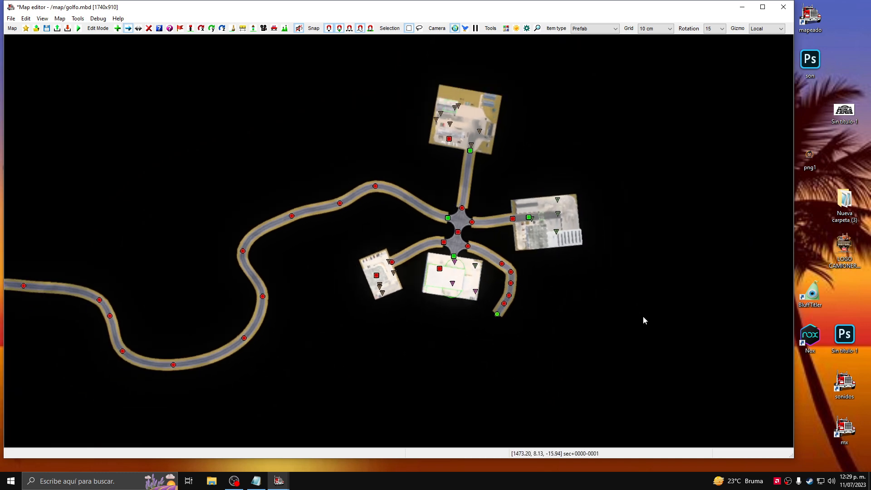
right_drag(390, 355, 583, 317)
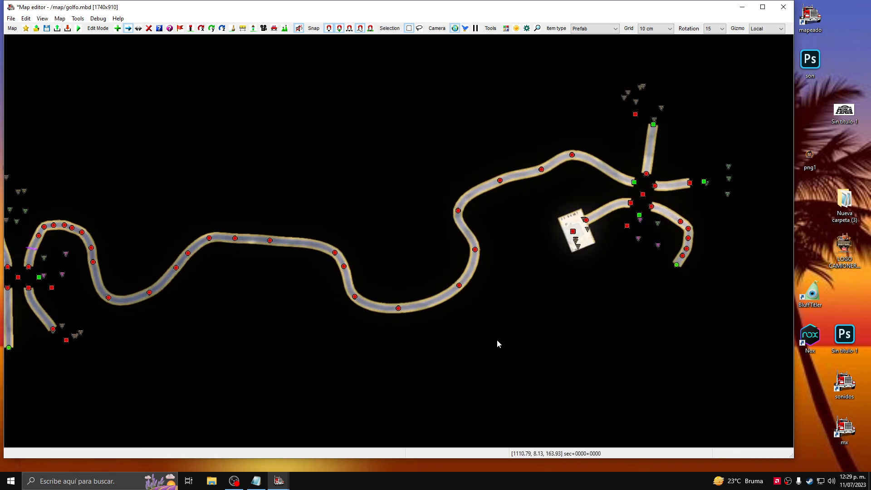
right_drag(514, 333, 561, 320)
scroll(427, 339, down, 3)
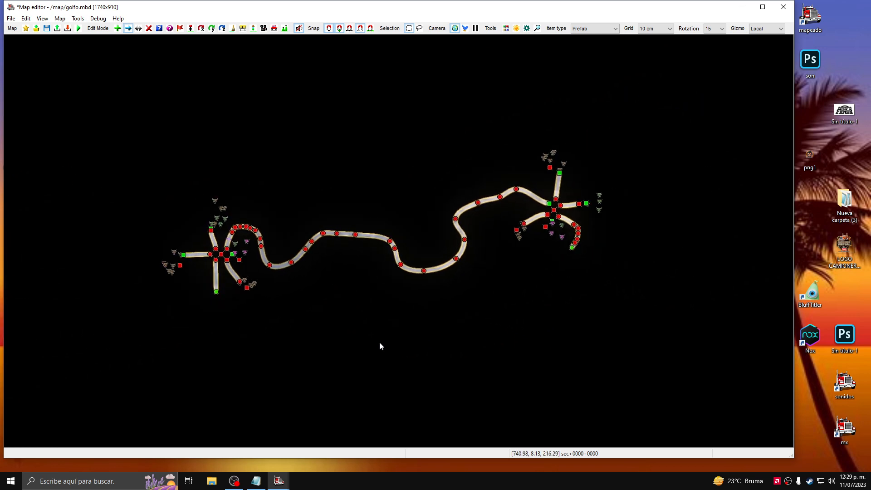
right_drag(394, 348, 427, 370)
scroll(434, 322, up, 4)
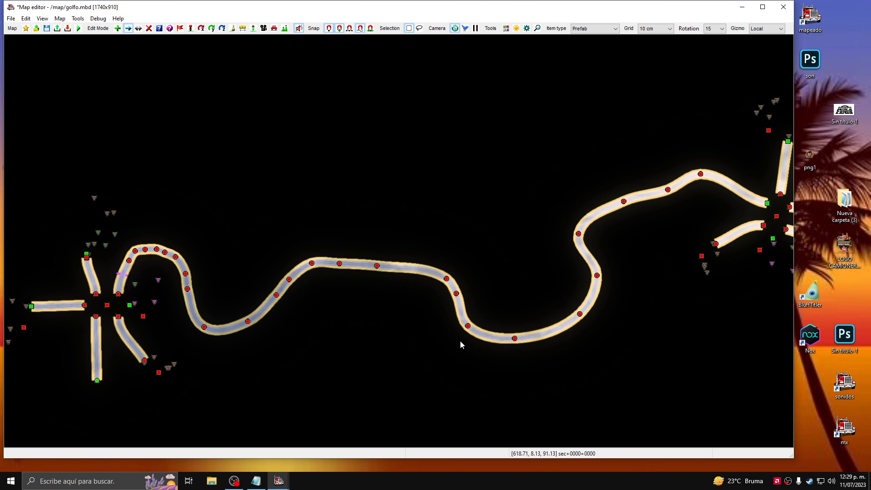
right_drag(622, 320, 591, 311)
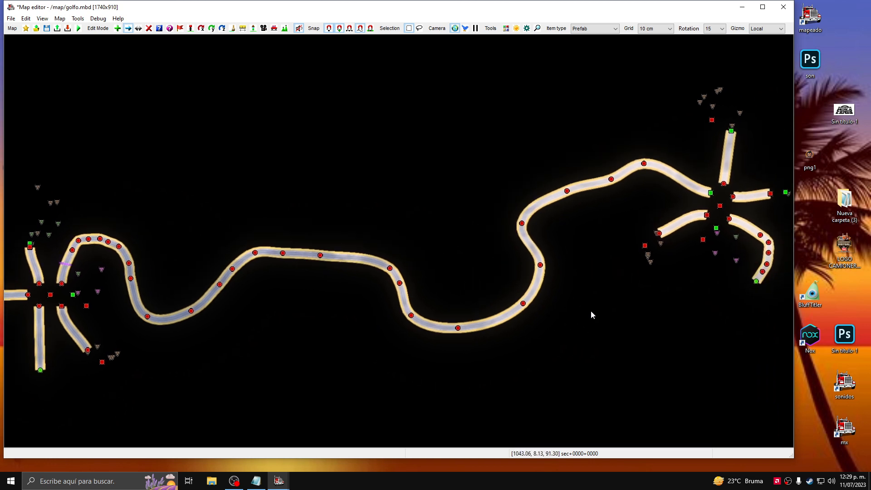
scroll(590, 314, down, 2)
scroll(590, 315, up, 2)
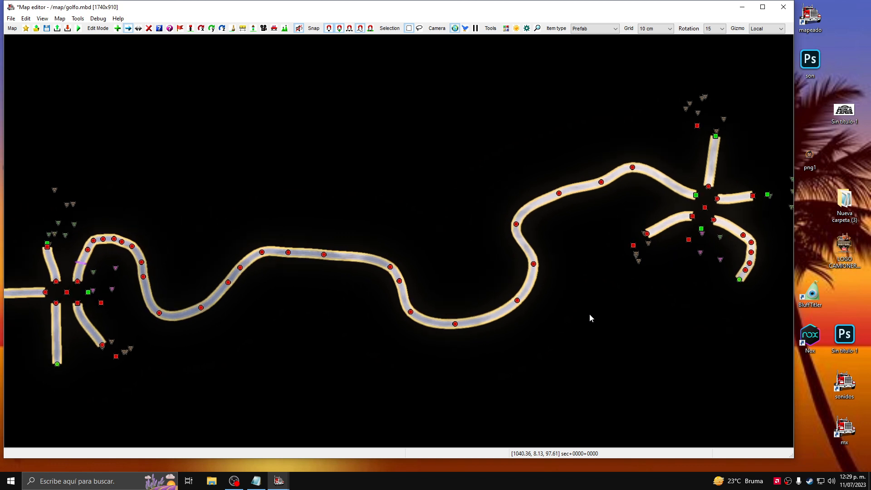
Select the whole crossing and depot group at the winding road's eastern end and set its prefabs' view distance to 1400.
scroll(590, 314, down, 1)
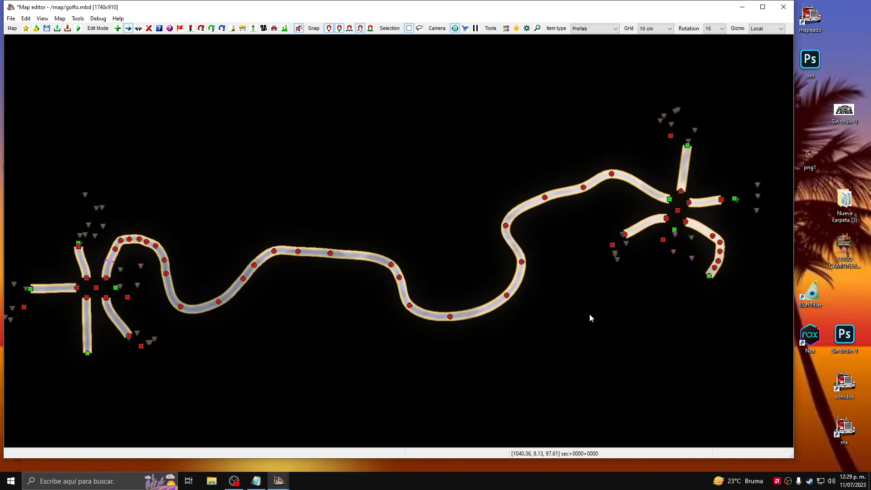
scroll(589, 314, down, 3)
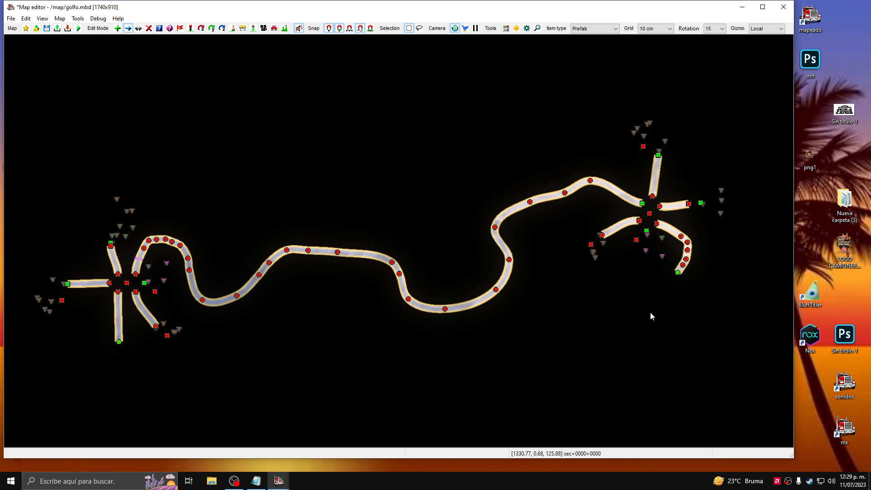
middle_drag(650, 312, 557, 323)
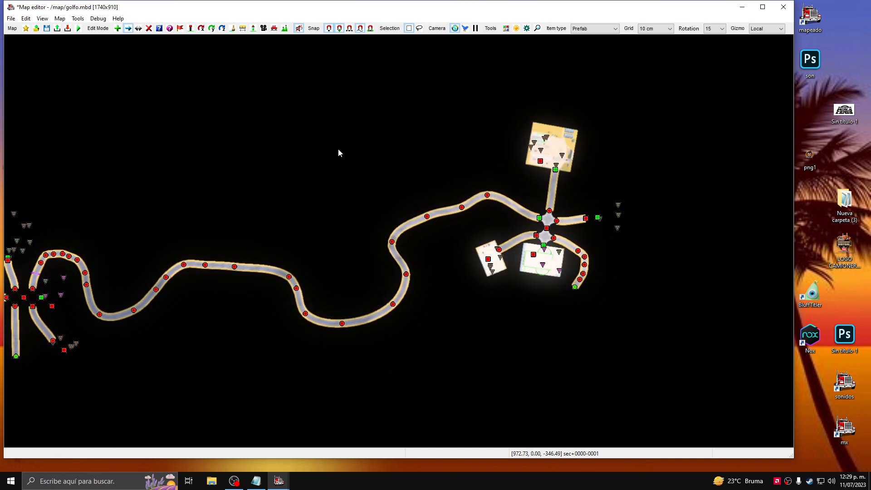
click(128, 28)
drag(450, 88, 648, 341)
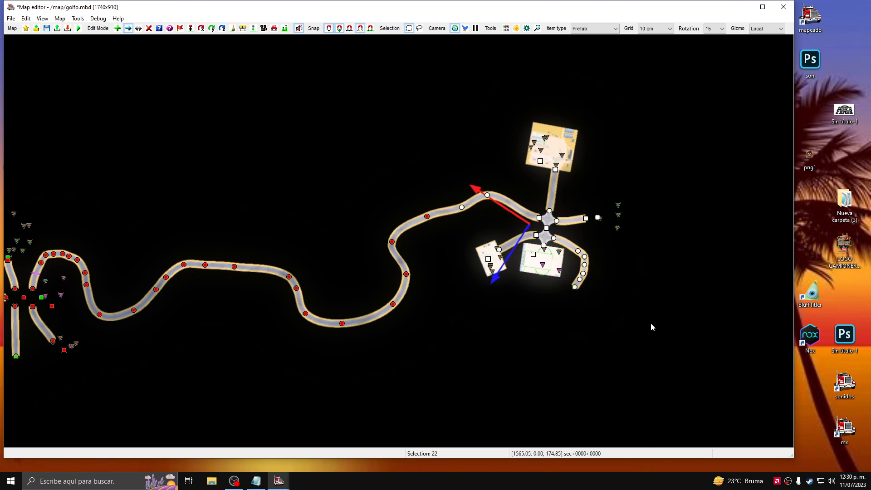
middle_drag(652, 271, 615, 325)
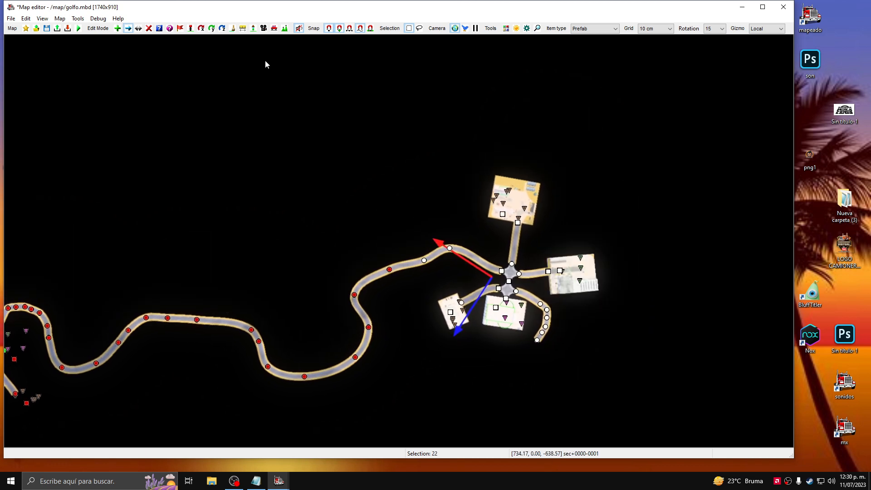
click(160, 28)
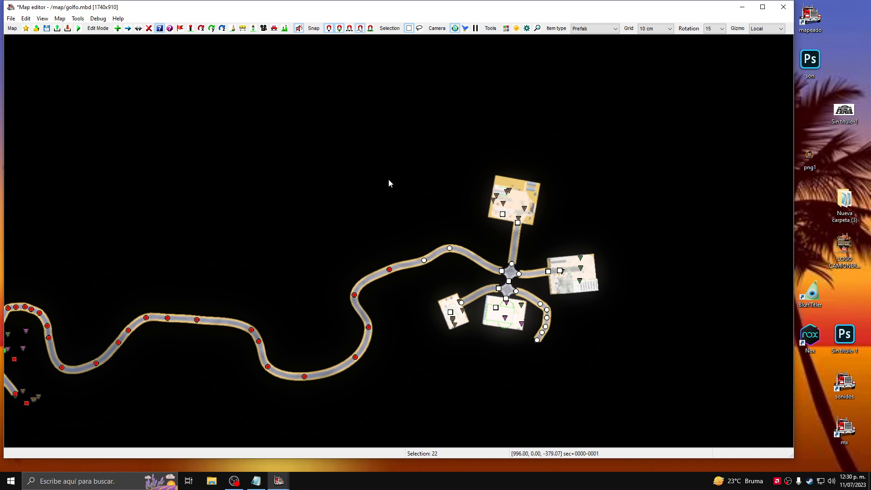
click(506, 219)
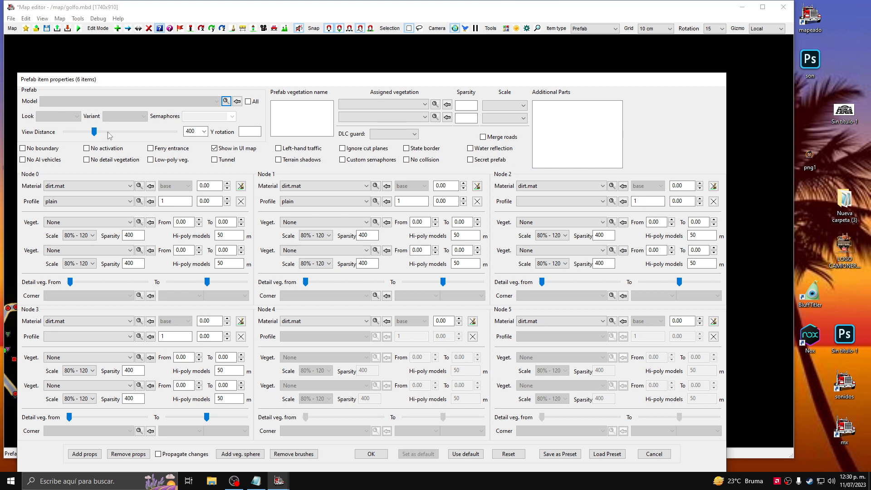
click(186, 132)
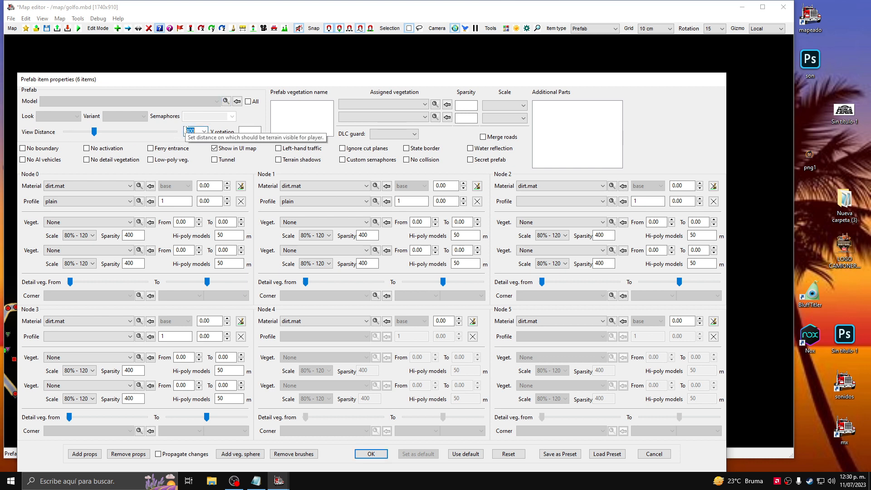
text(1)
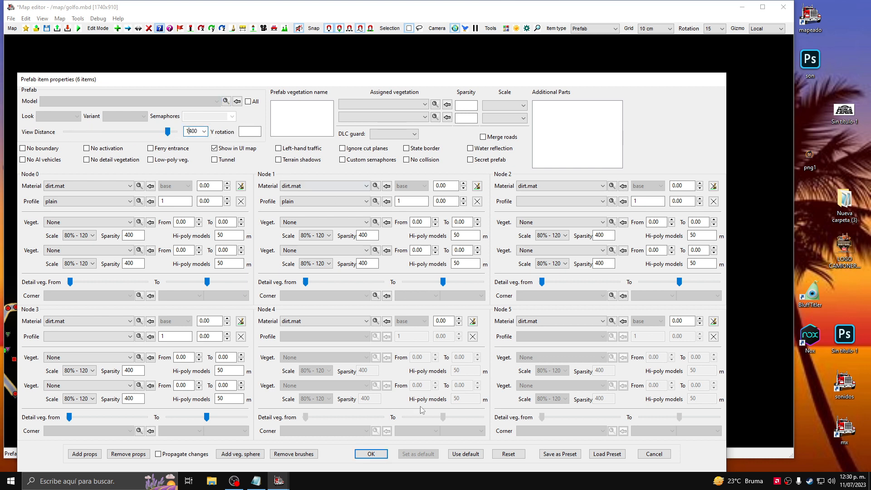
click(372, 454)
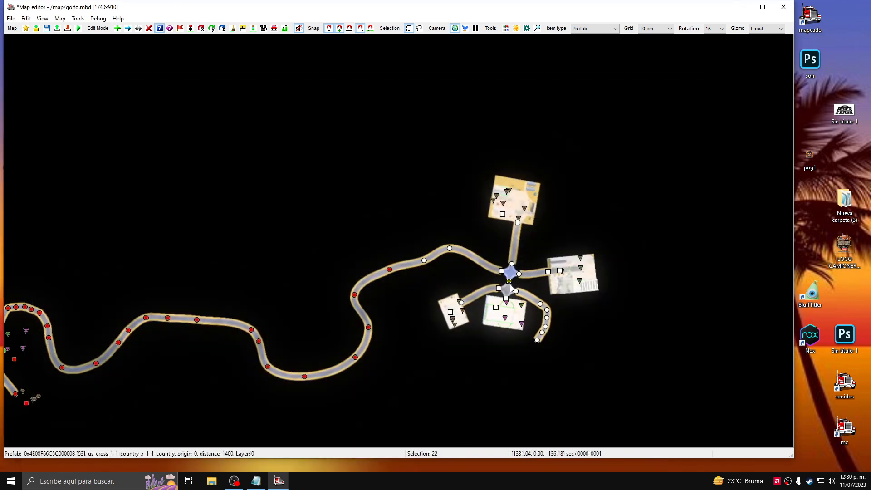
Check the view distance in the eastern group's shared prefab properties, and clear the selection.
scroll(515, 293, up, 3)
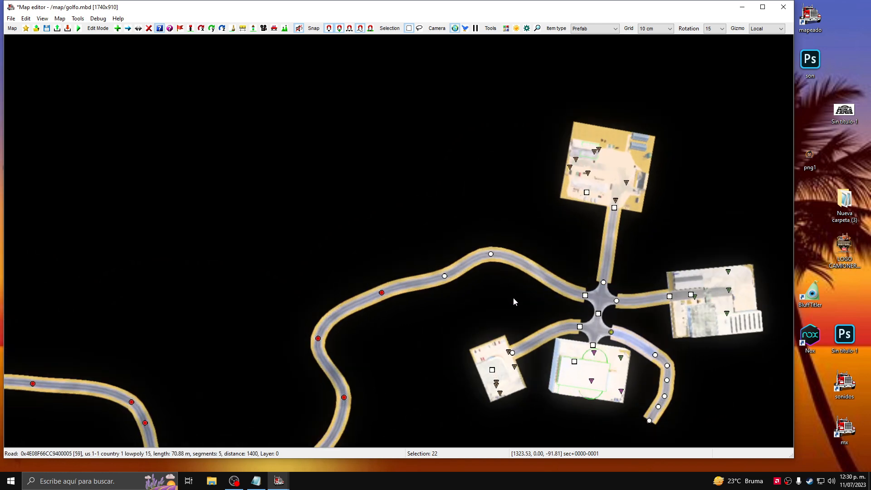
double_click(602, 315)
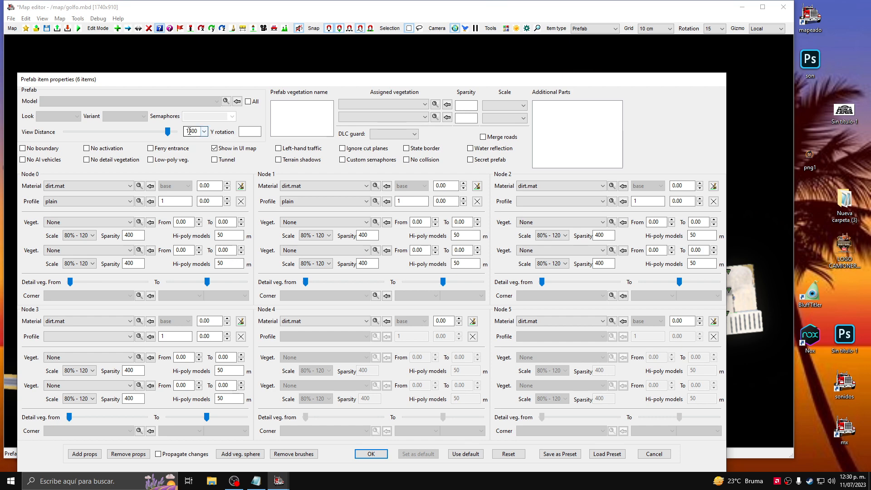
click(371, 454)
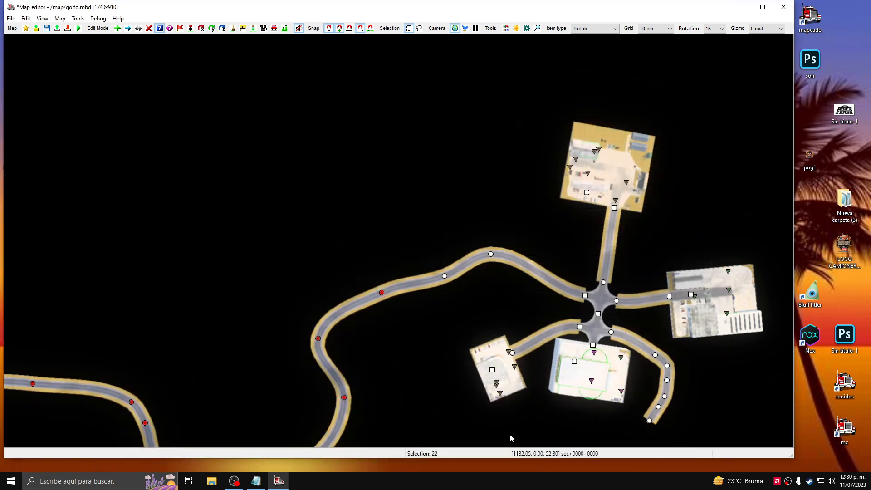
scroll(434, 366, down, 3)
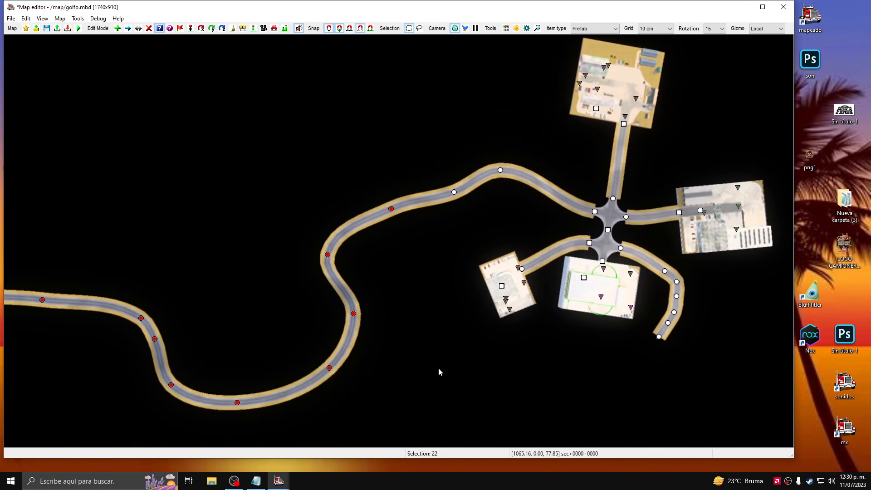
scroll(438, 367, down, 3)
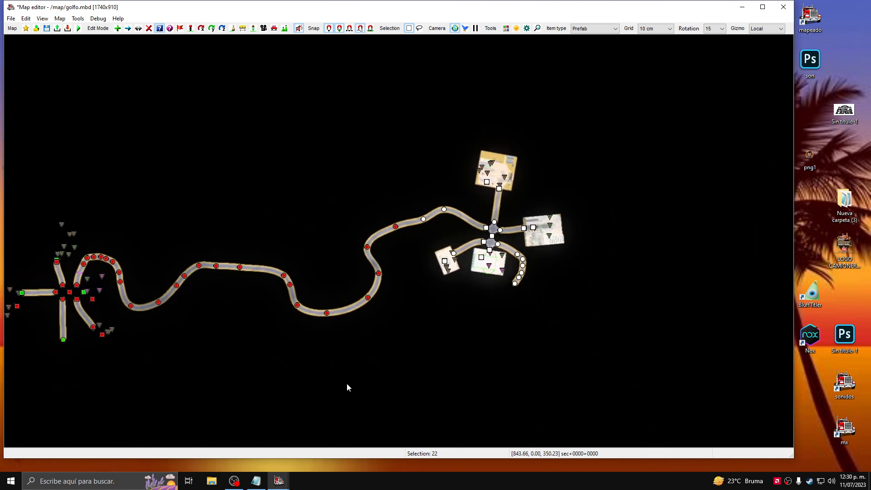
middle_drag(347, 383, 475, 375)
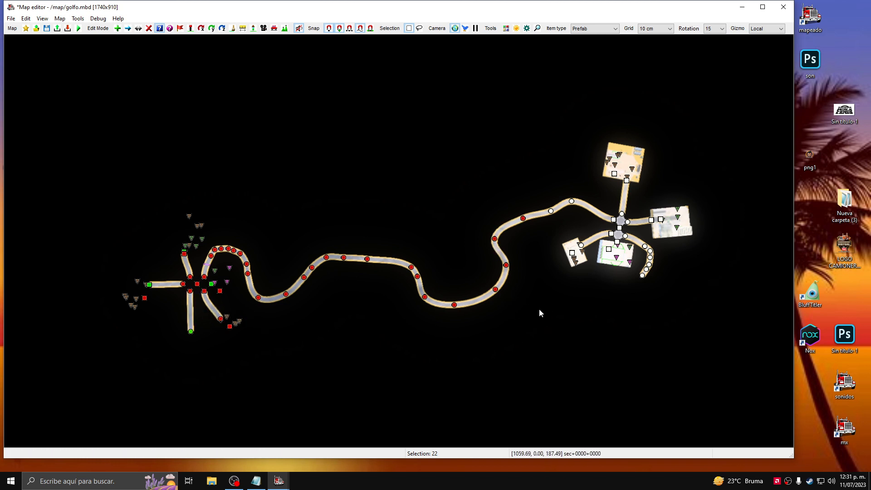
click(551, 369)
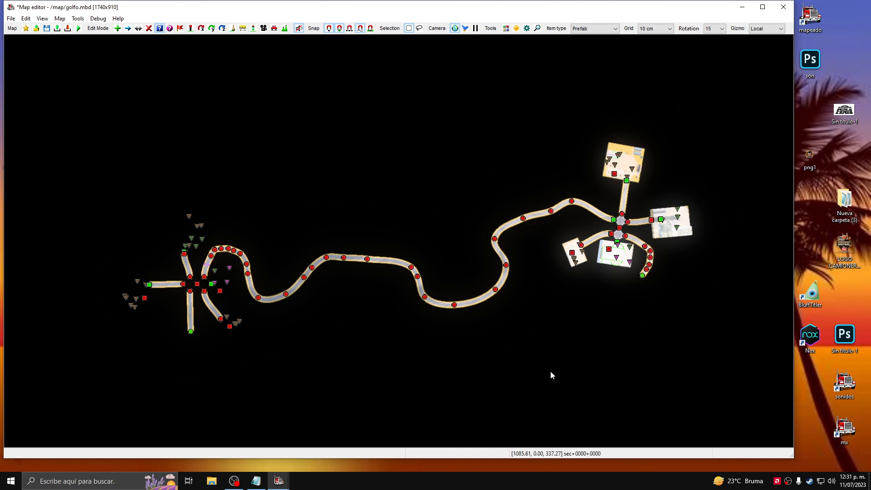
Select the whole crossing and depot group at the winding road's western end, set its prefabs' view distance to 1400, and deselect it.
click(127, 28)
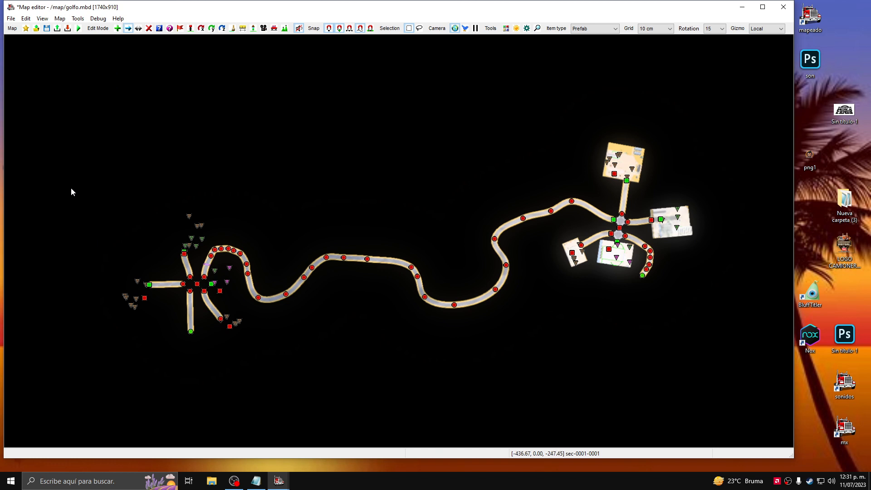
drag(71, 187, 243, 370)
middle_drag(266, 343, 512, 350)
scroll(483, 341, up, 5)
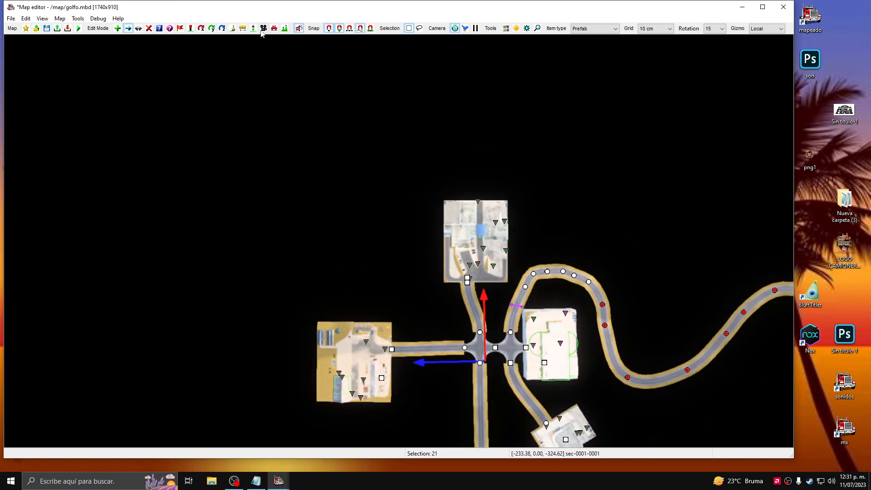
click(162, 30)
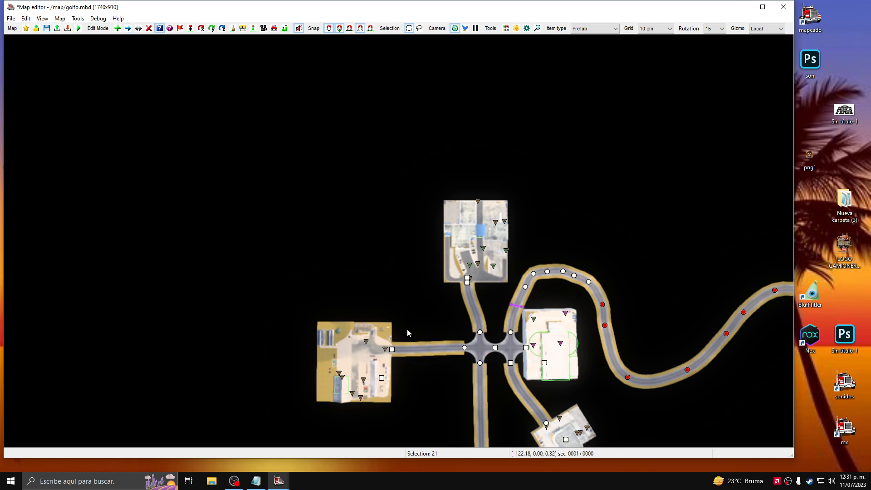
click(393, 351)
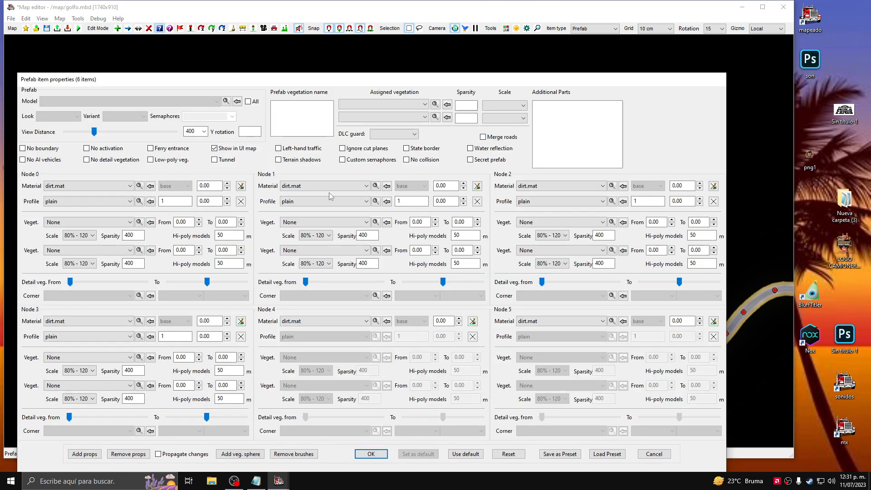
double_click(187, 133)
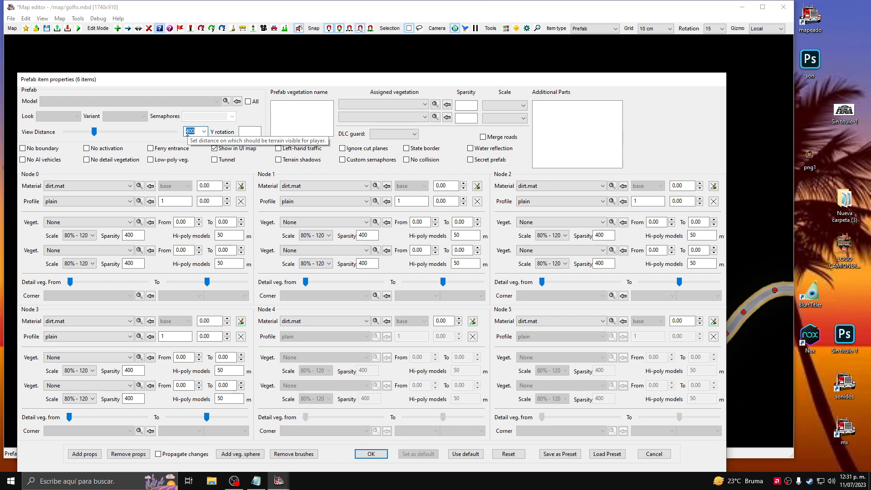
click(187, 132)
text(1)
click(370, 454)
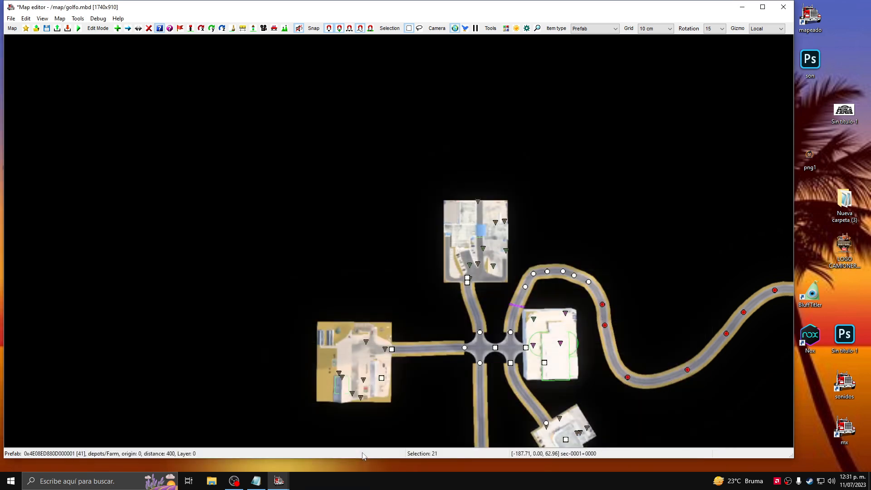
middle_drag(410, 289, 315, 176)
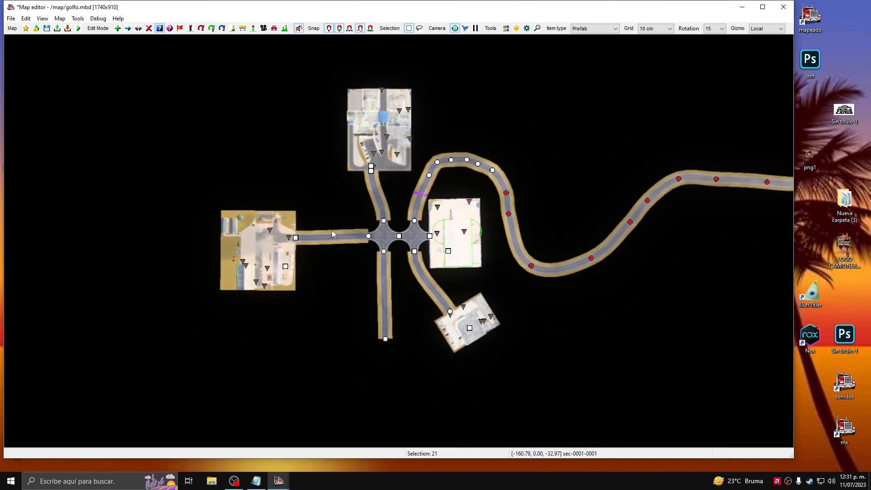
click(509, 323)
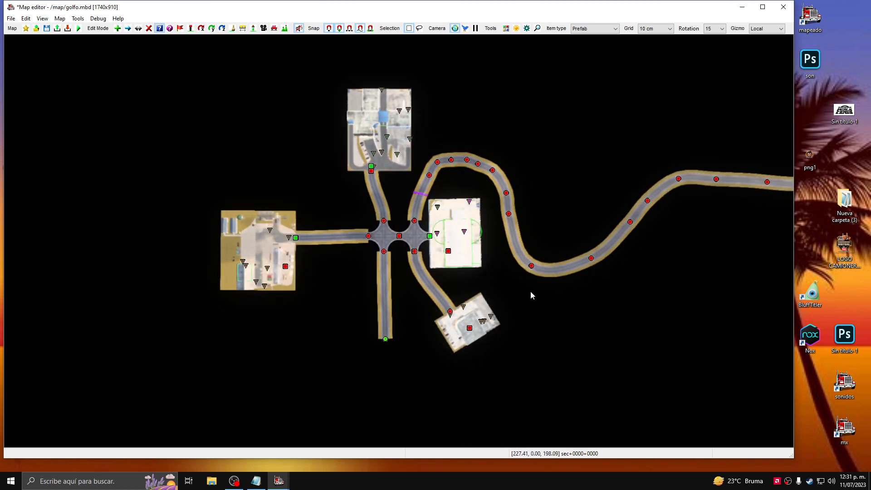
Examine the prefabs of both crossing groups and the full winding road from a wider overview of the map.
click(128, 29)
click(287, 237)
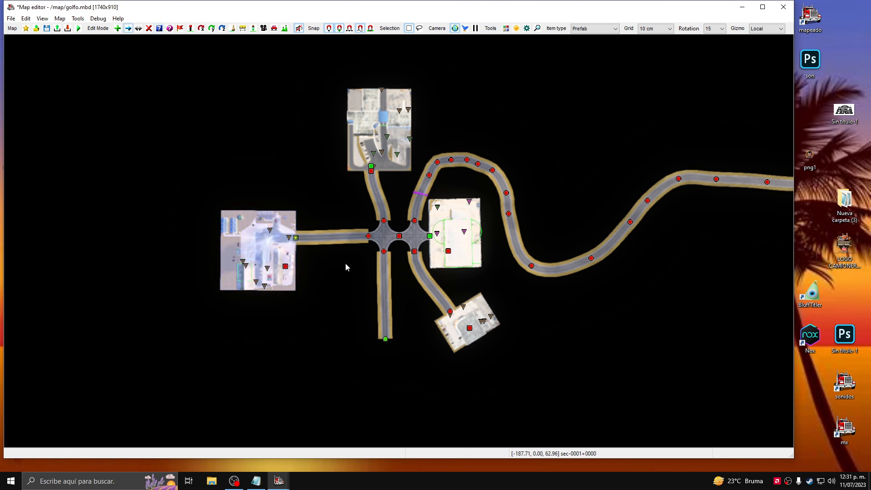
click(348, 264)
scroll(348, 264, down, 1)
middle_drag(579, 302, 397, 304)
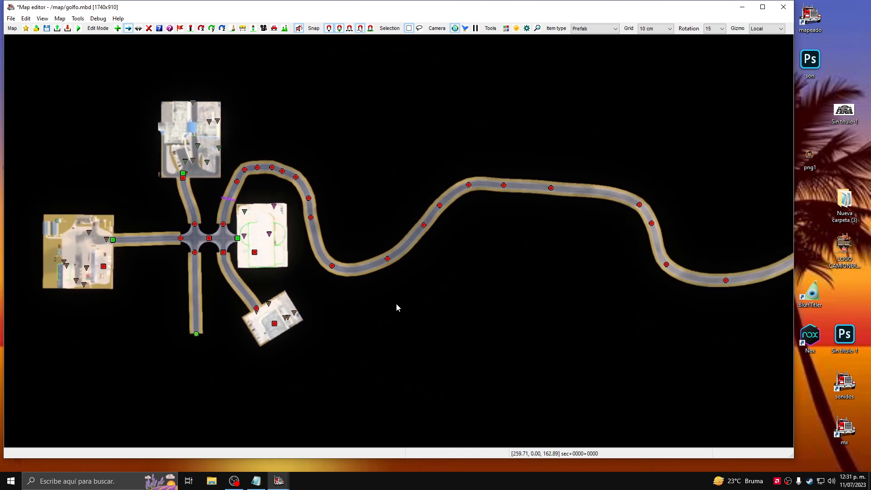
middle_drag(621, 321, 454, 325)
scroll(610, 325, down, 1)
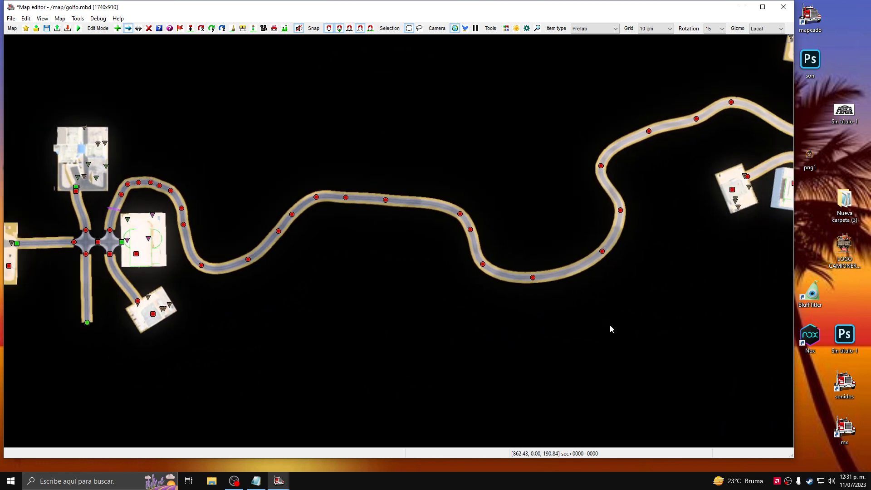
scroll(620, 309, down, 1)
middle_drag(598, 306, 581, 328)
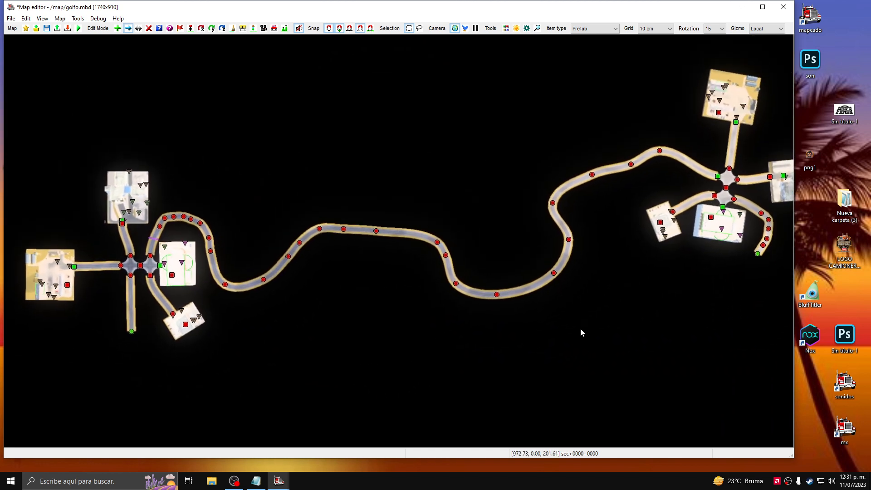
scroll(580, 330, down, 1)
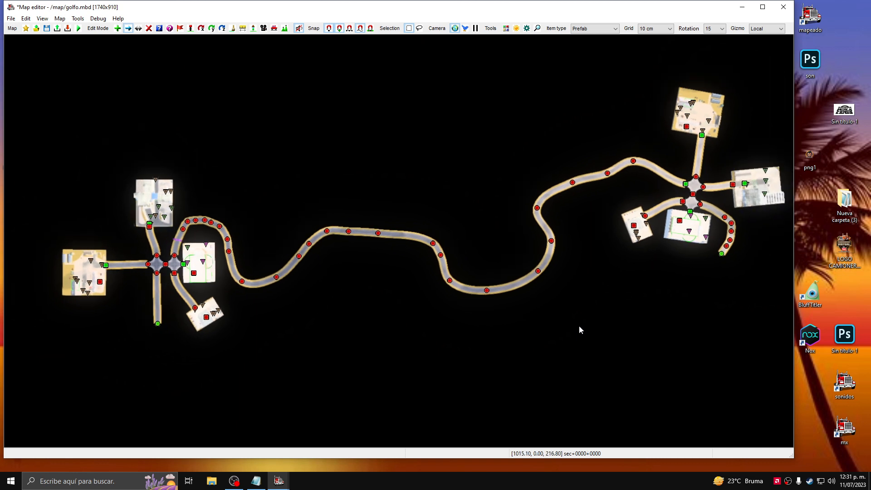